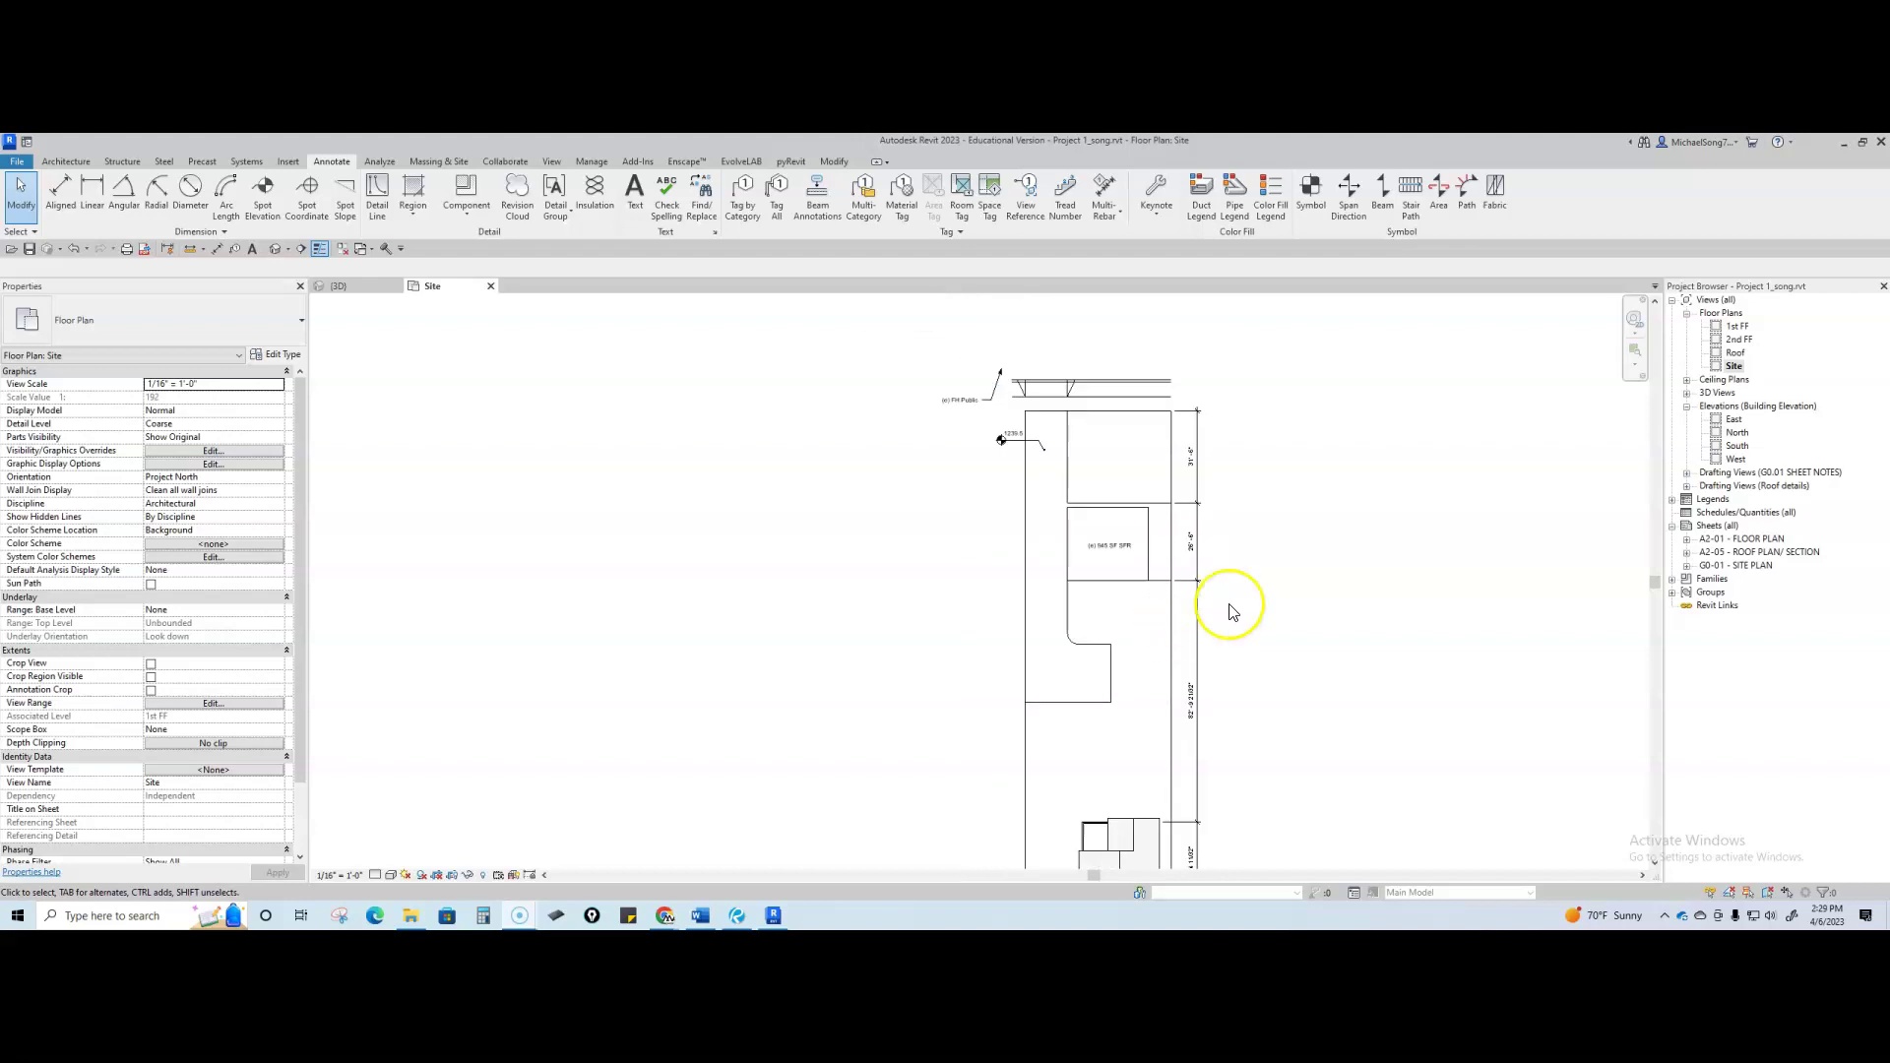
scroll(1211, 720, up, 1)
middle_drag(1207, 718, 1149, 596)
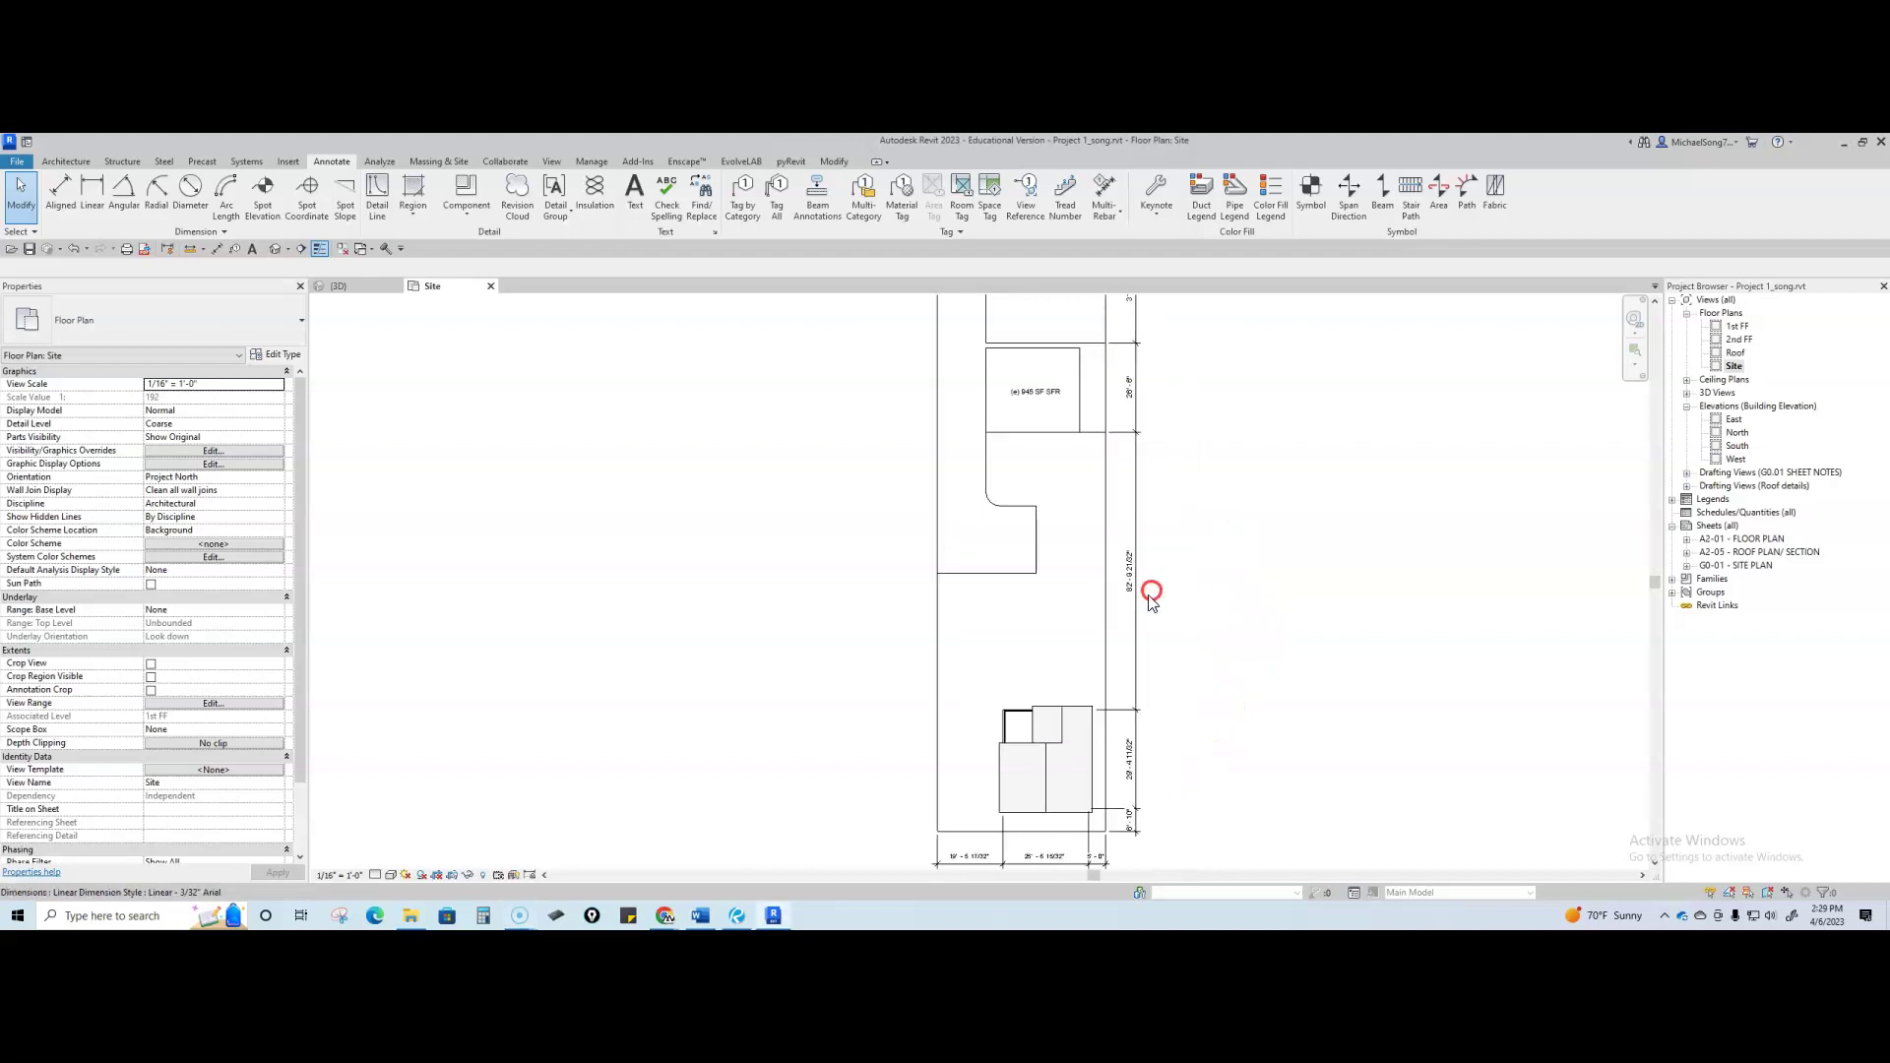
click(1109, 643)
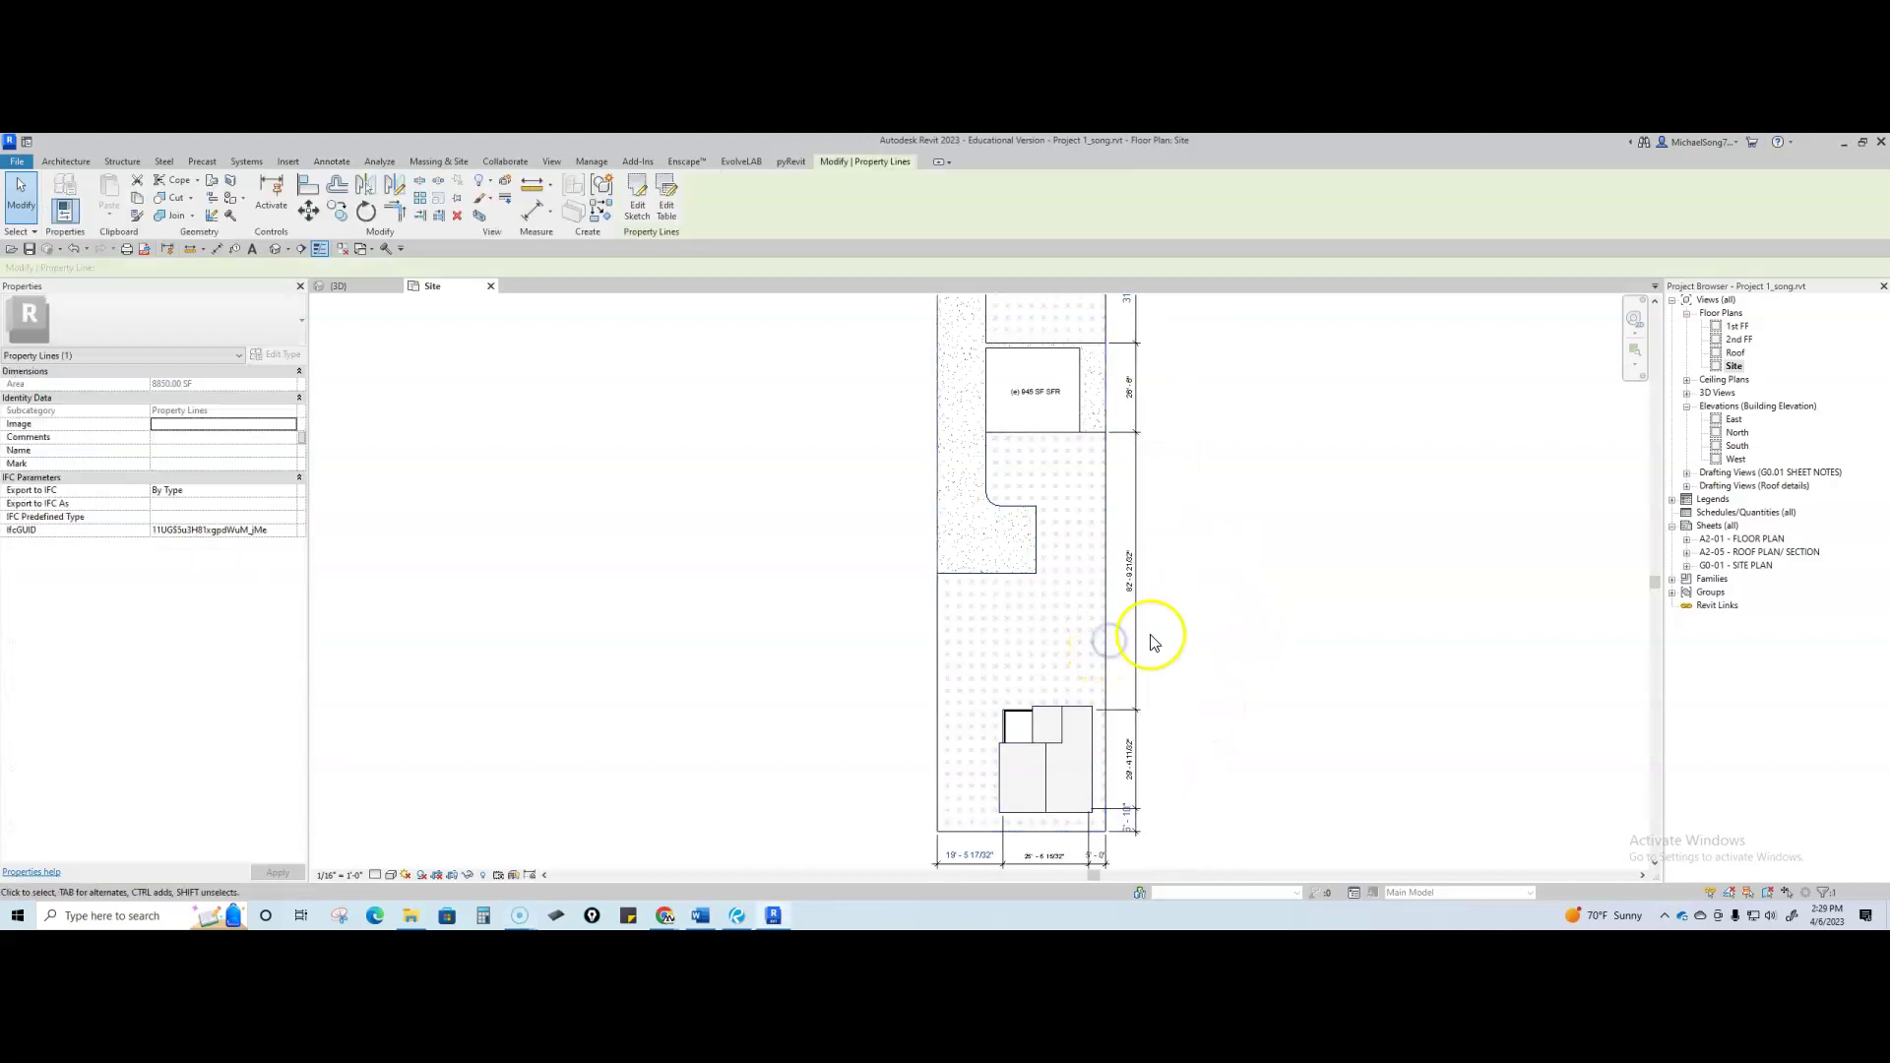
scroll(1157, 628, down, 1)
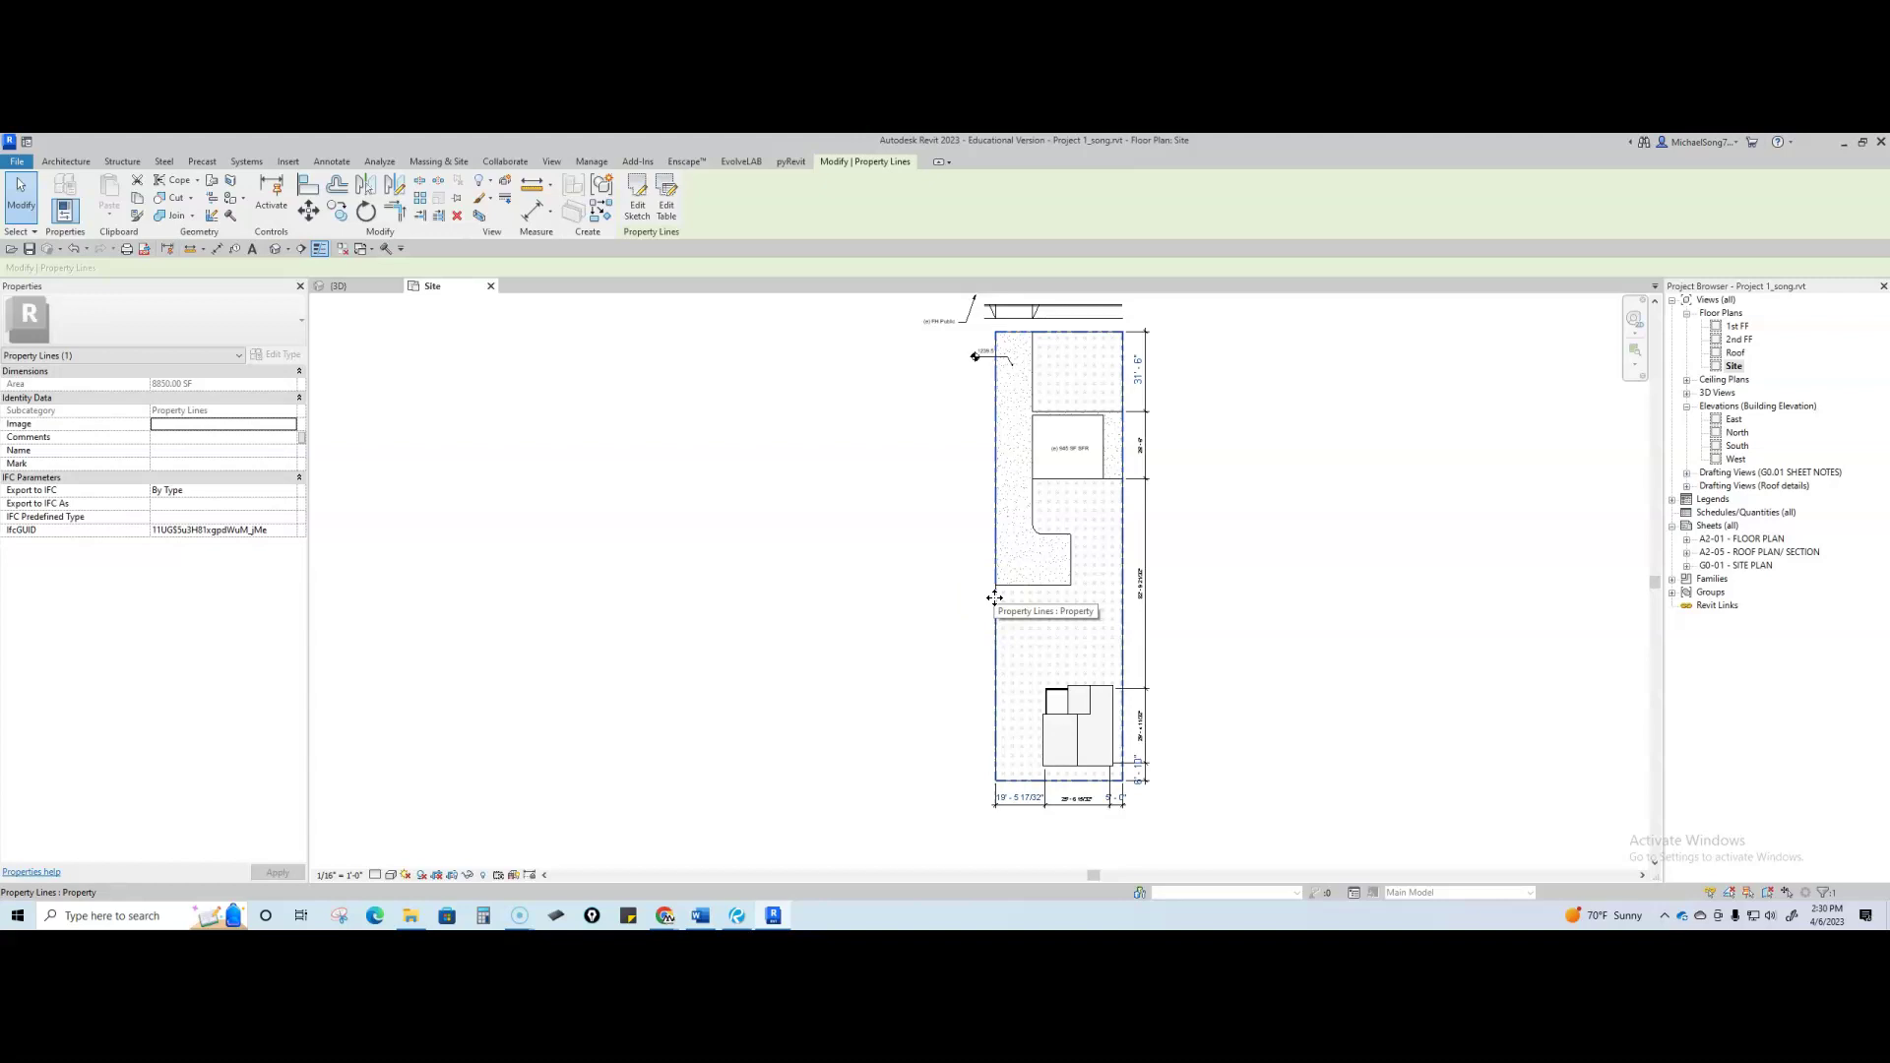
key(Escape)
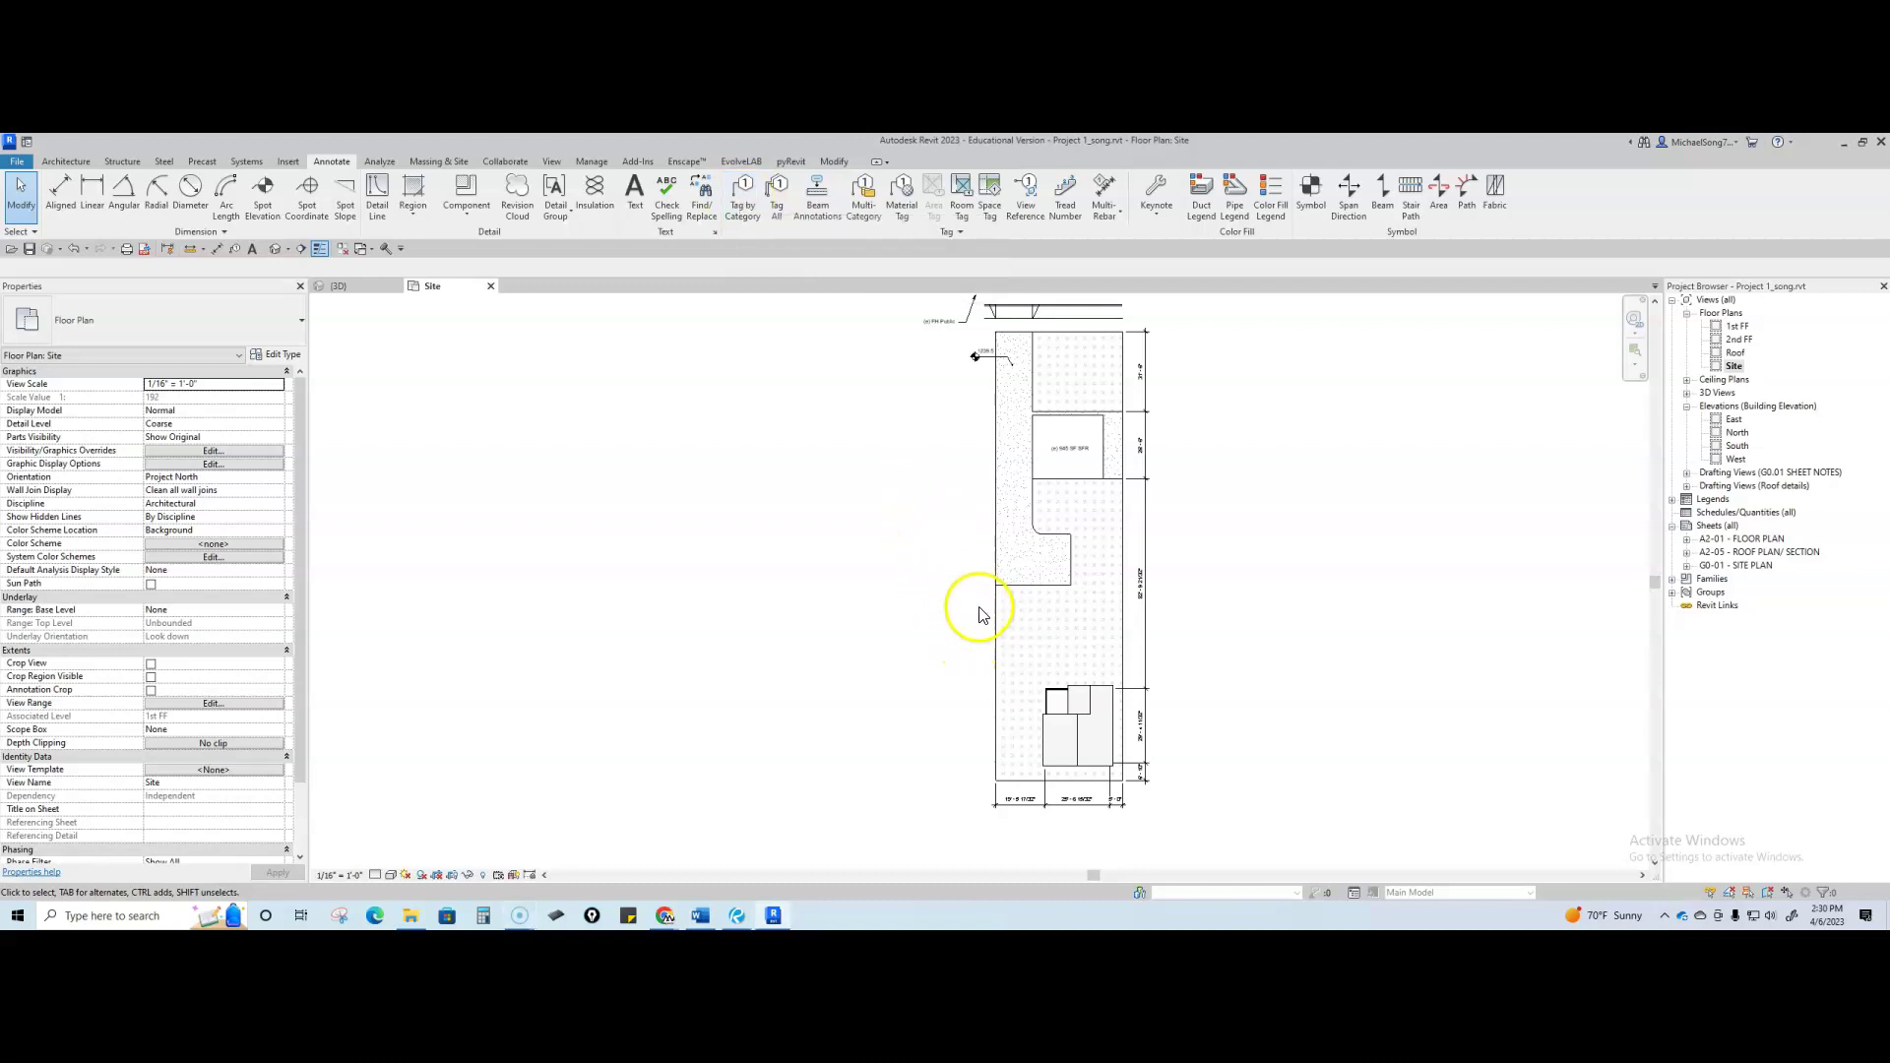
- Start tagging the west property line by category and load Property Line Tag.rfa from the English-Imperial library's Annotations > Civil folder
key(t)
key(g)
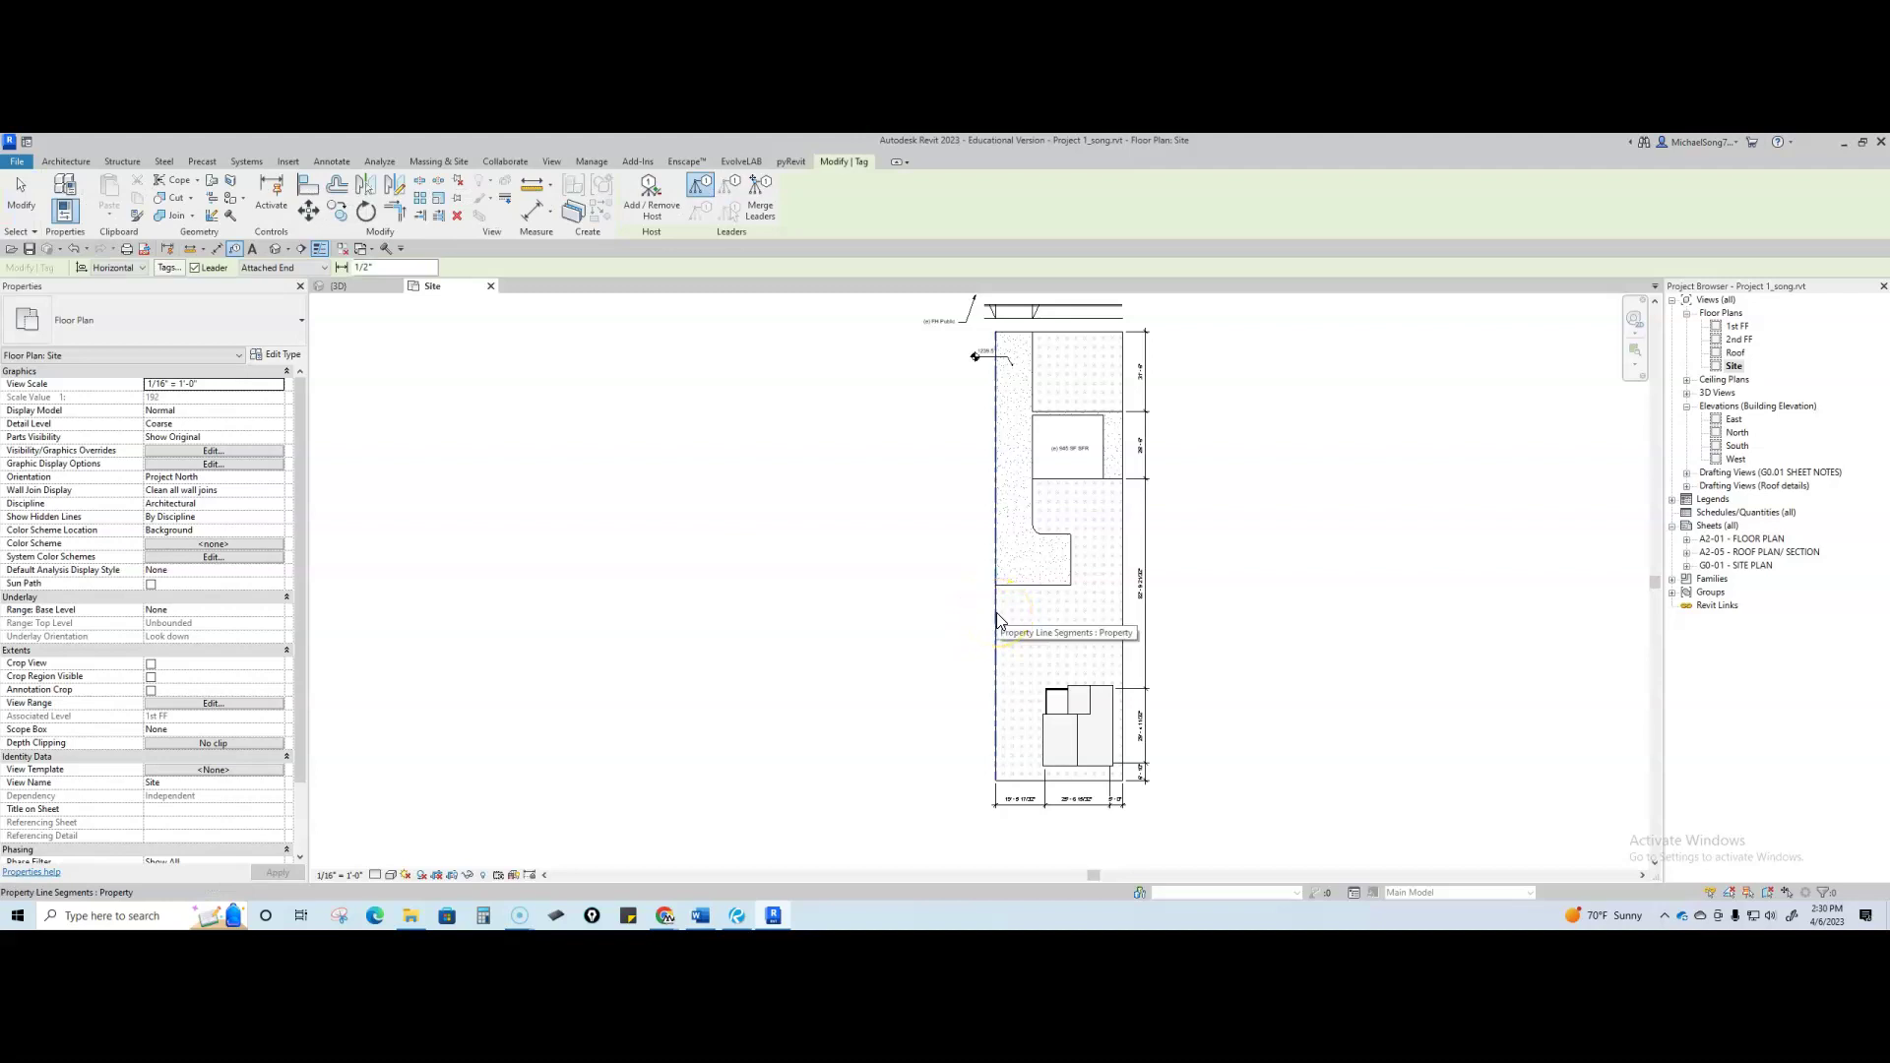
click(997, 619)
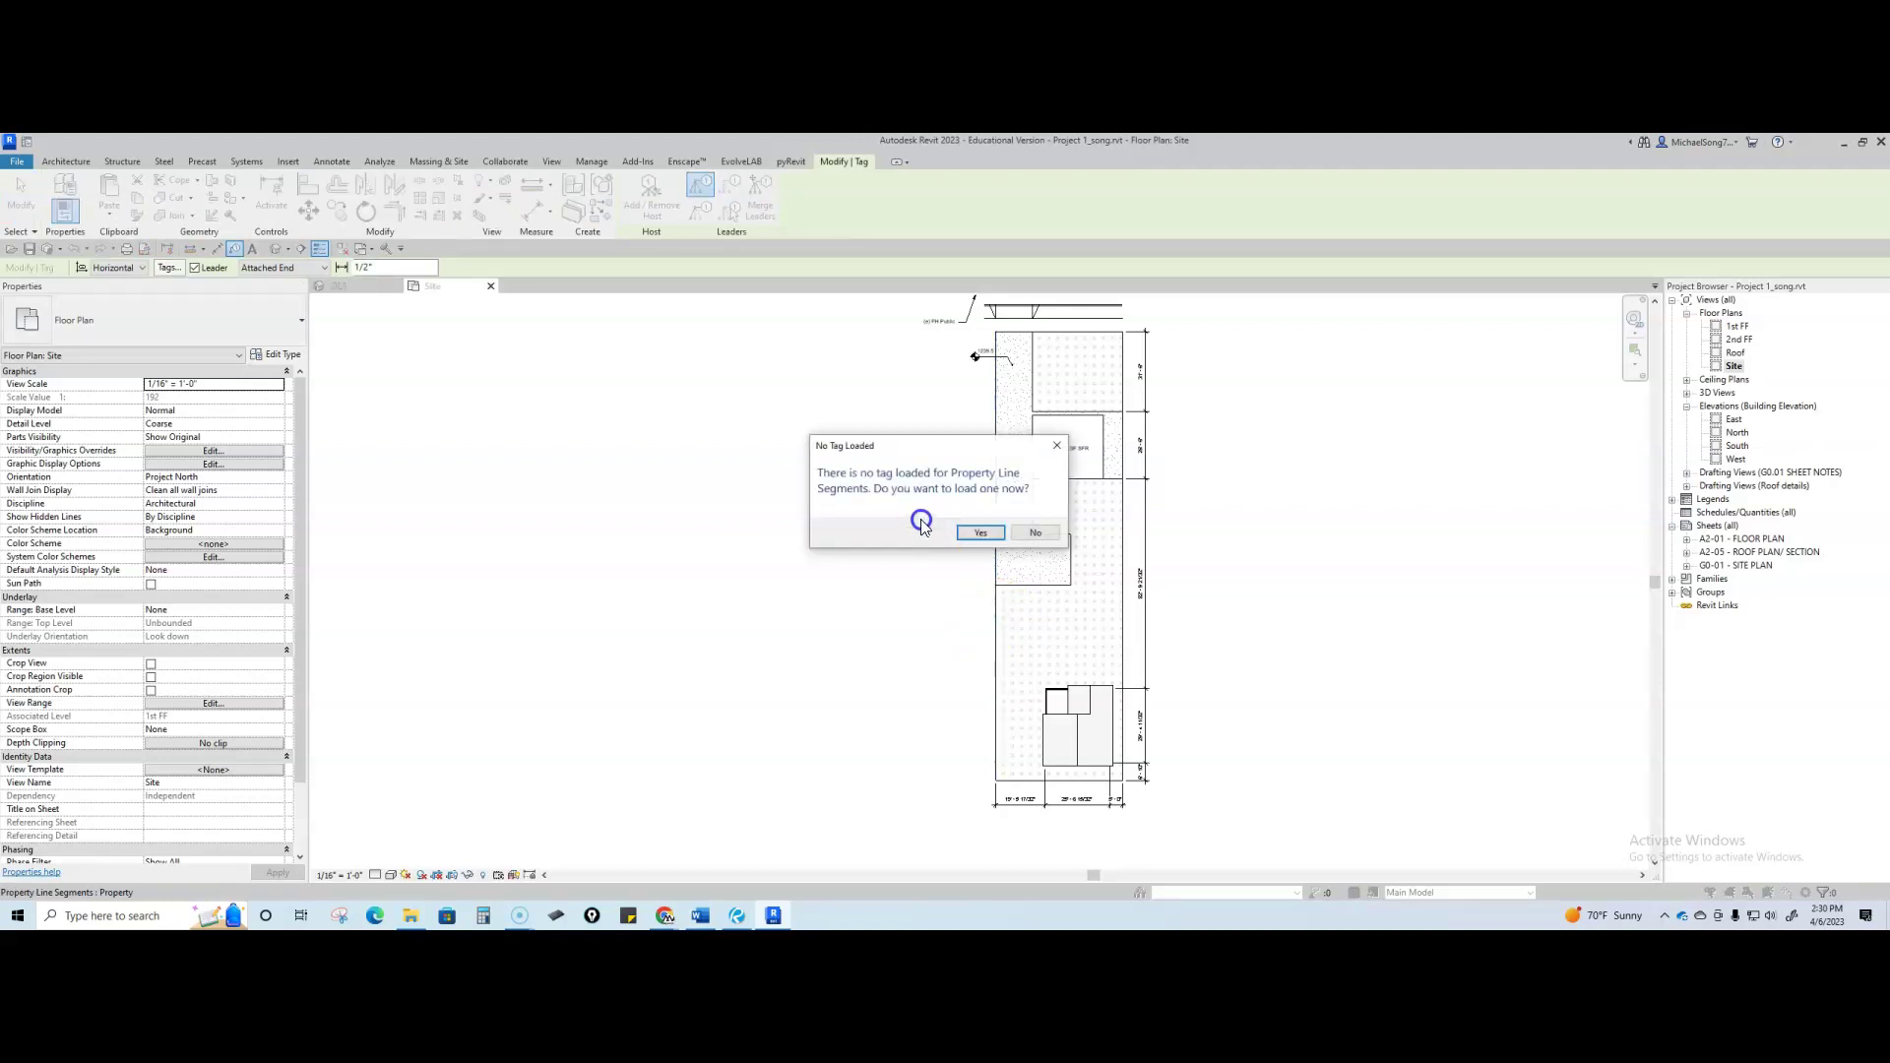
click(978, 534)
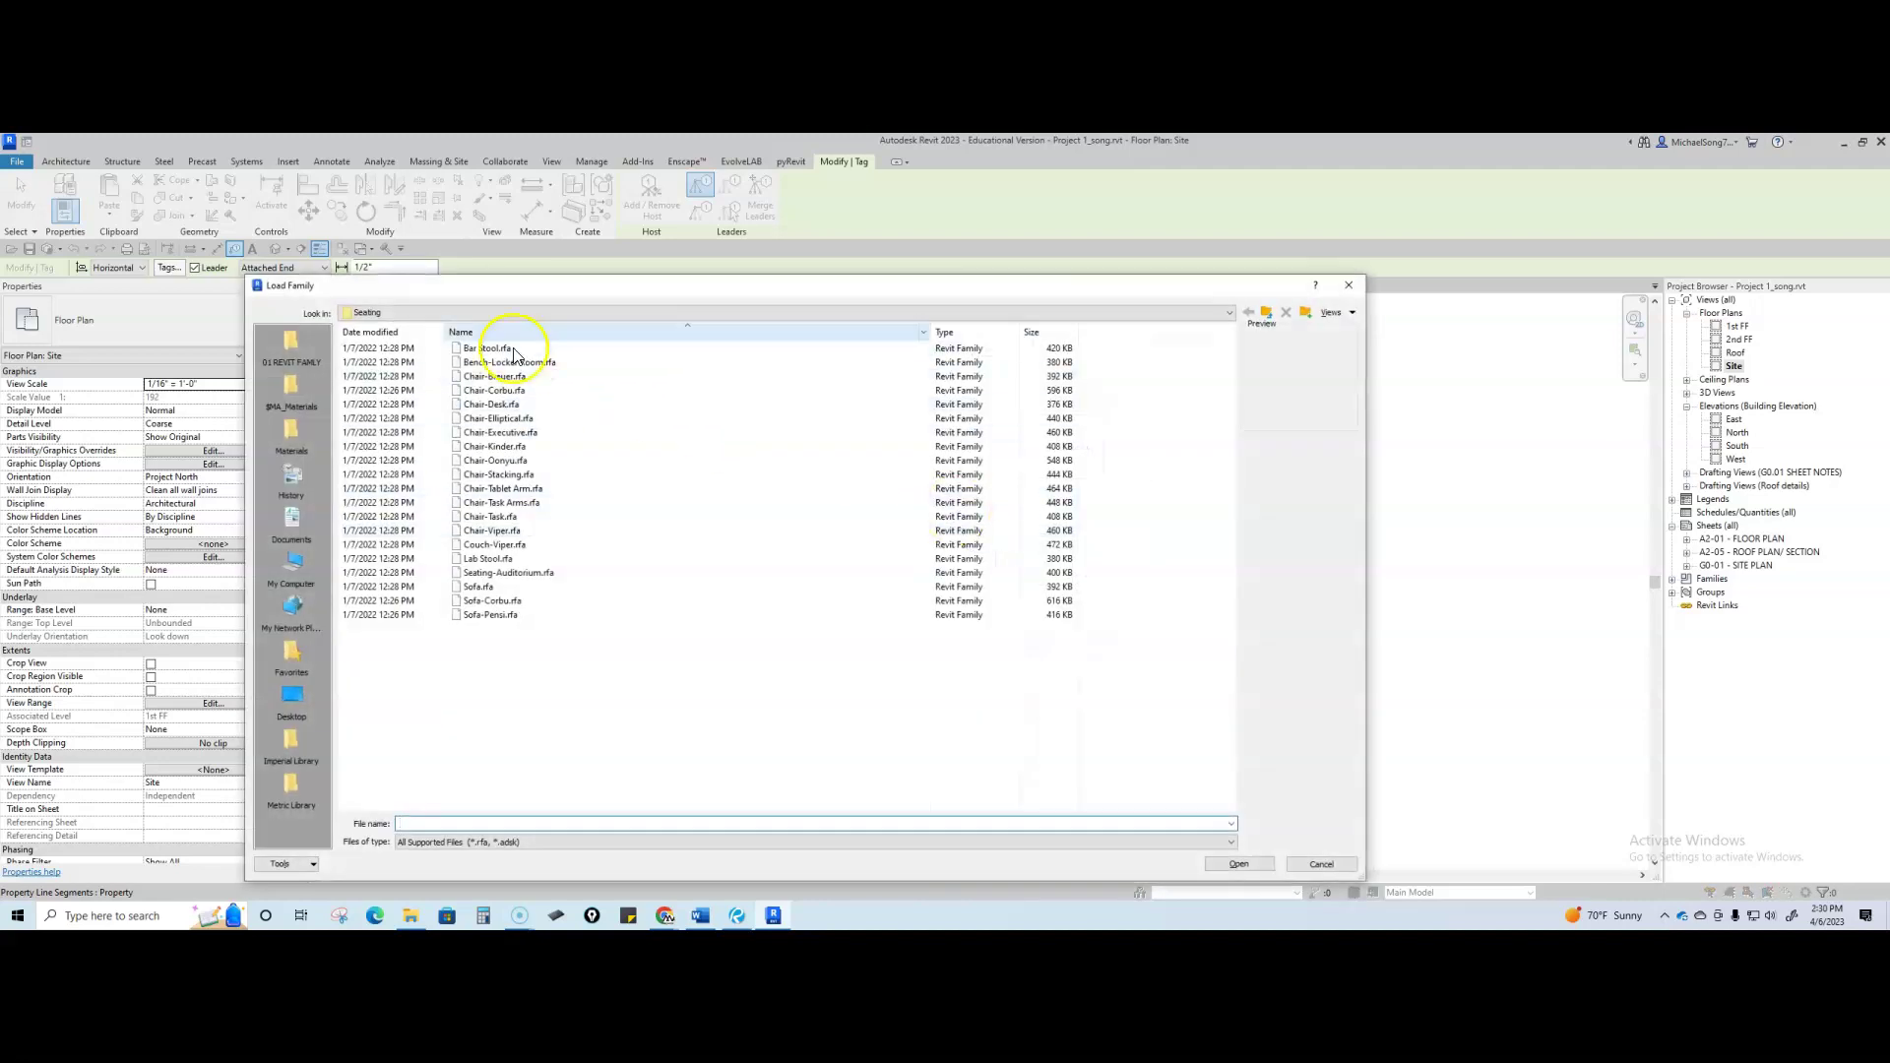
click(549, 312)
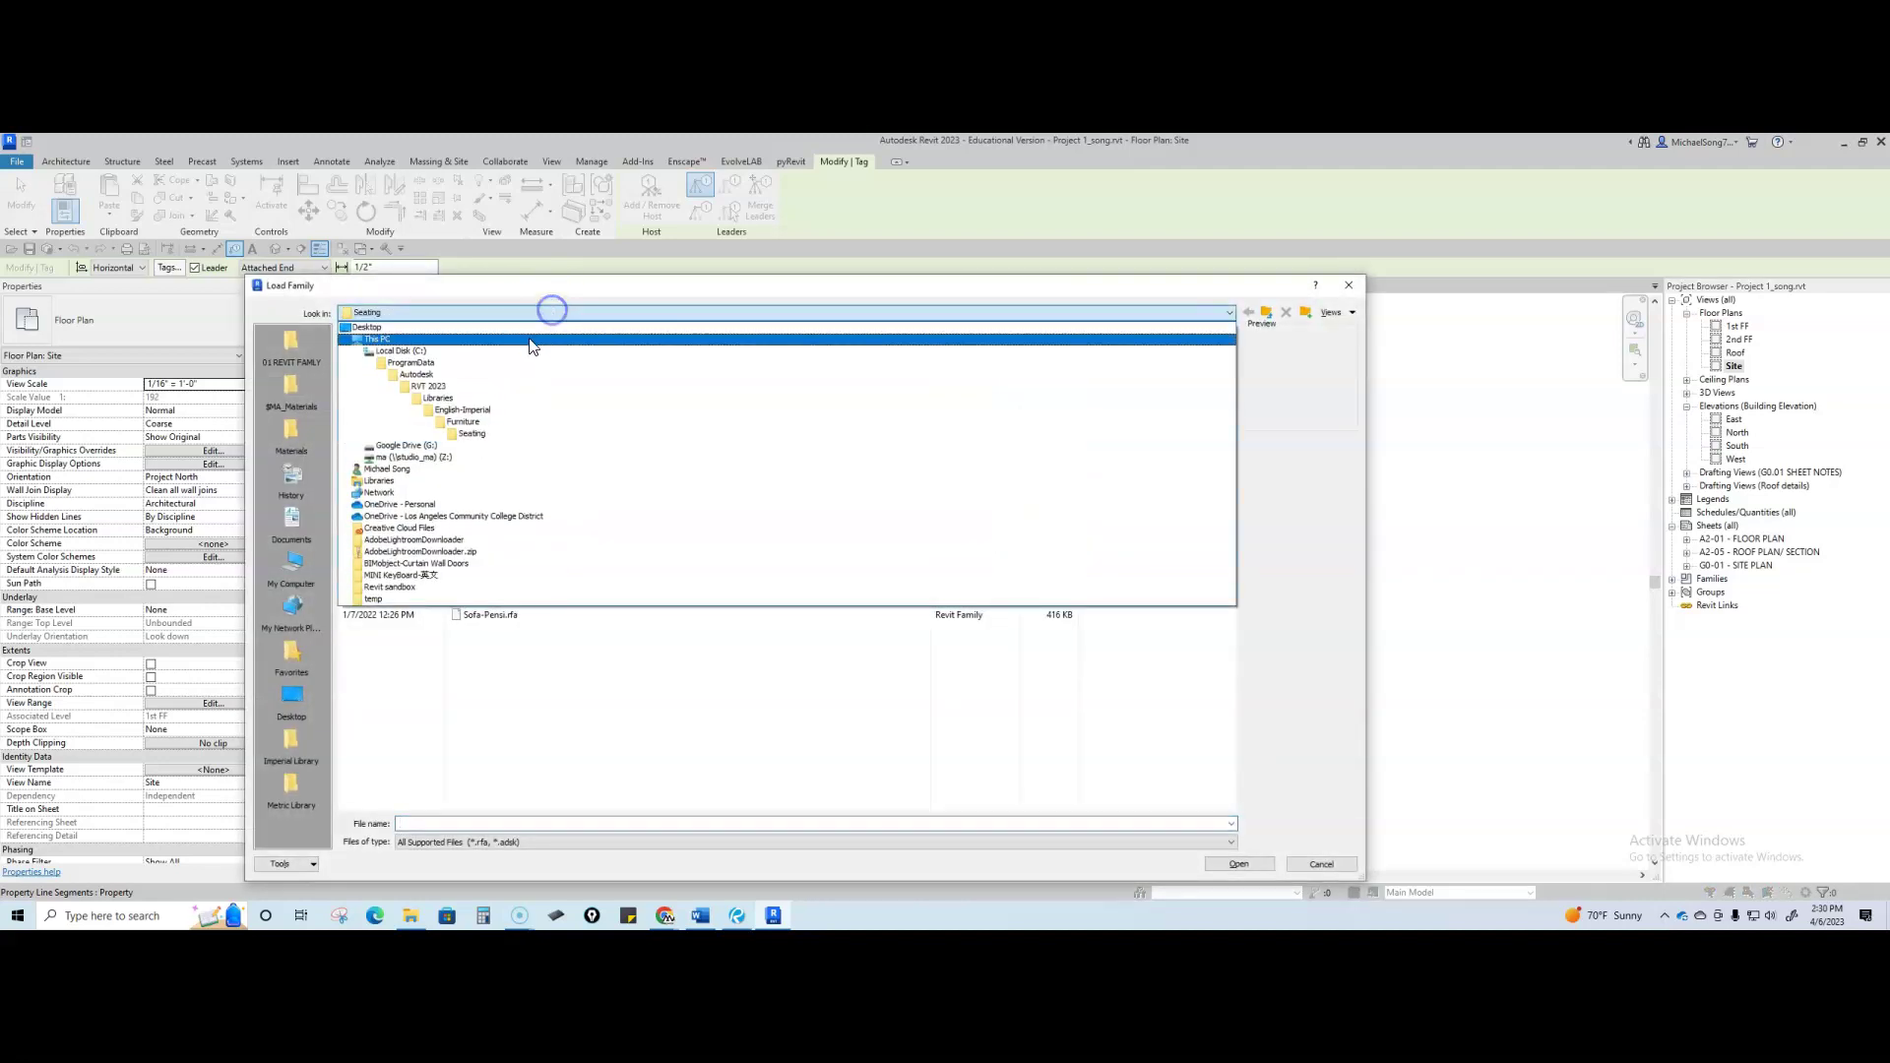
click(479, 417)
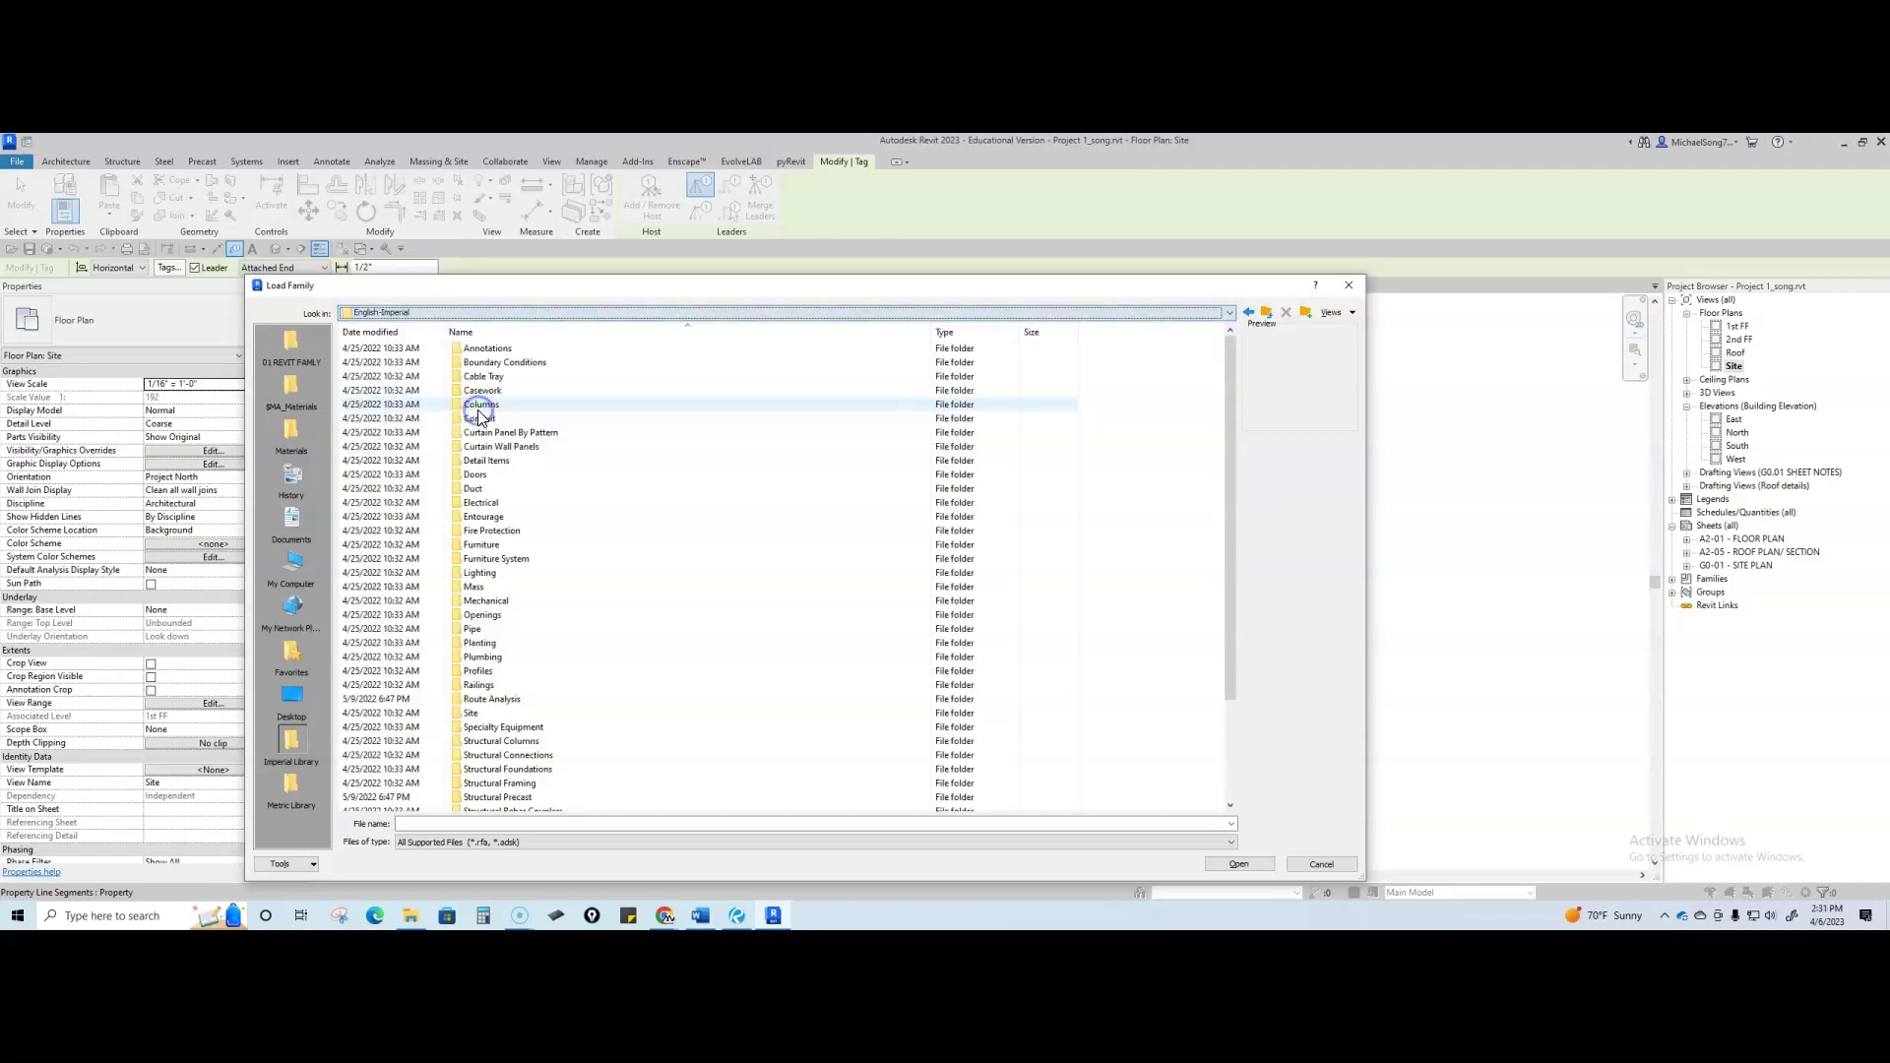
double_click(499, 348)
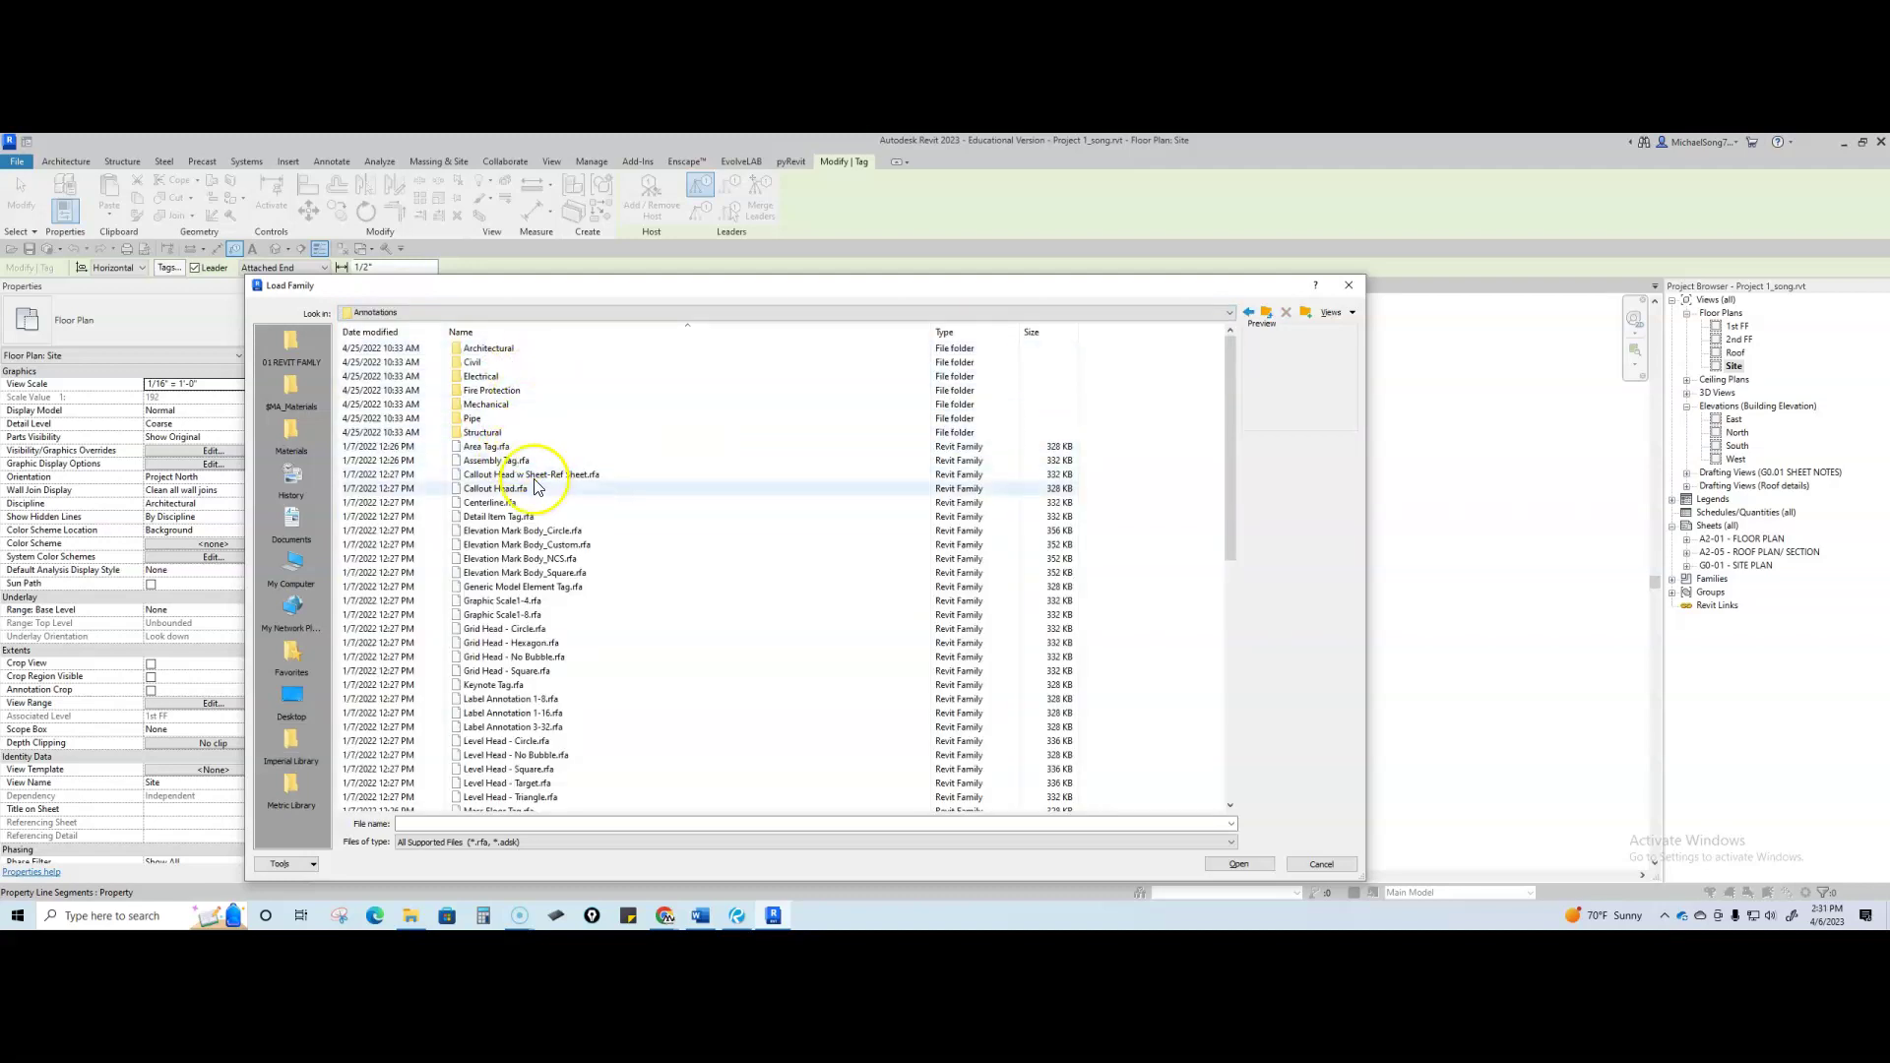
scroll(541, 538, down, 4)
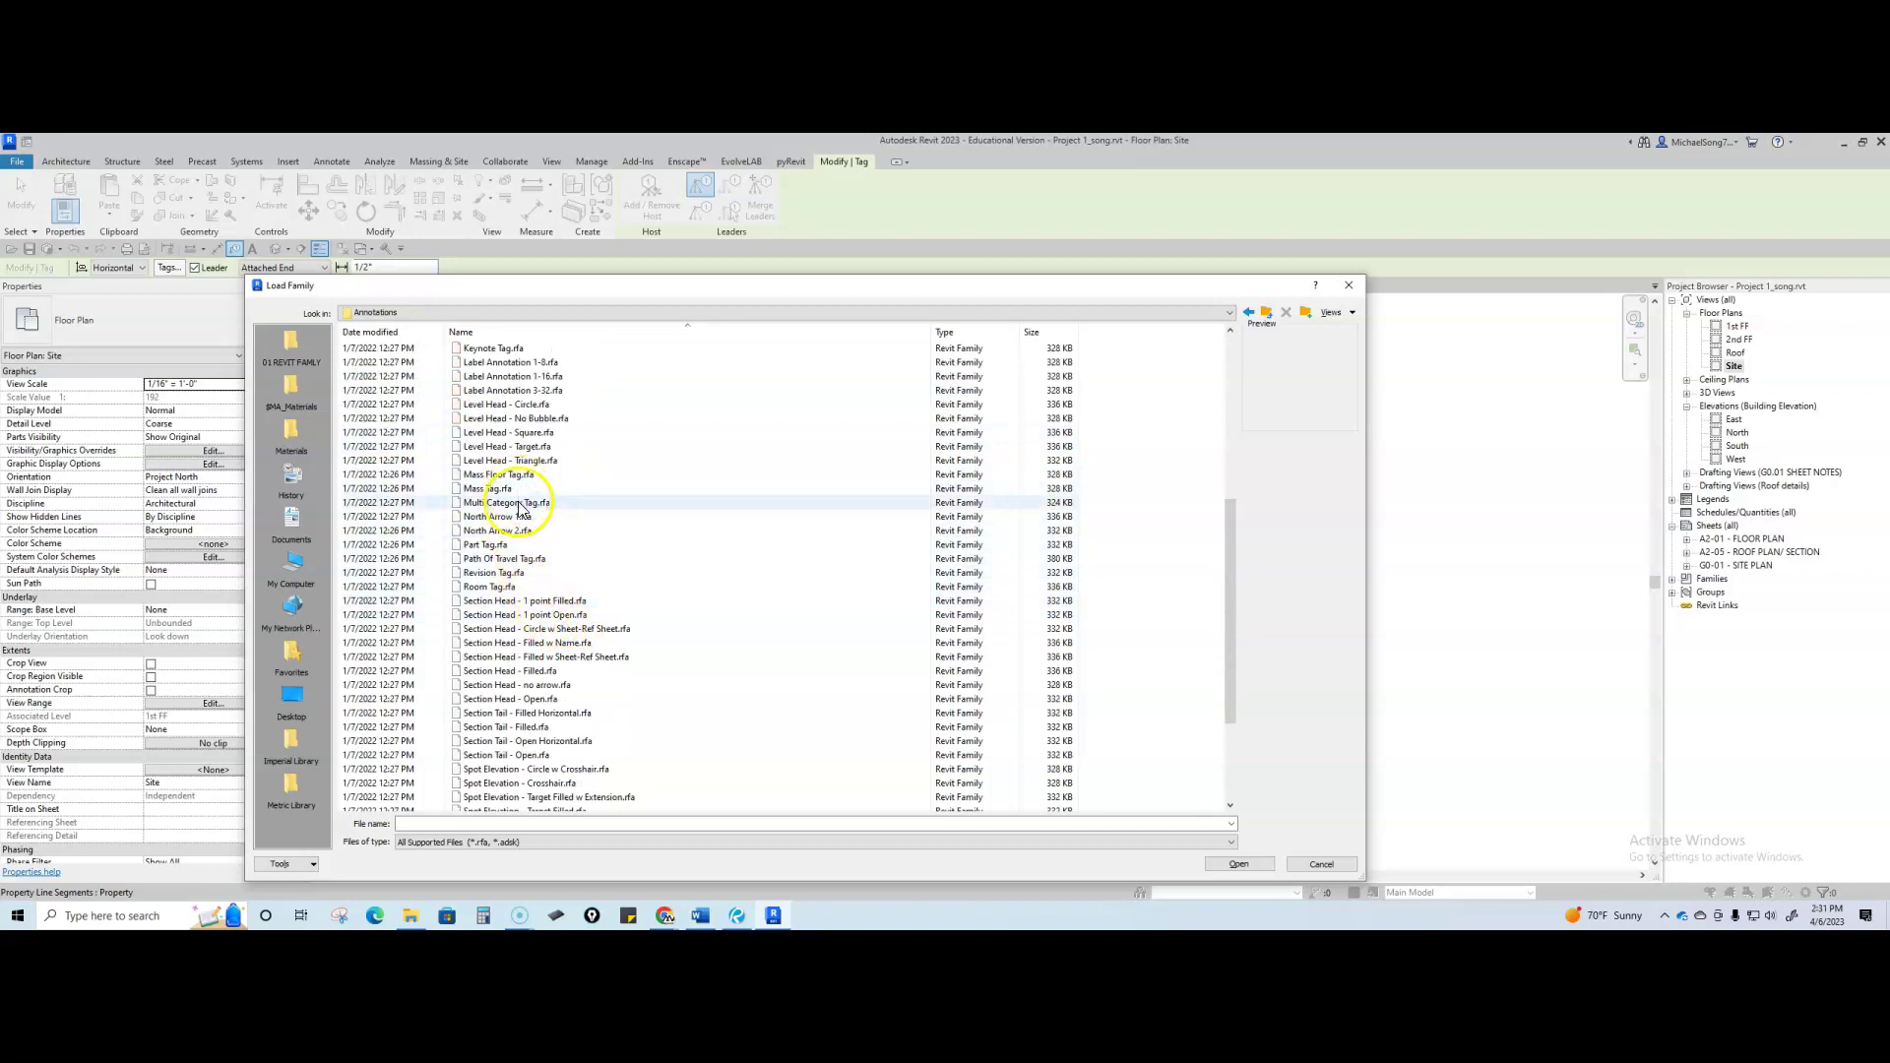
scroll(525, 532, up, 8)
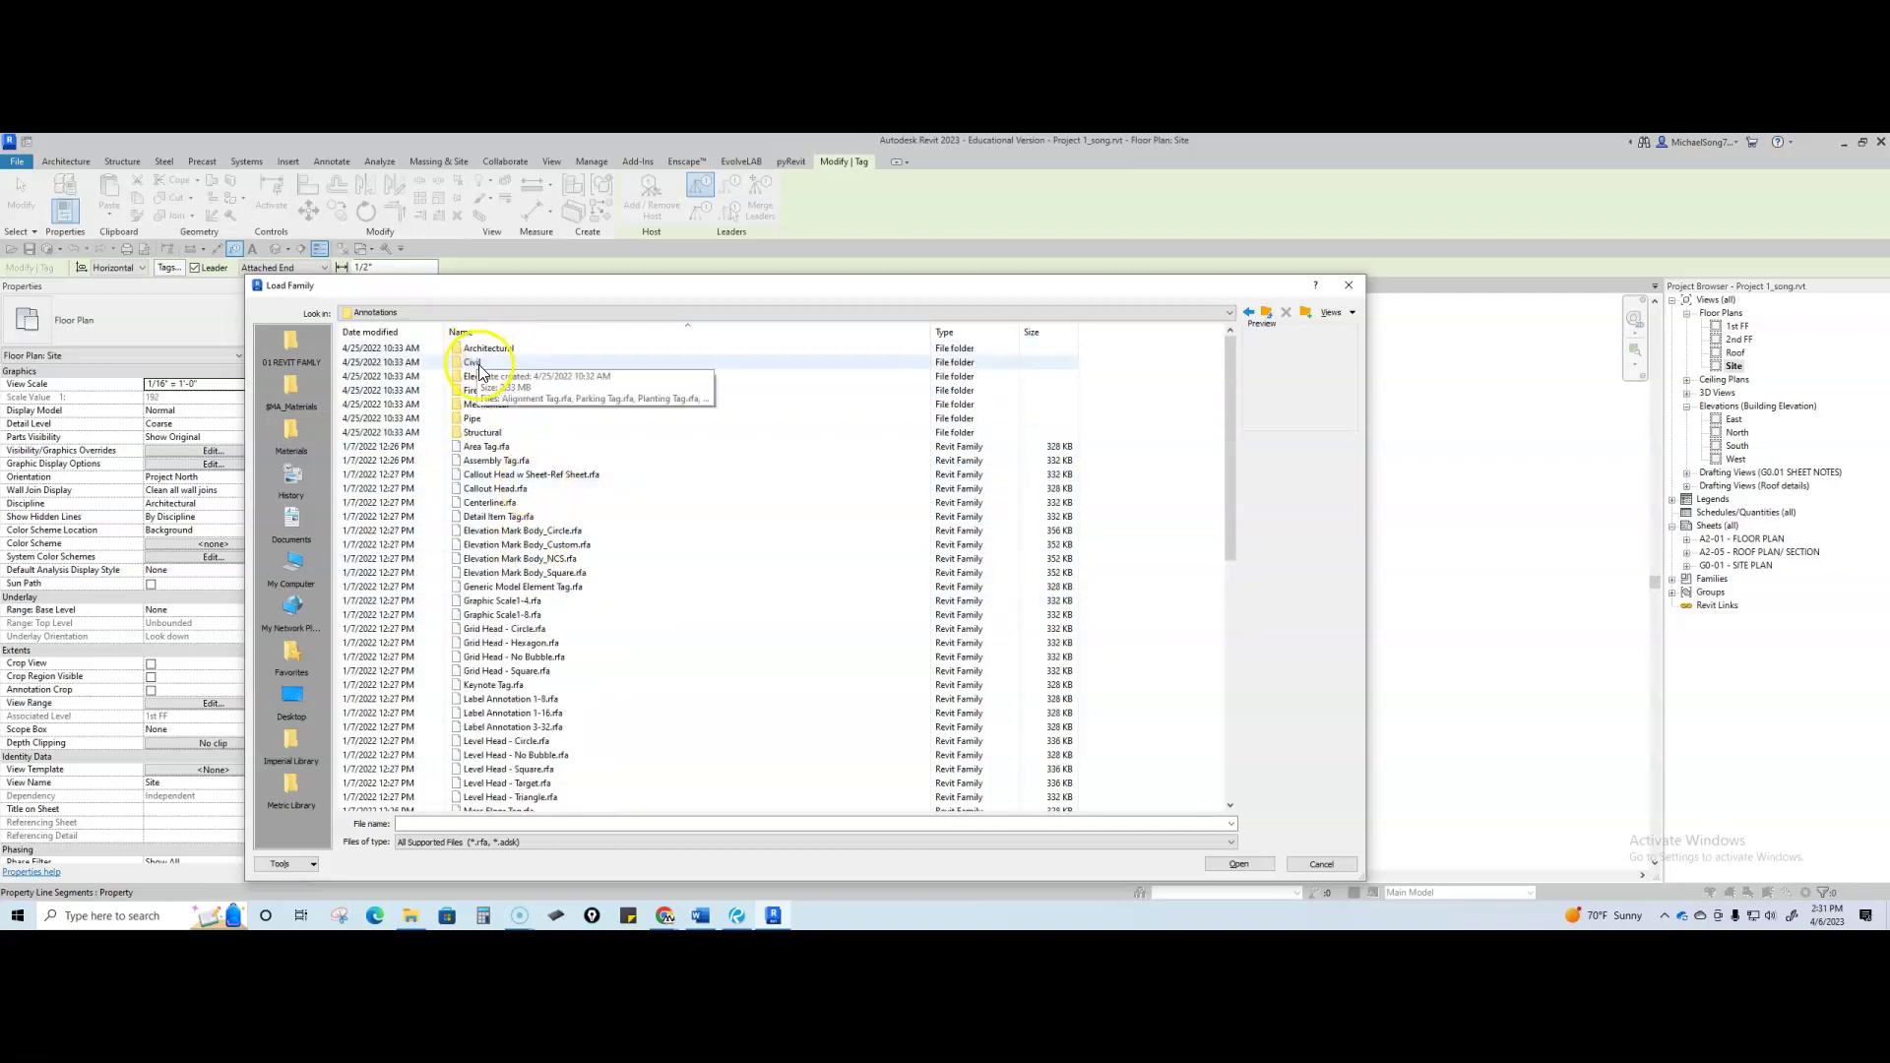
double_click(478, 364)
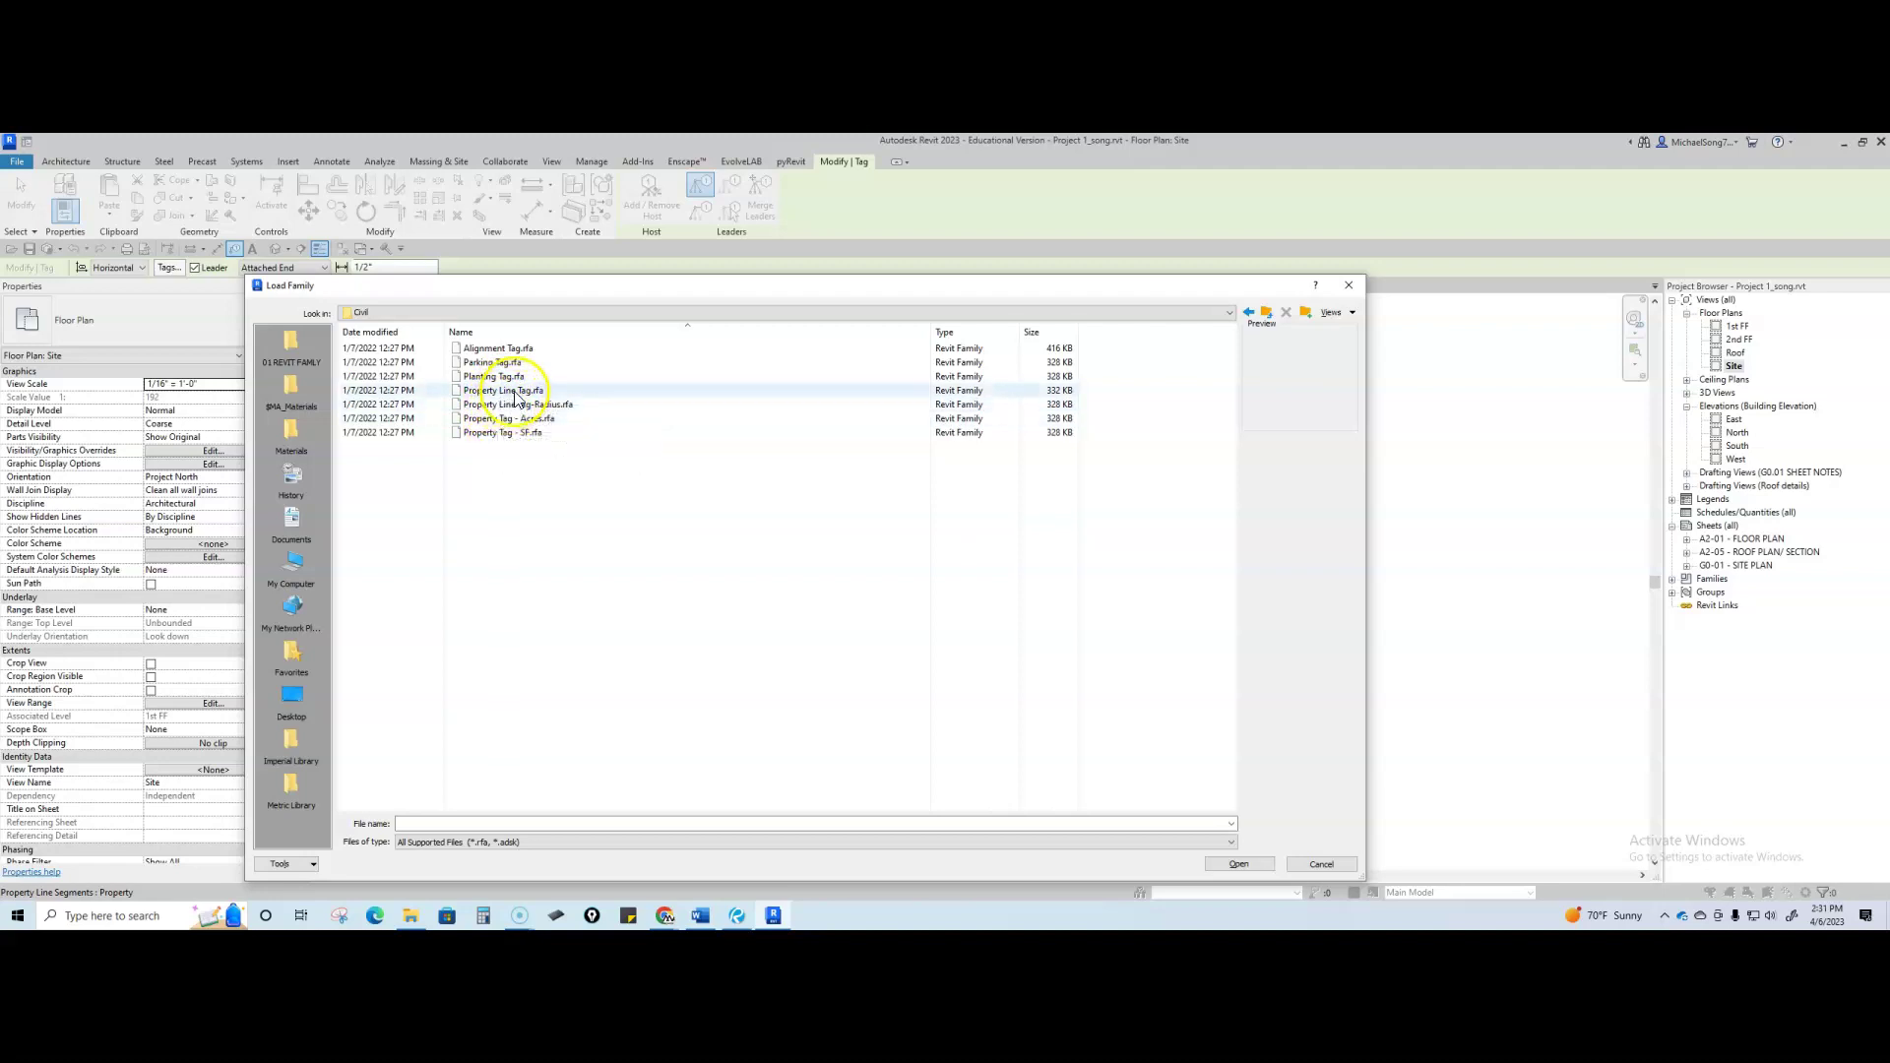
click(507, 390)
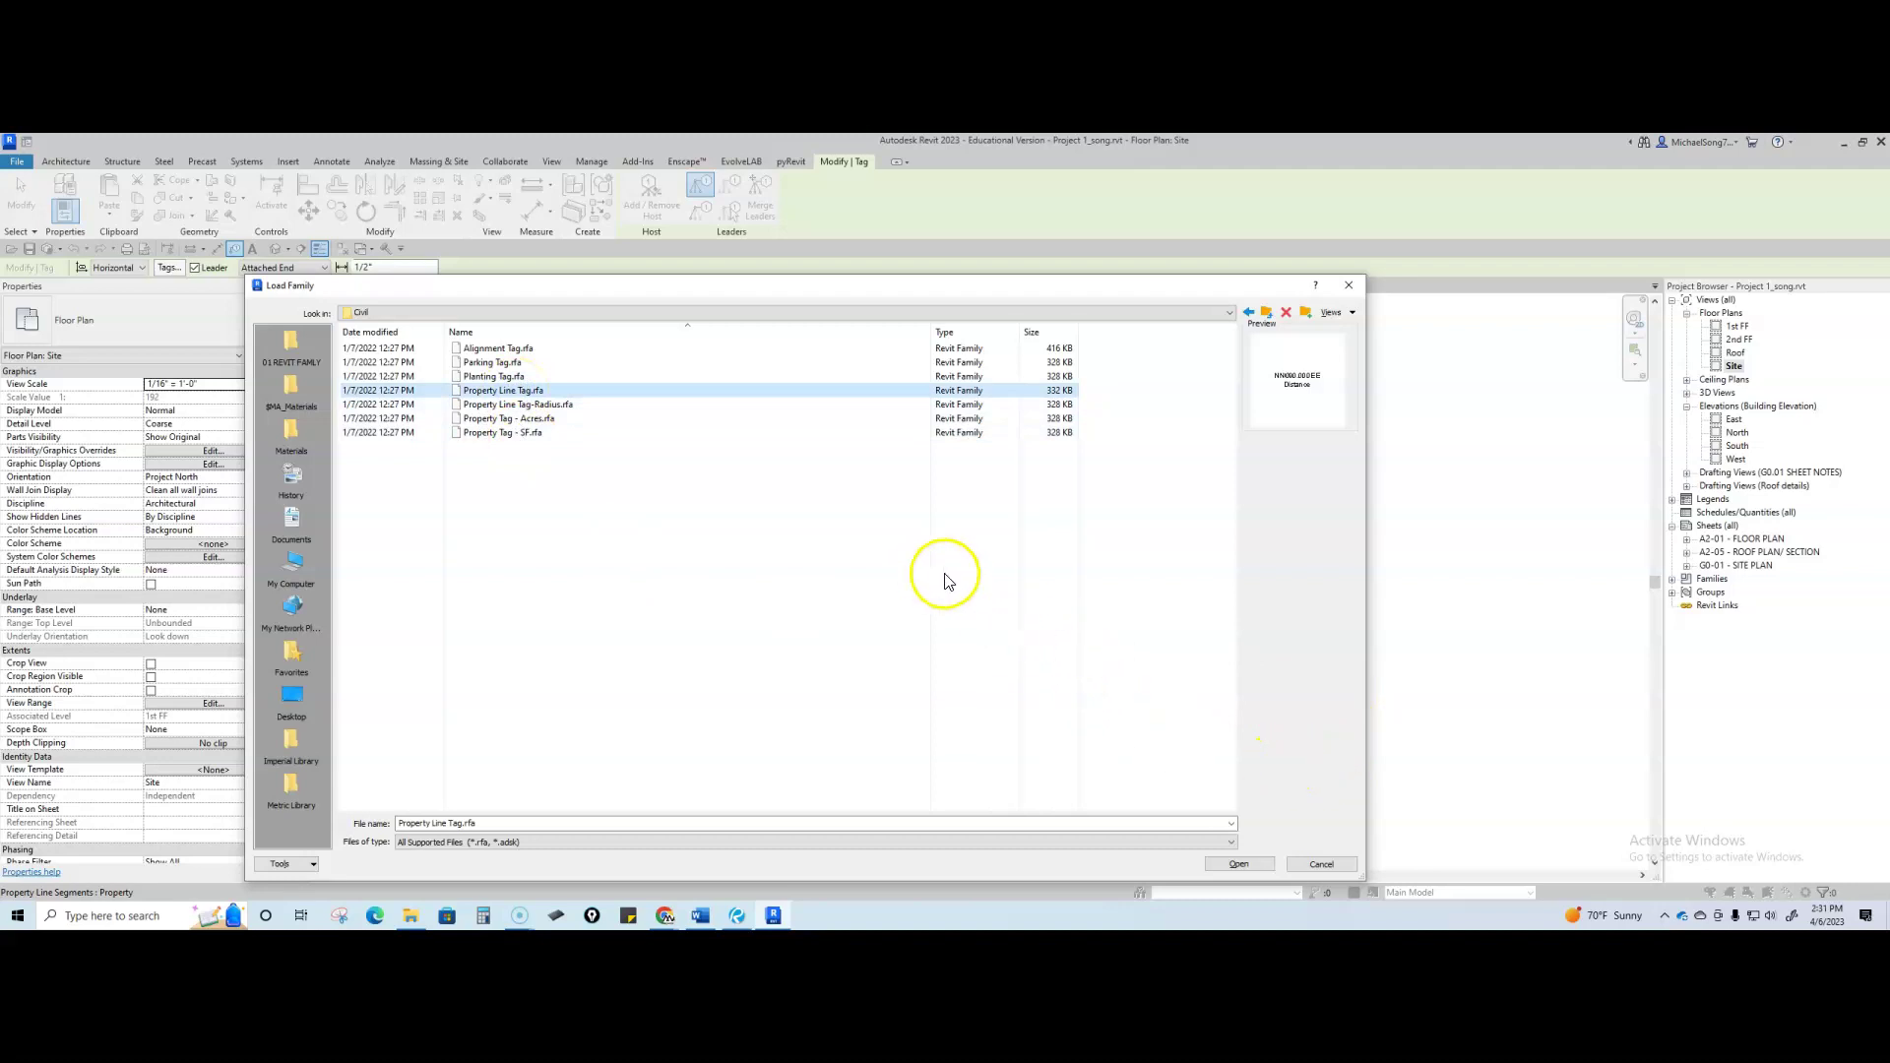
click(1239, 864)
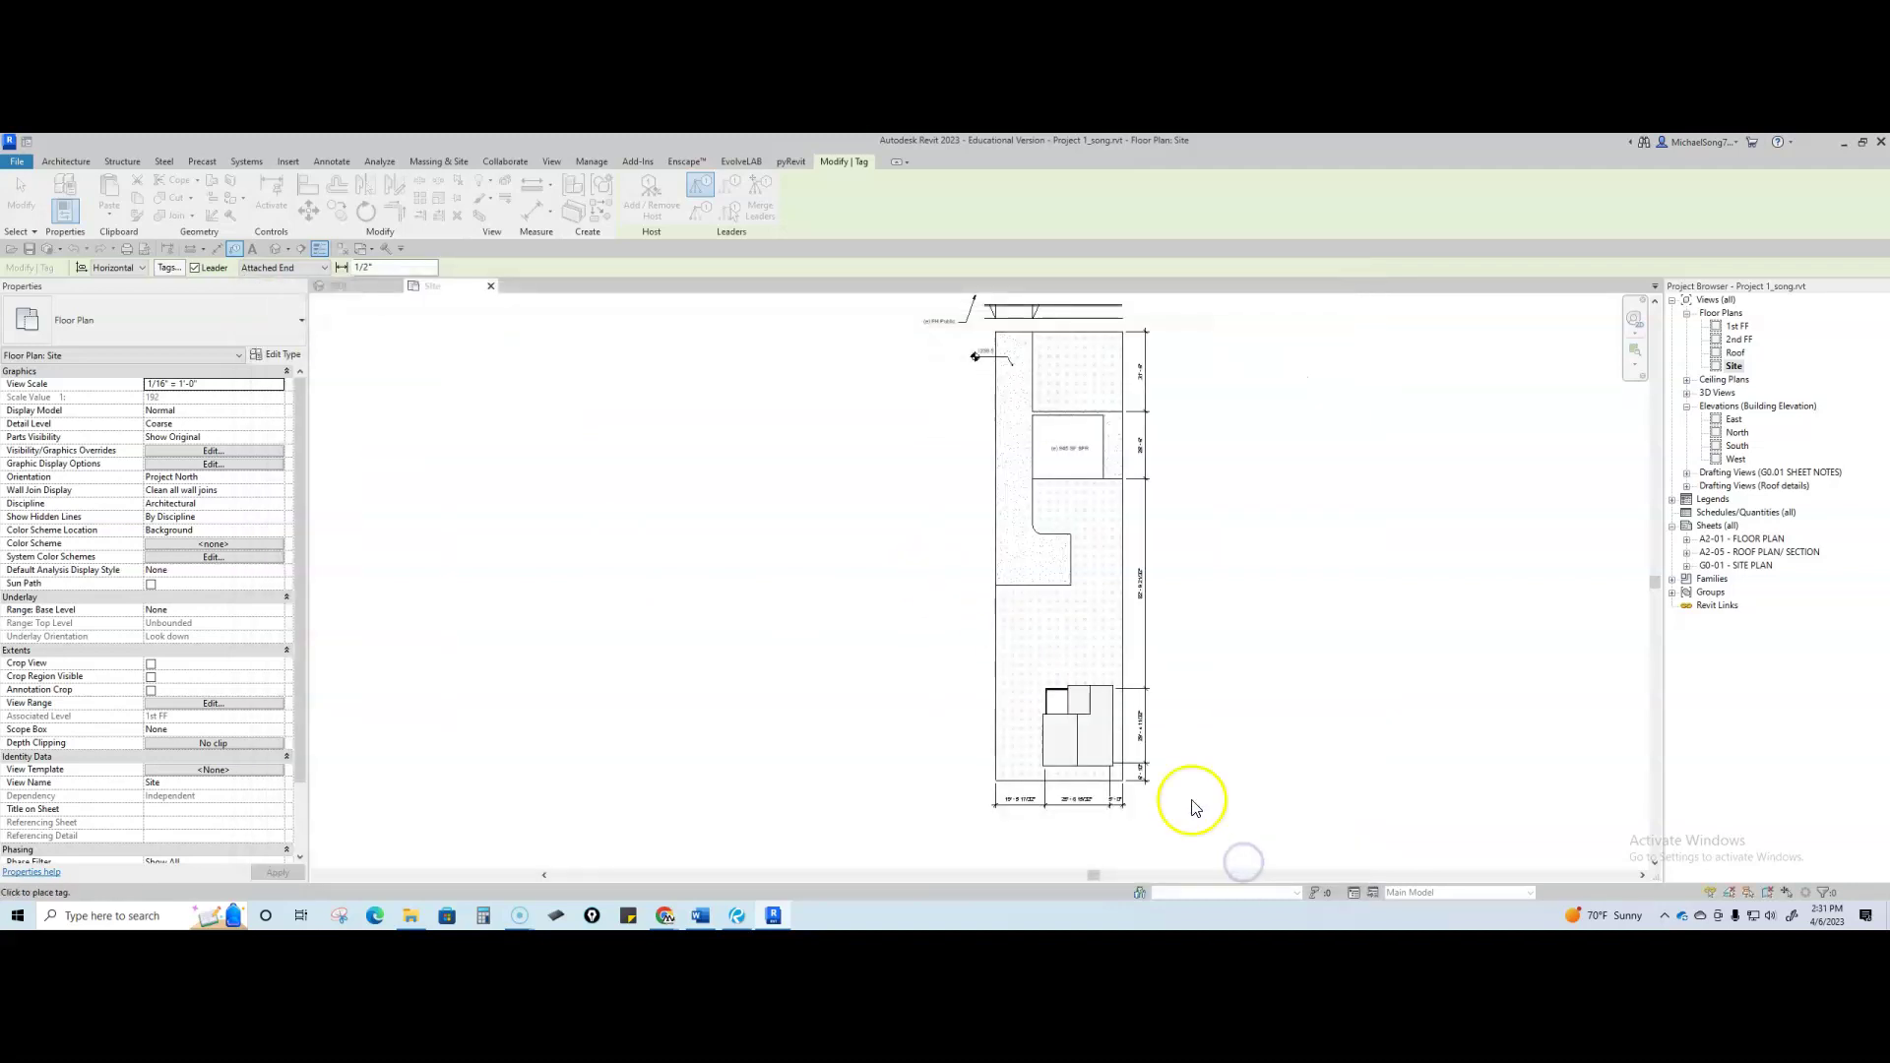
- Turn off the tag leader and place a property line tag directly on the west property line beside the driveway
scroll(999, 596, up, 3)
click(994, 553)
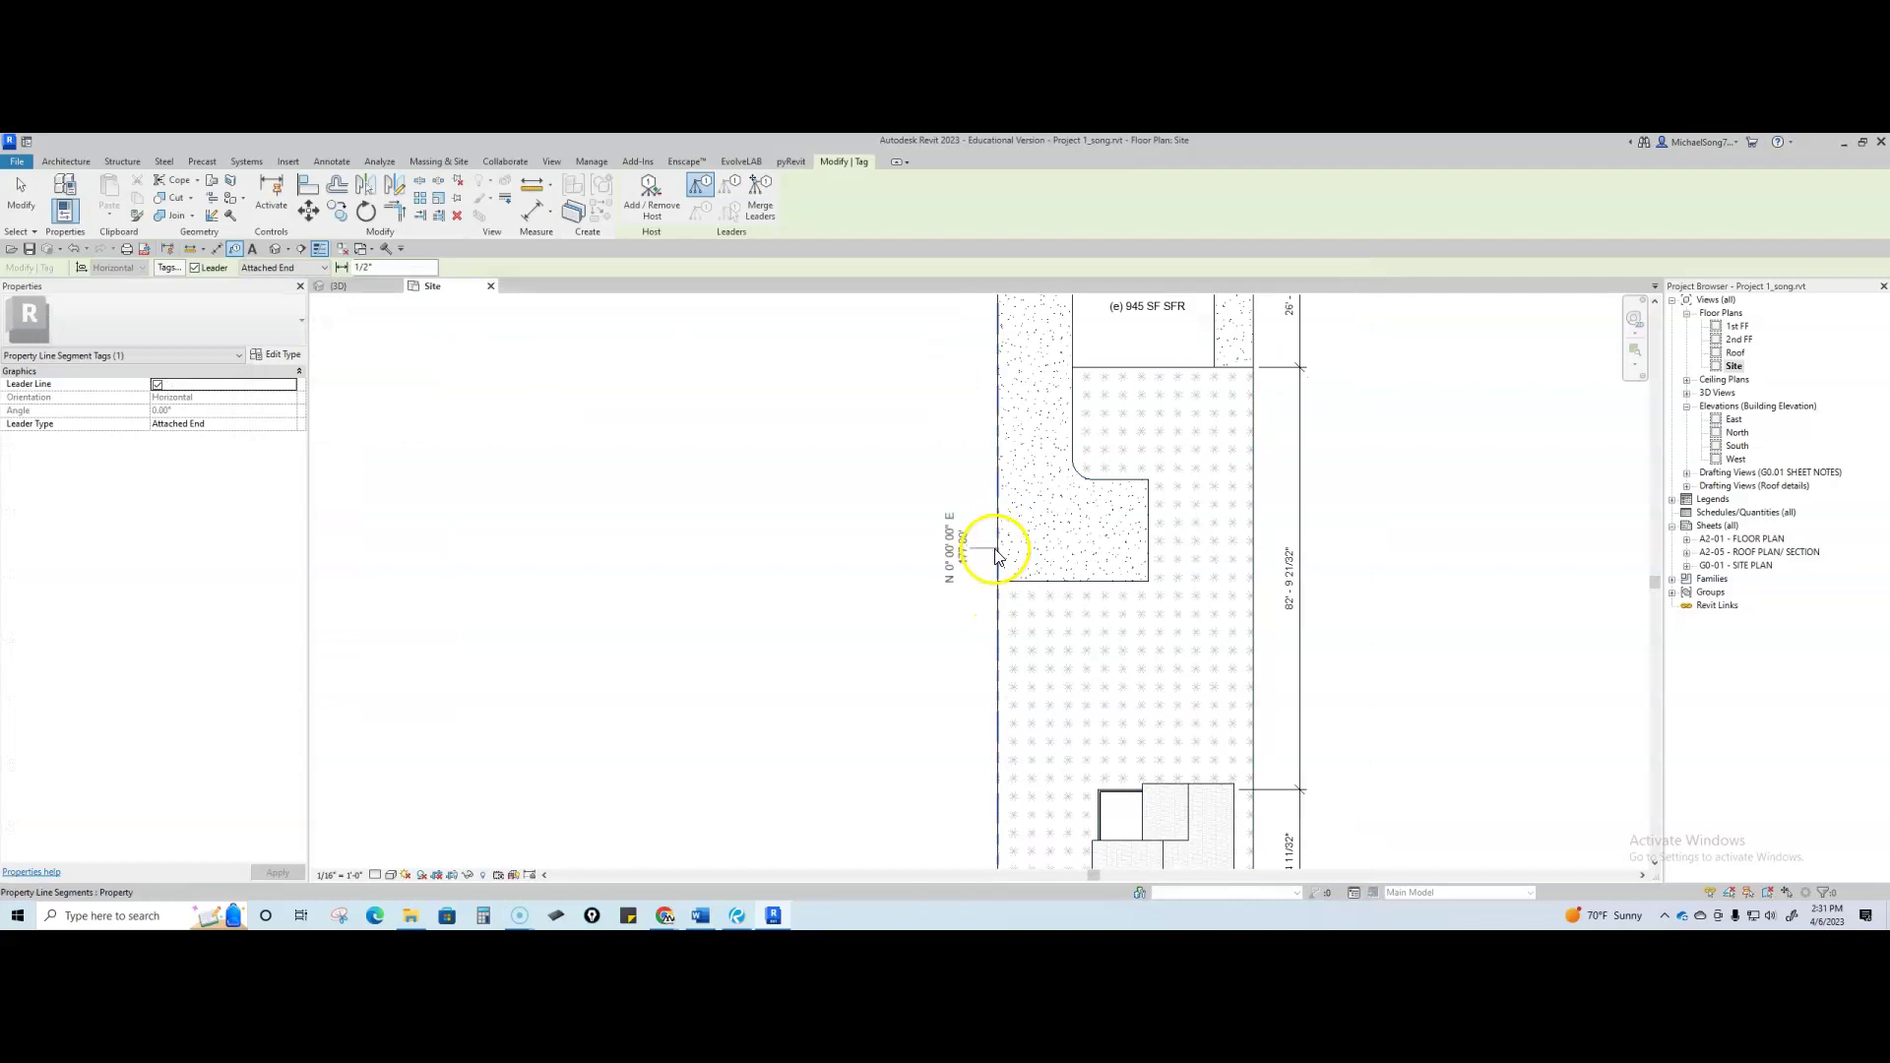
click(195, 267)
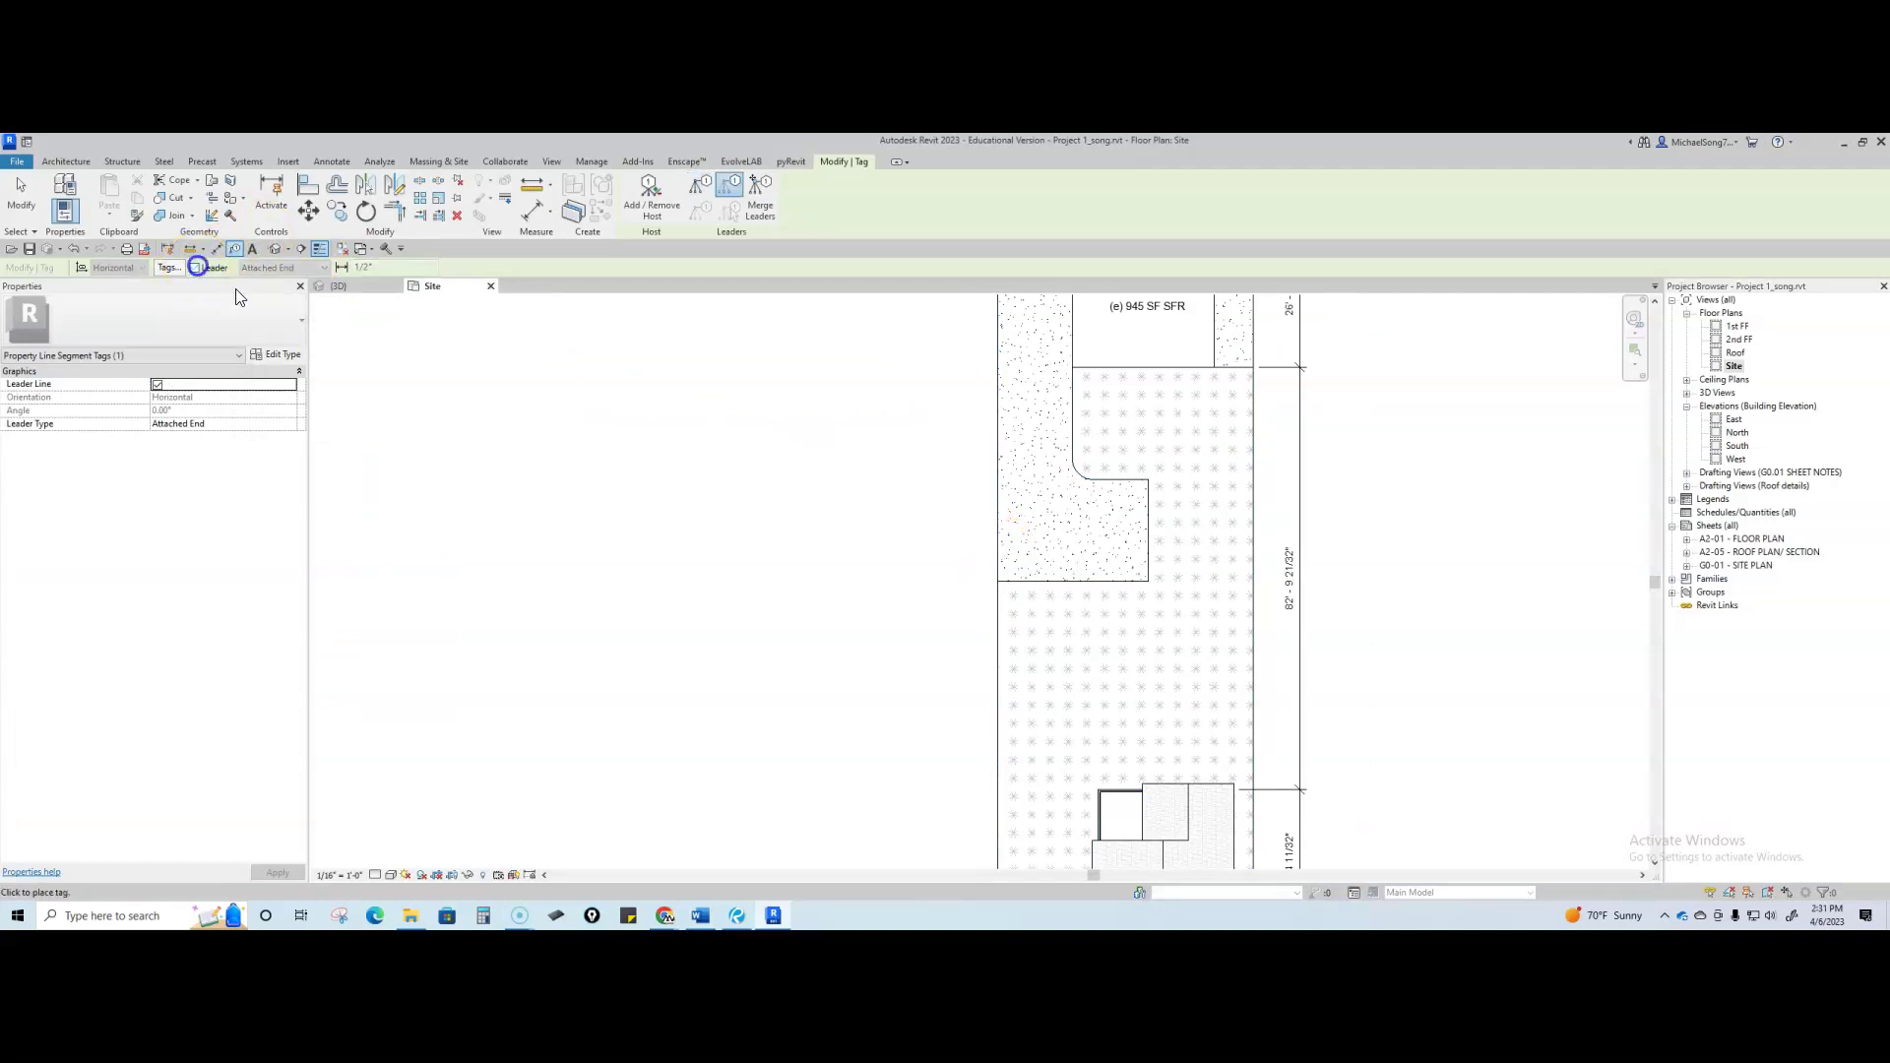
click(997, 556)
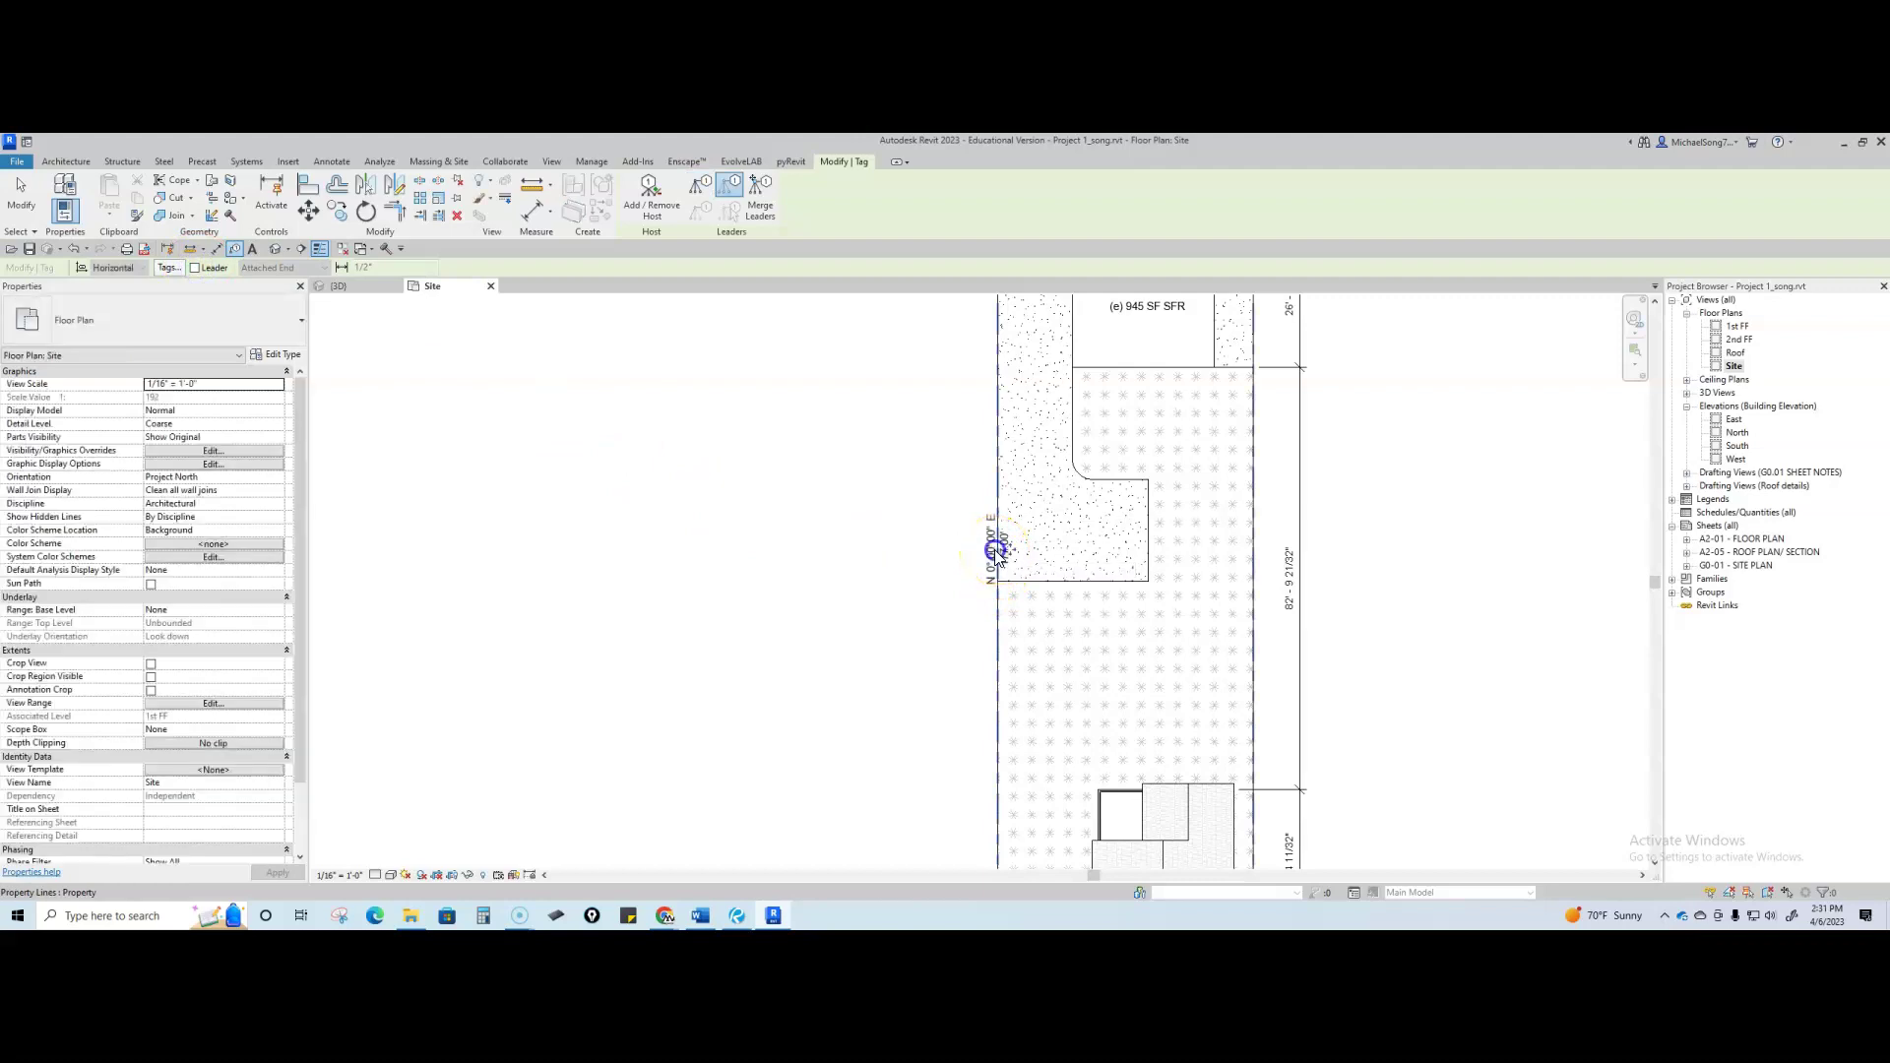
scroll(997, 571, up, 3)
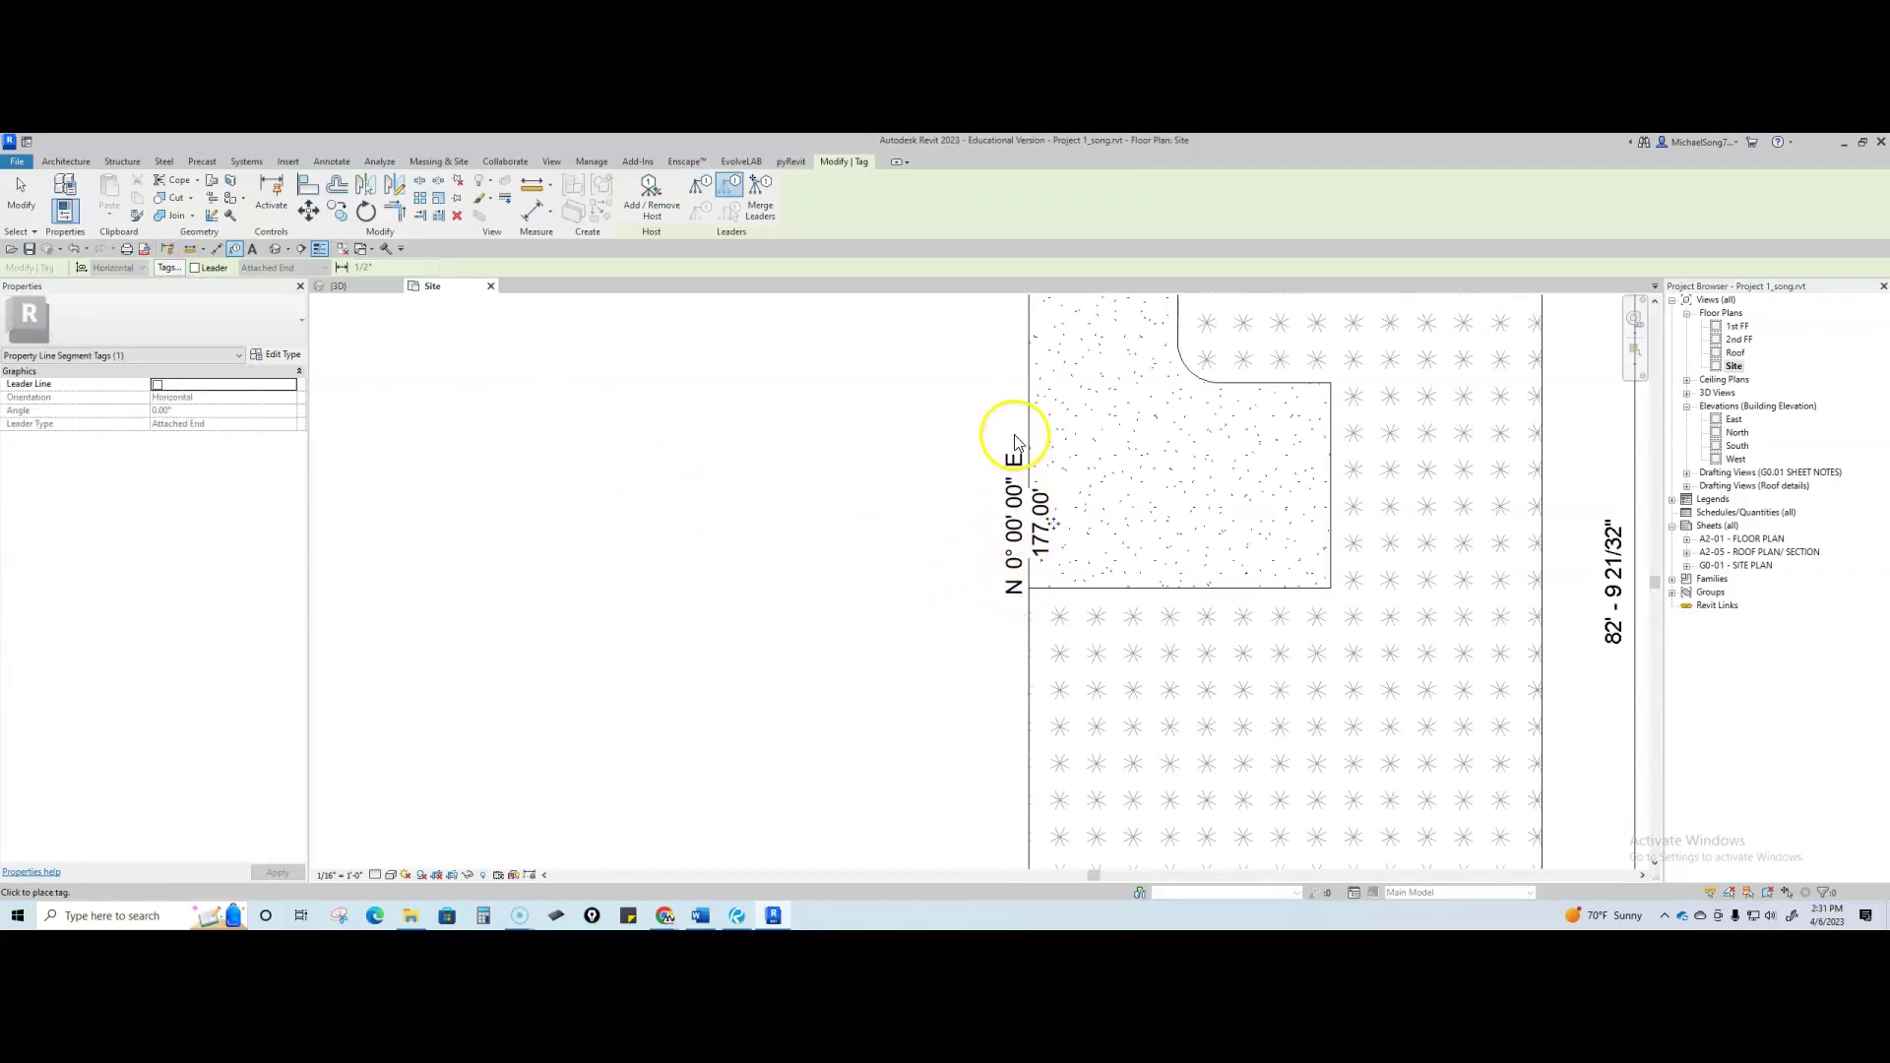
click(1031, 546)
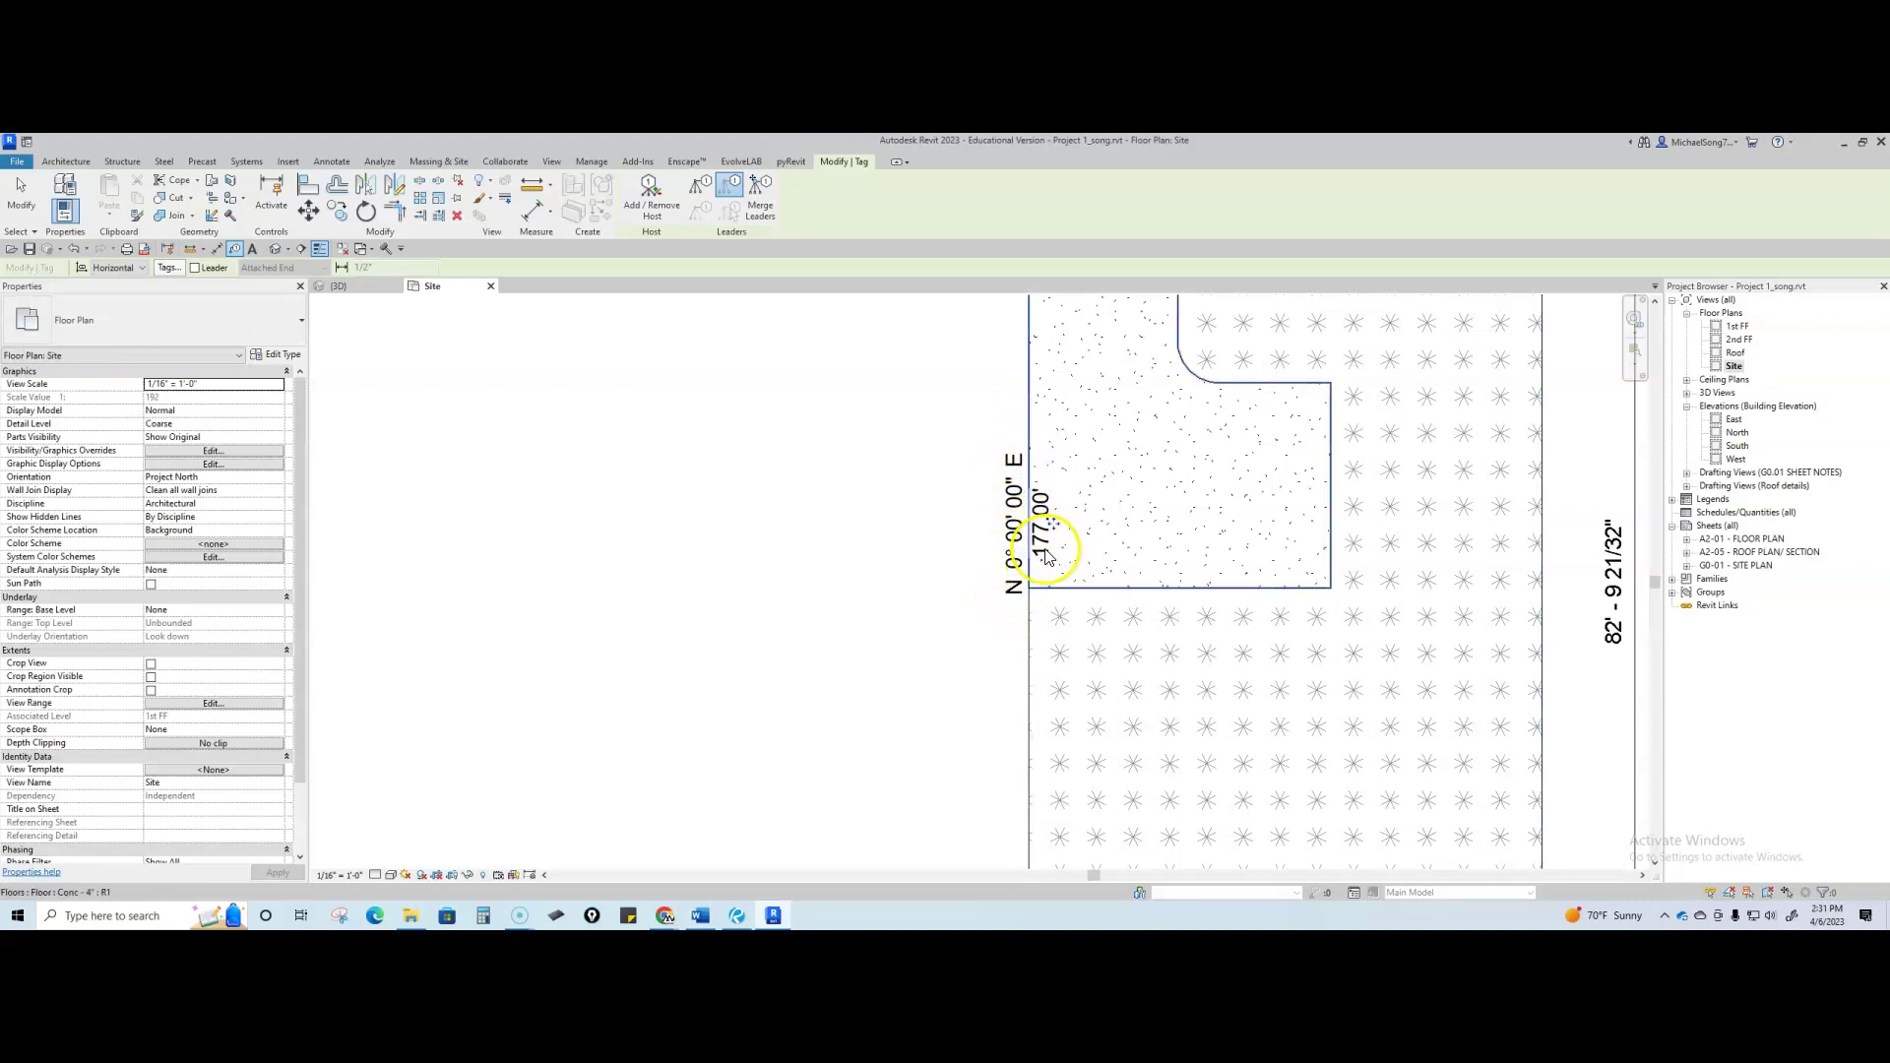
scroll(1040, 602, down, 1)
middle_drag(983, 621, 889, 617)
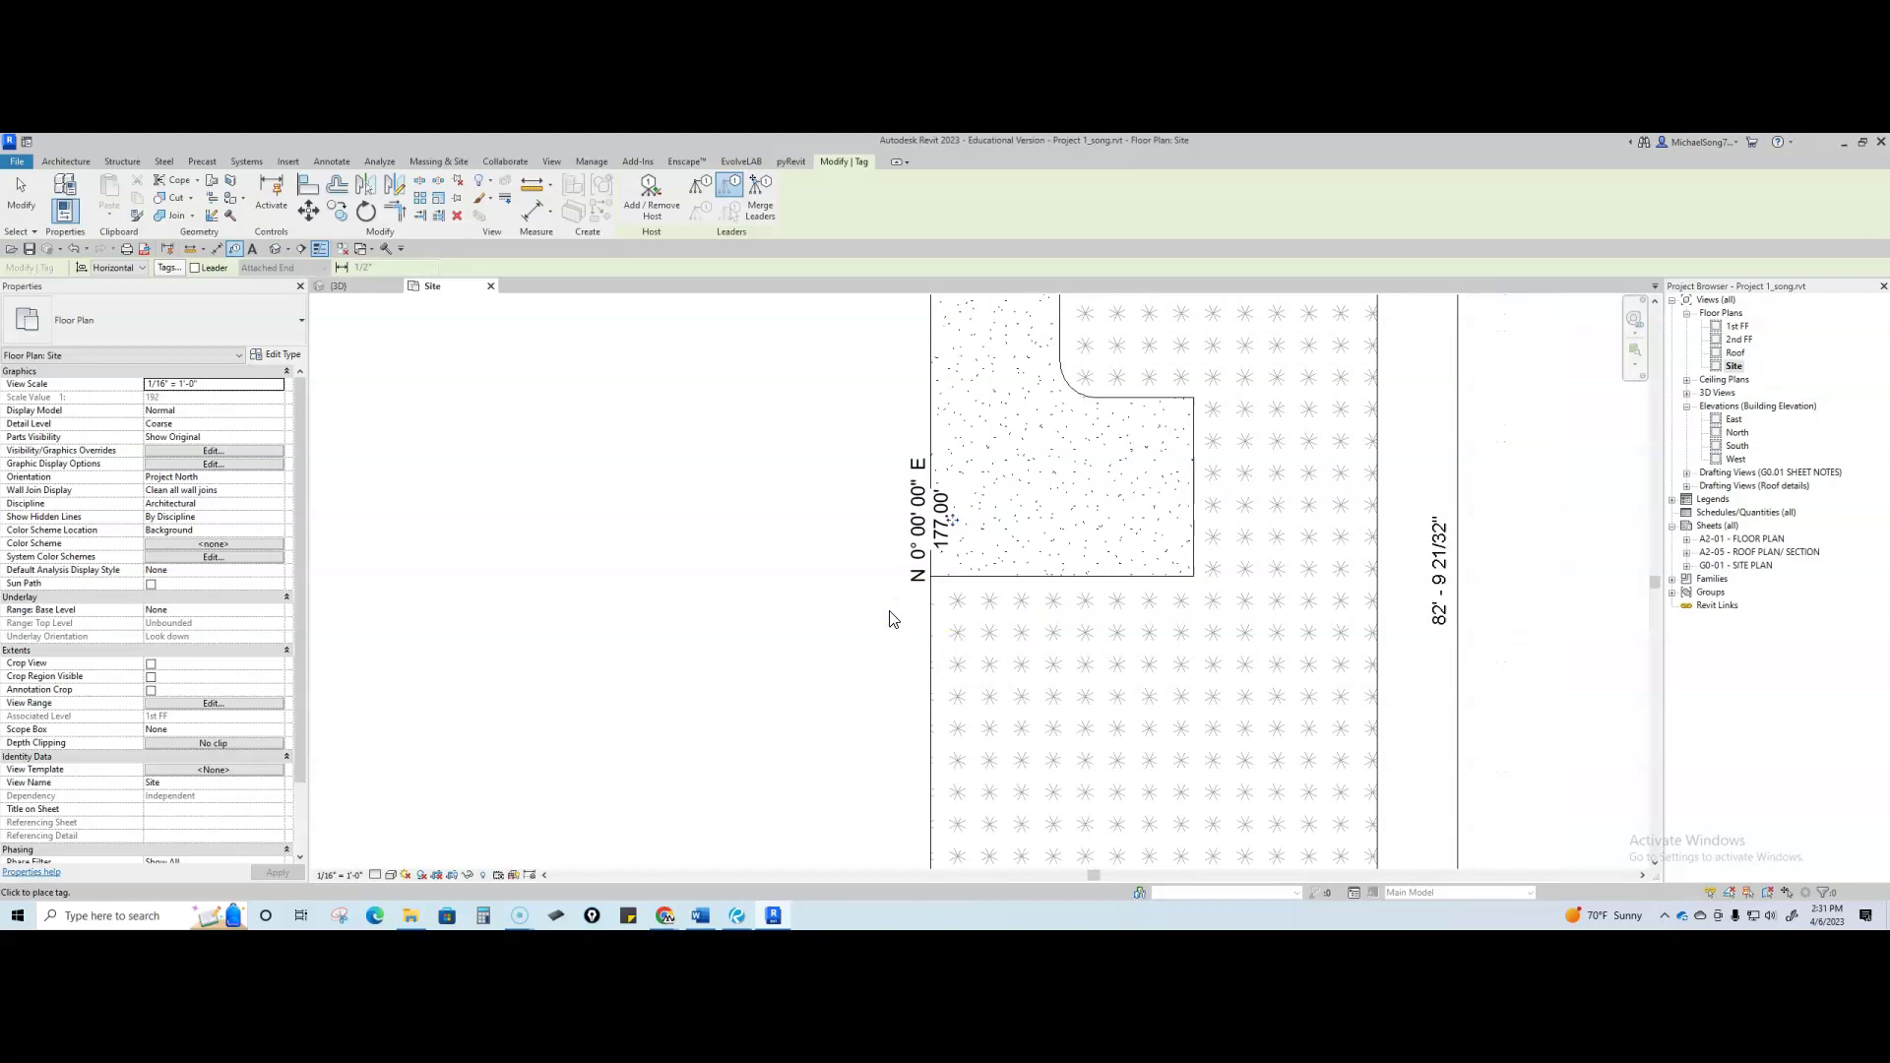
scroll(867, 616, down, 1)
middle_drag(867, 616, 839, 628)
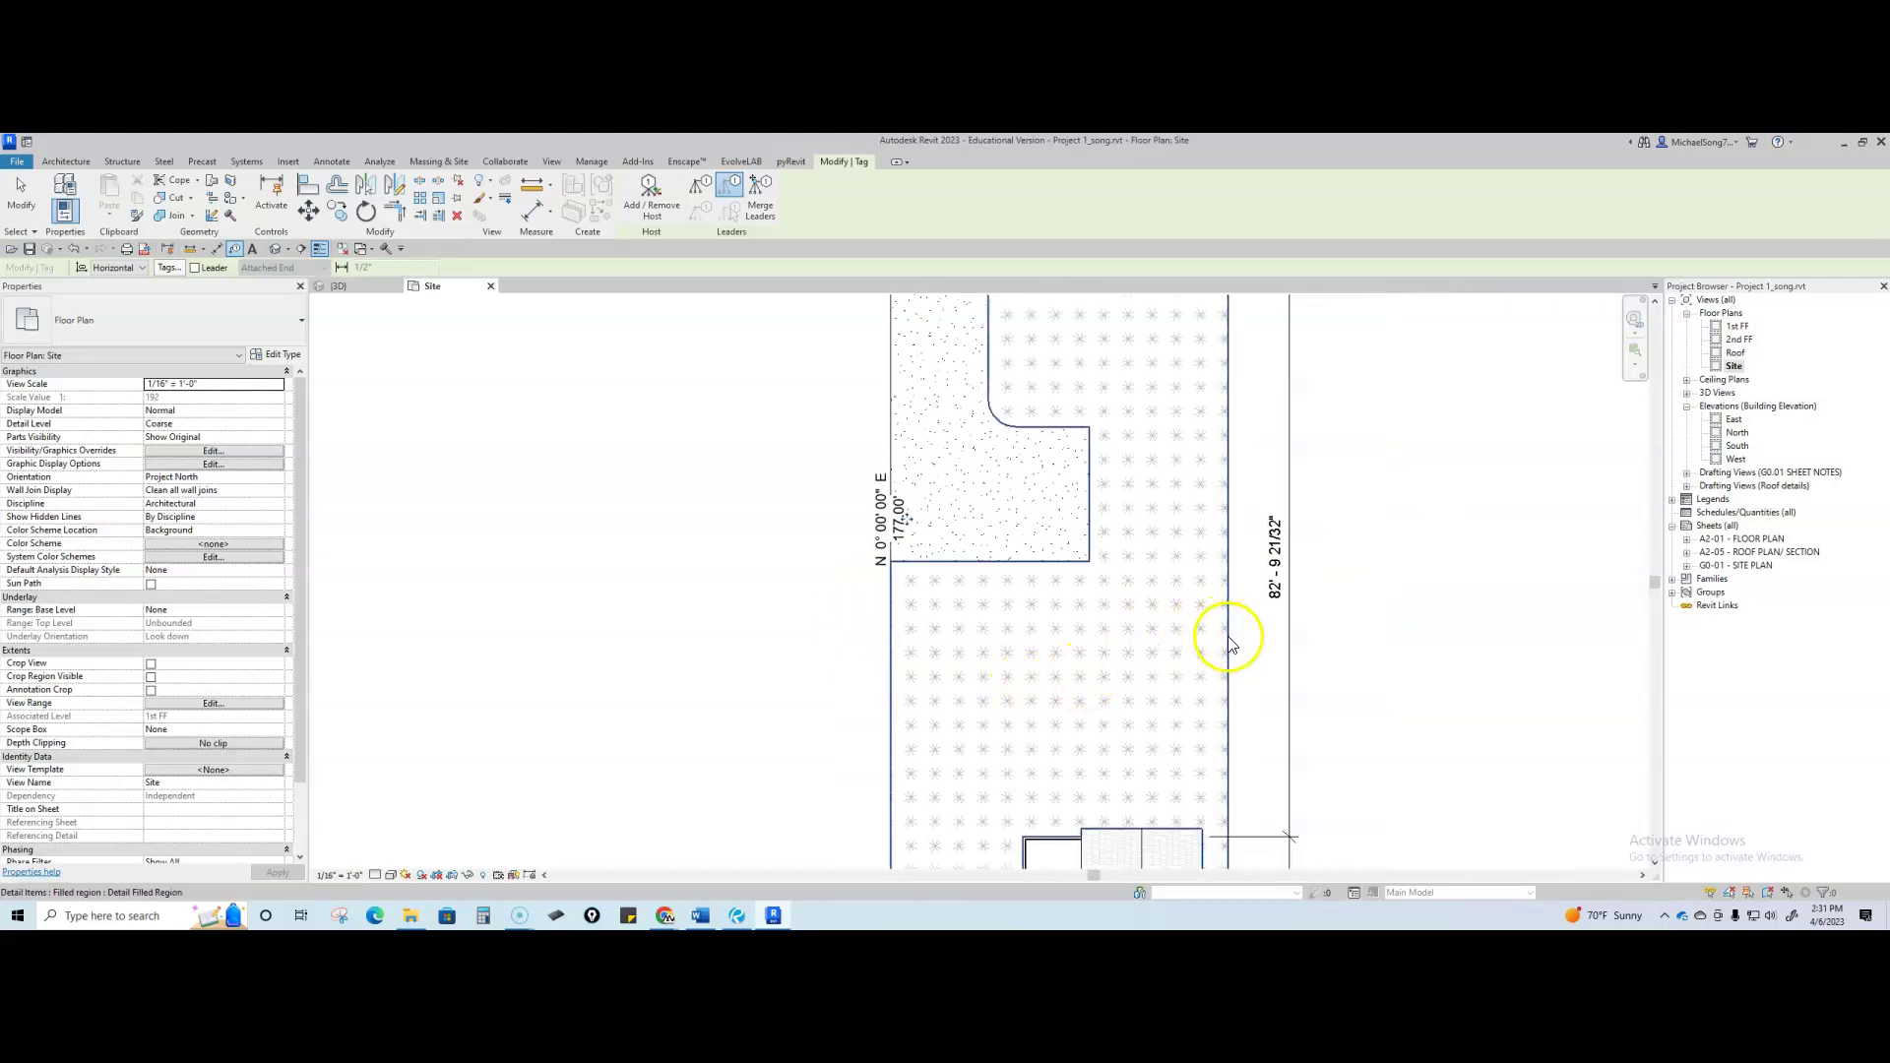
key(Escape)
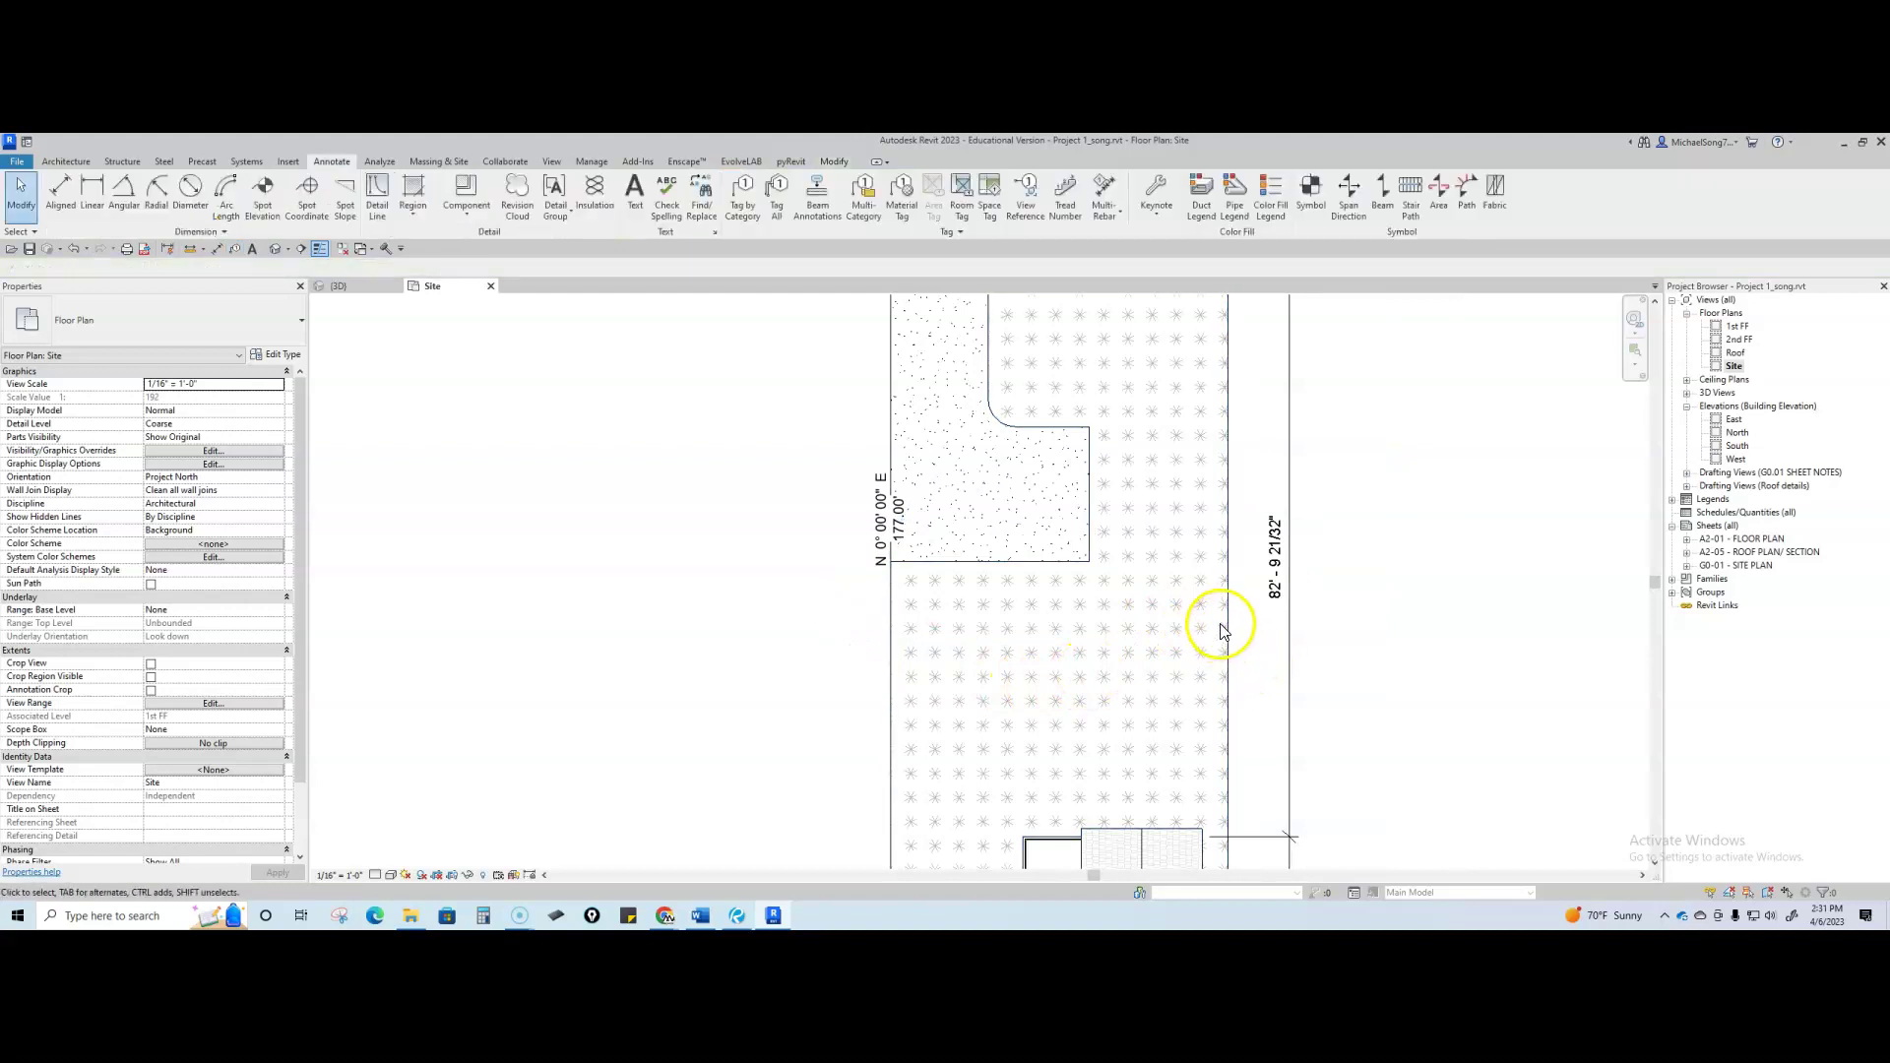
- Tag the east property line without a leader, placing the tag on the line between the two buildings
key(t)
key(g)
click(1230, 647)
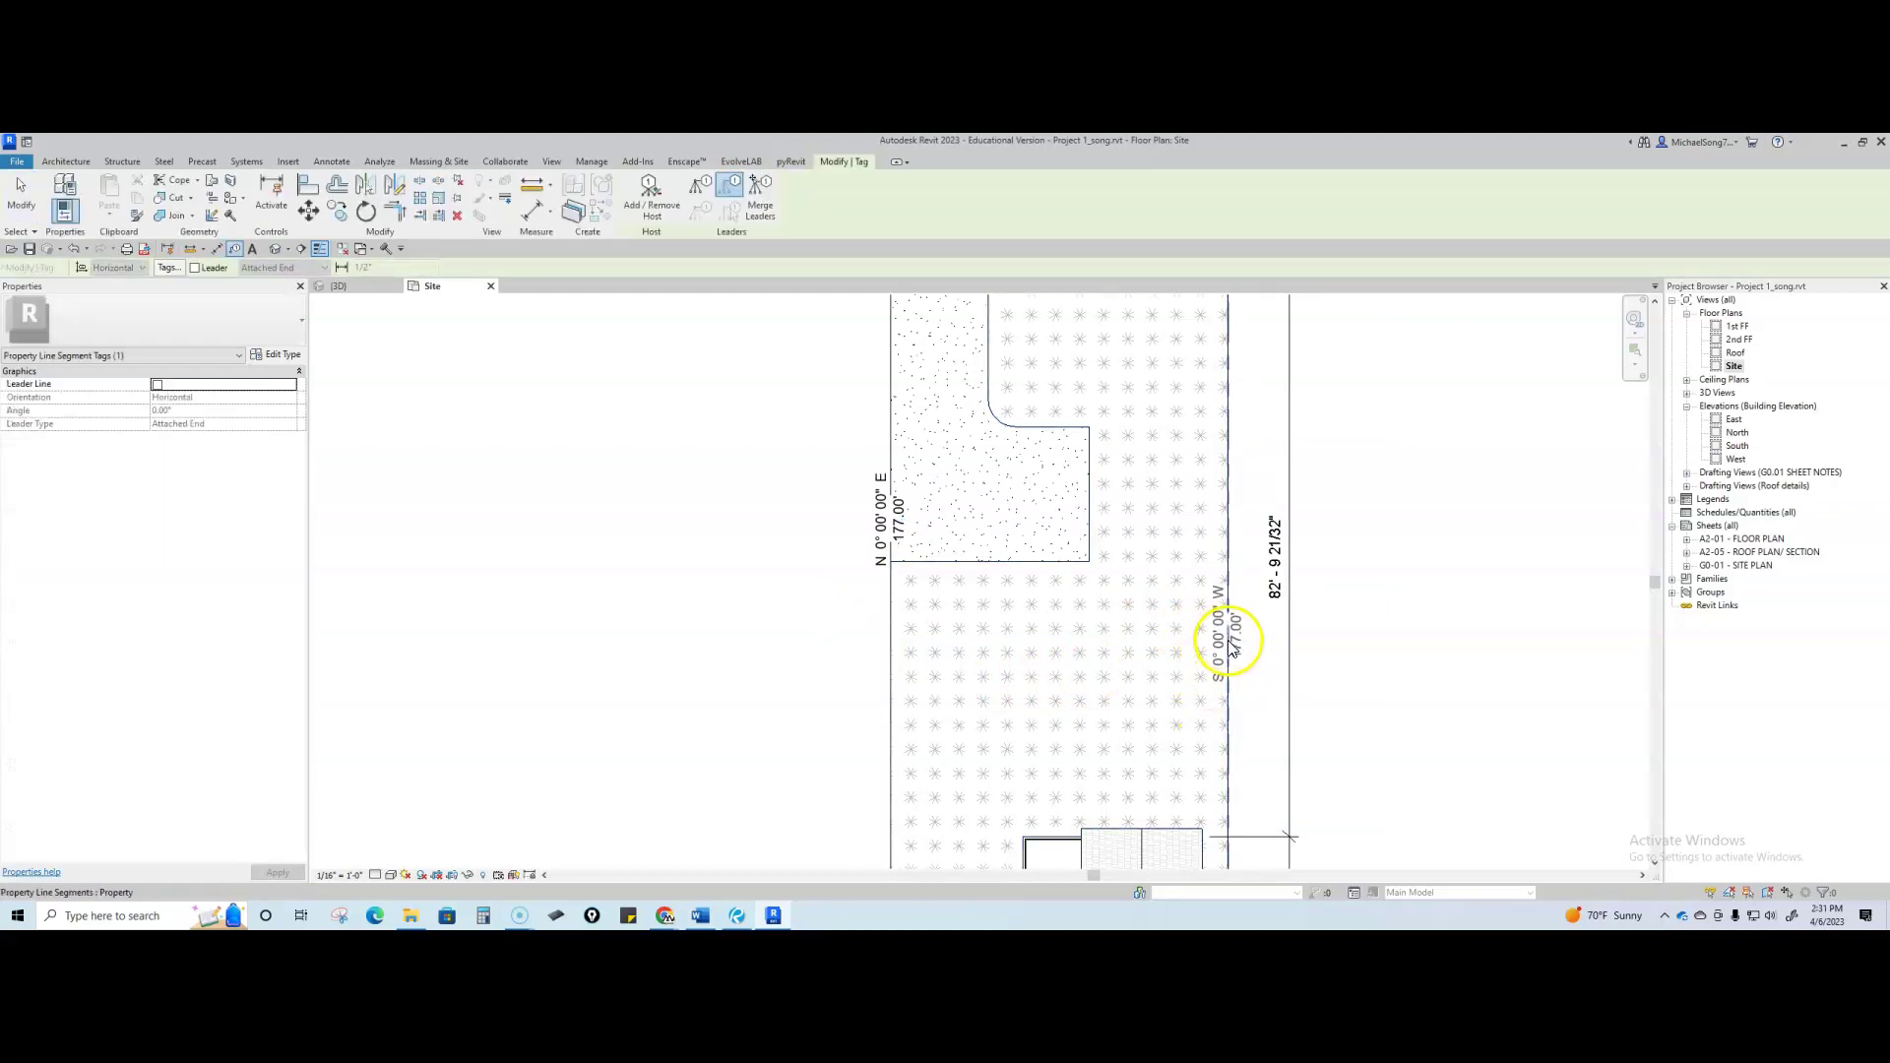
drag(1234, 649, 1229, 658)
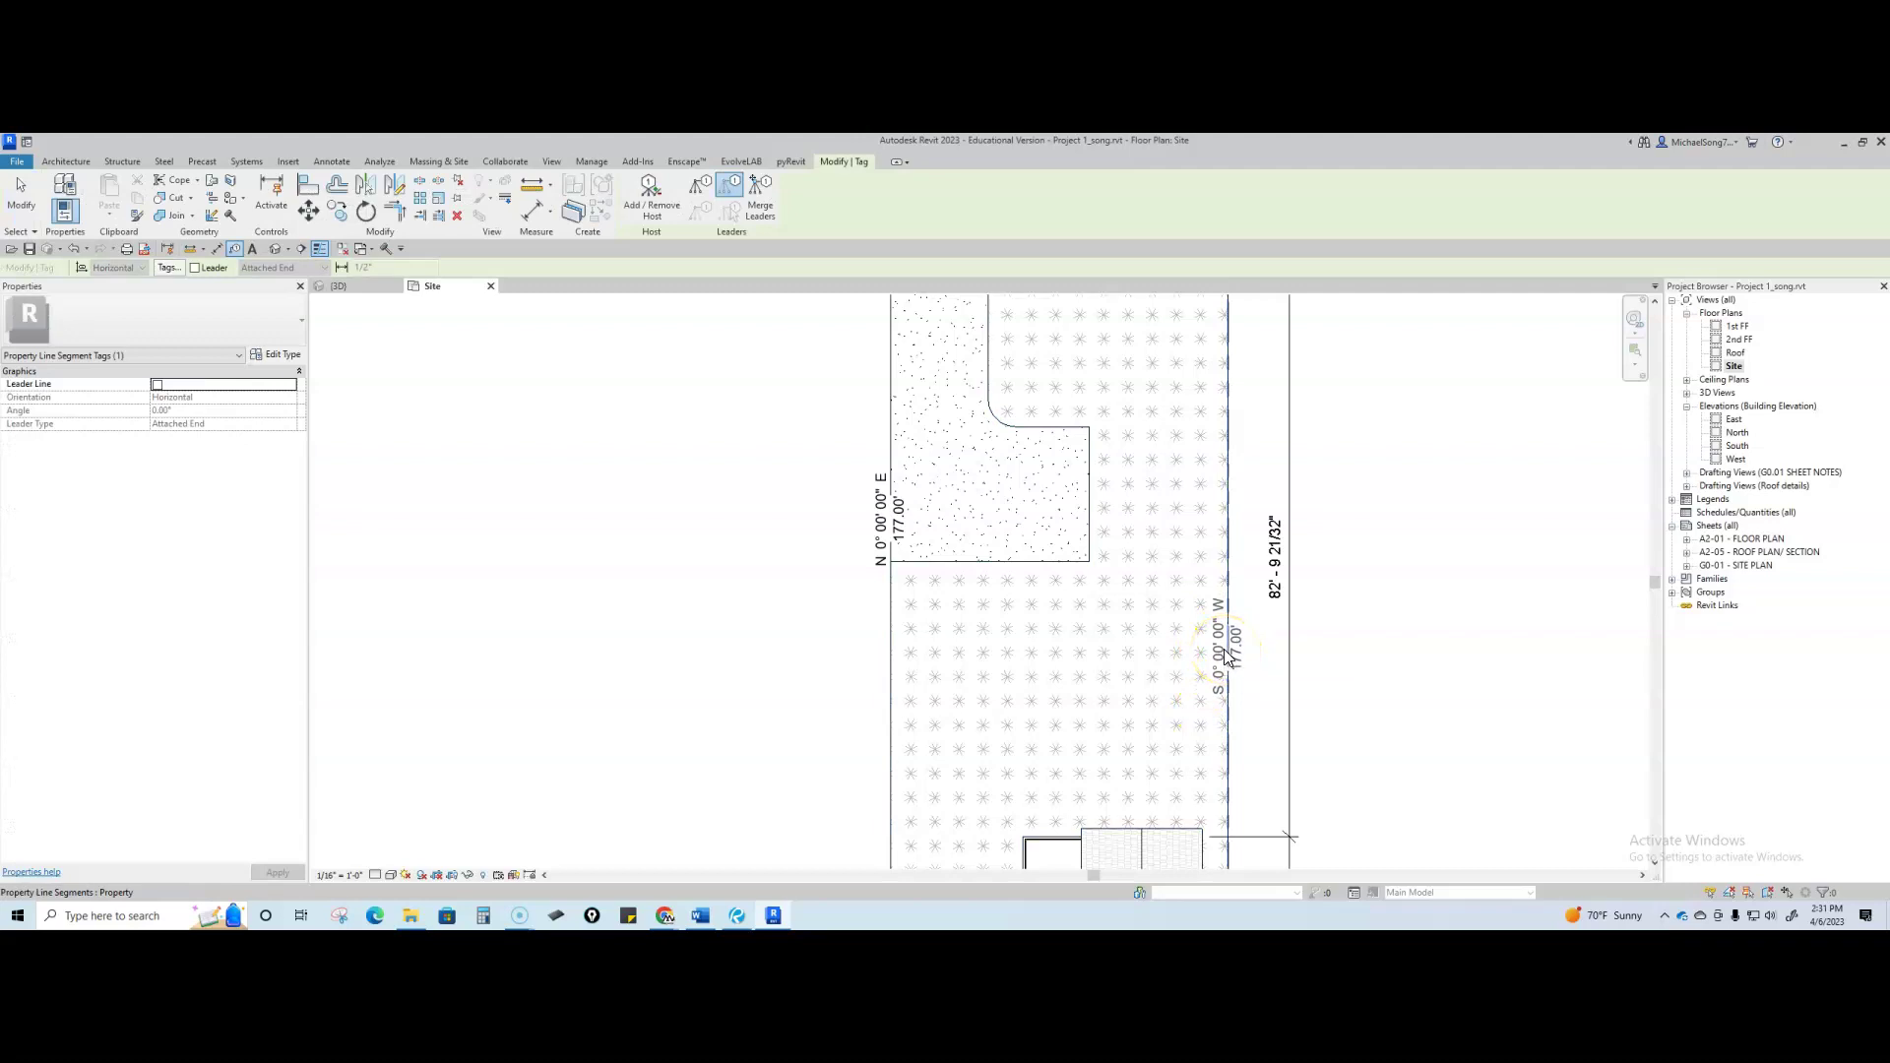
key(Escape)
scroll(1194, 688, down, 3)
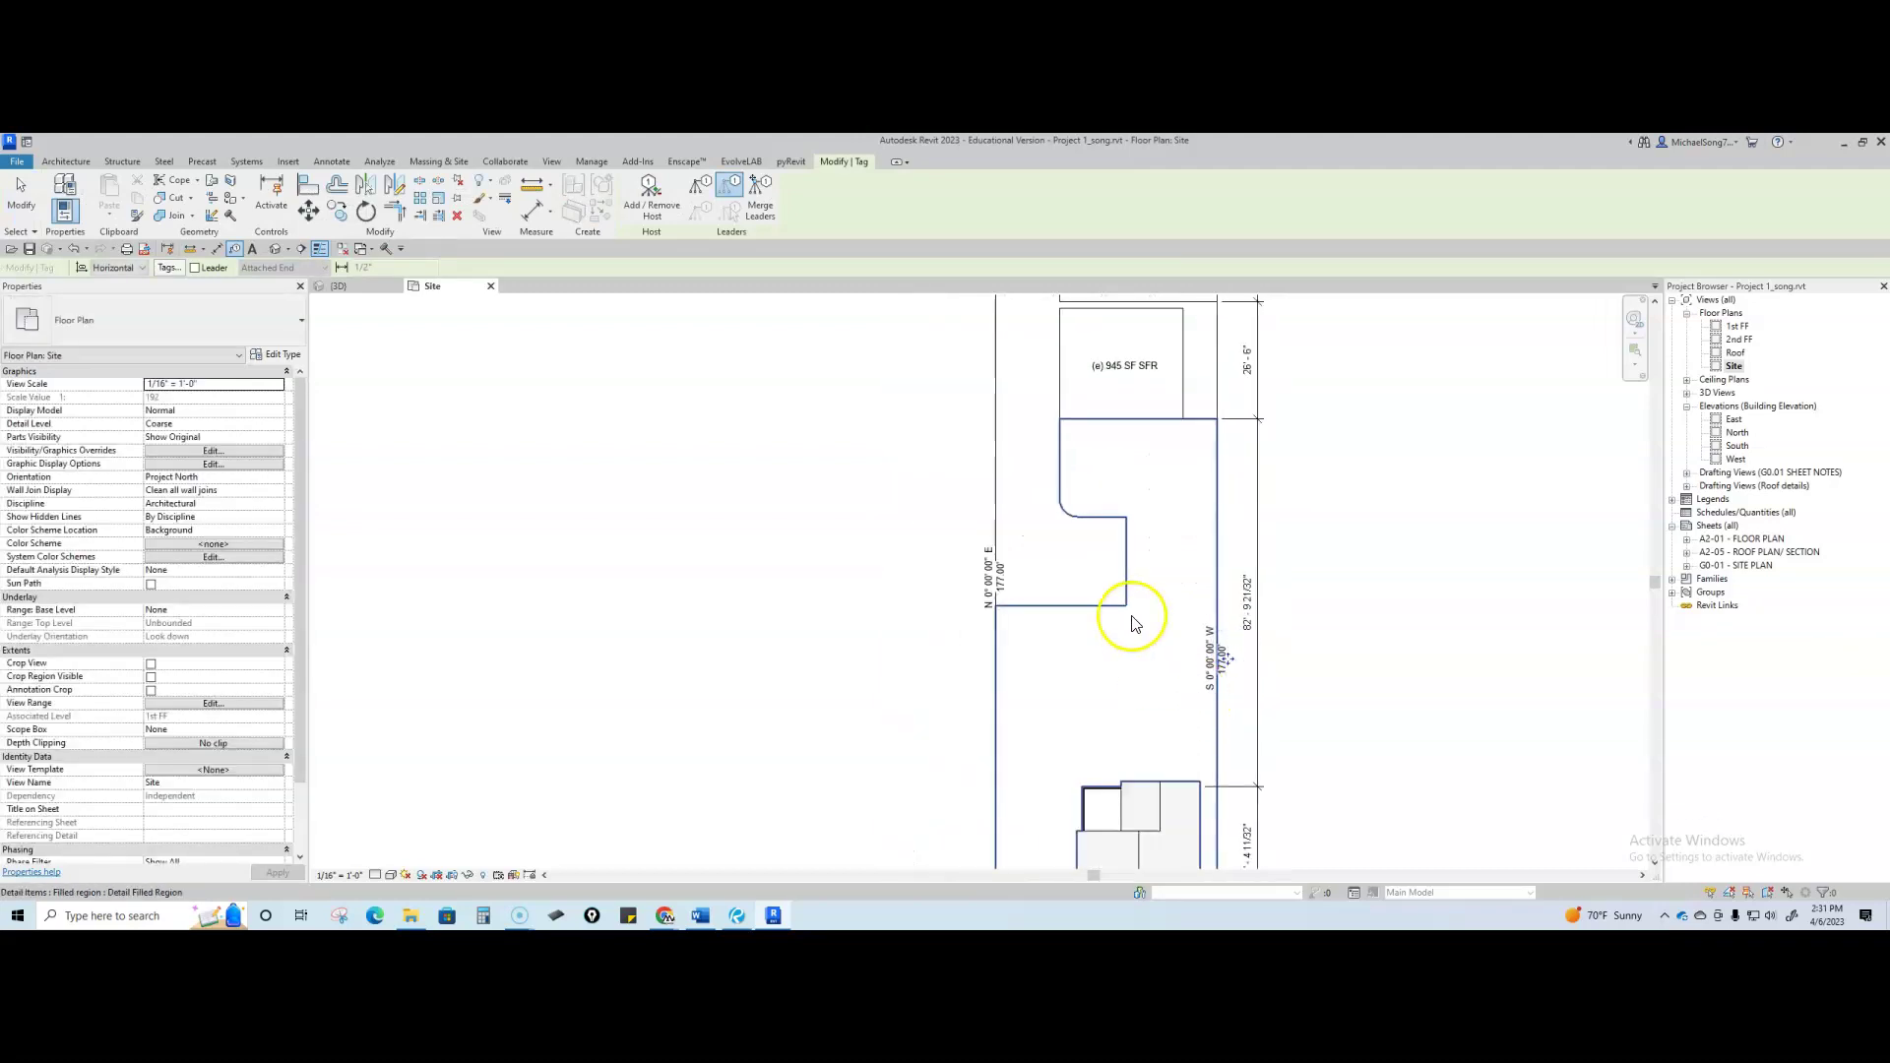
key(Escape)
- Tag the north property line at the street end of the site without a leader
key(t)
key(g)
click(1119, 392)
- Tag the south property line behind the rear building without a leader and end the tag command
scroll(1106, 473, down, 5)
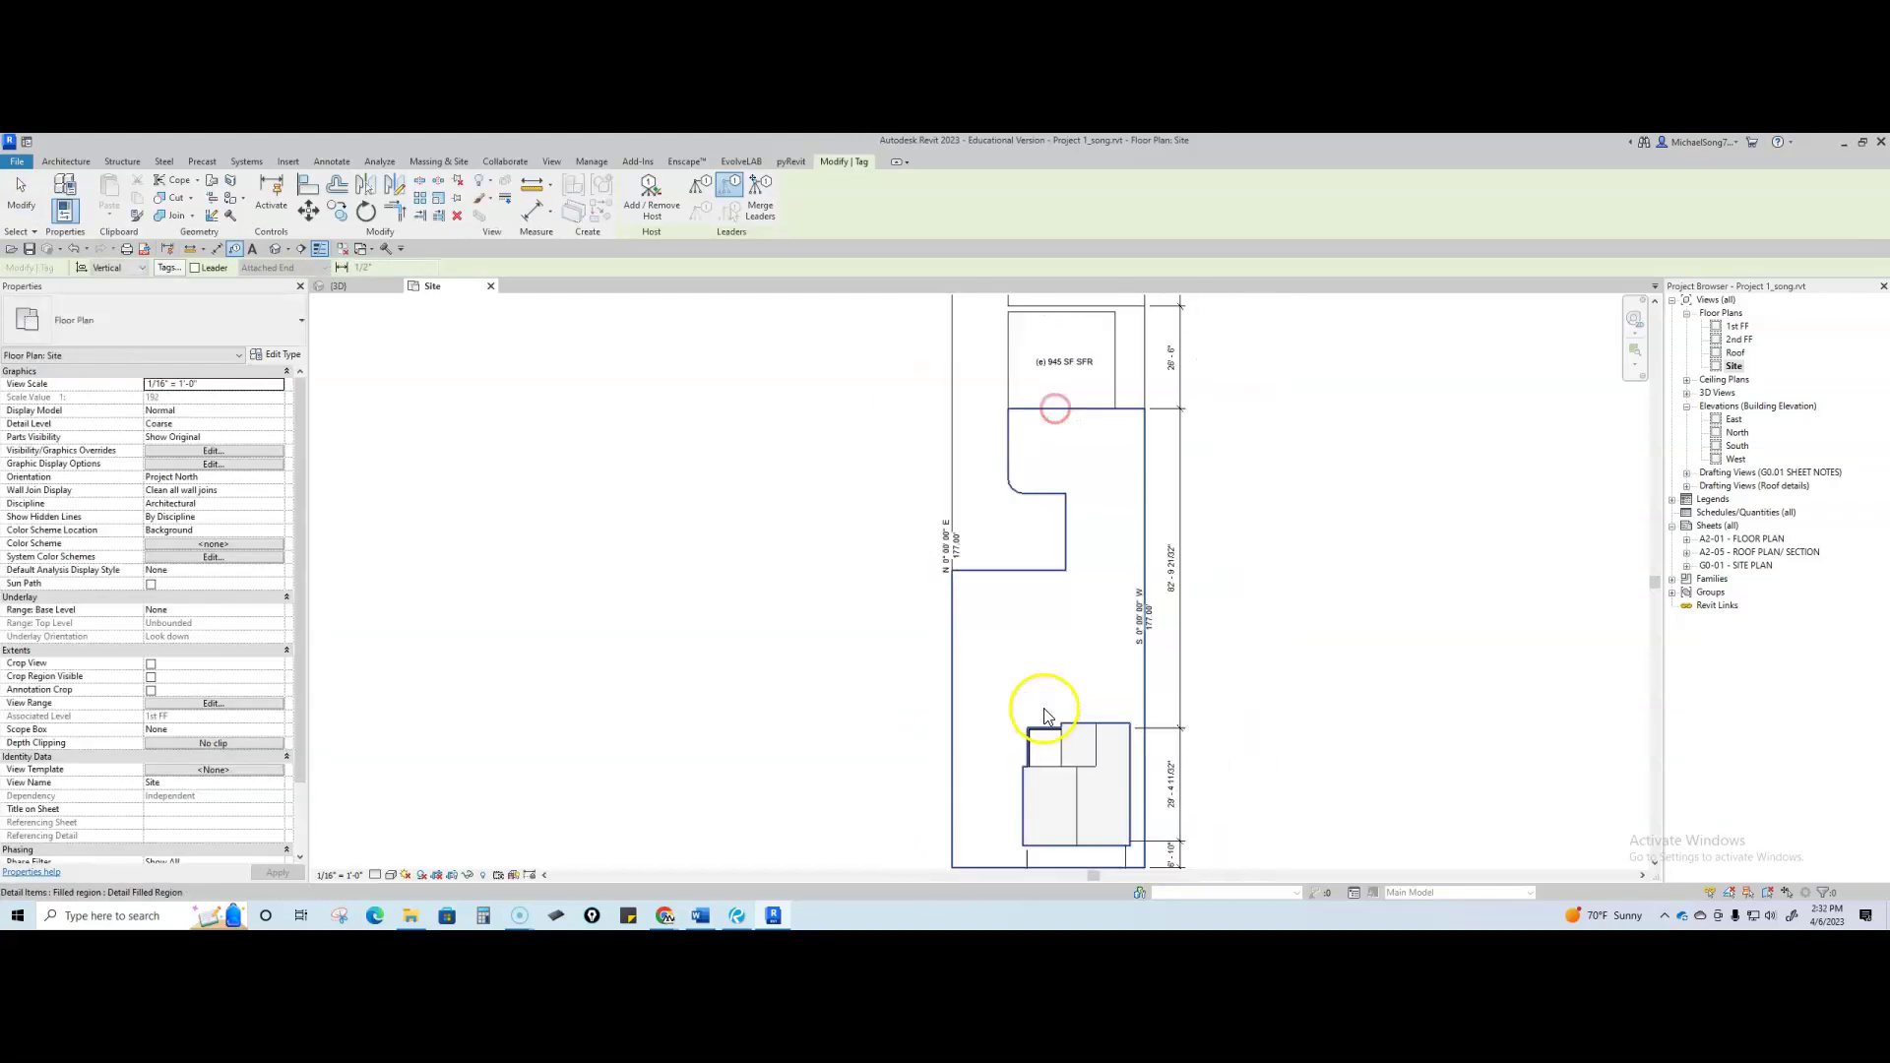
middle_drag(1048, 723, 978, 524)
click(978, 524)
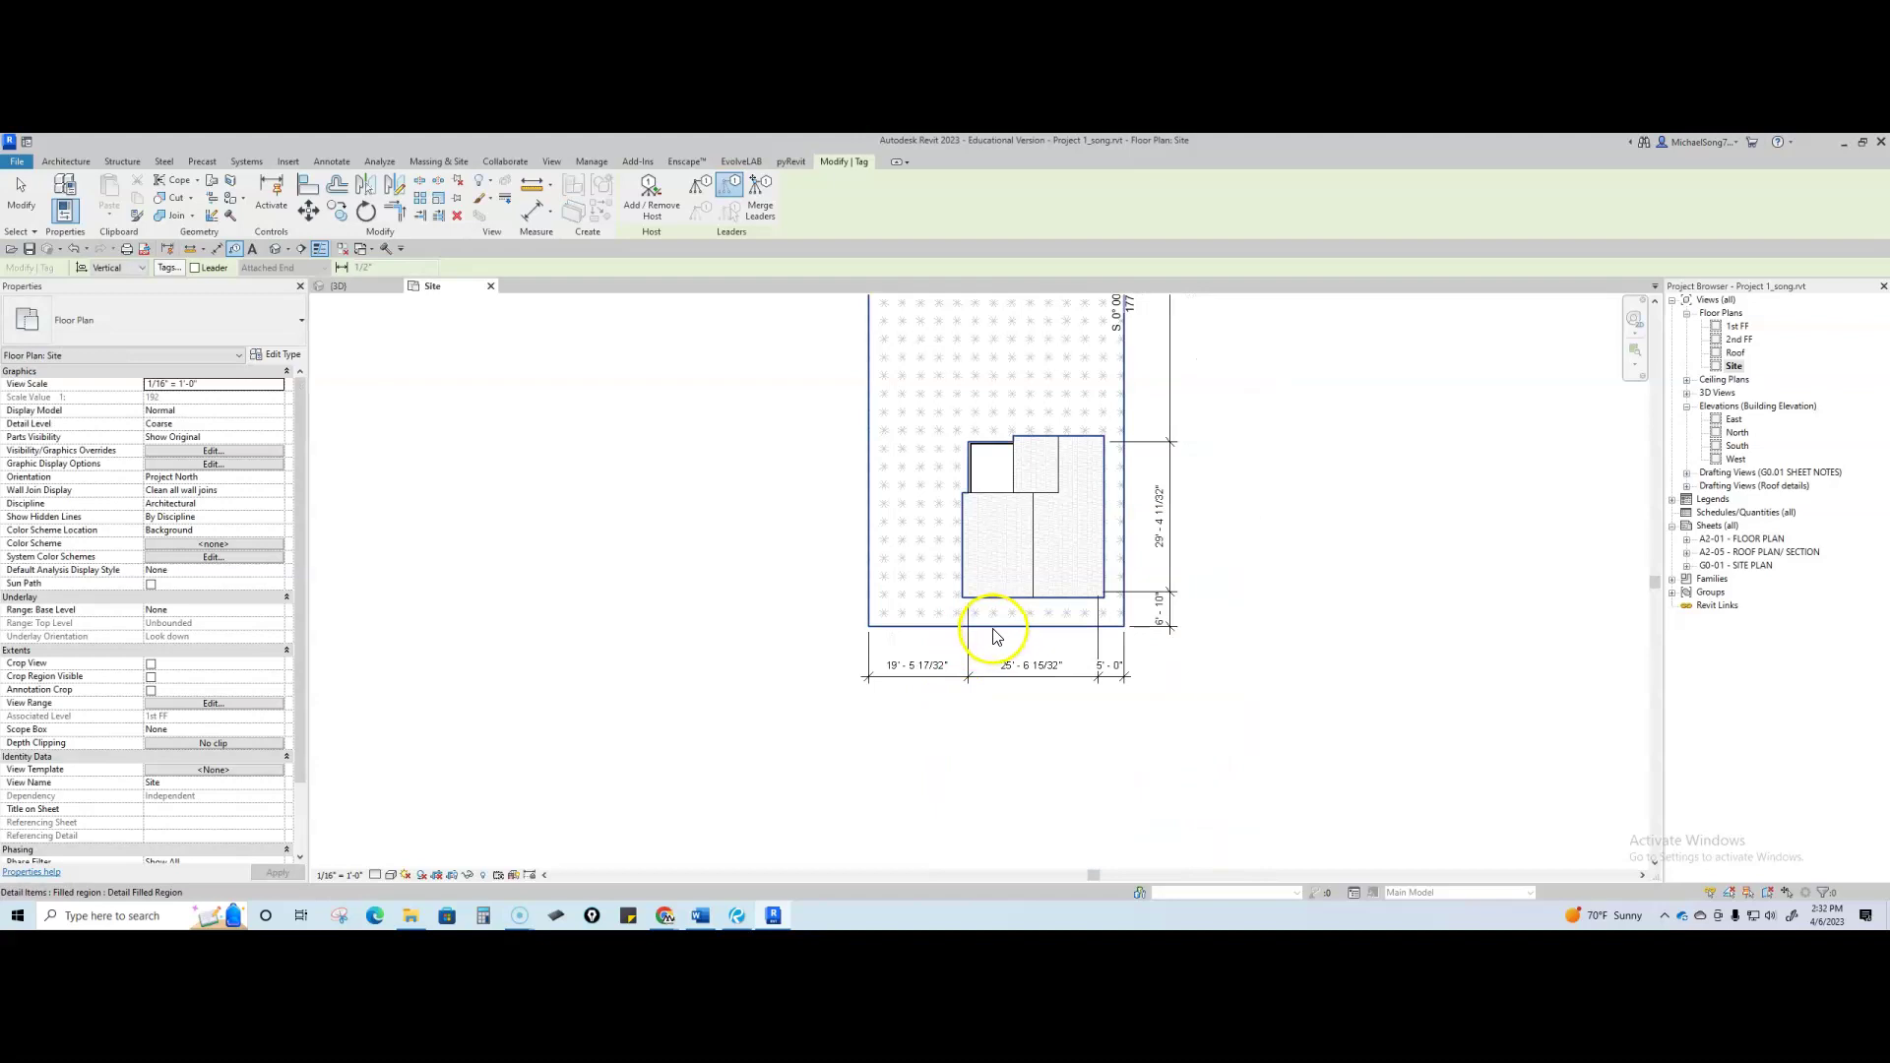
click(1000, 631)
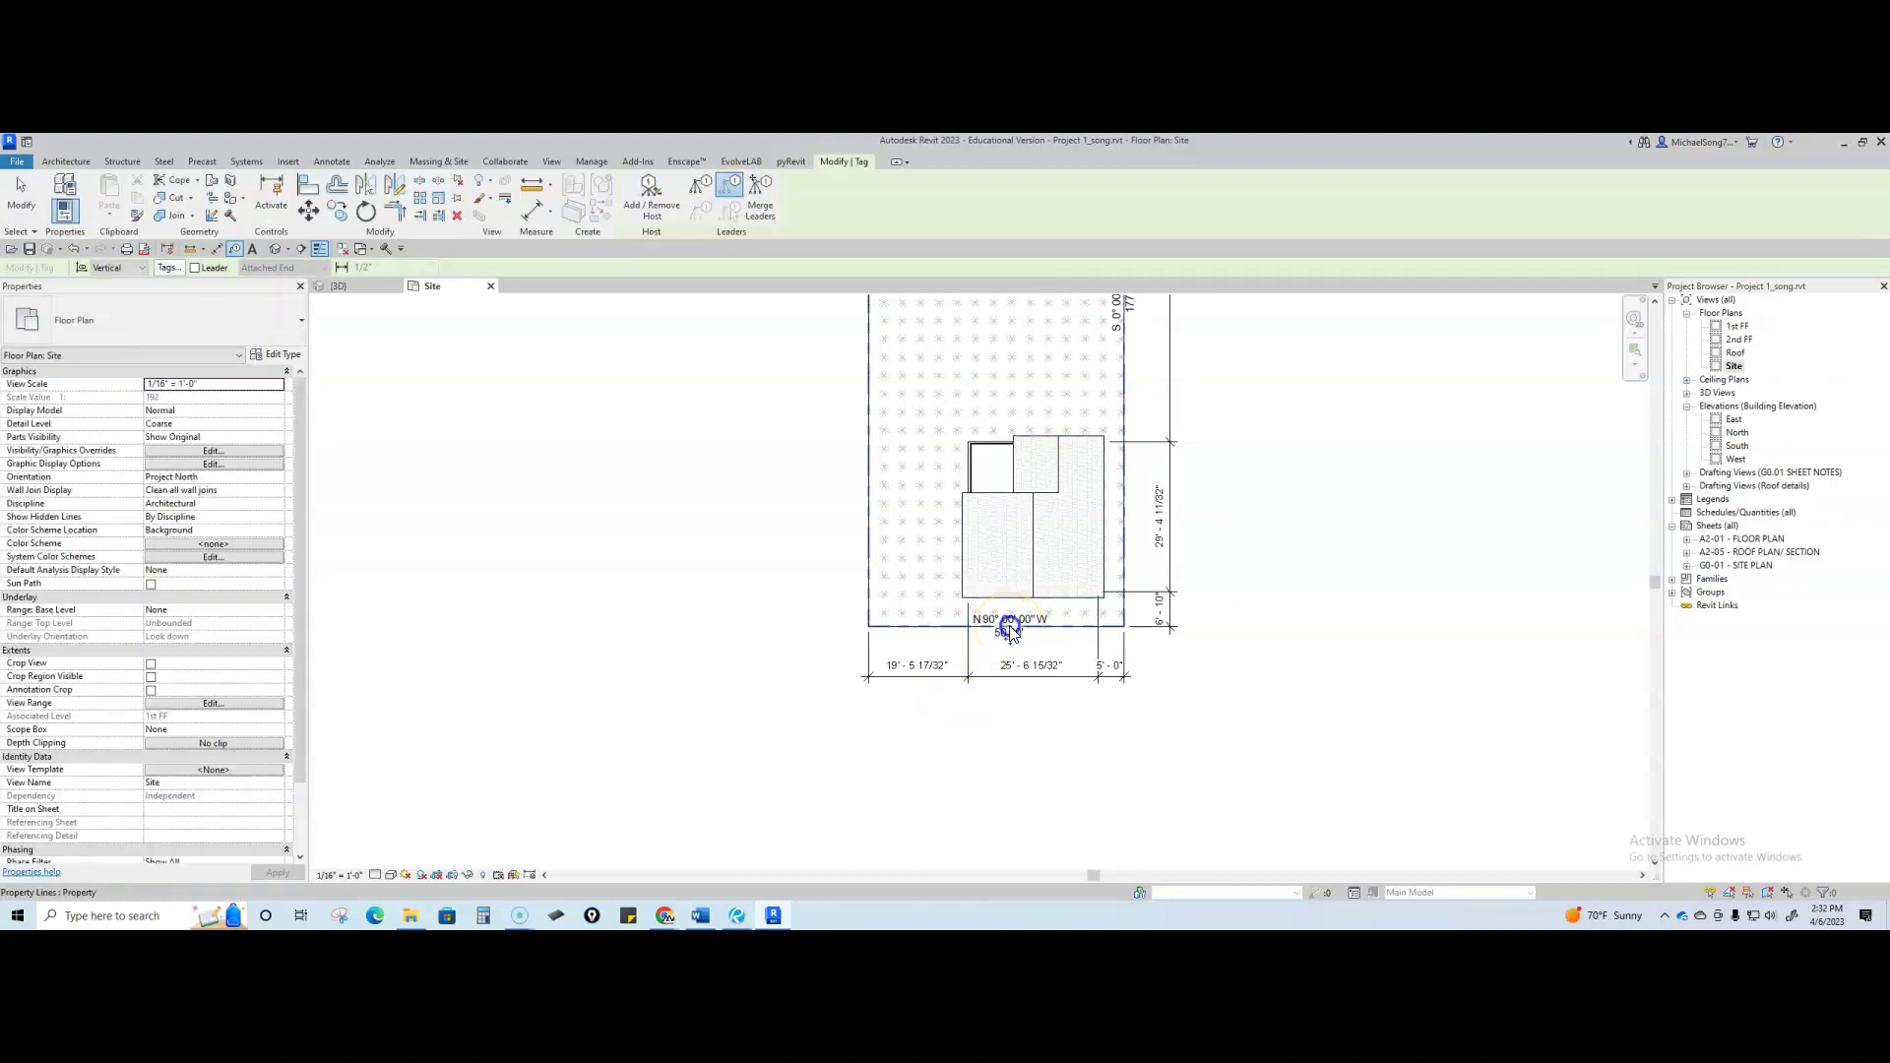
key(Escape)
scroll(1266, 590, down, 2)
middle_drag(1266, 582, 1302, 827)
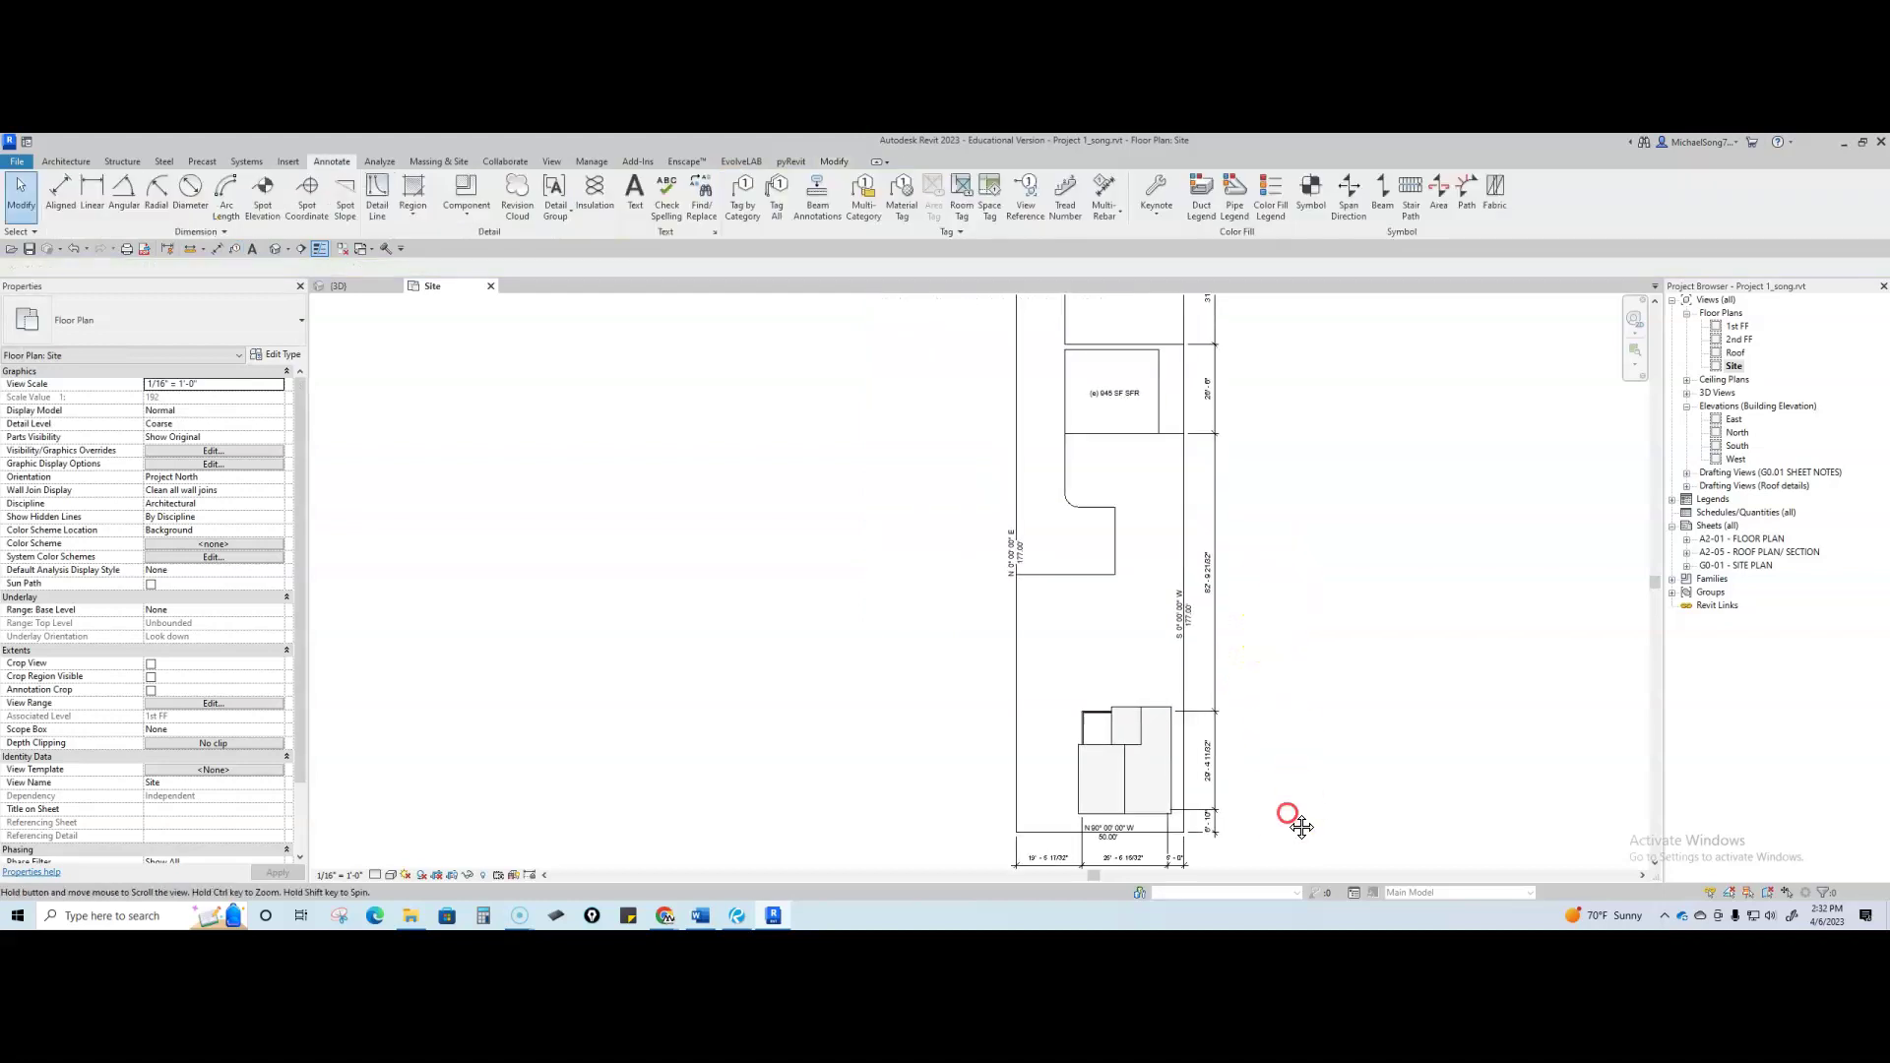
scroll(1255, 580, down, 1)
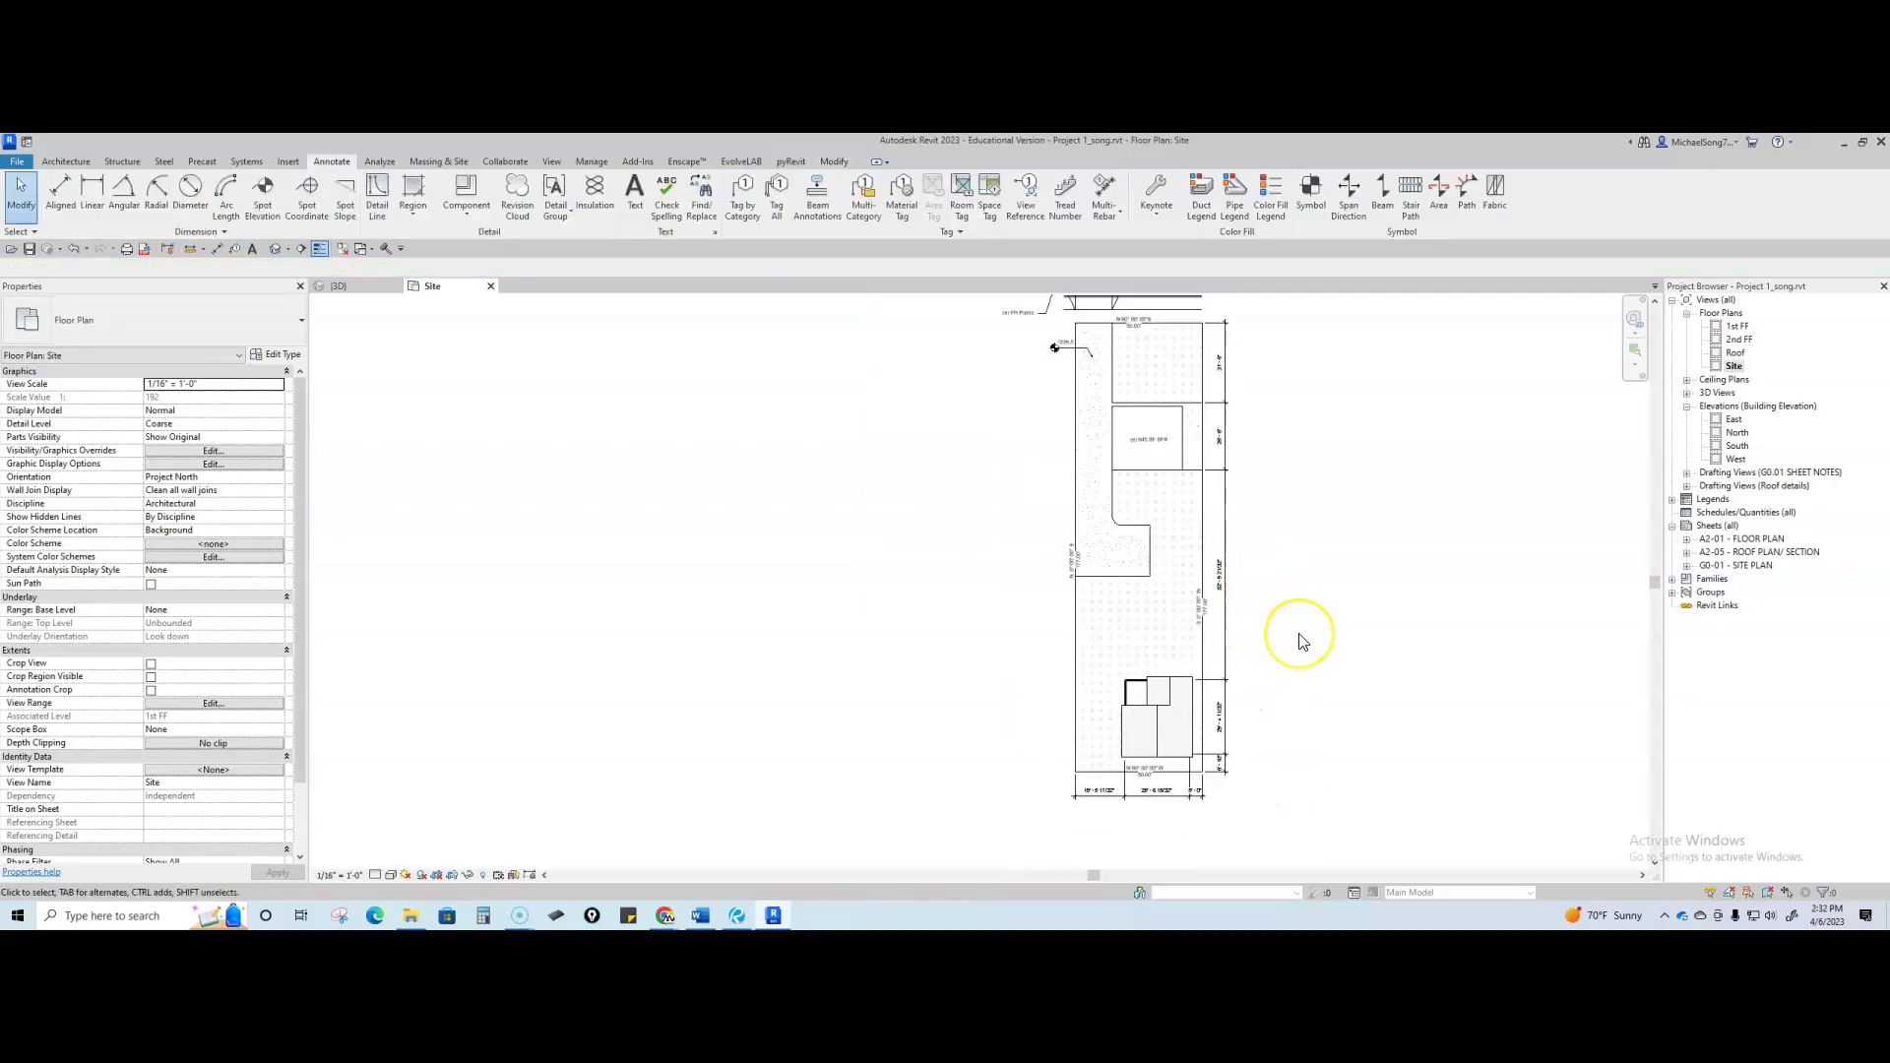
scroll(1220, 793, up, 4)
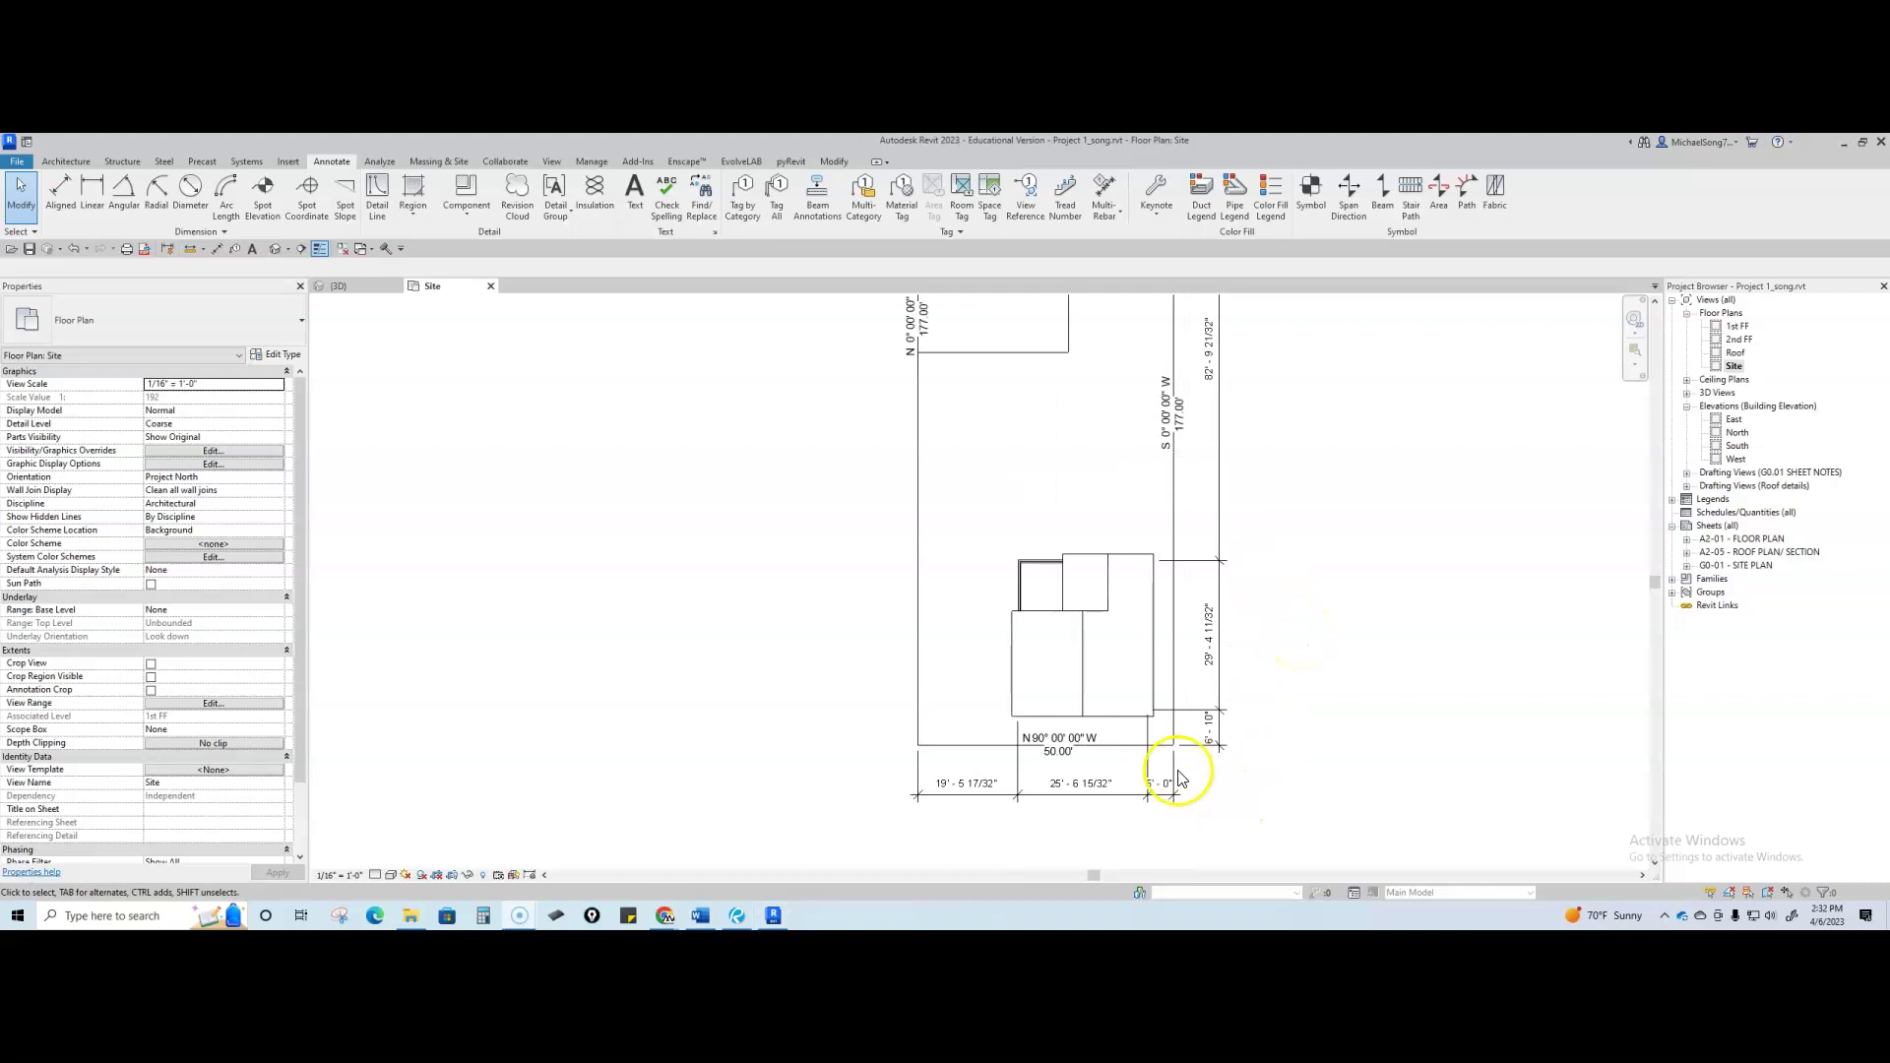
scroll(1058, 660, up, 2)
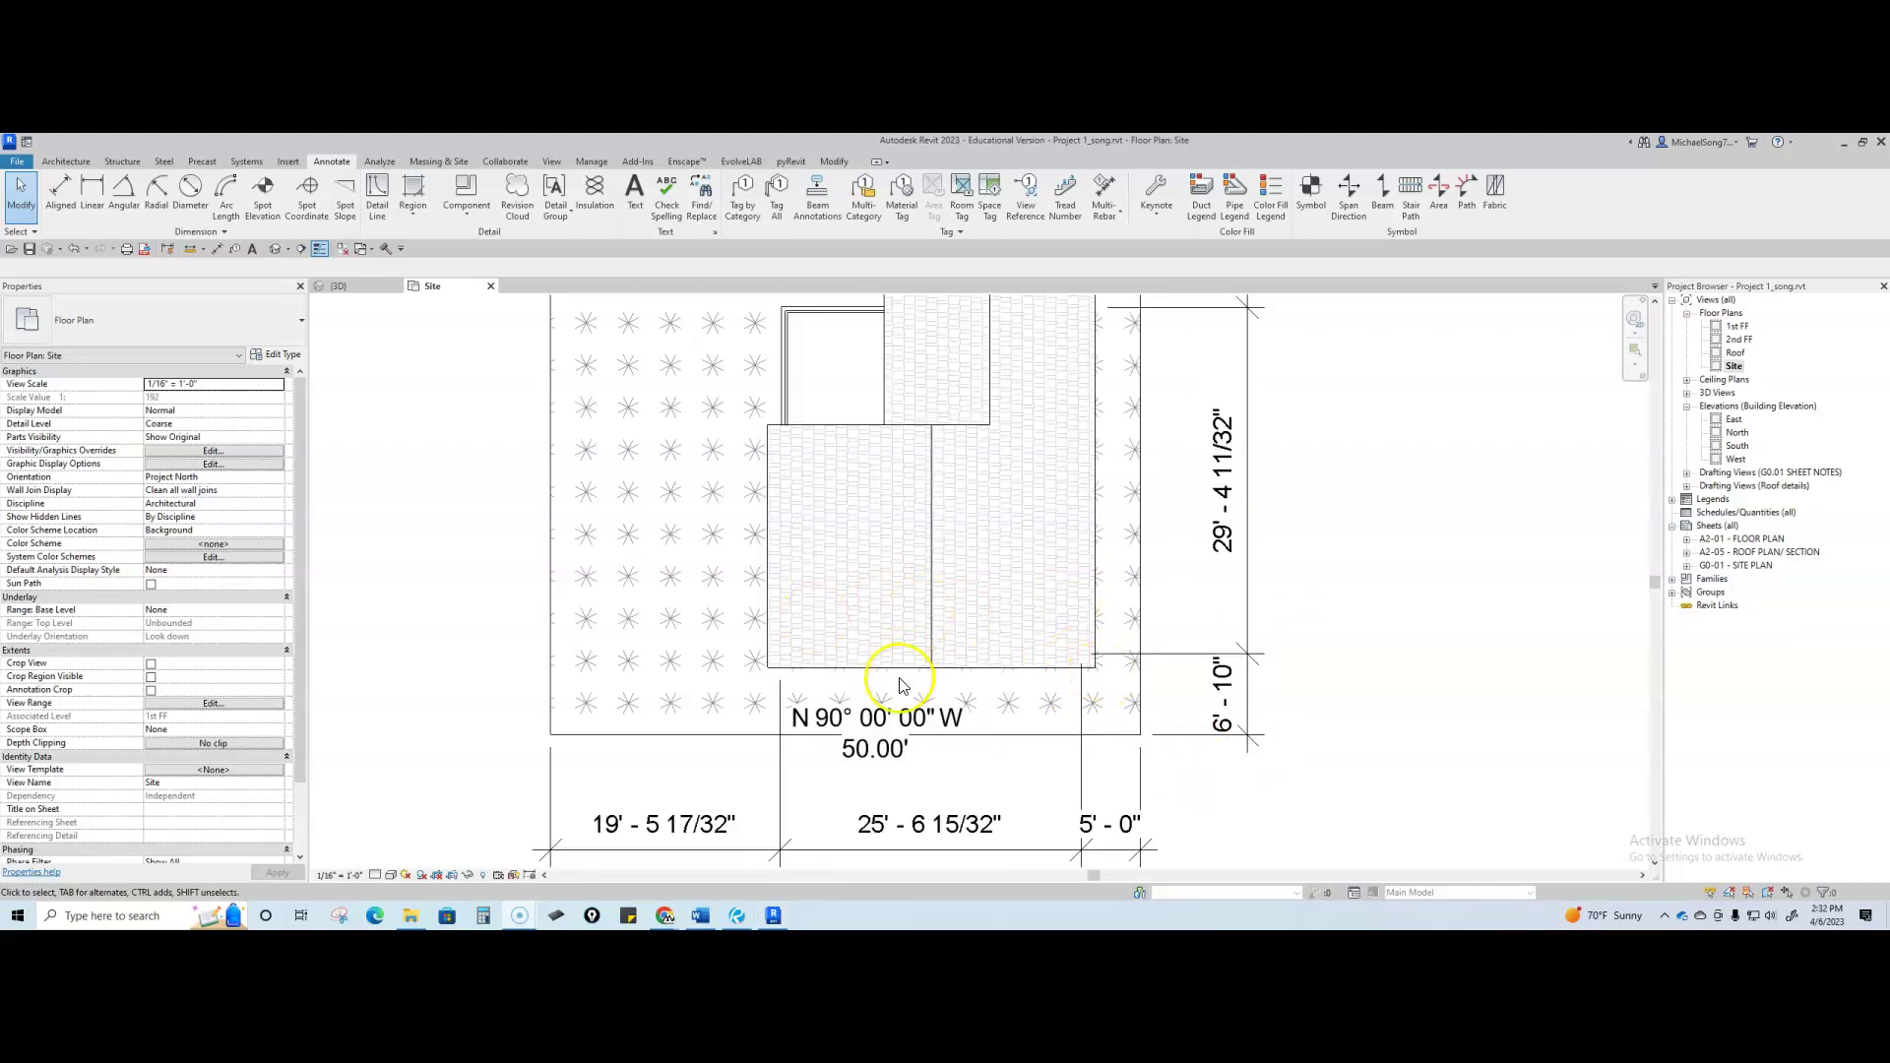
scroll(1056, 597, down, 1)
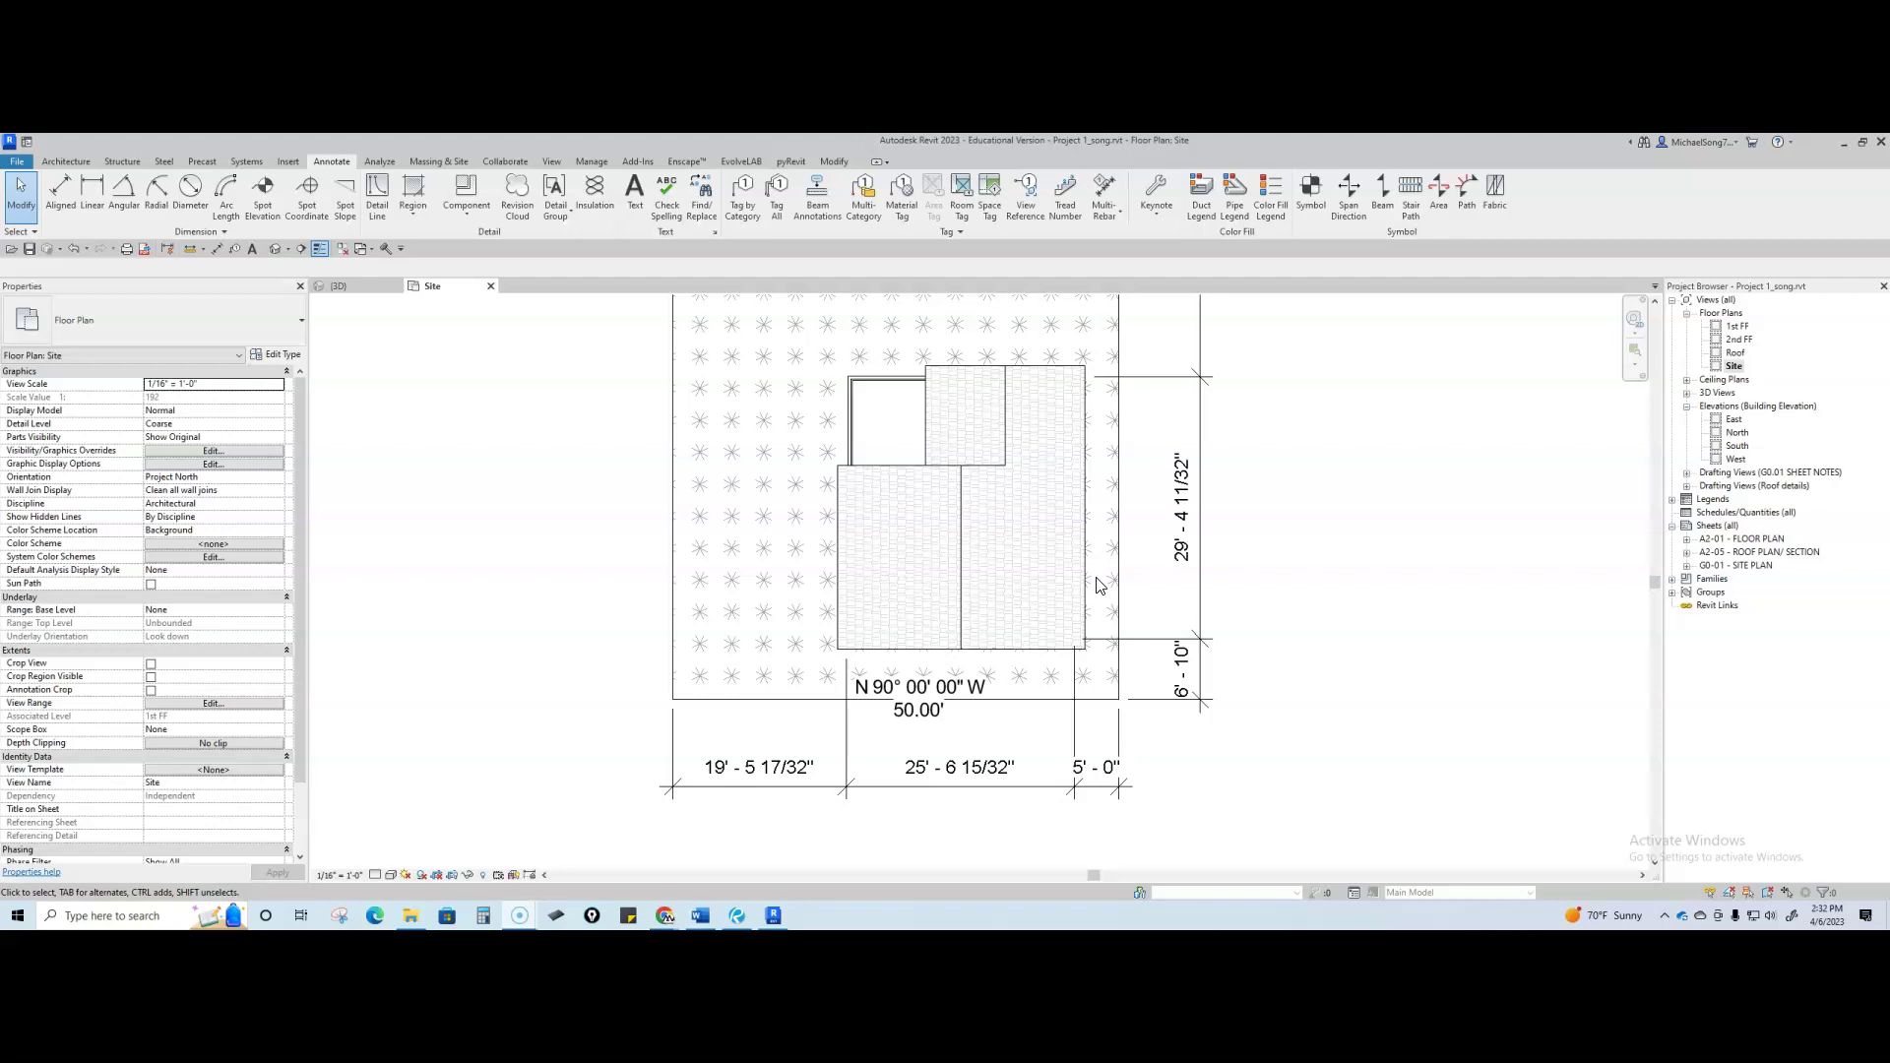
click(1103, 588)
click(1173, 686)
scroll(1073, 679, down, 3)
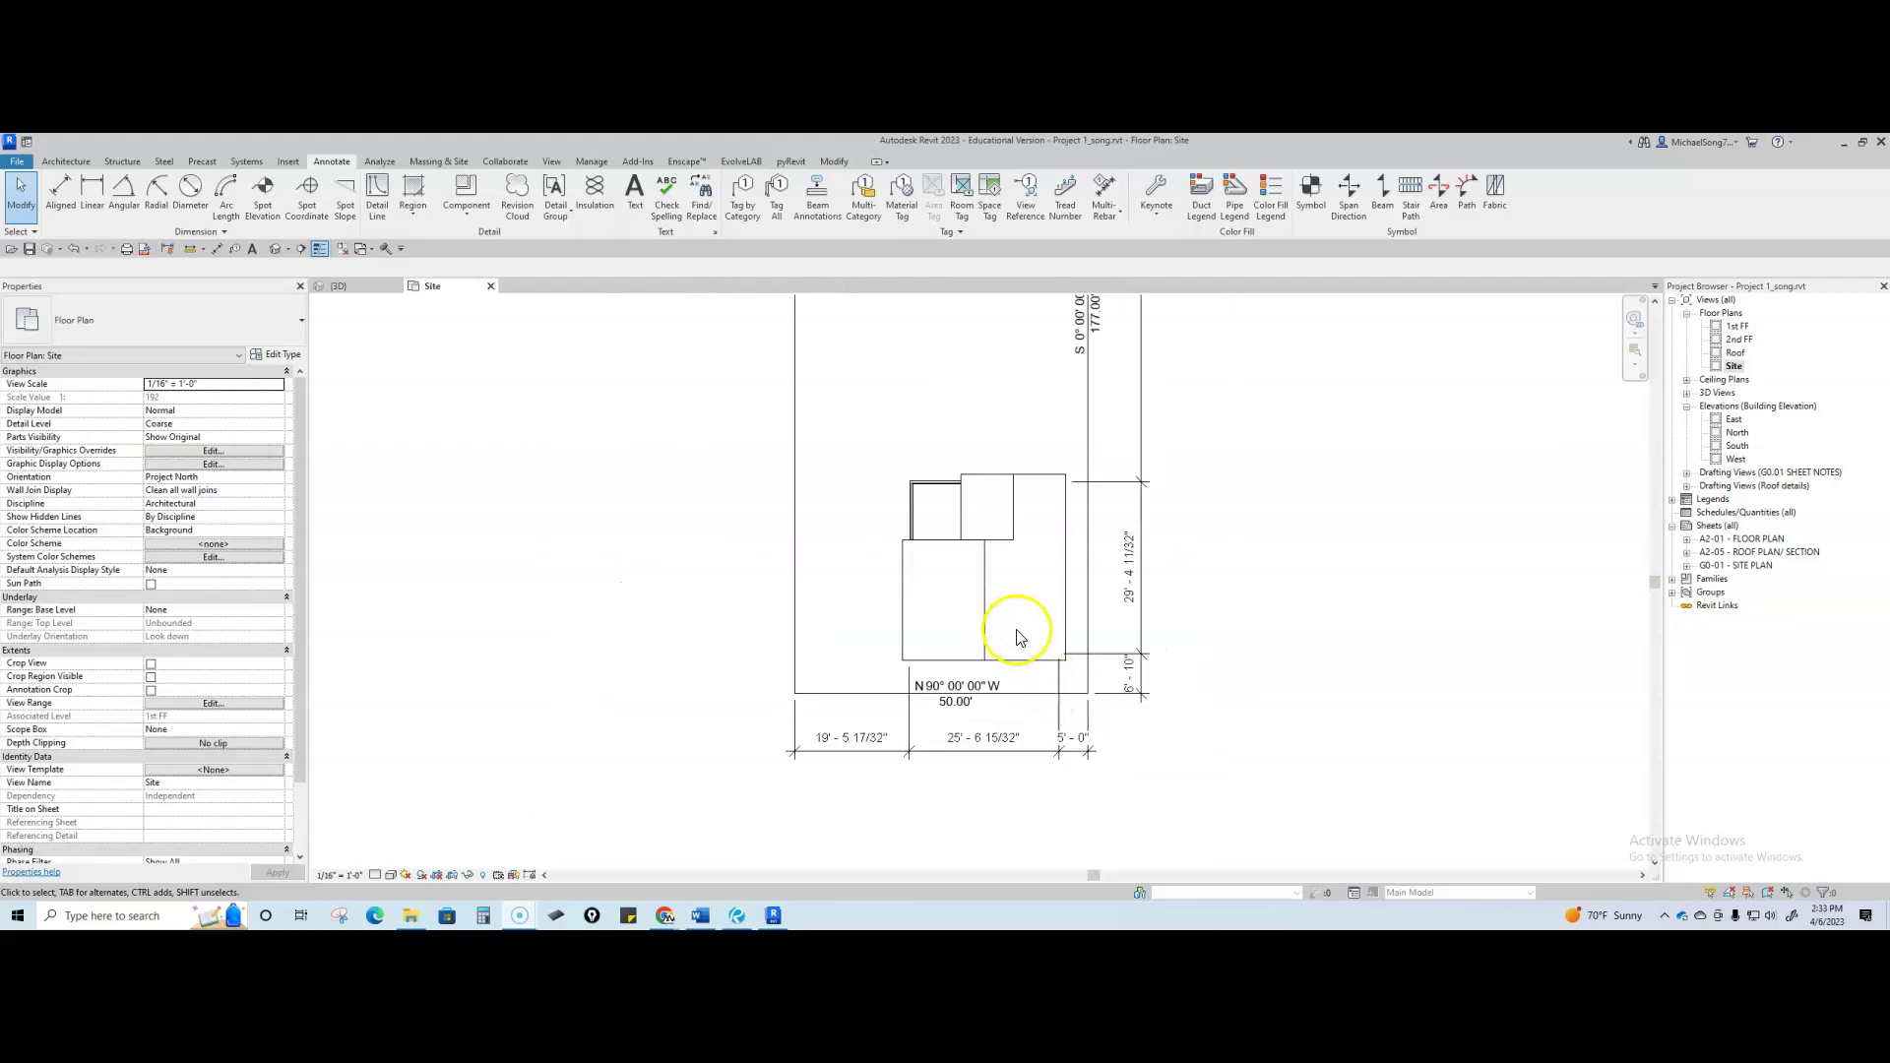
- Examine the whole site plan, including the property line tags, the setback dimensions and the filled regions of the driveway and yard
scroll(1019, 638, down, 1)
scroll(1009, 679, down, 1)
scroll(1009, 679, up, 3)
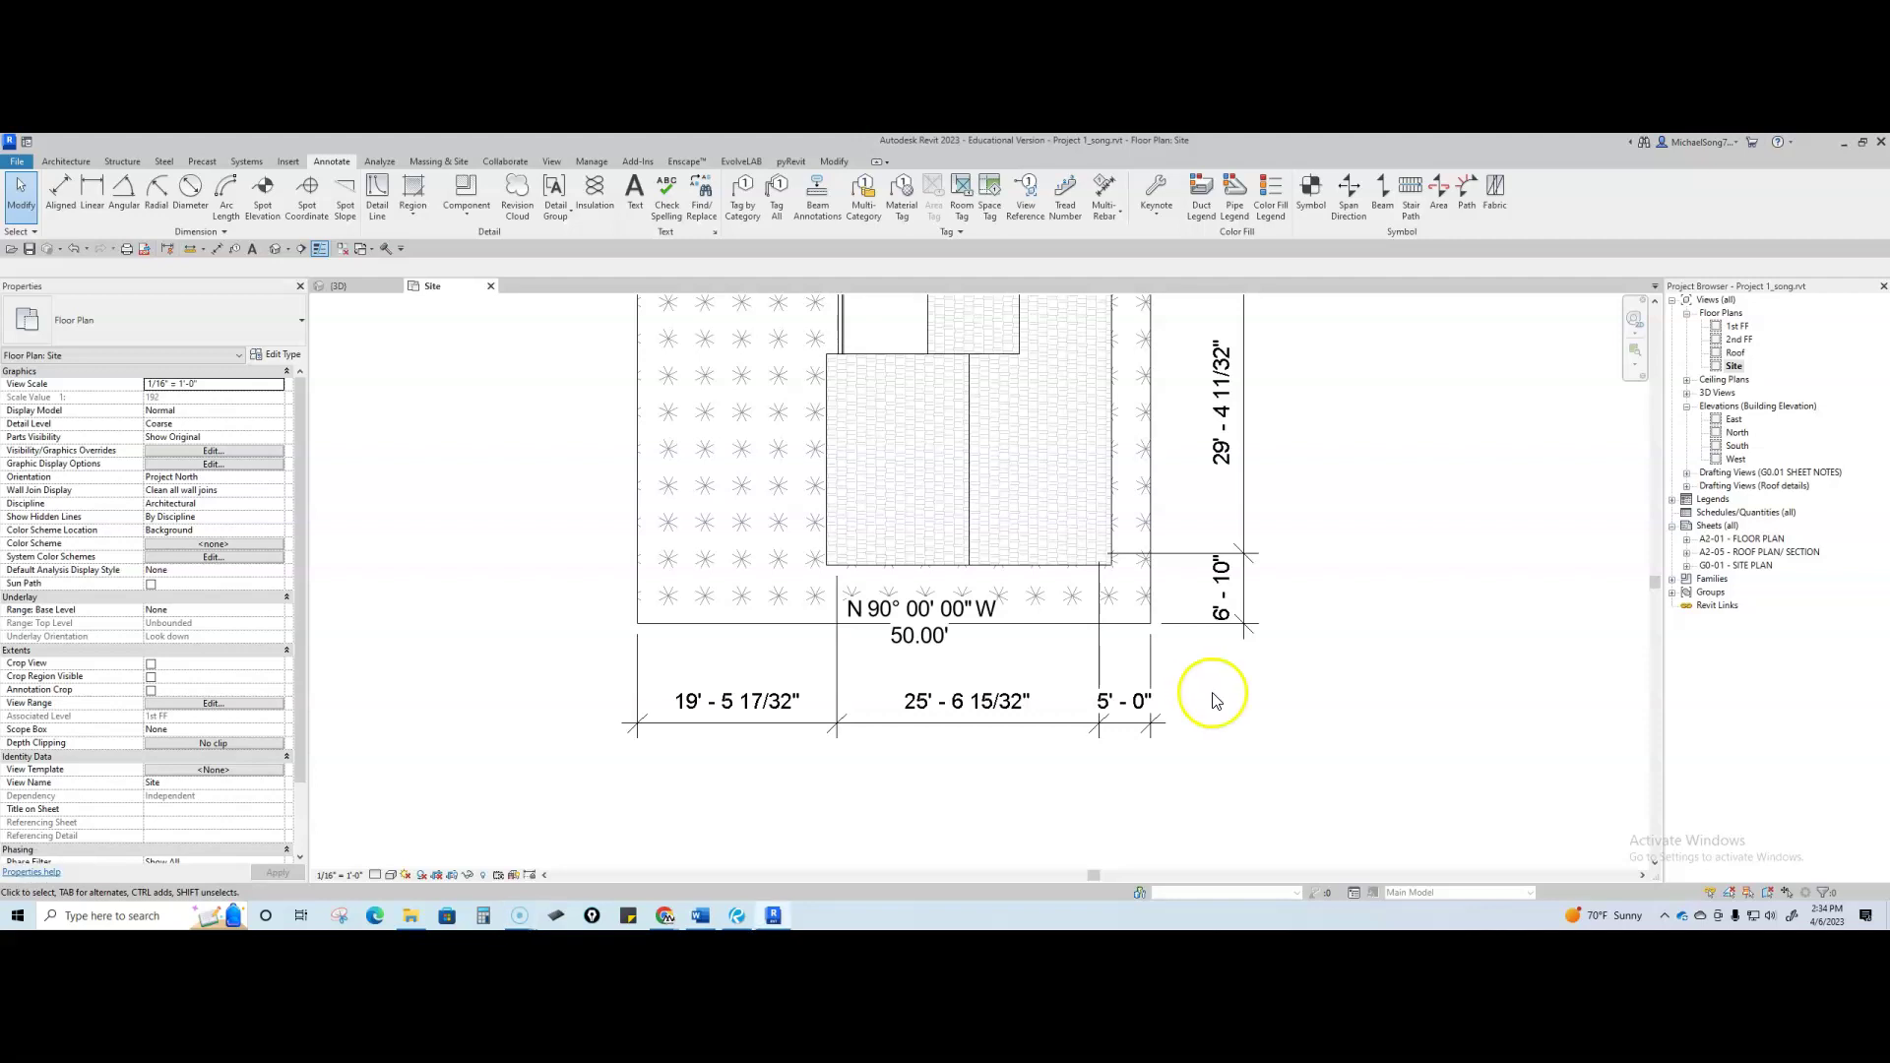
scroll(1206, 689, down, 5)
scroll(1270, 714, down, 4)
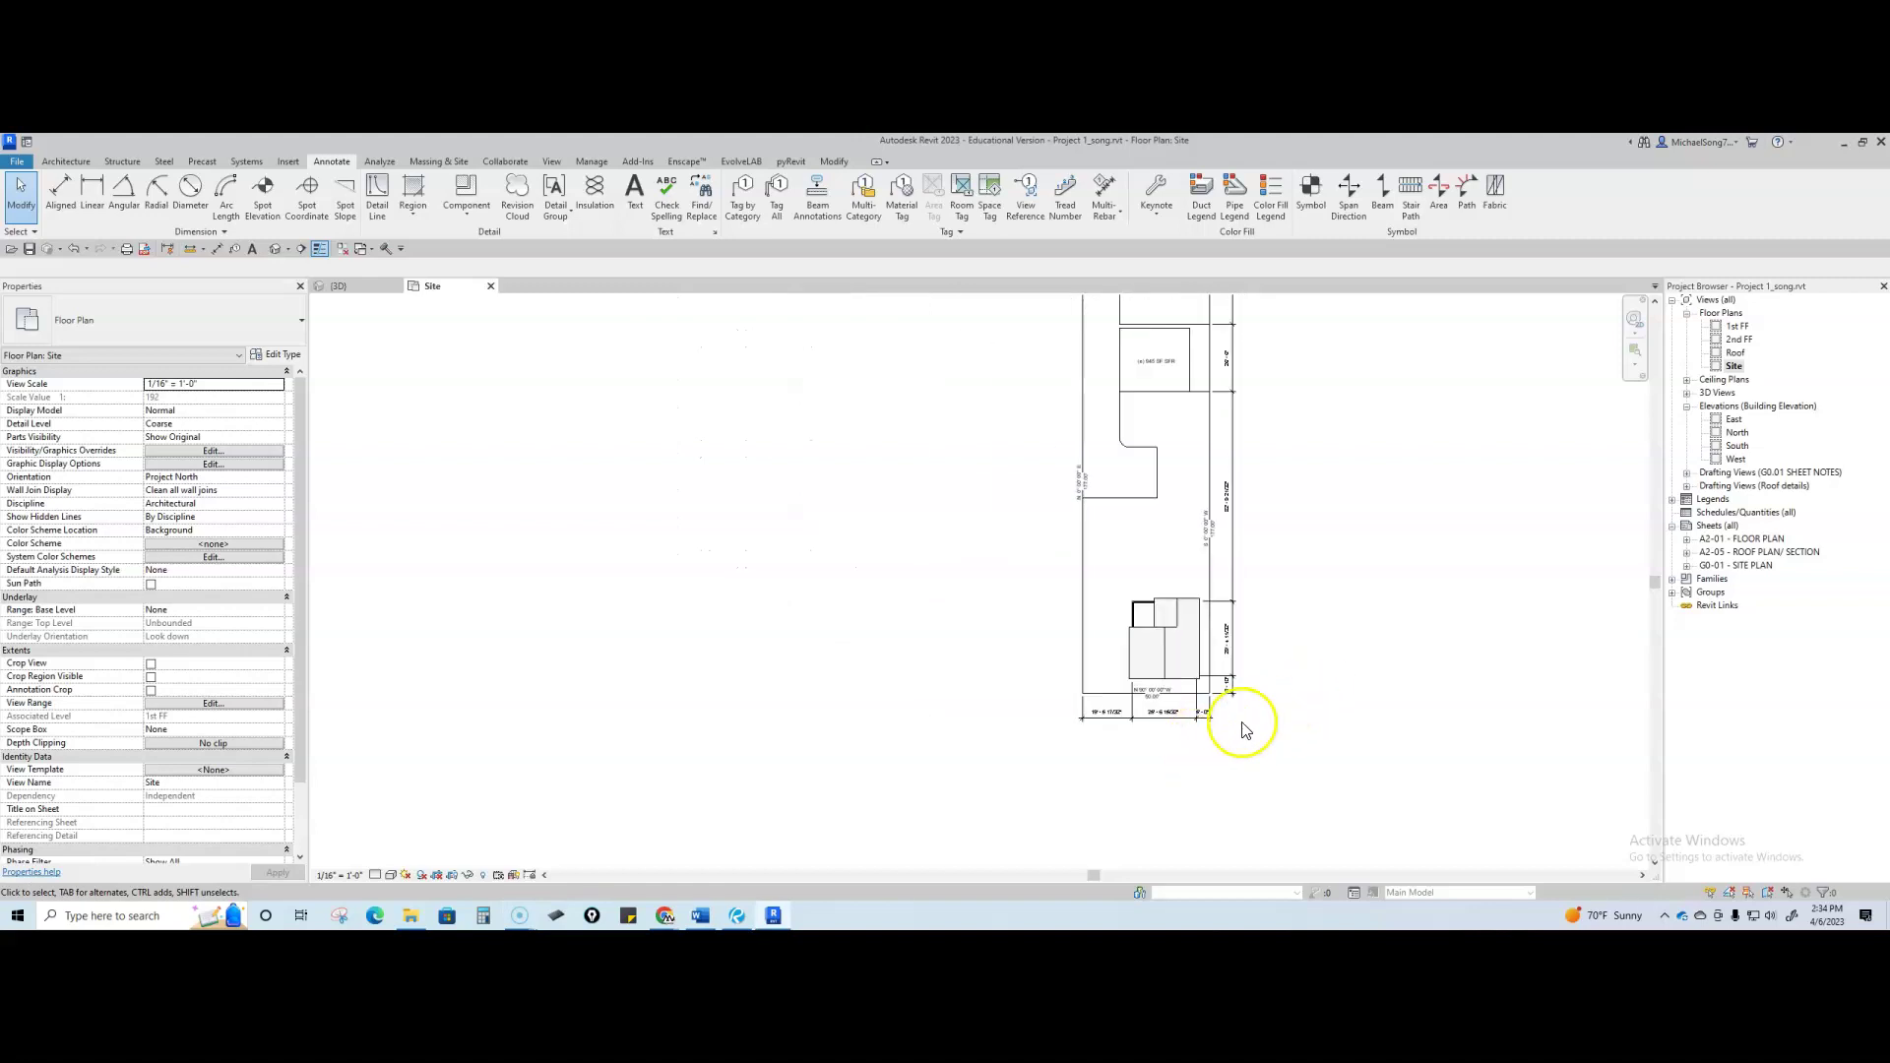
middle_drag(1350, 705, 1154, 702)
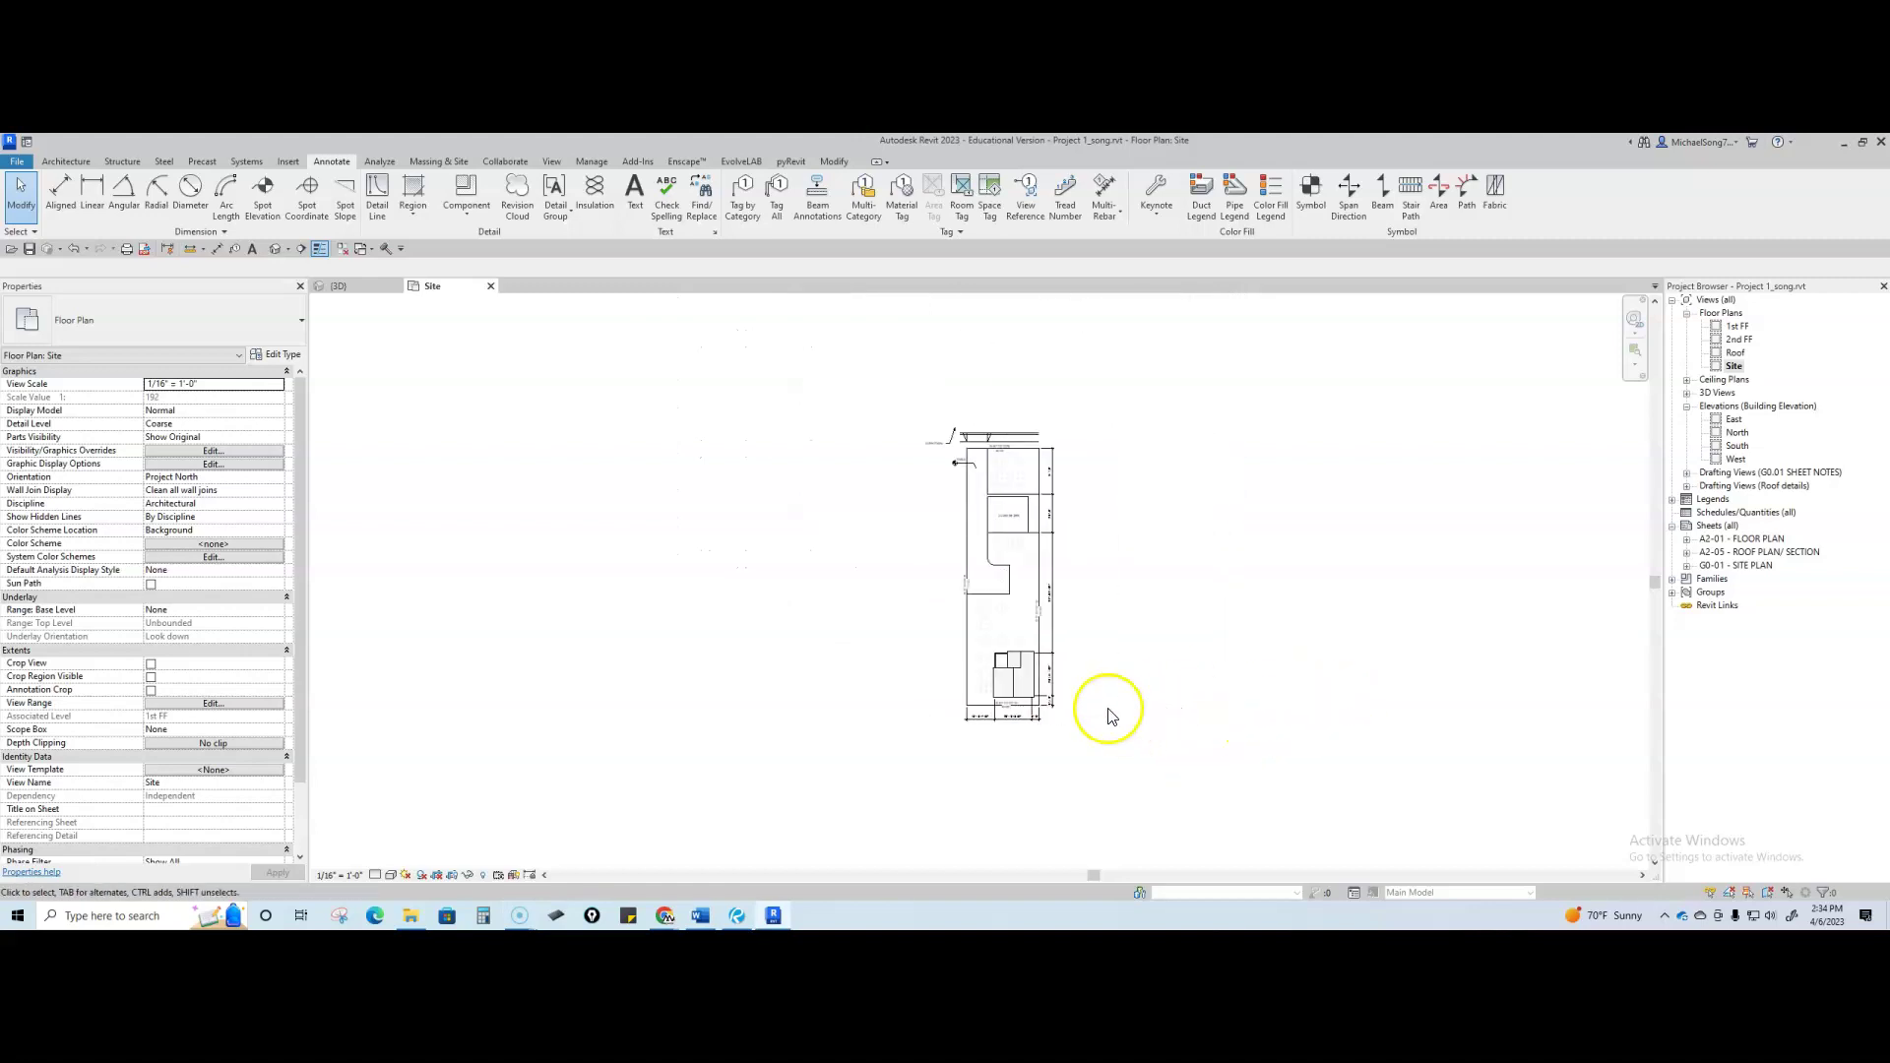
scroll(1111, 713, up, 1)
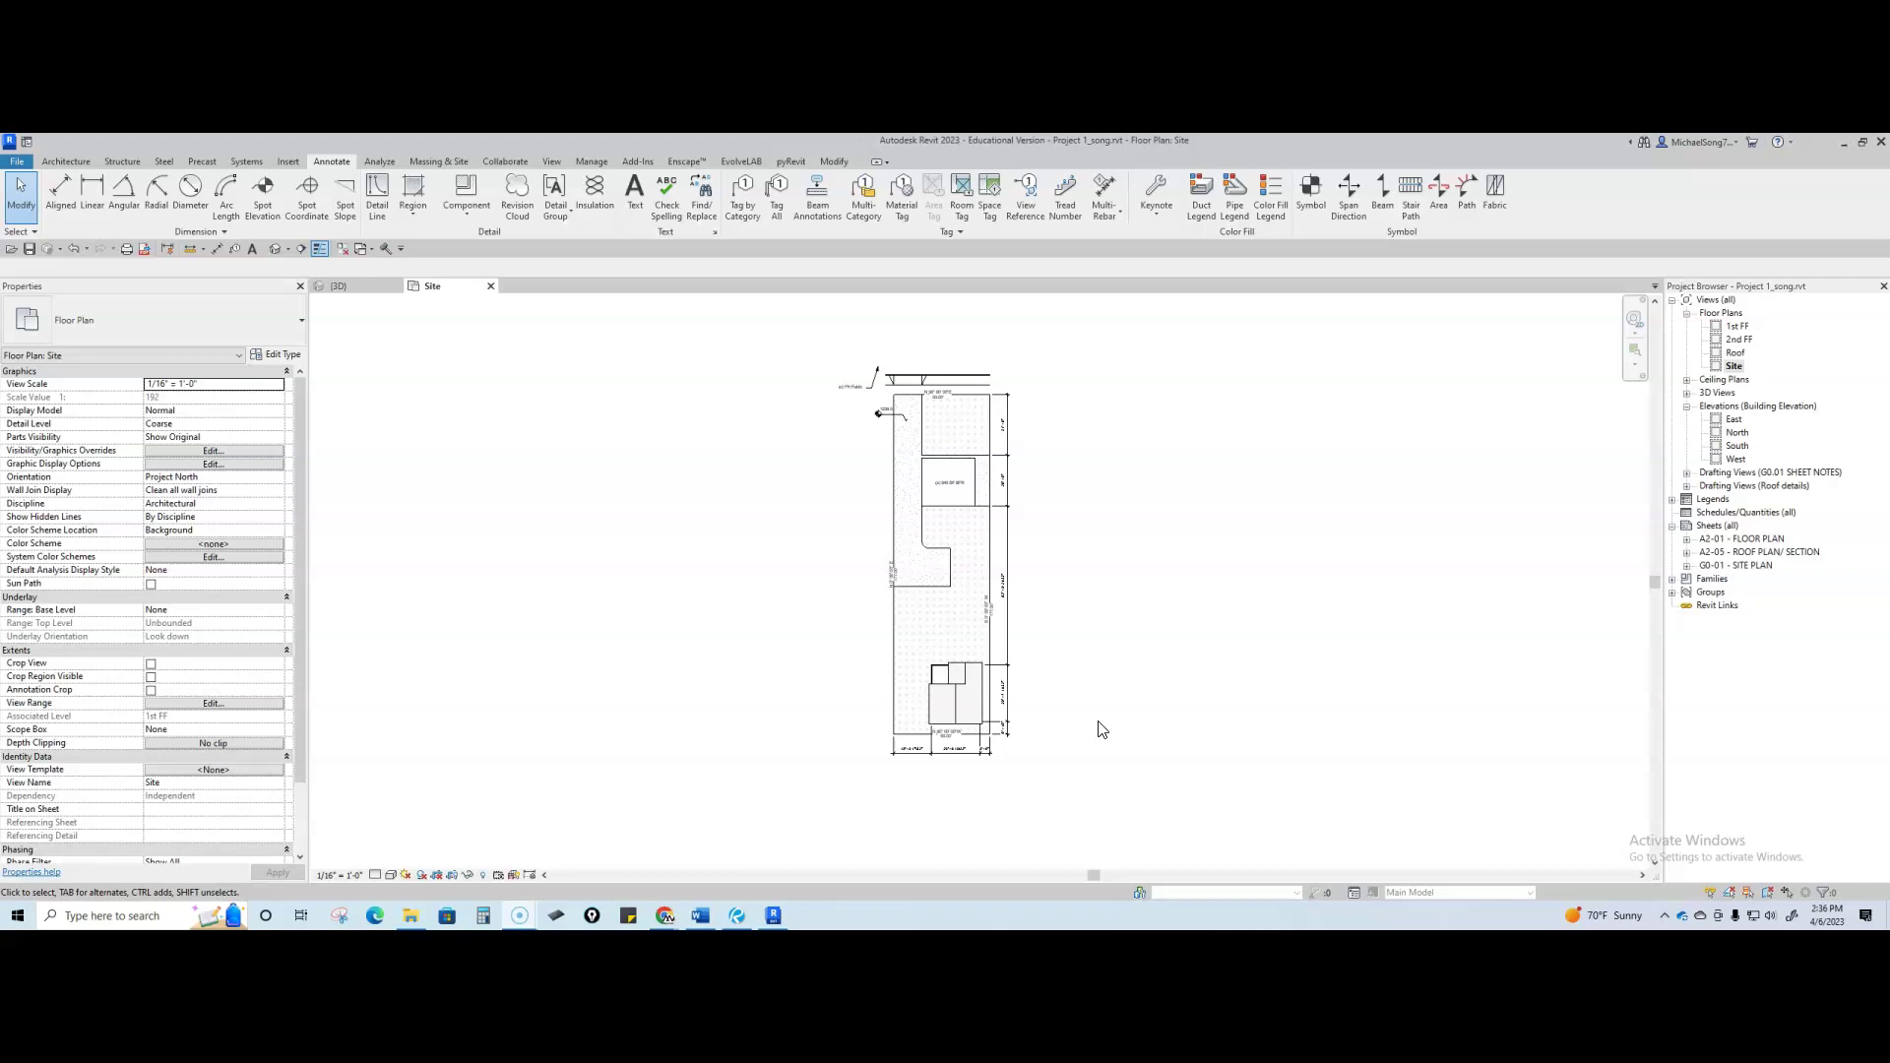
scroll(1000, 663, up, 4)
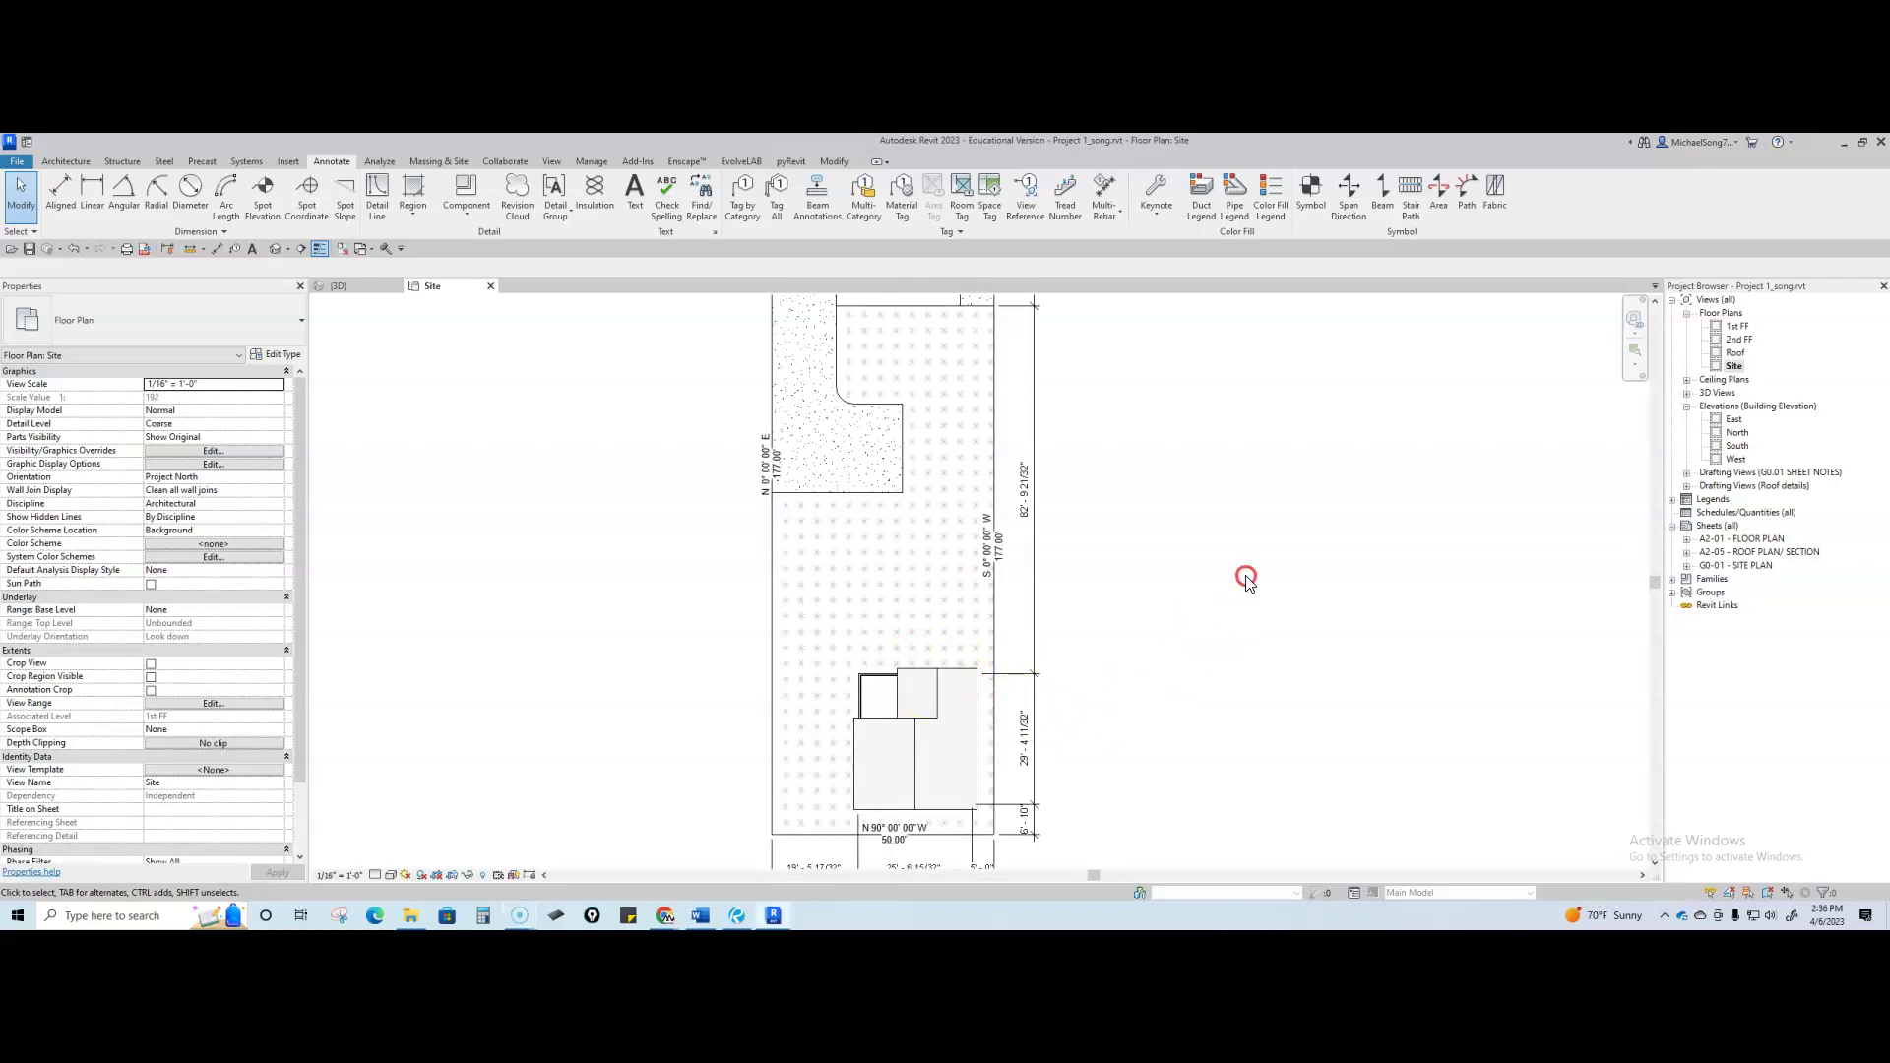
middle_drag(1202, 675, 1270, 562)
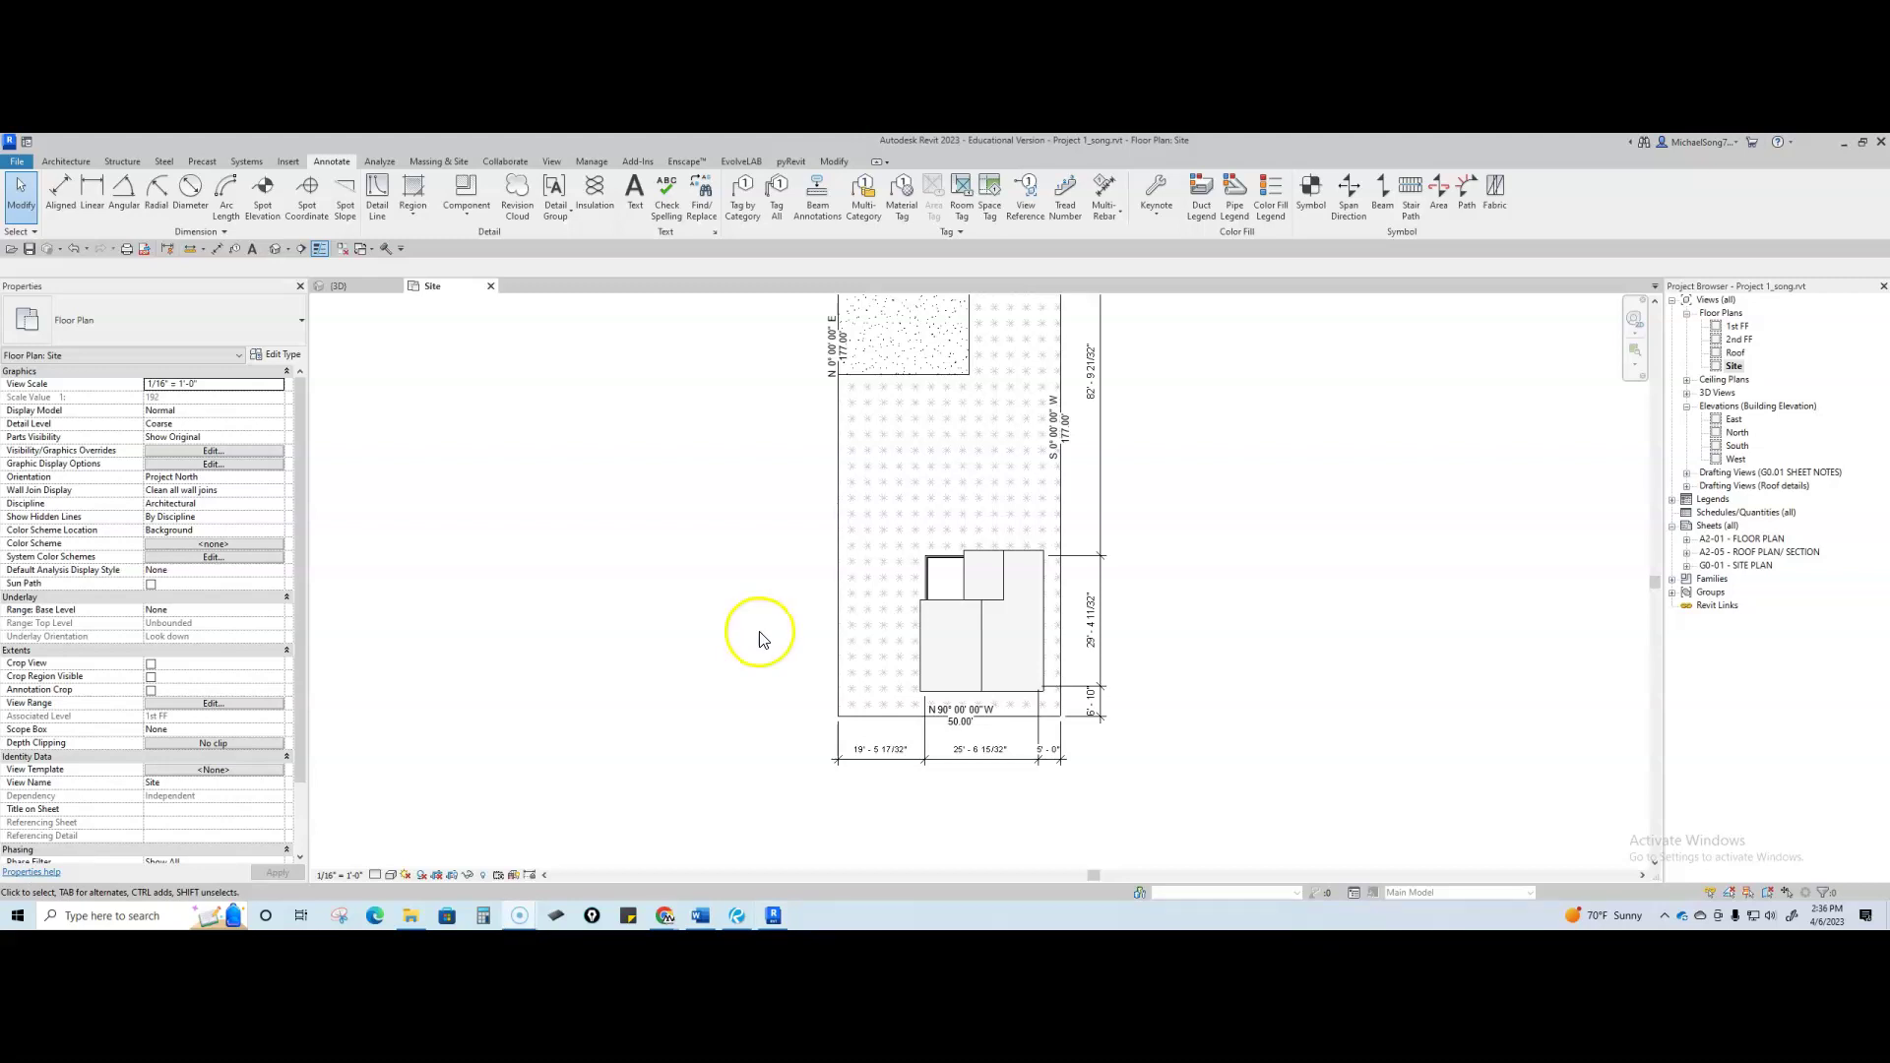
scroll(759, 635, down, 2)
scroll(758, 677, down, 2)
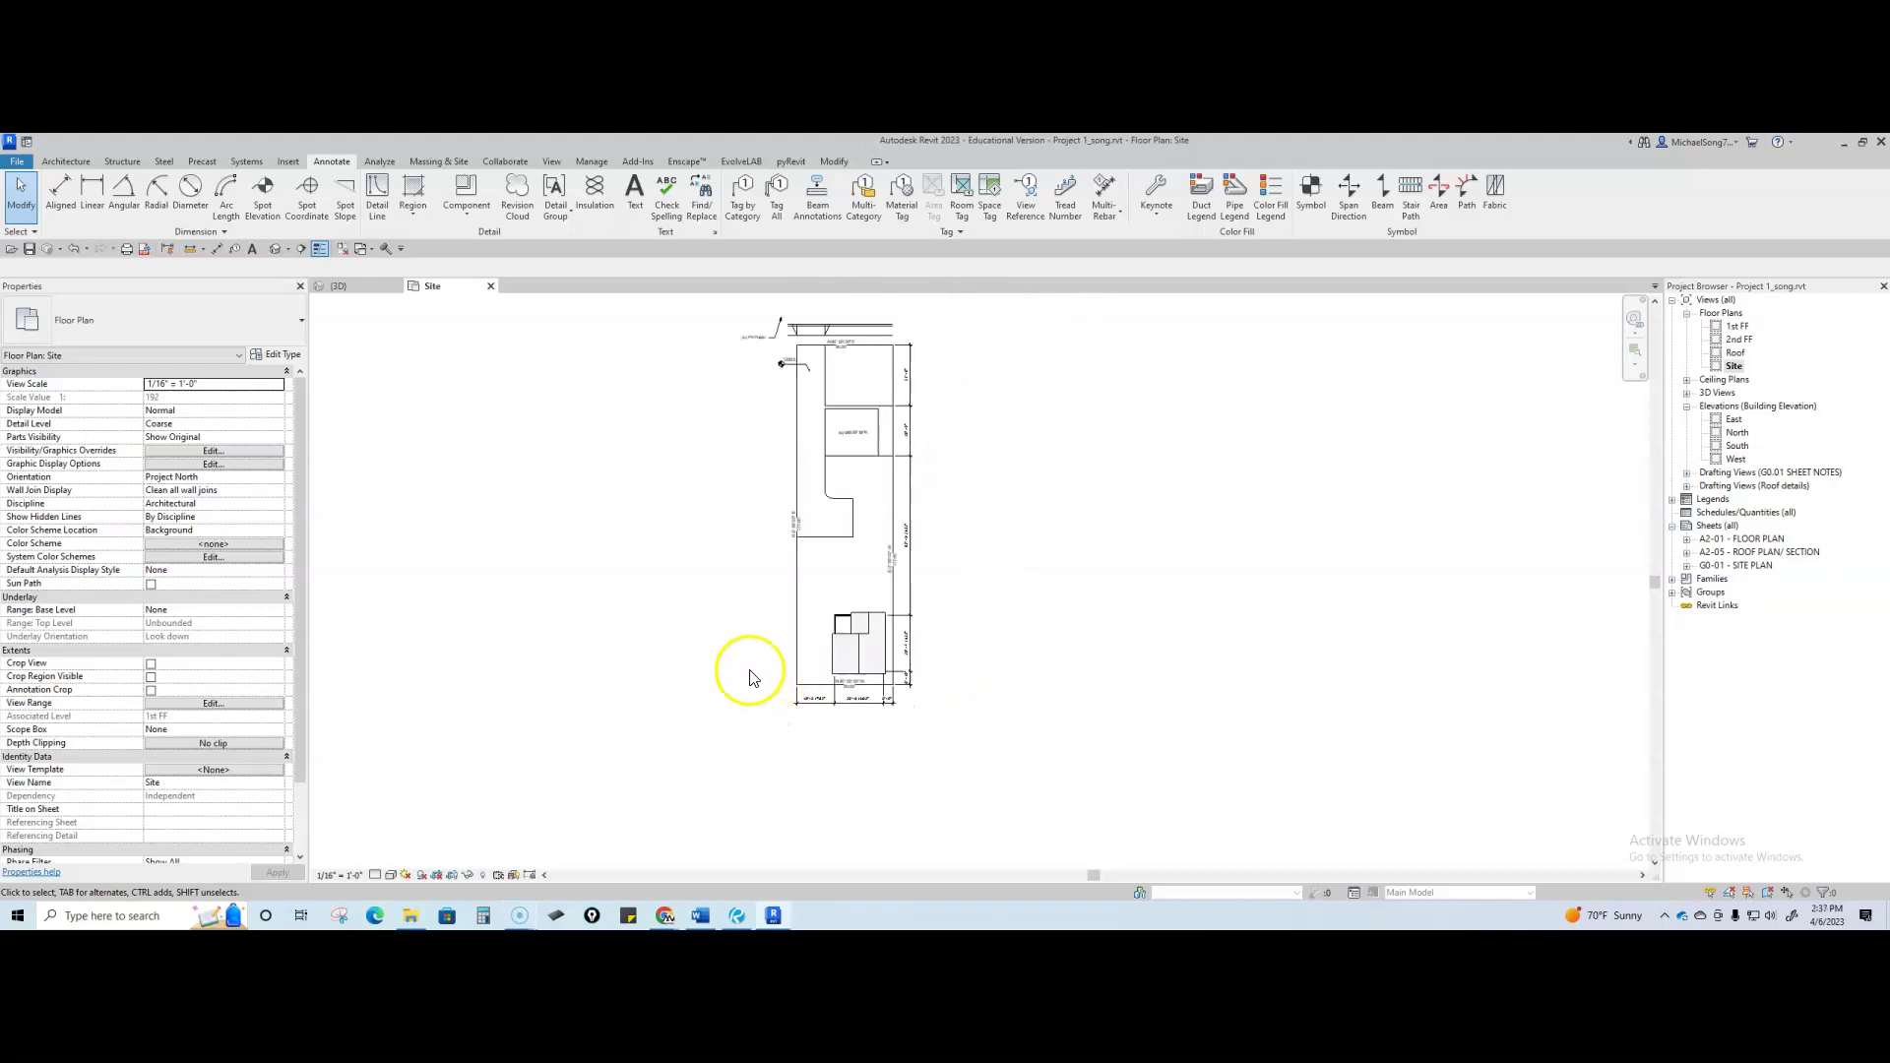
click(776, 715)
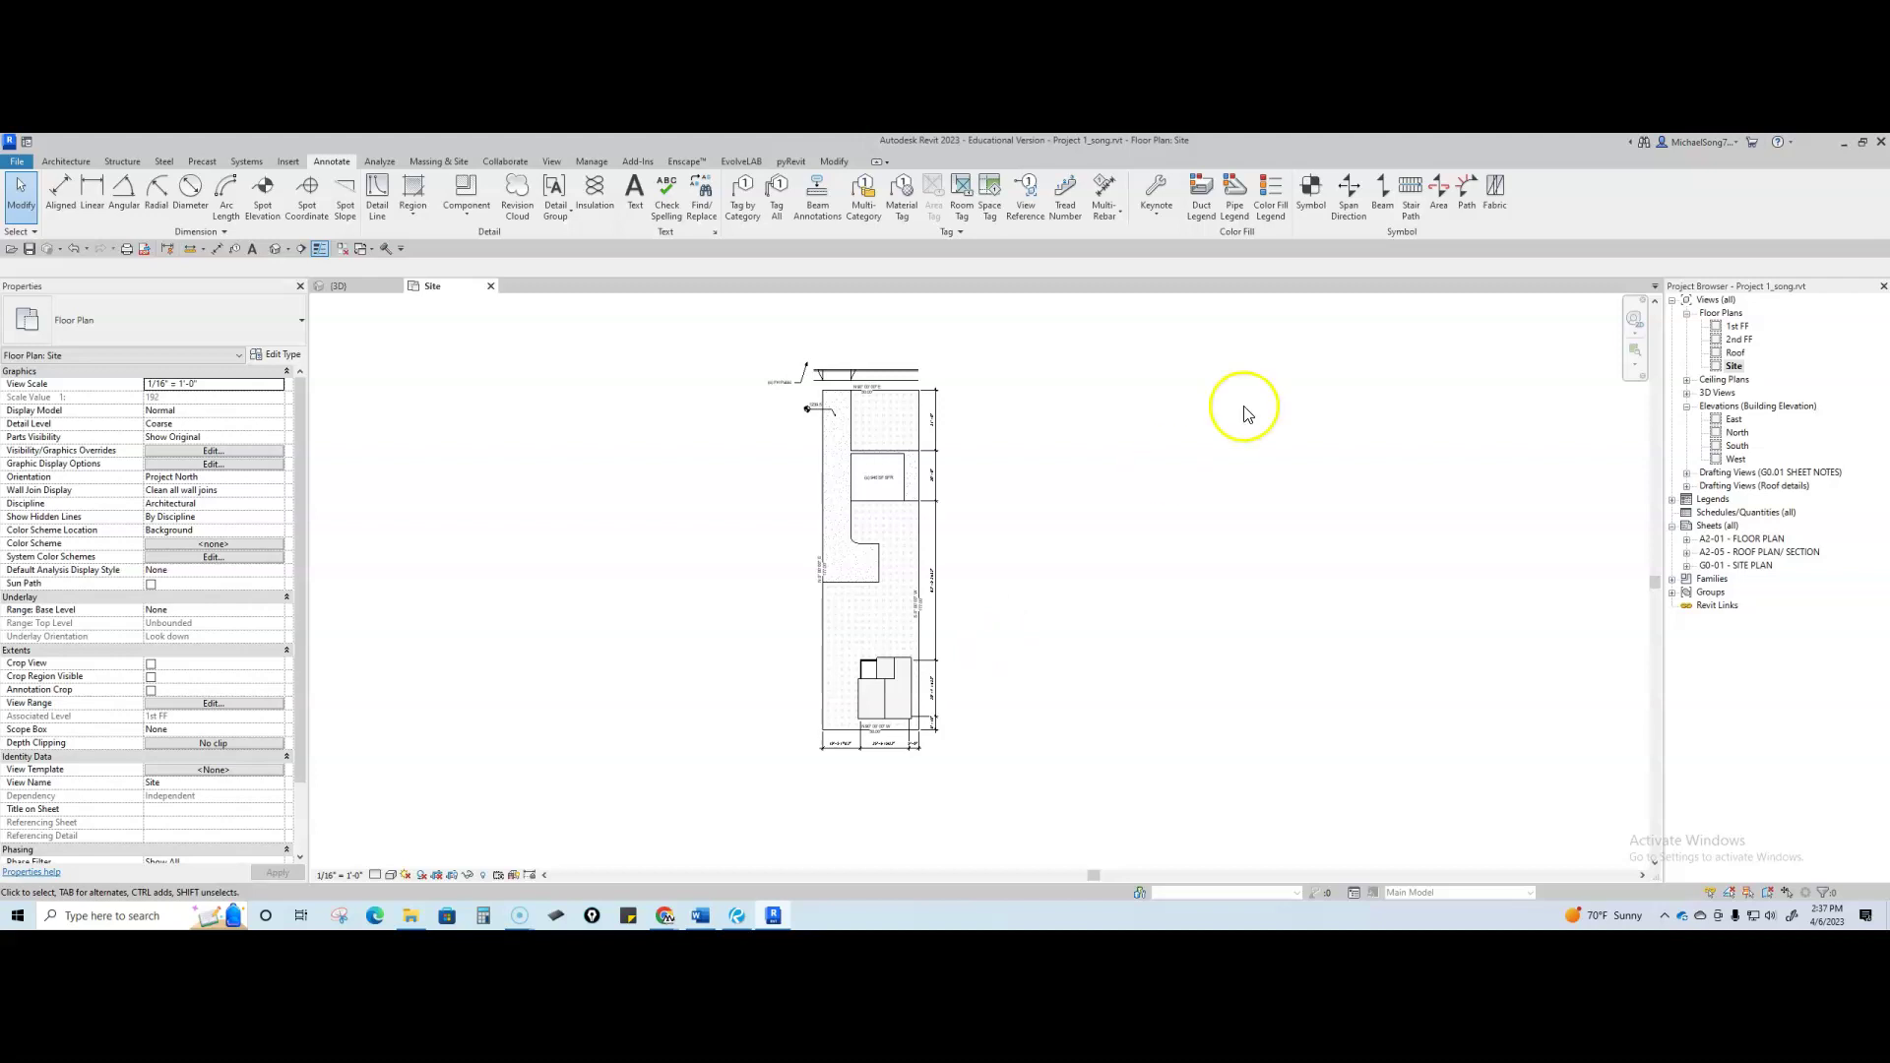
scroll(916, 640, up, 2)
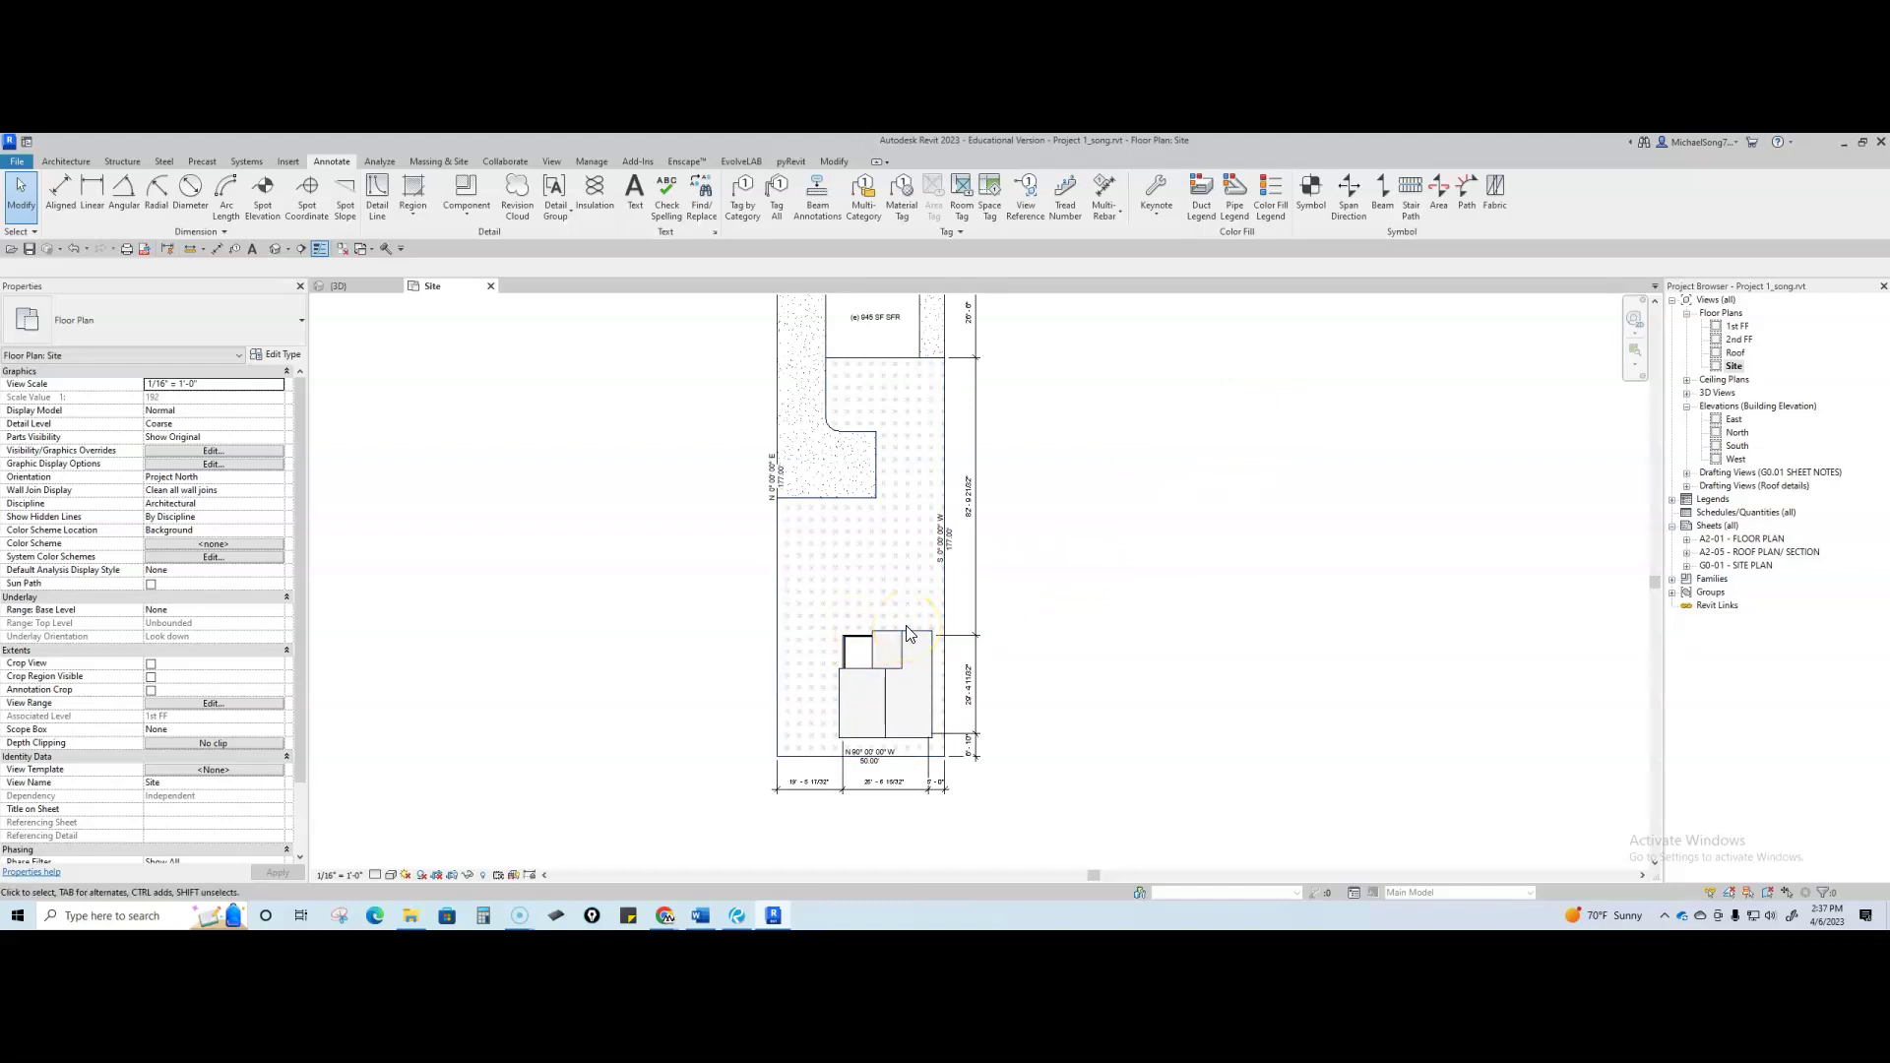
scroll(1102, 689, down, 3)
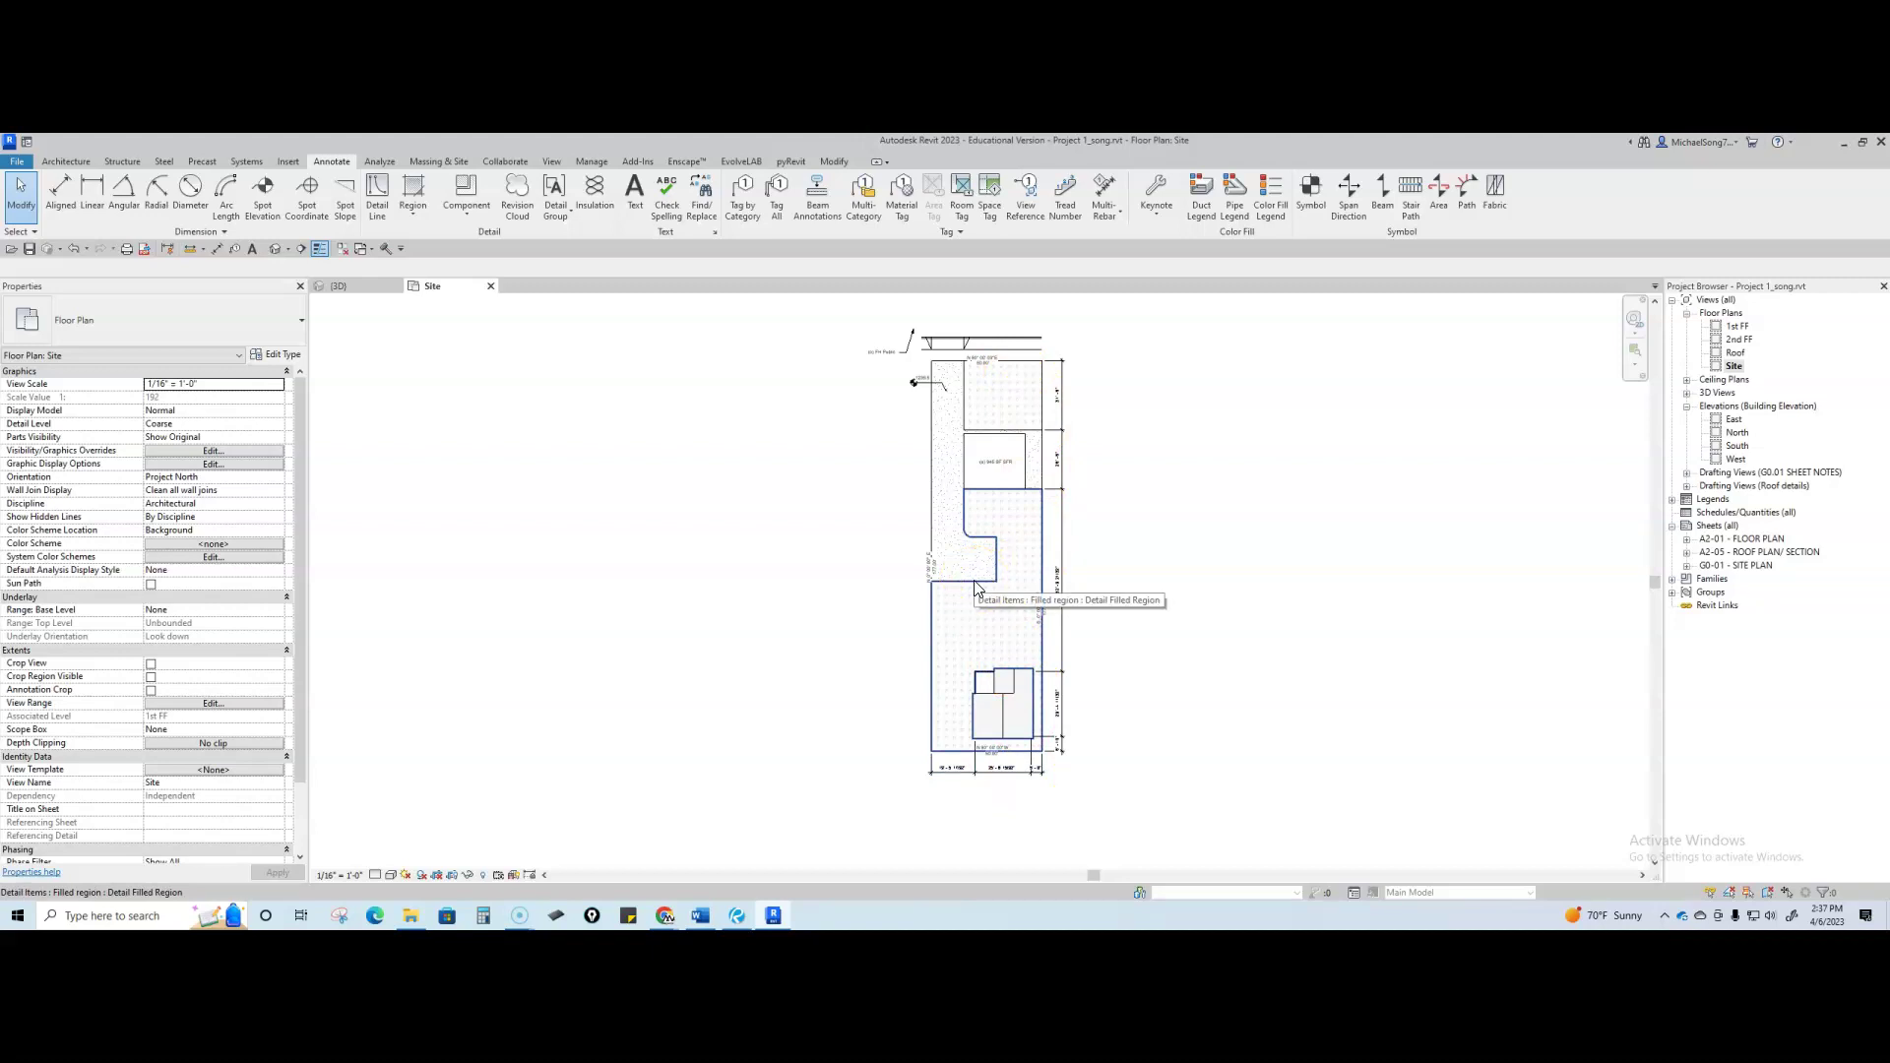
click(522, 642)
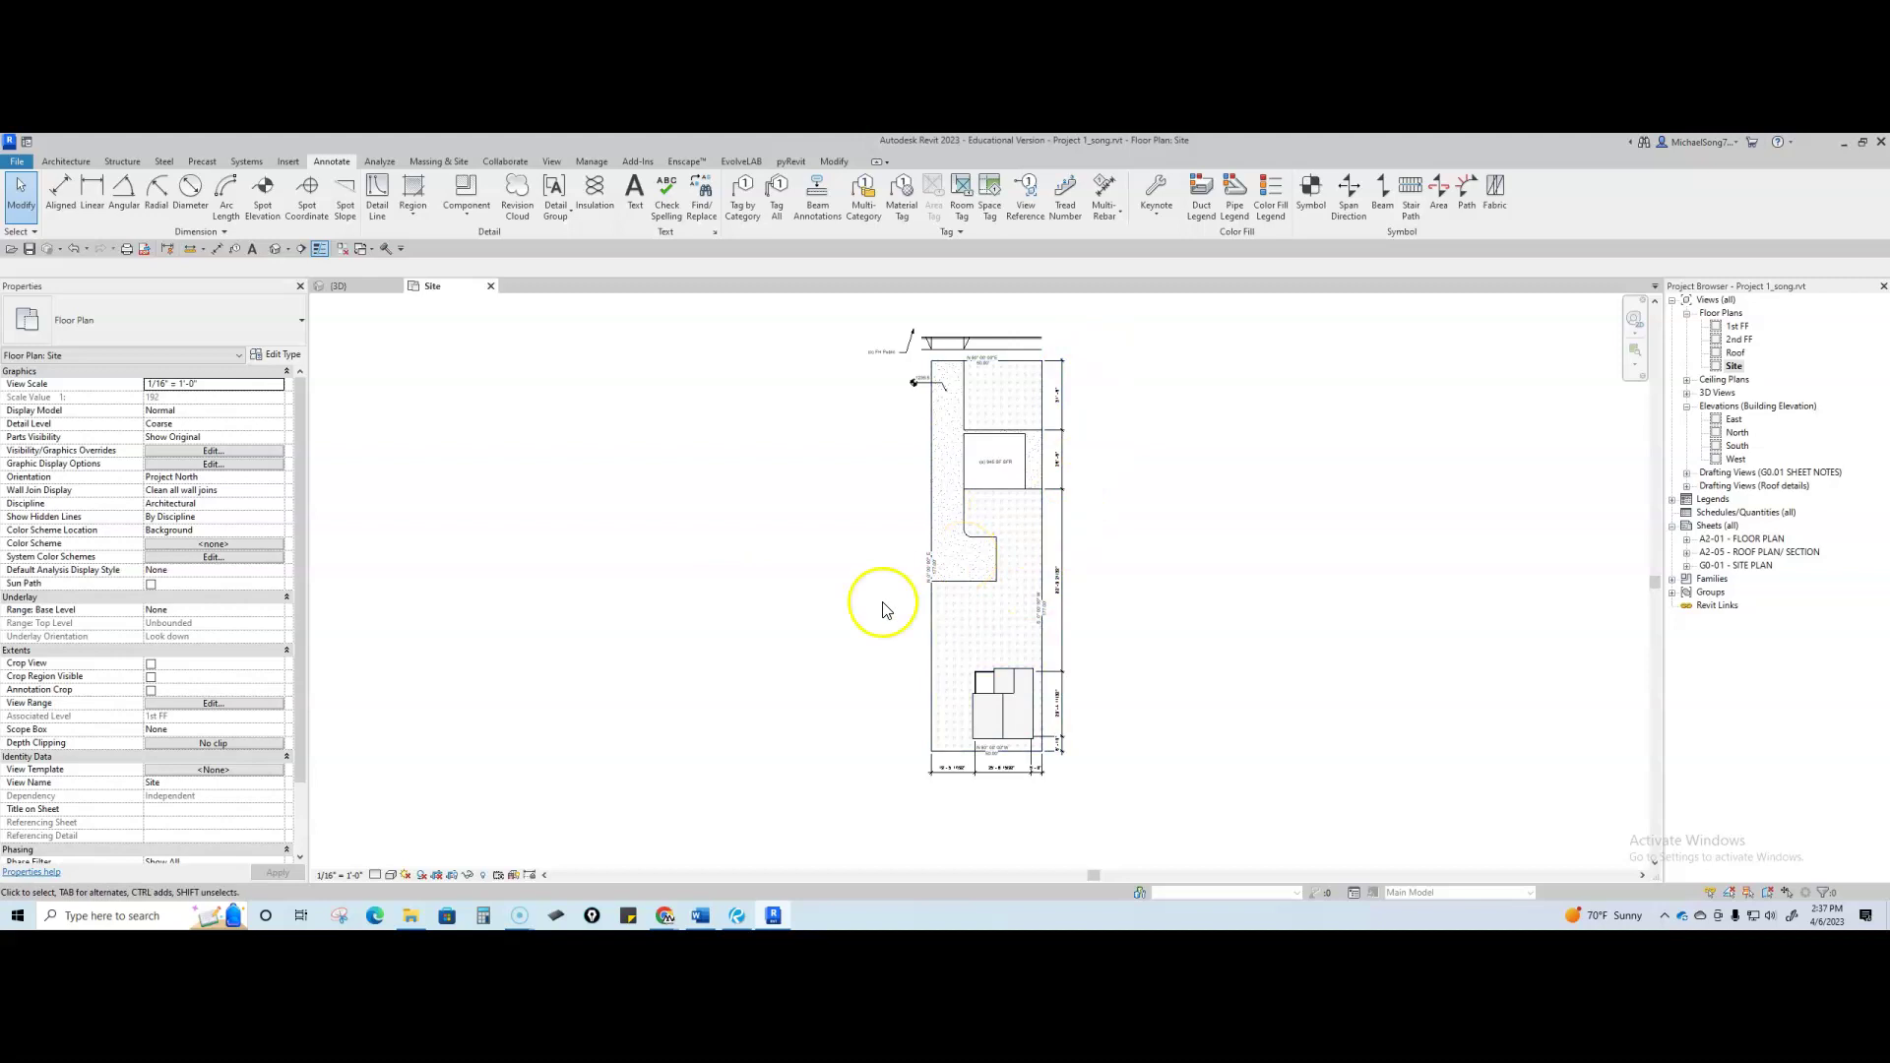
- Set the orientation of the Site floor plan view to True North
click(276, 480)
click(276, 479)
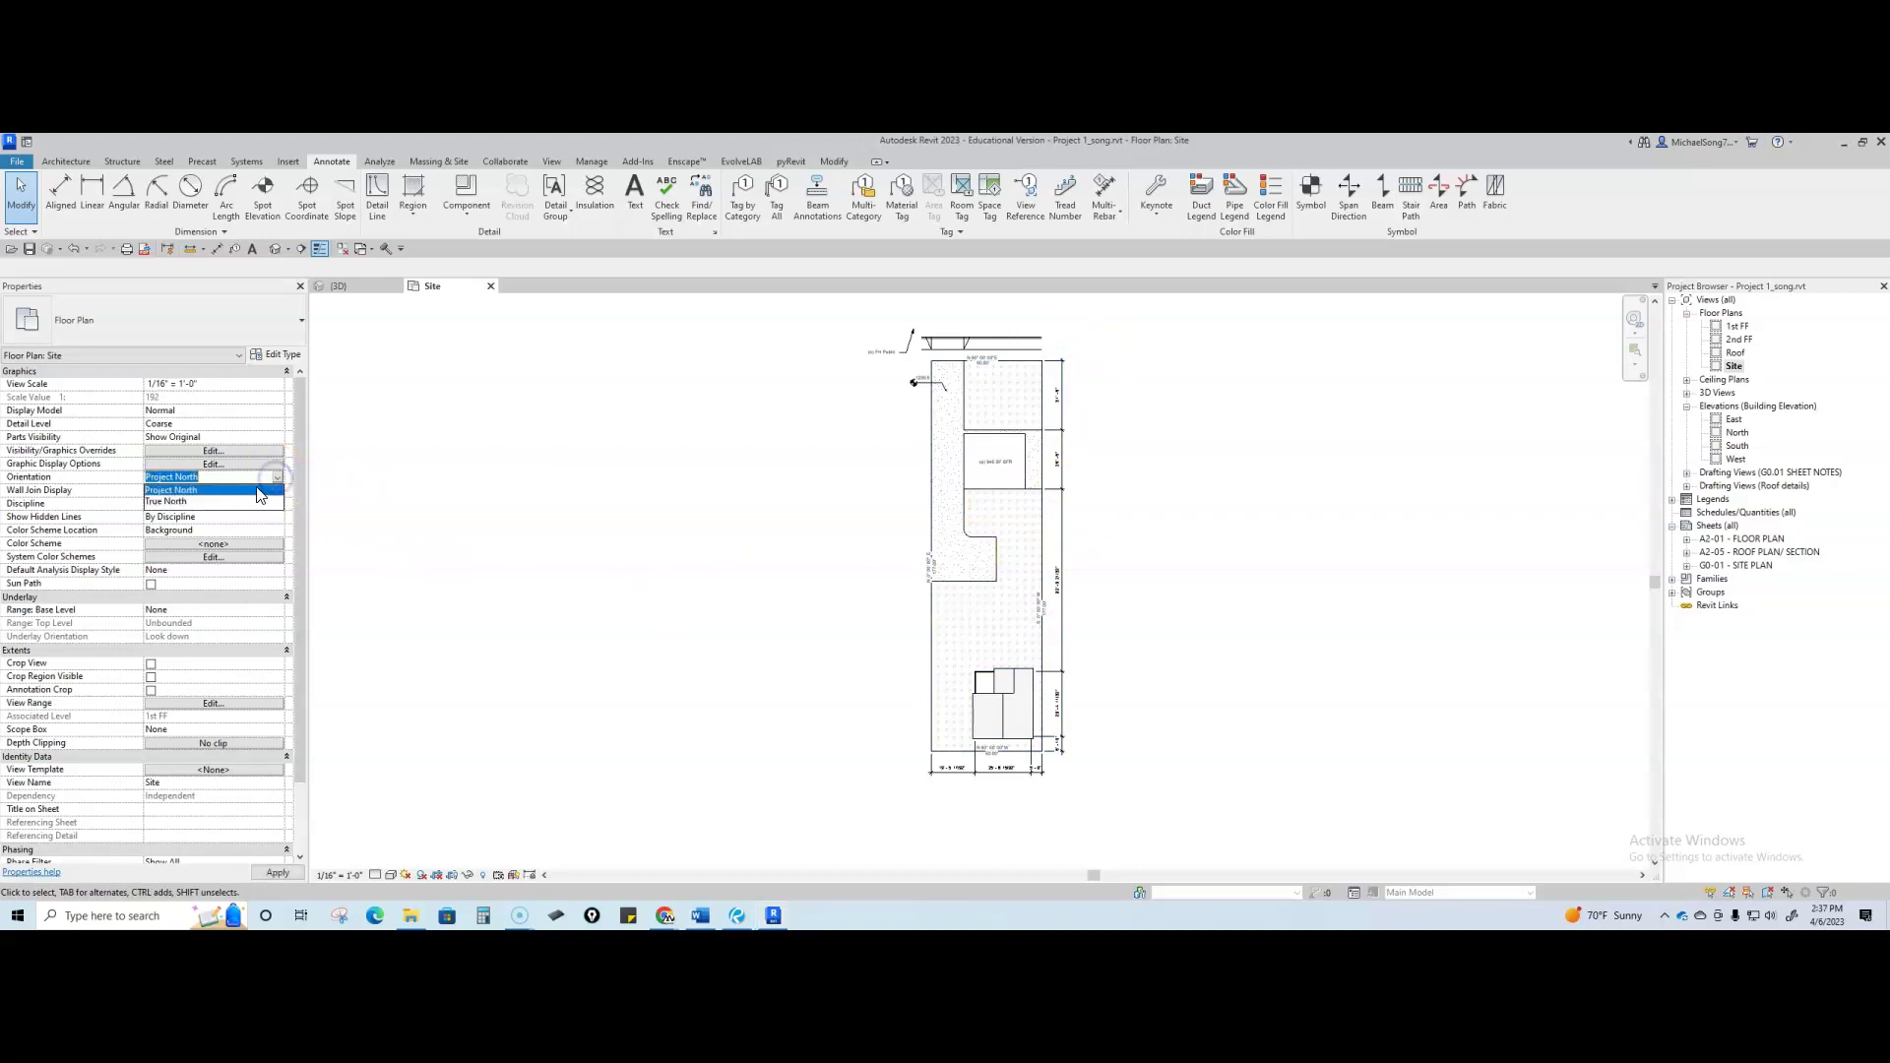
click(169, 503)
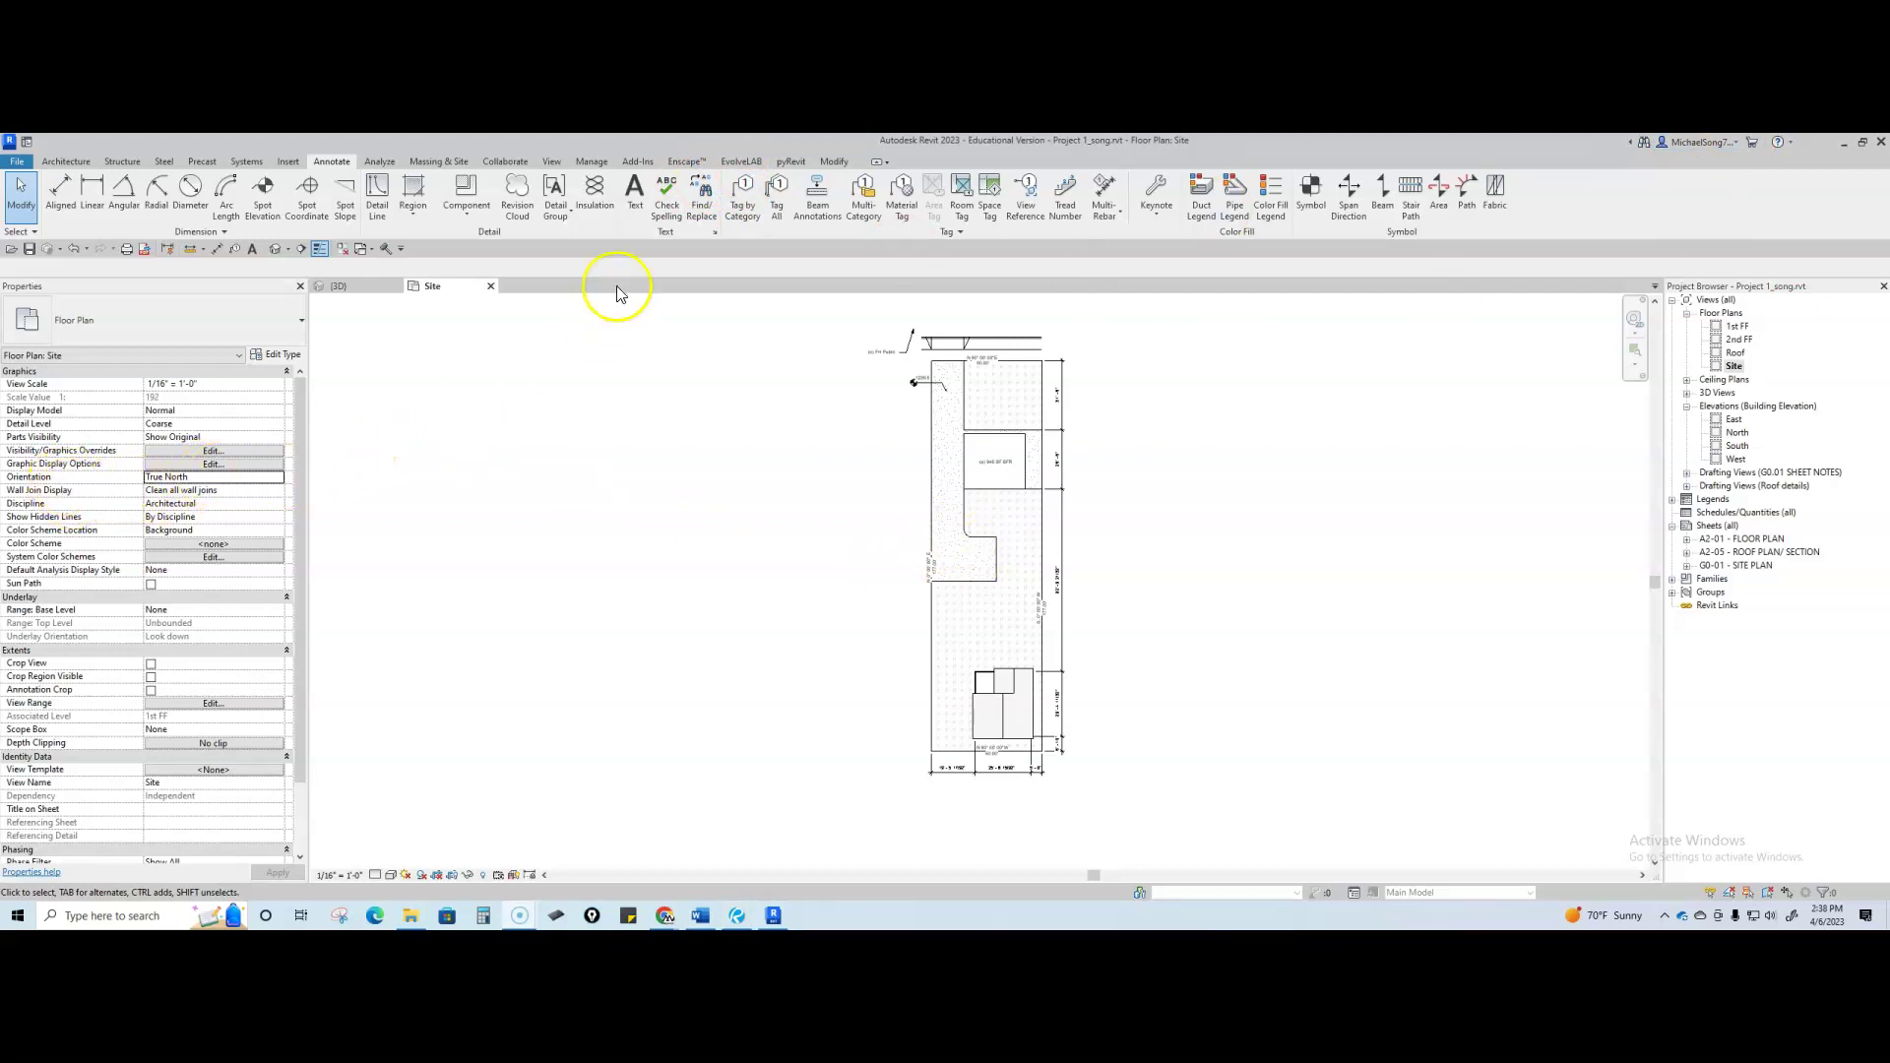
- Rotate True North so that the site turns 18° clockwise, starting from a vertical ray about the default rotation centre
click(583, 160)
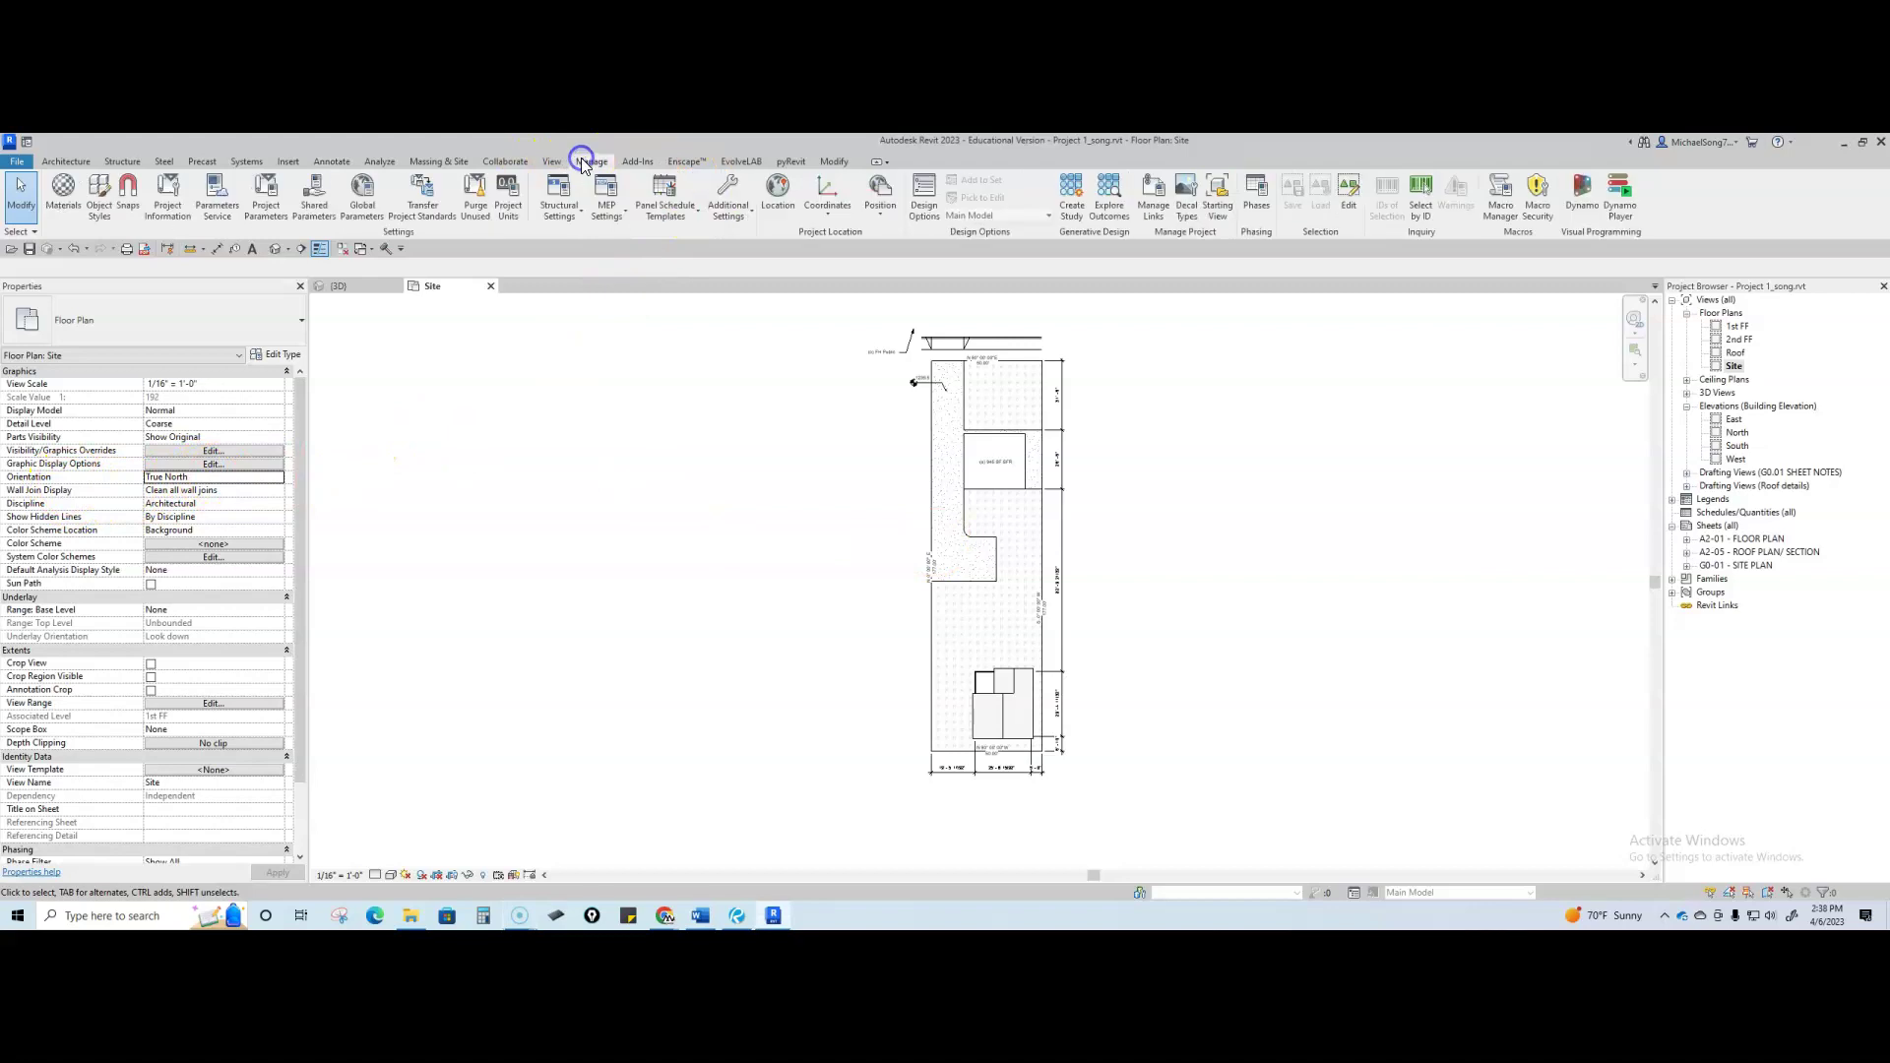
click(880, 197)
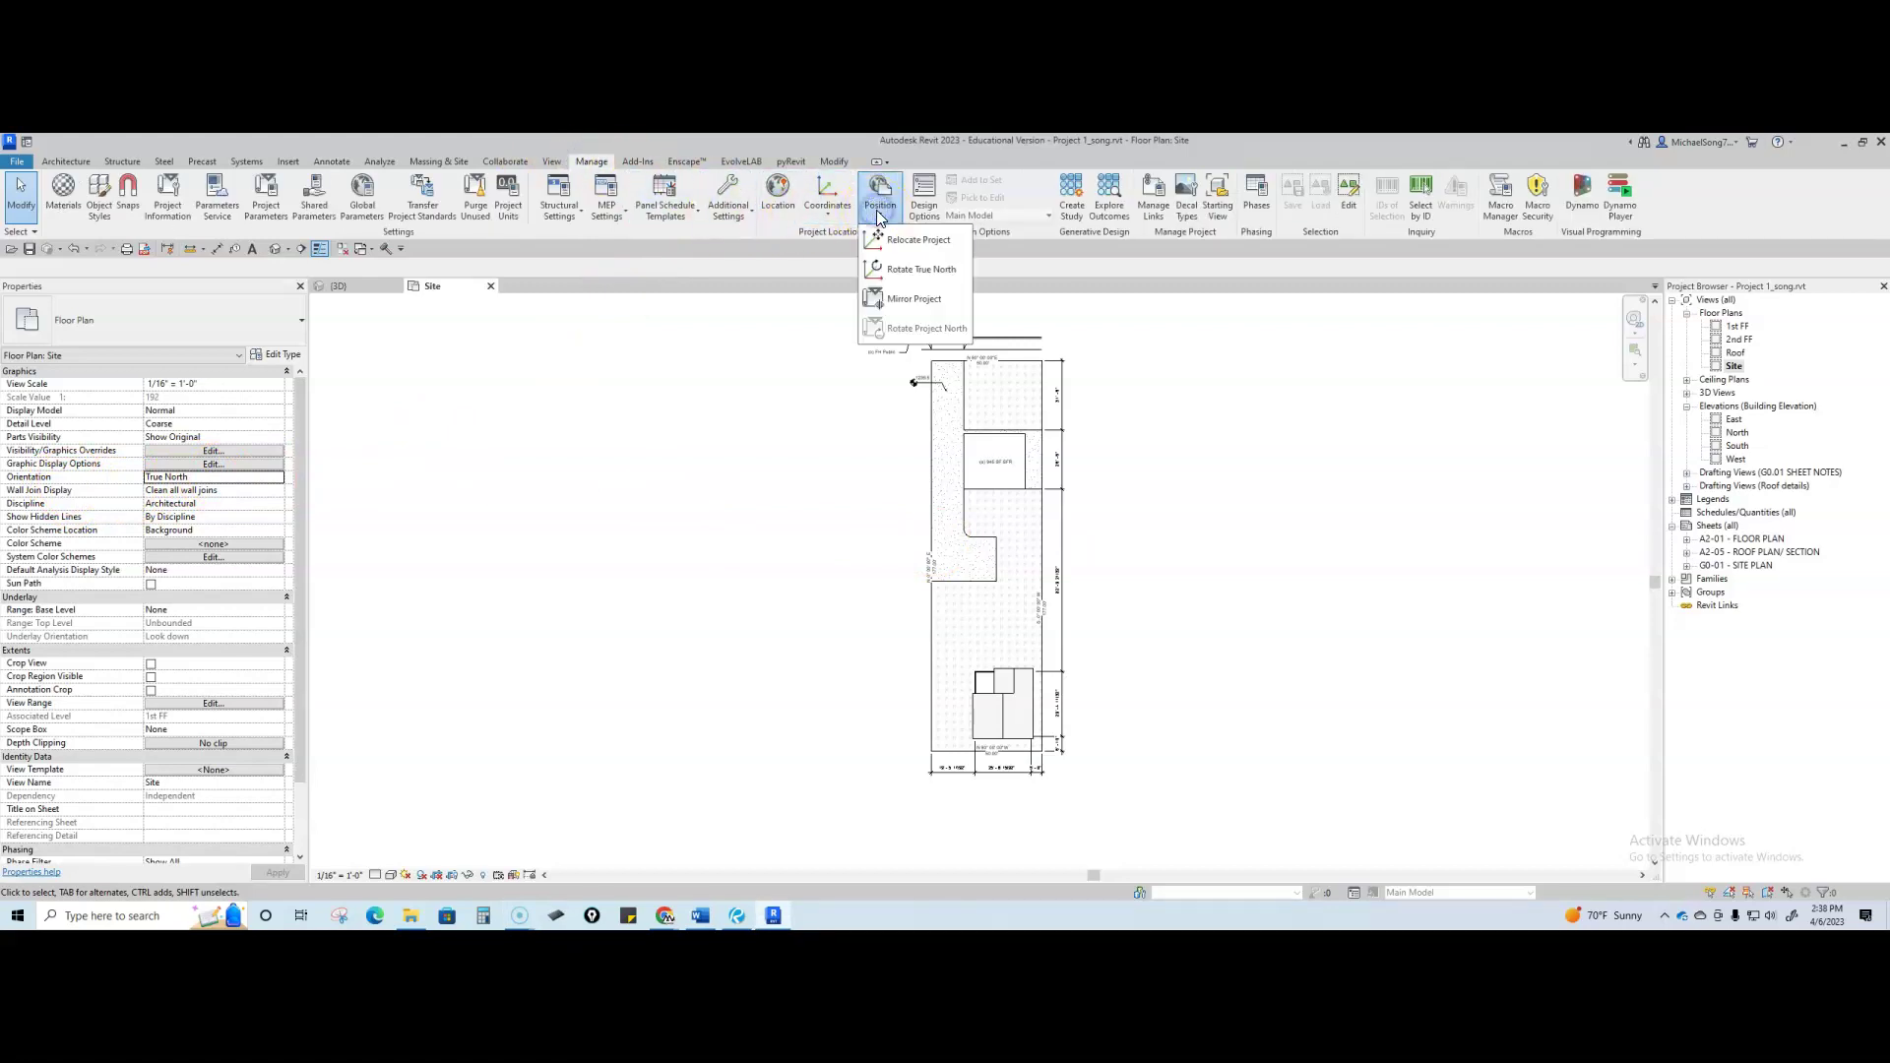
click(921, 269)
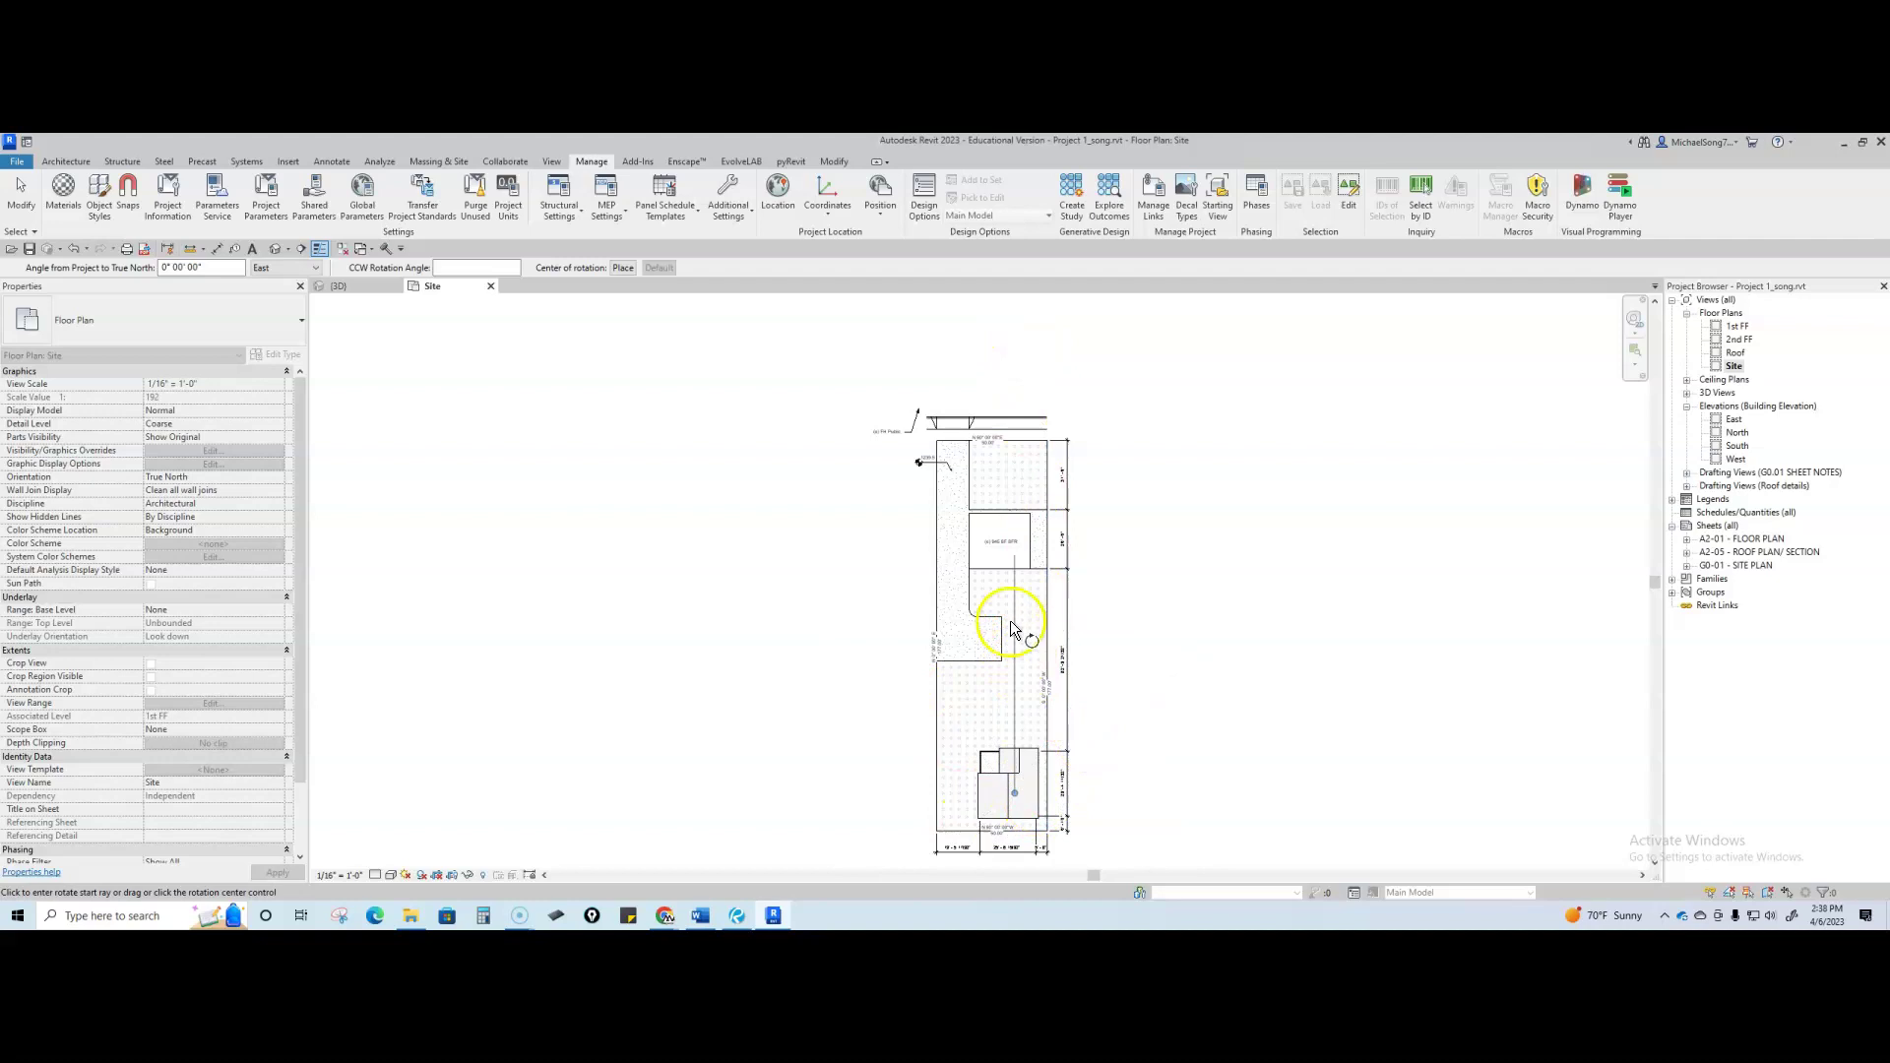
click(1024, 365)
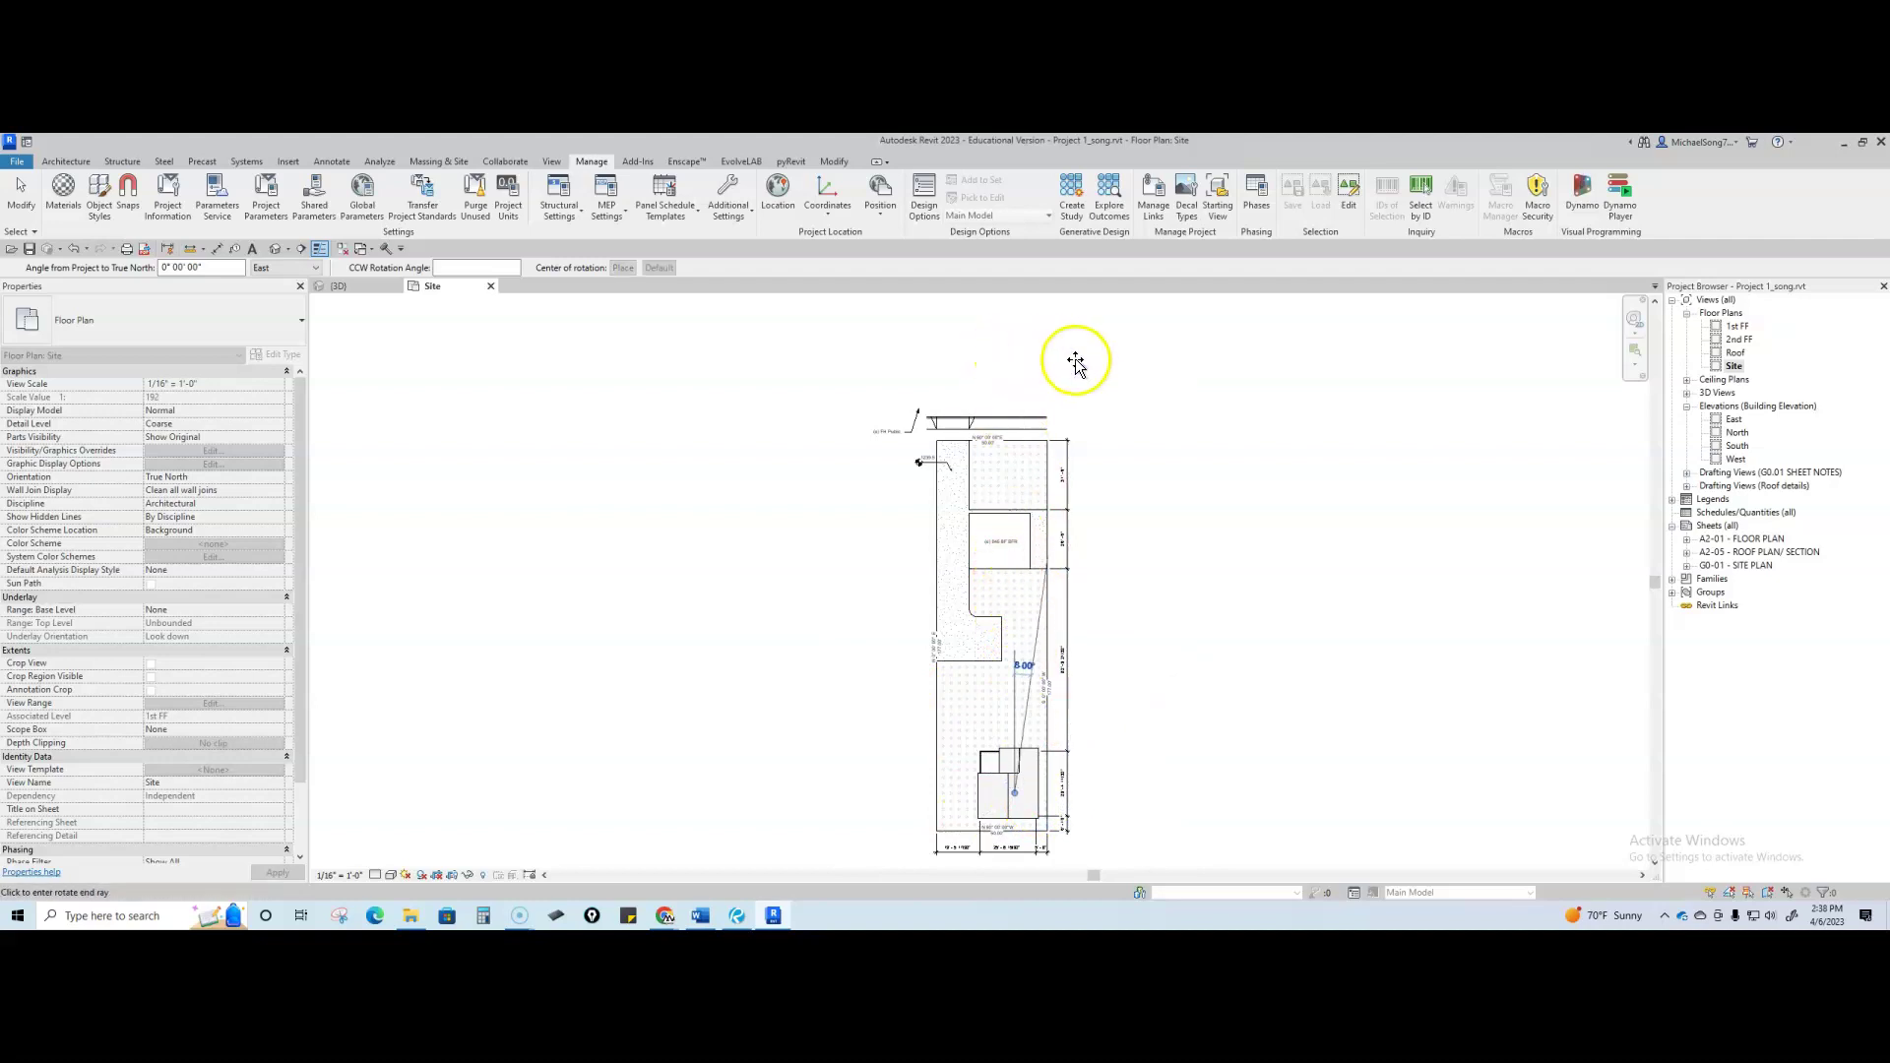
click(1151, 410)
click(1145, 406)
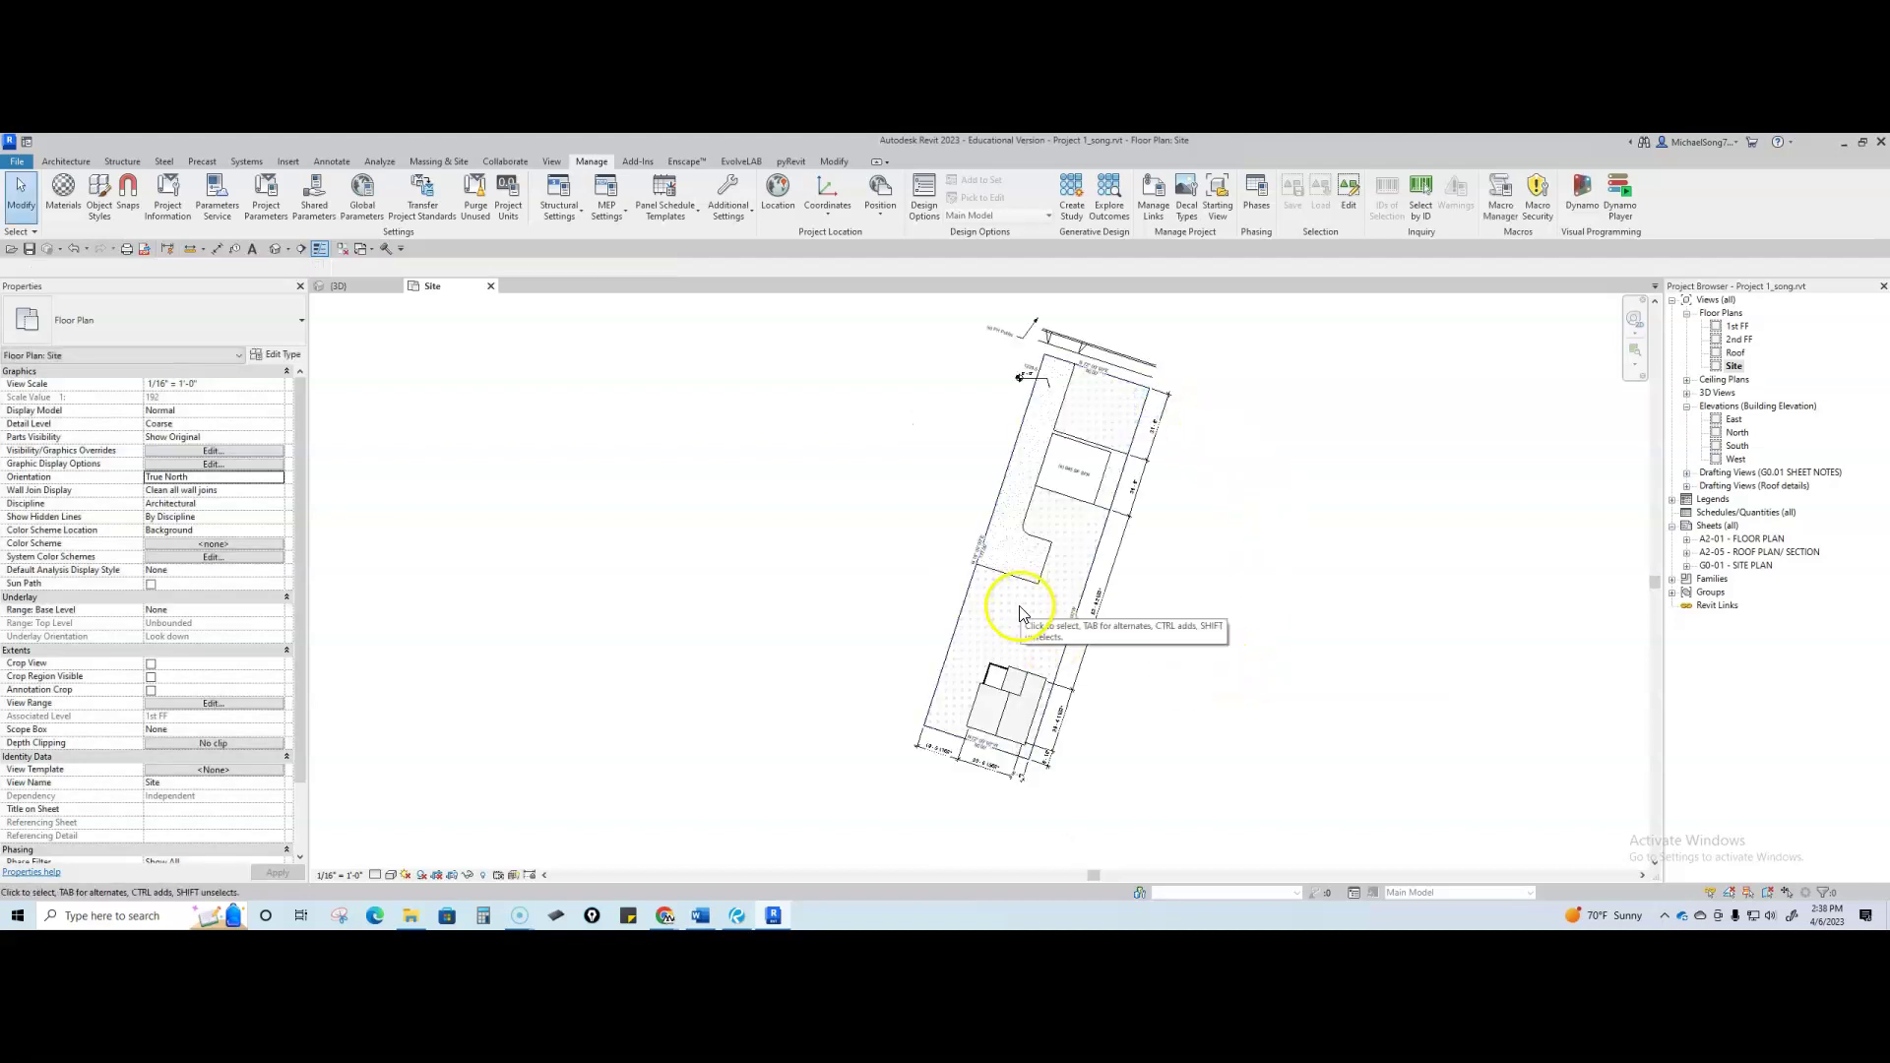
- Inspect the bearings on the property line tags beside the driveway and along the east side of the rotated site
scroll(975, 590, up, 8)
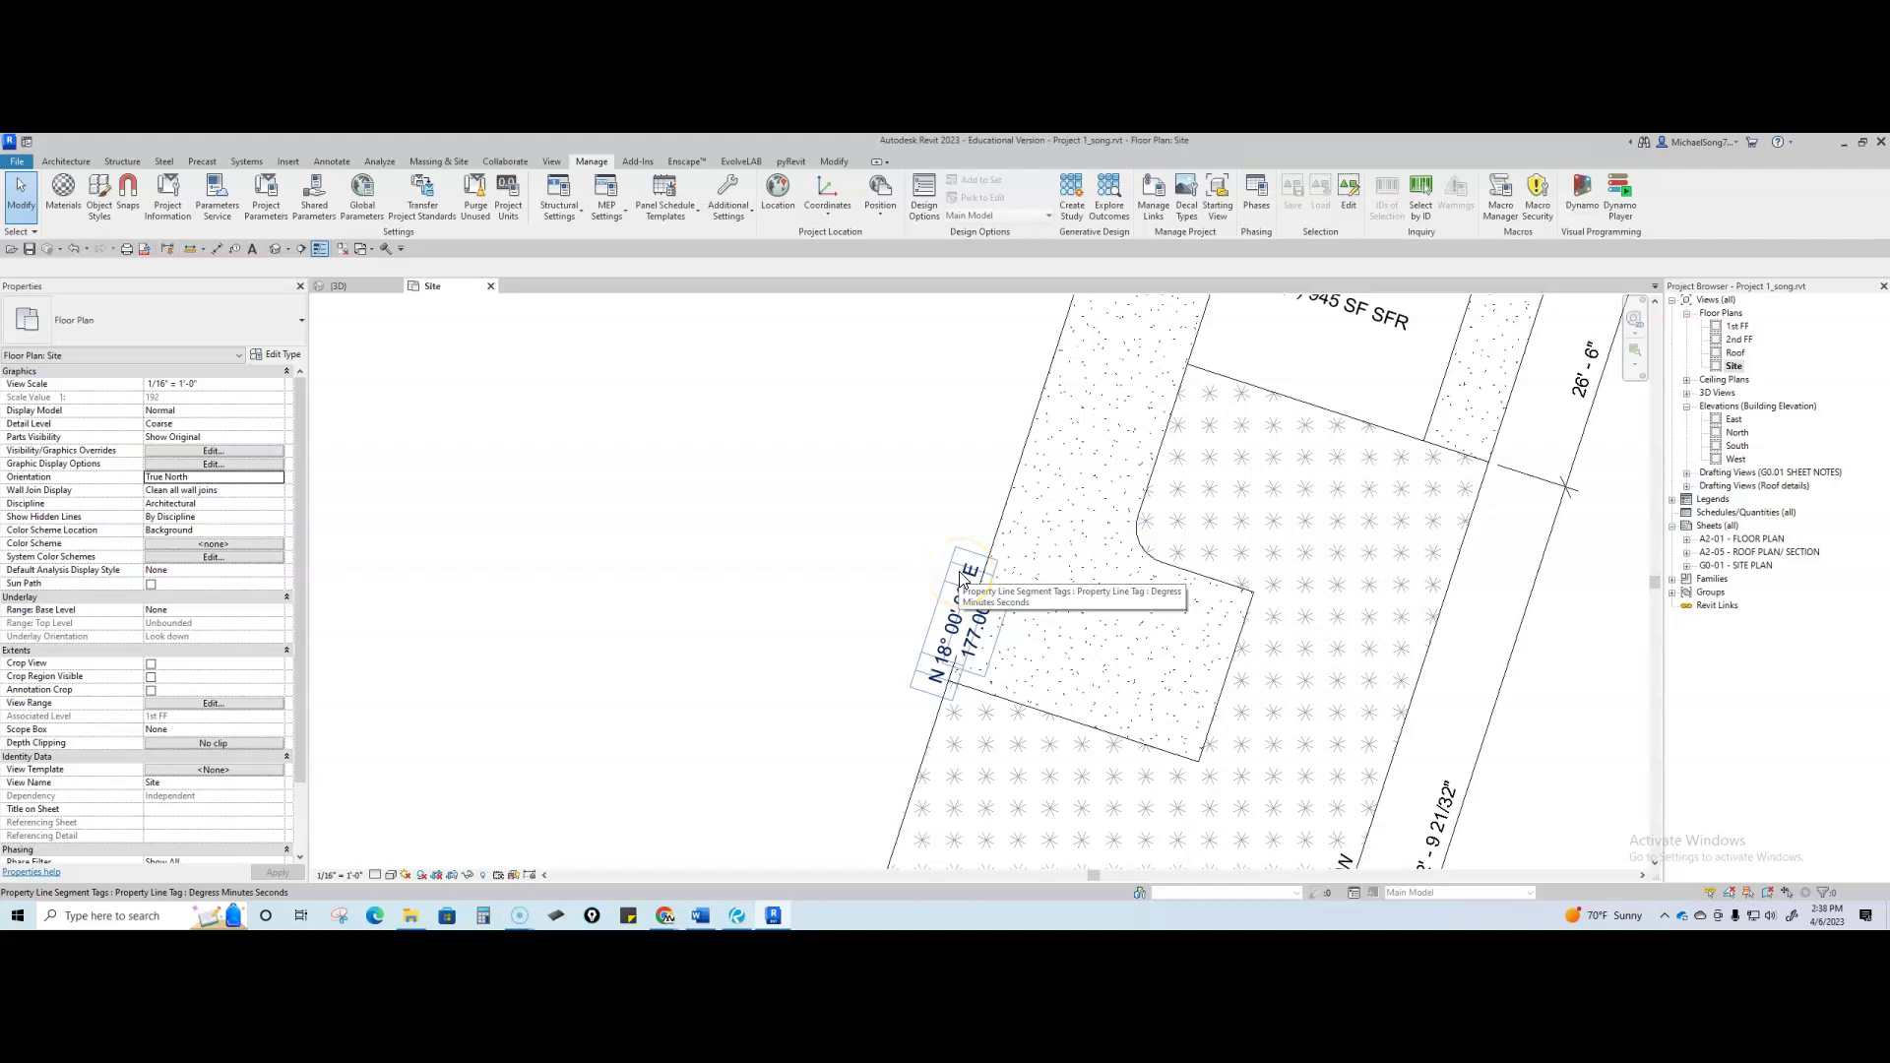
scroll(962, 581, down, 3)
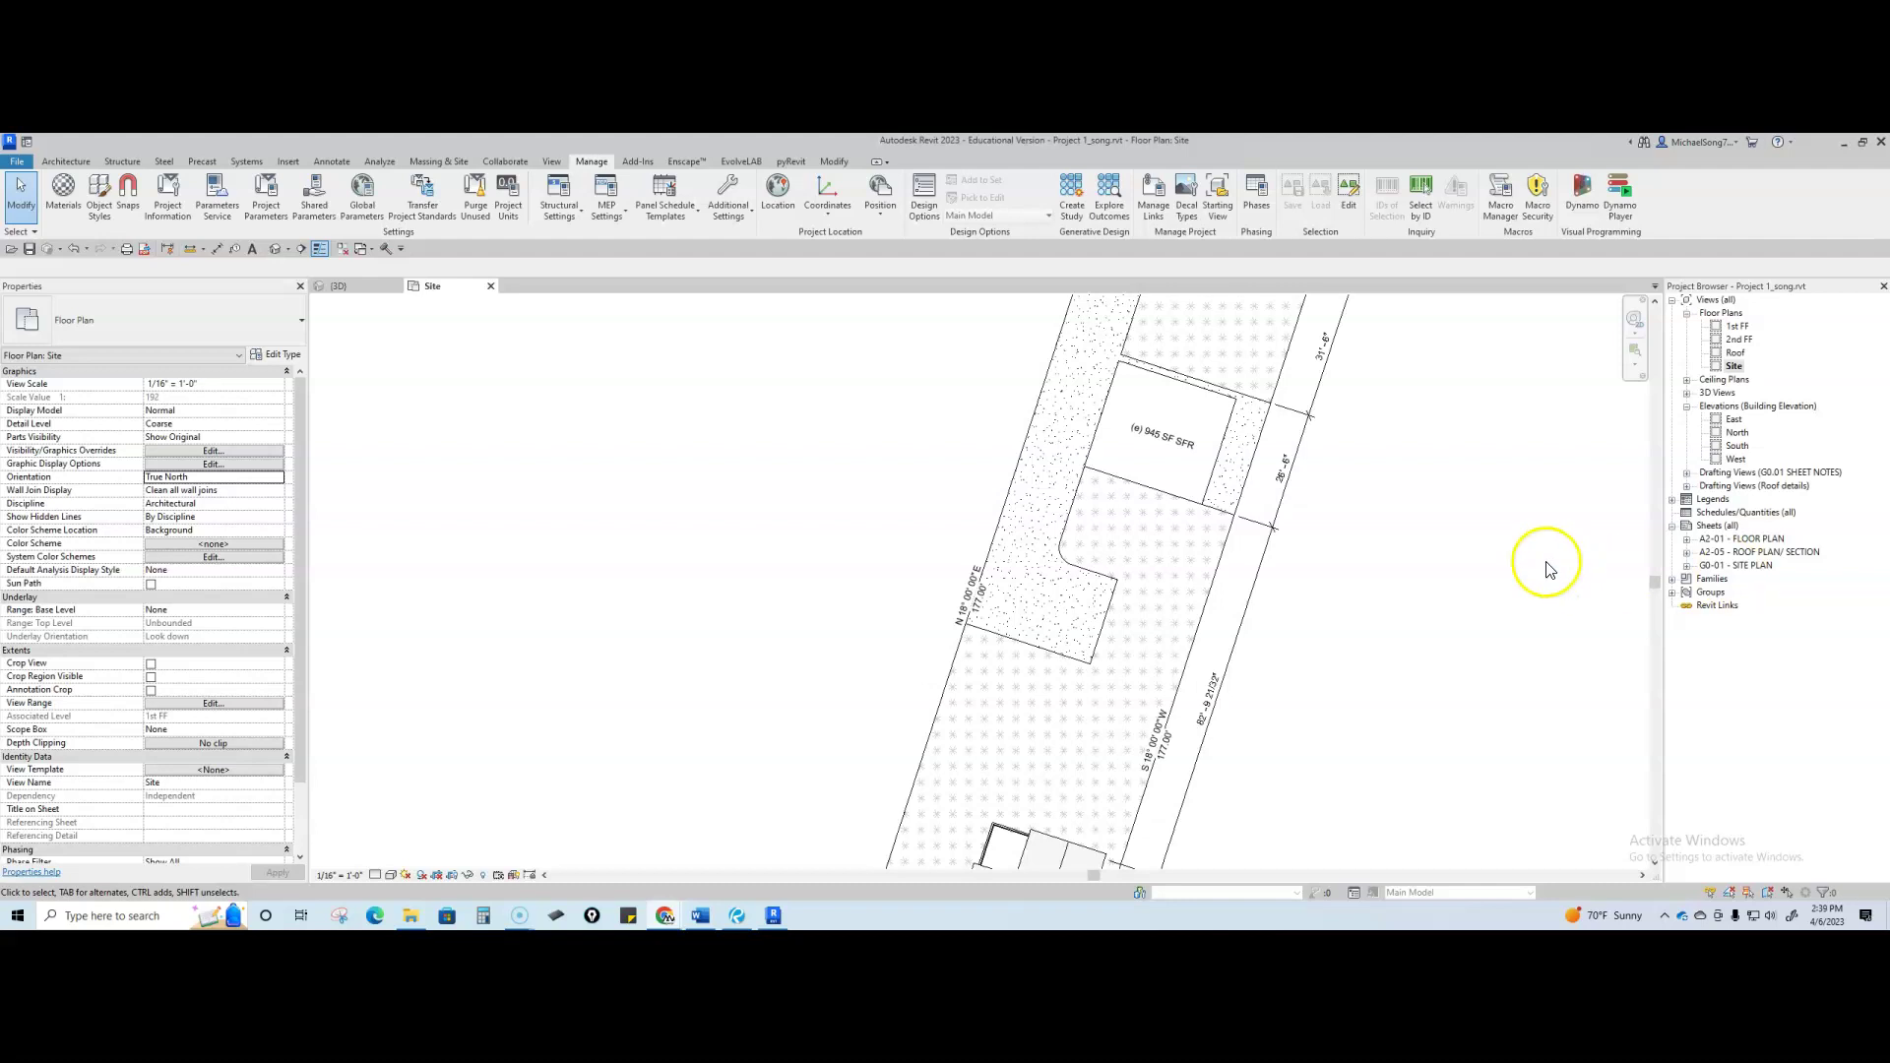
scroll(1548, 569, down, 3)
middle_drag(1561, 641, 1291, 620)
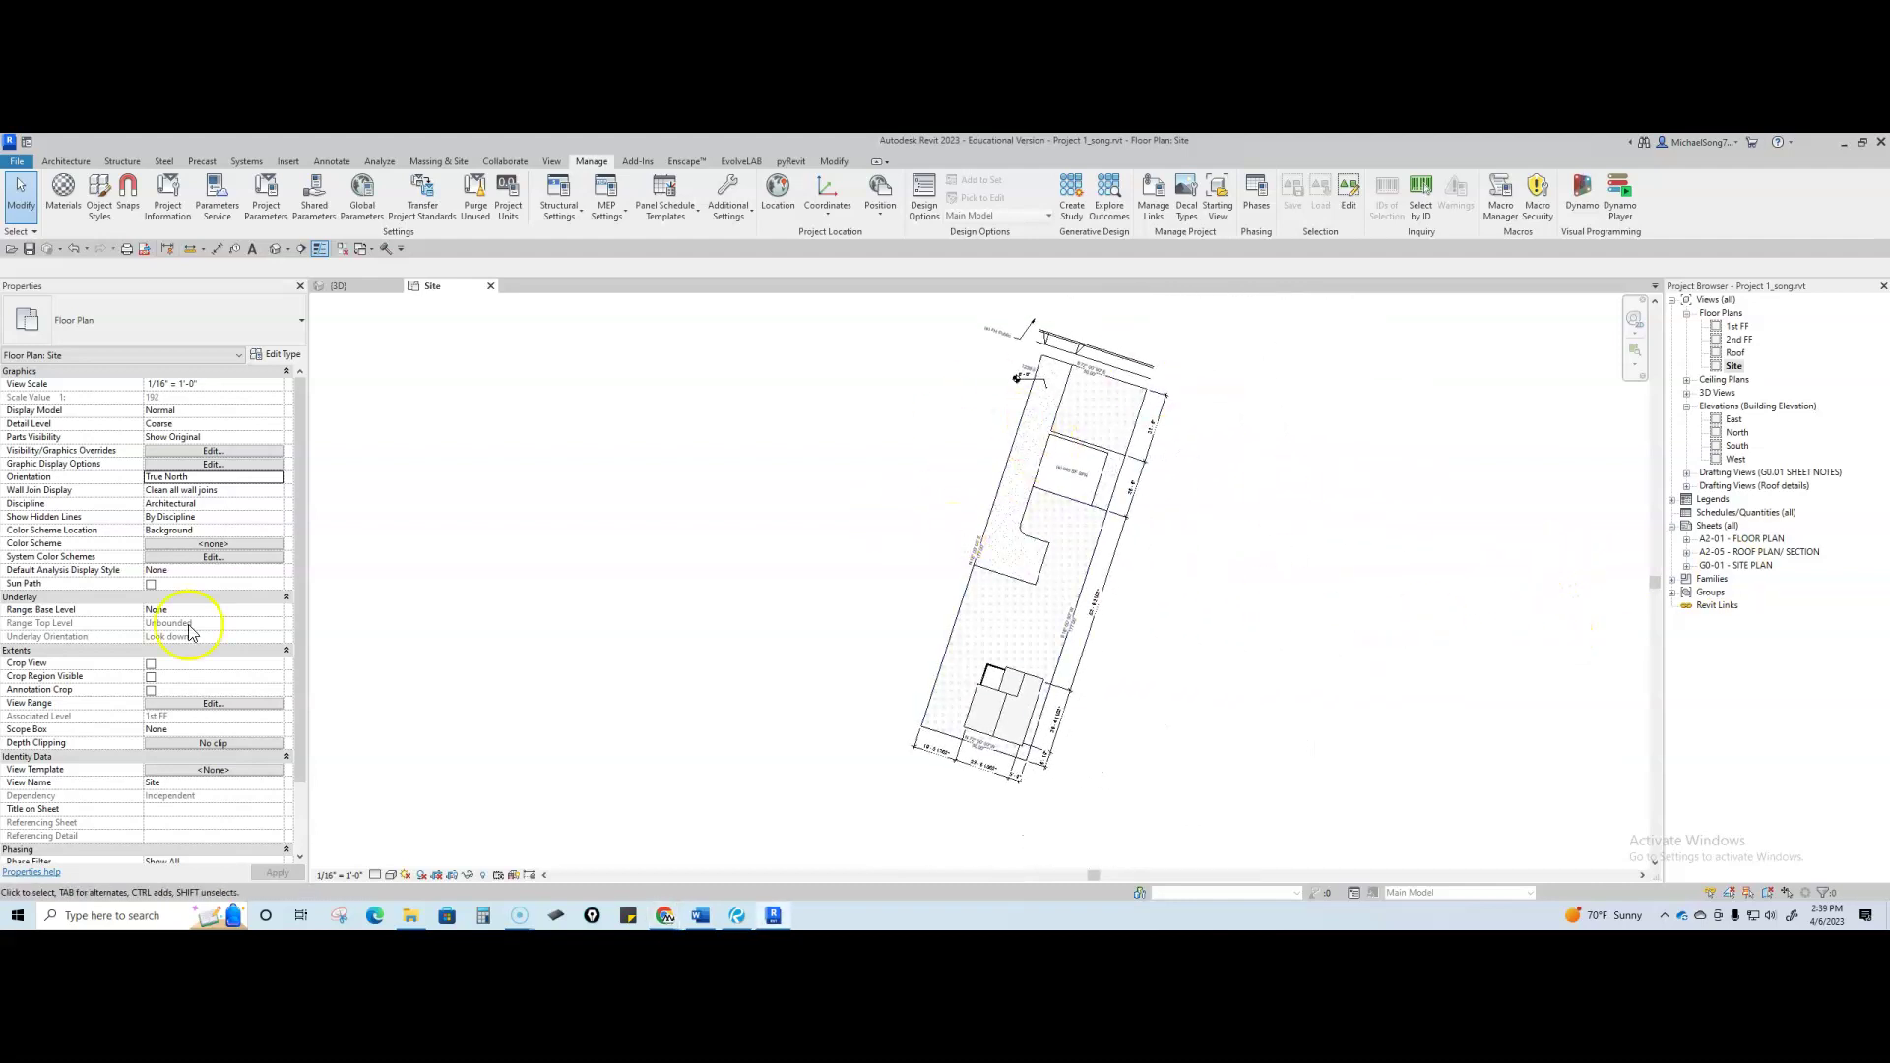
- Switch the Site view's orientation to Project North for comparison and return it to True North
click(278, 479)
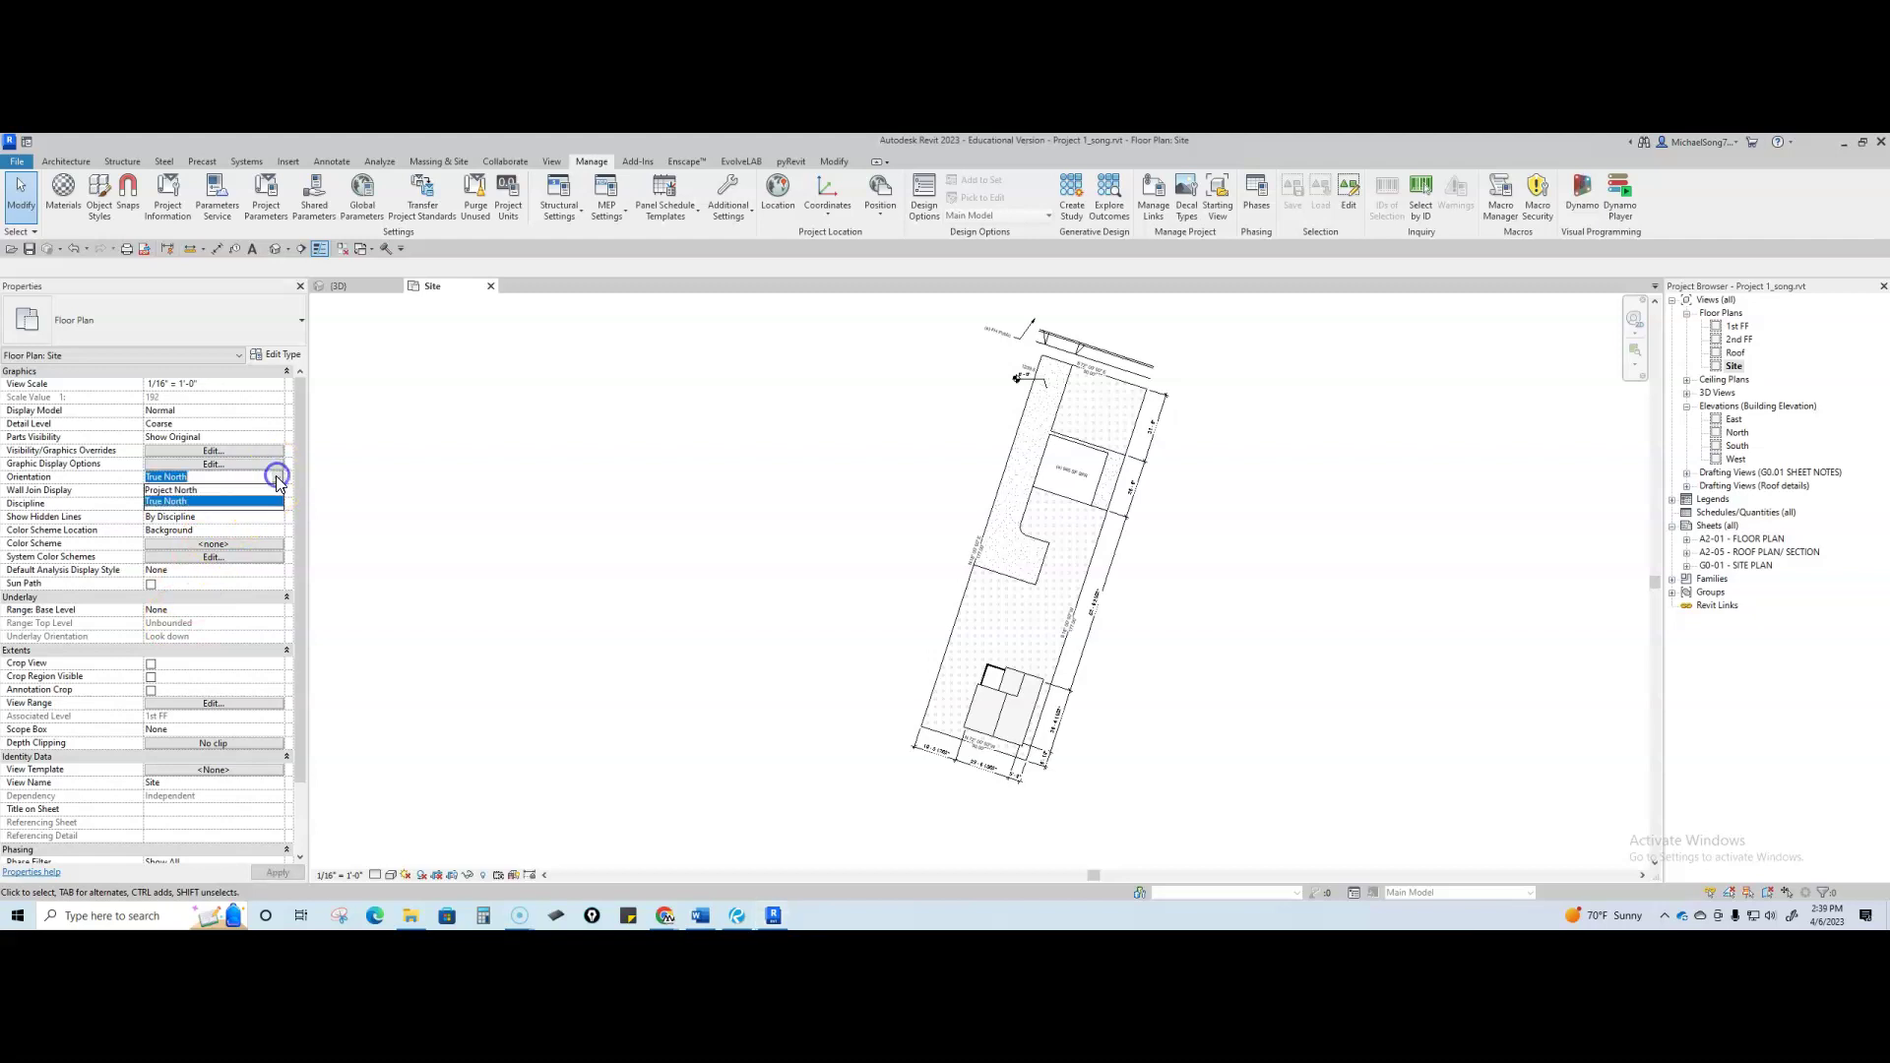
click(171, 491)
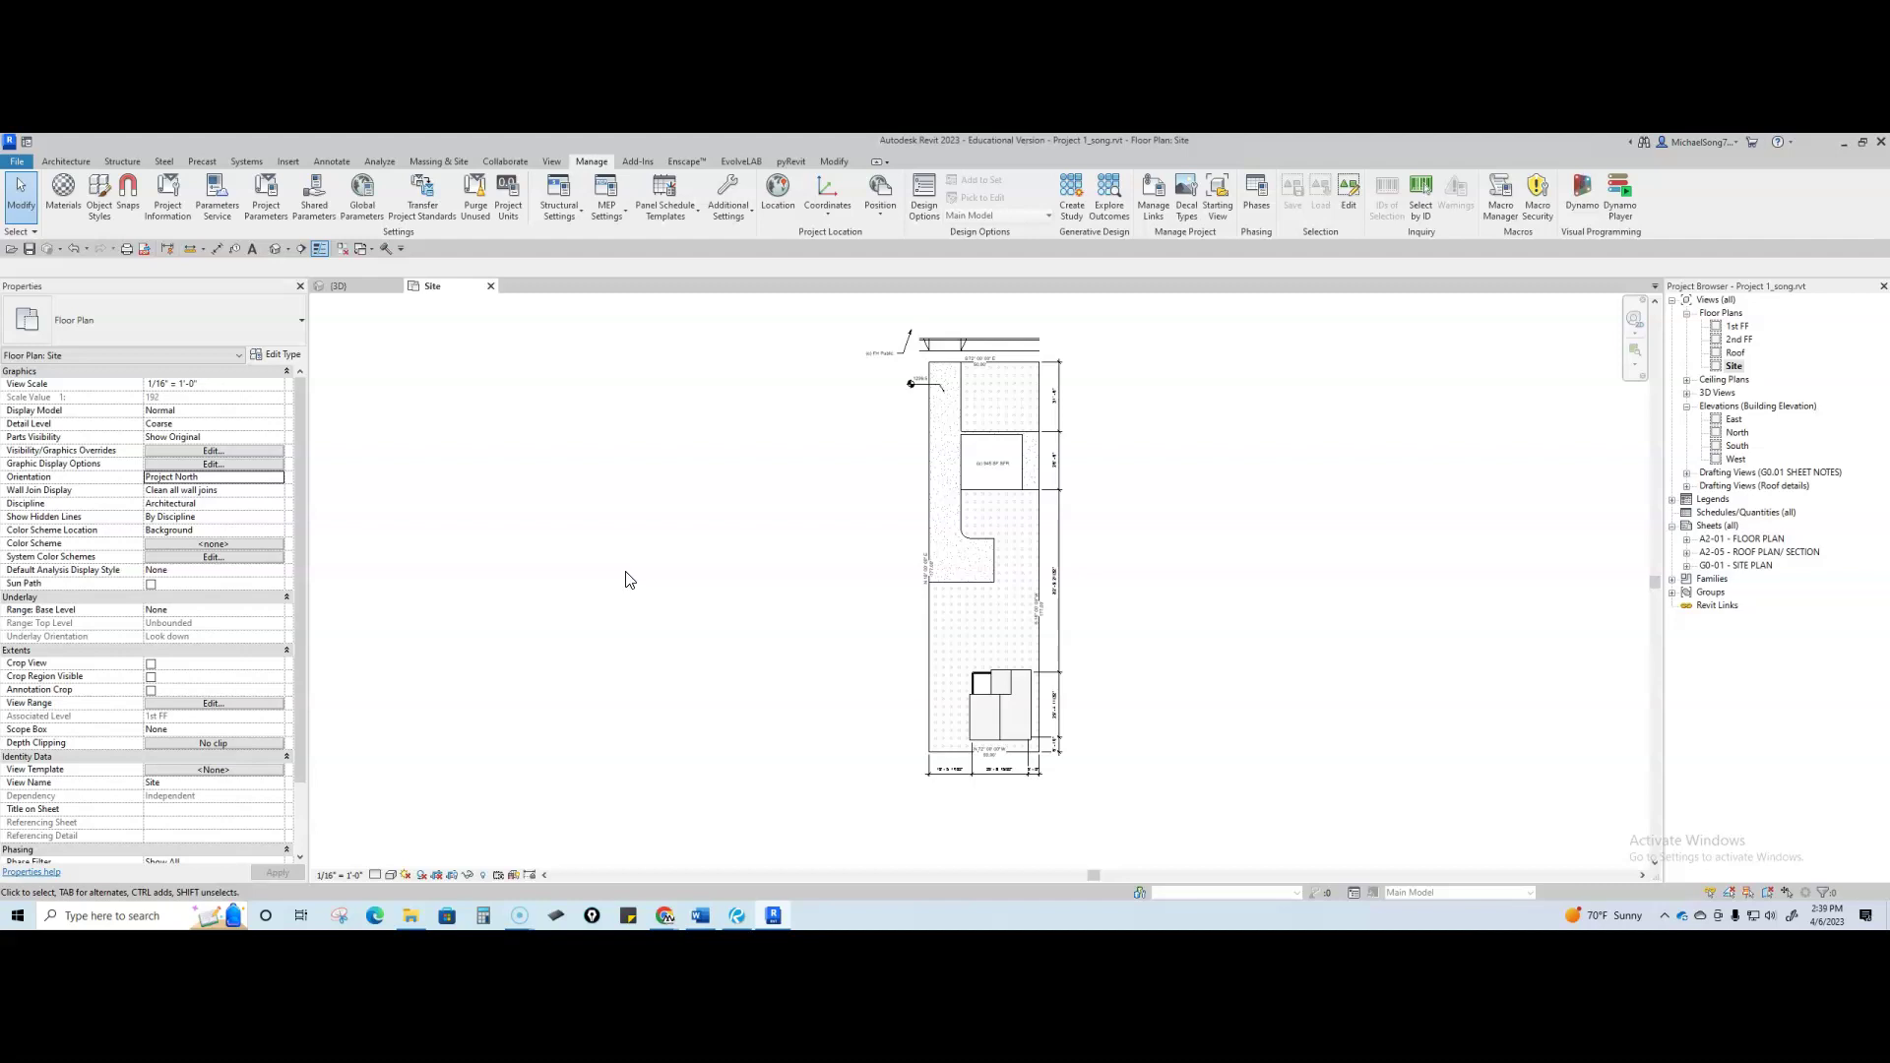
click(278, 480)
click(193, 503)
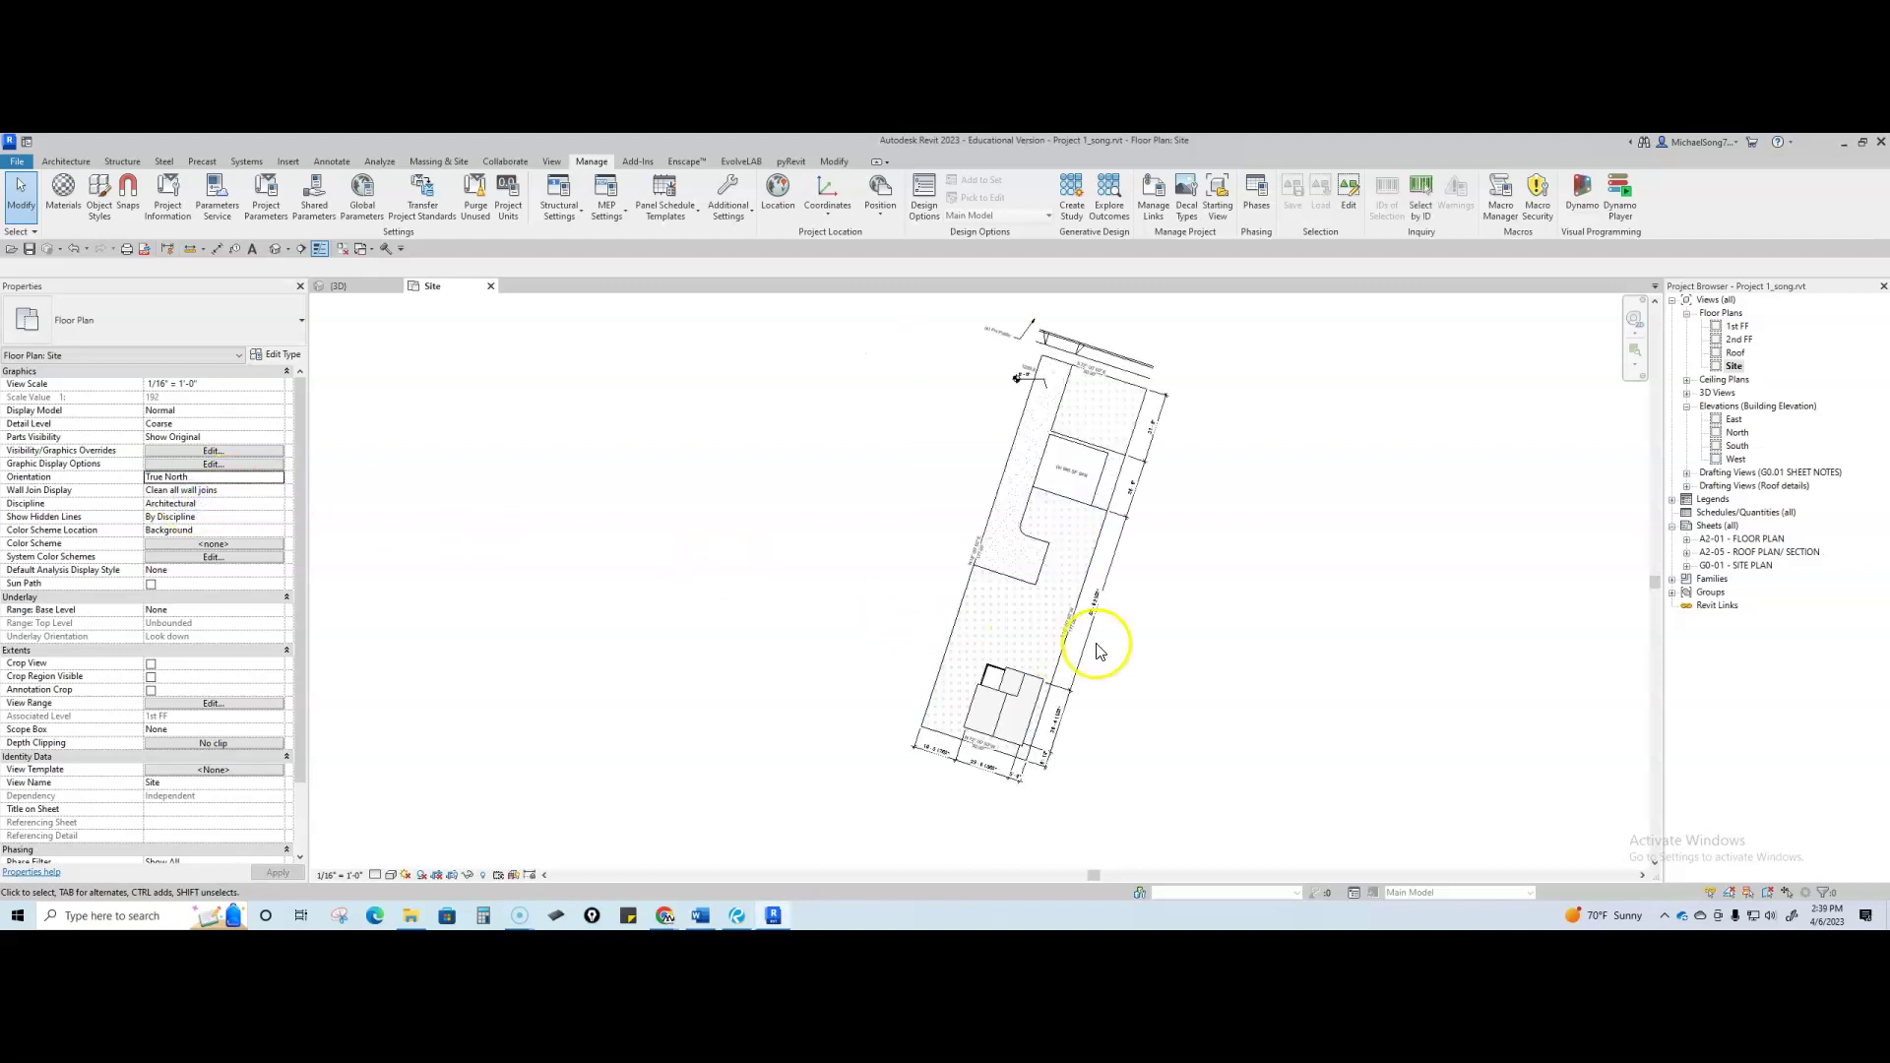
- Place a North Arrow symbol of type With Circle beside the southeast corner of the site and end the symbol command
scroll(984, 582, up, 3)
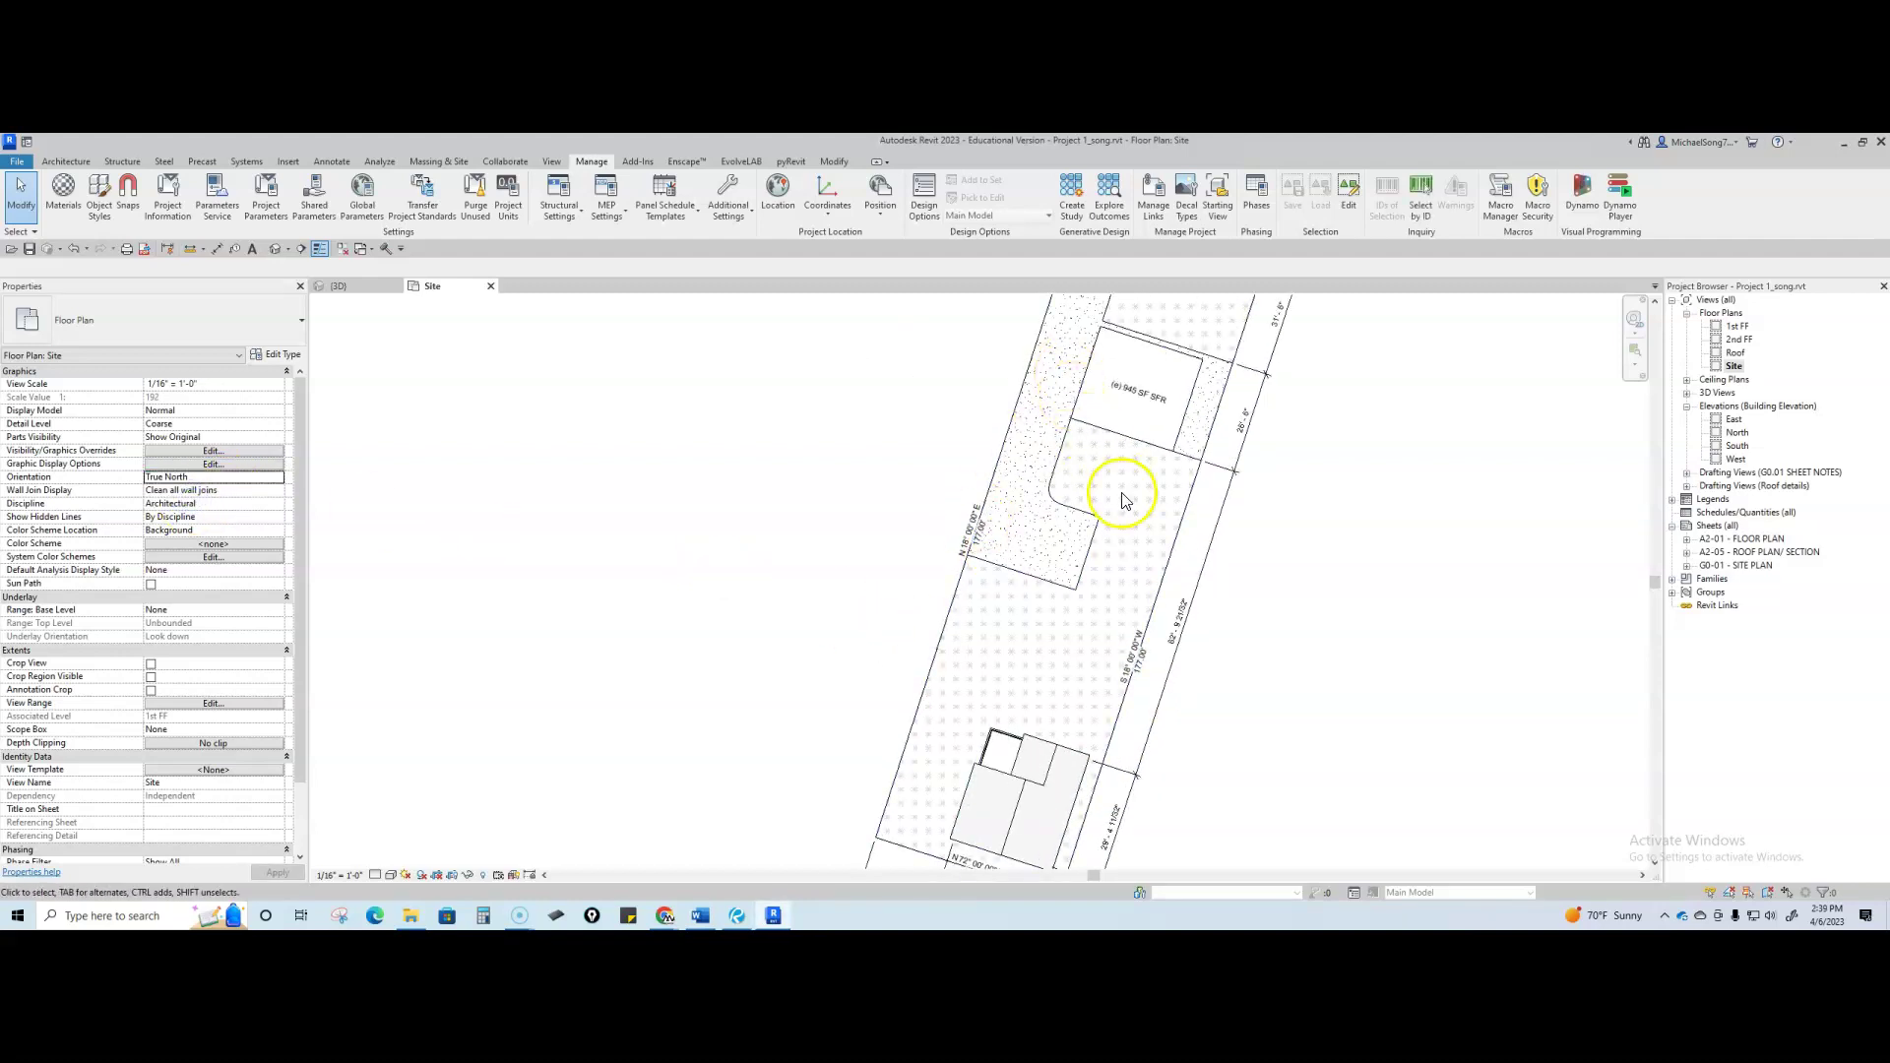
scroll(1123, 500, down, 3)
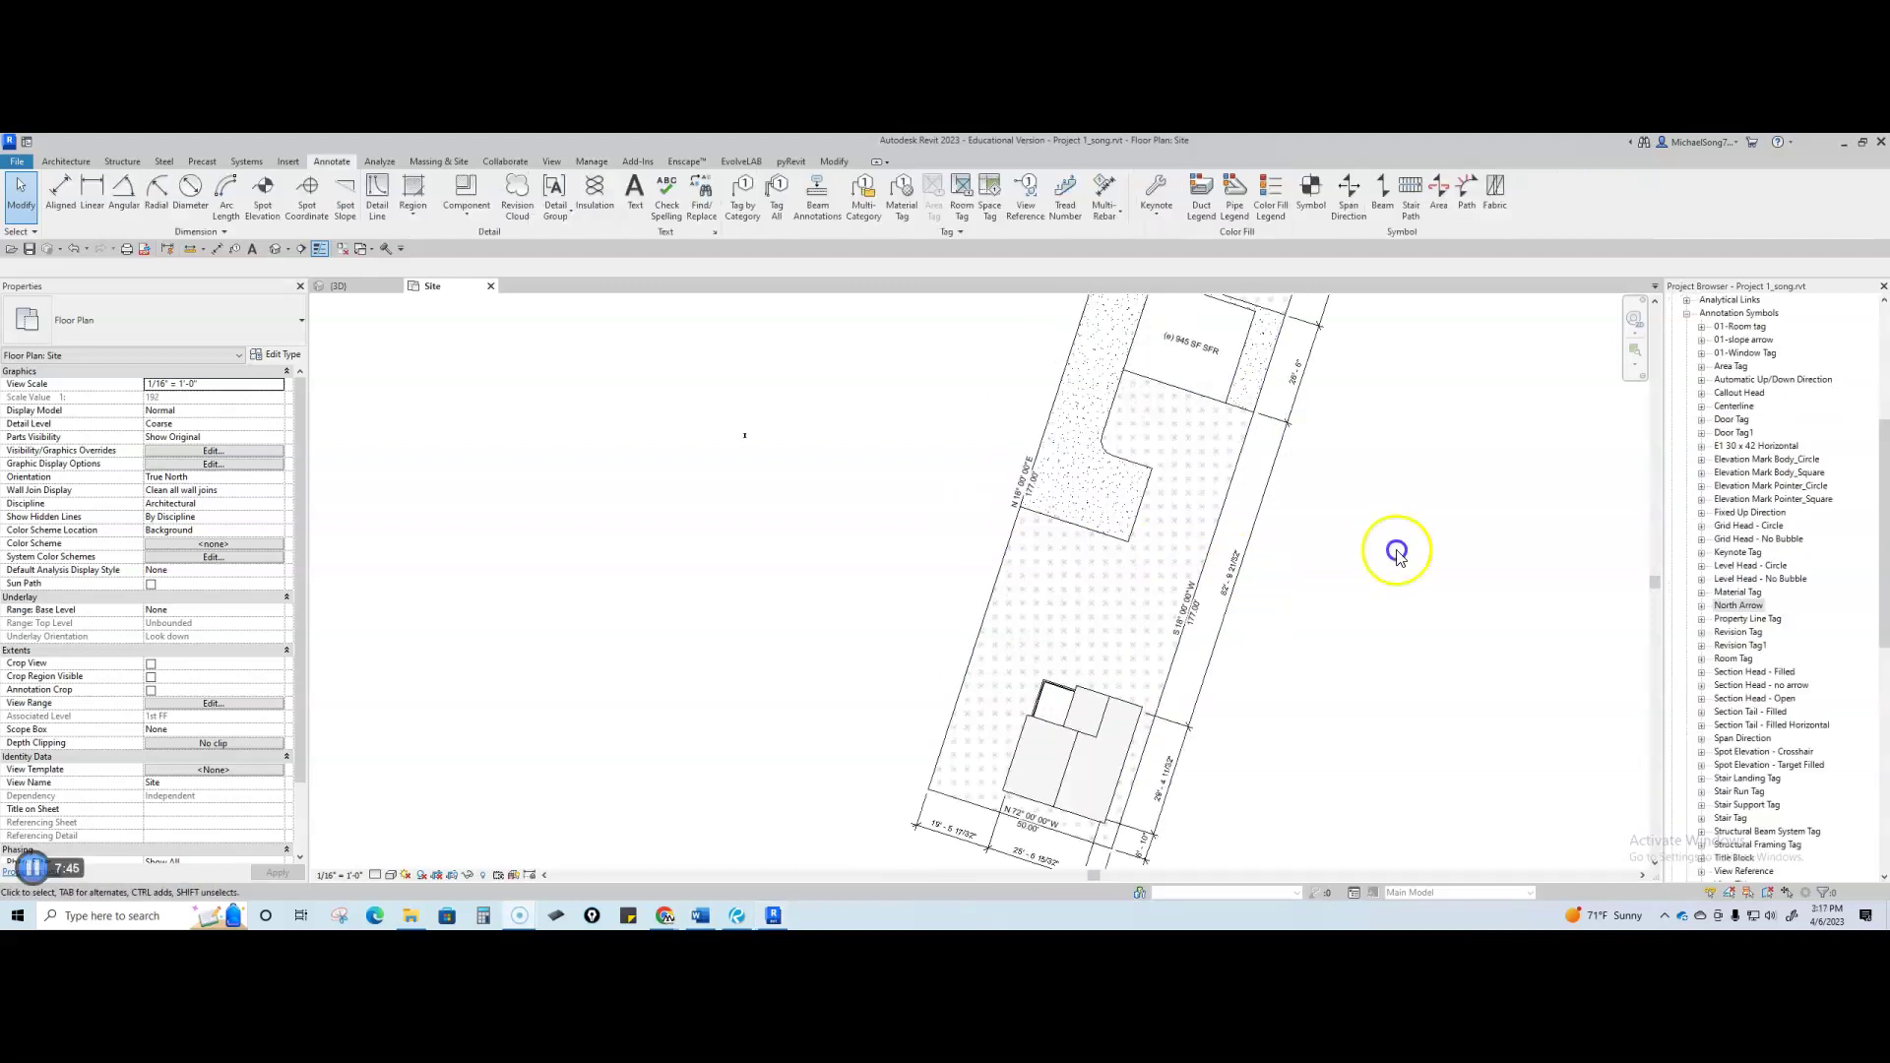
scroll(1378, 566, down, 2)
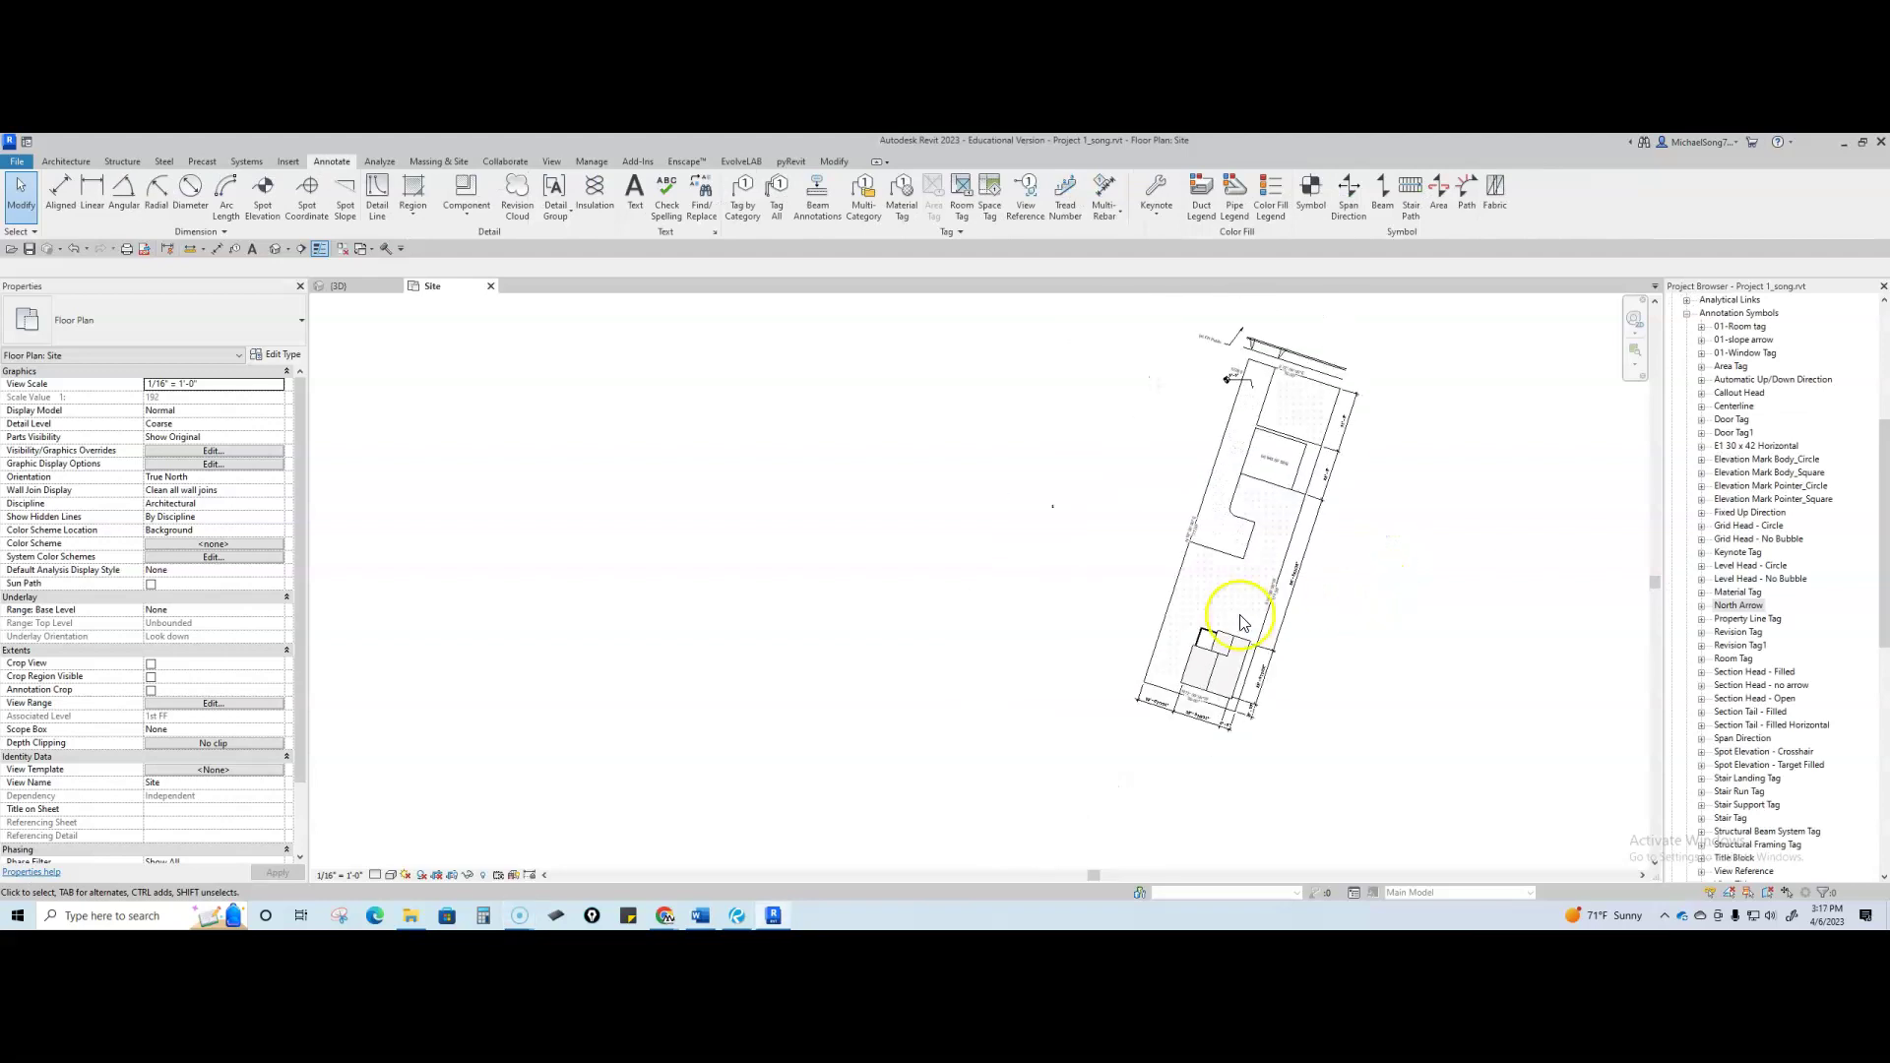
middle_drag(1392, 613, 1135, 641)
scroll(1202, 609, up, 2)
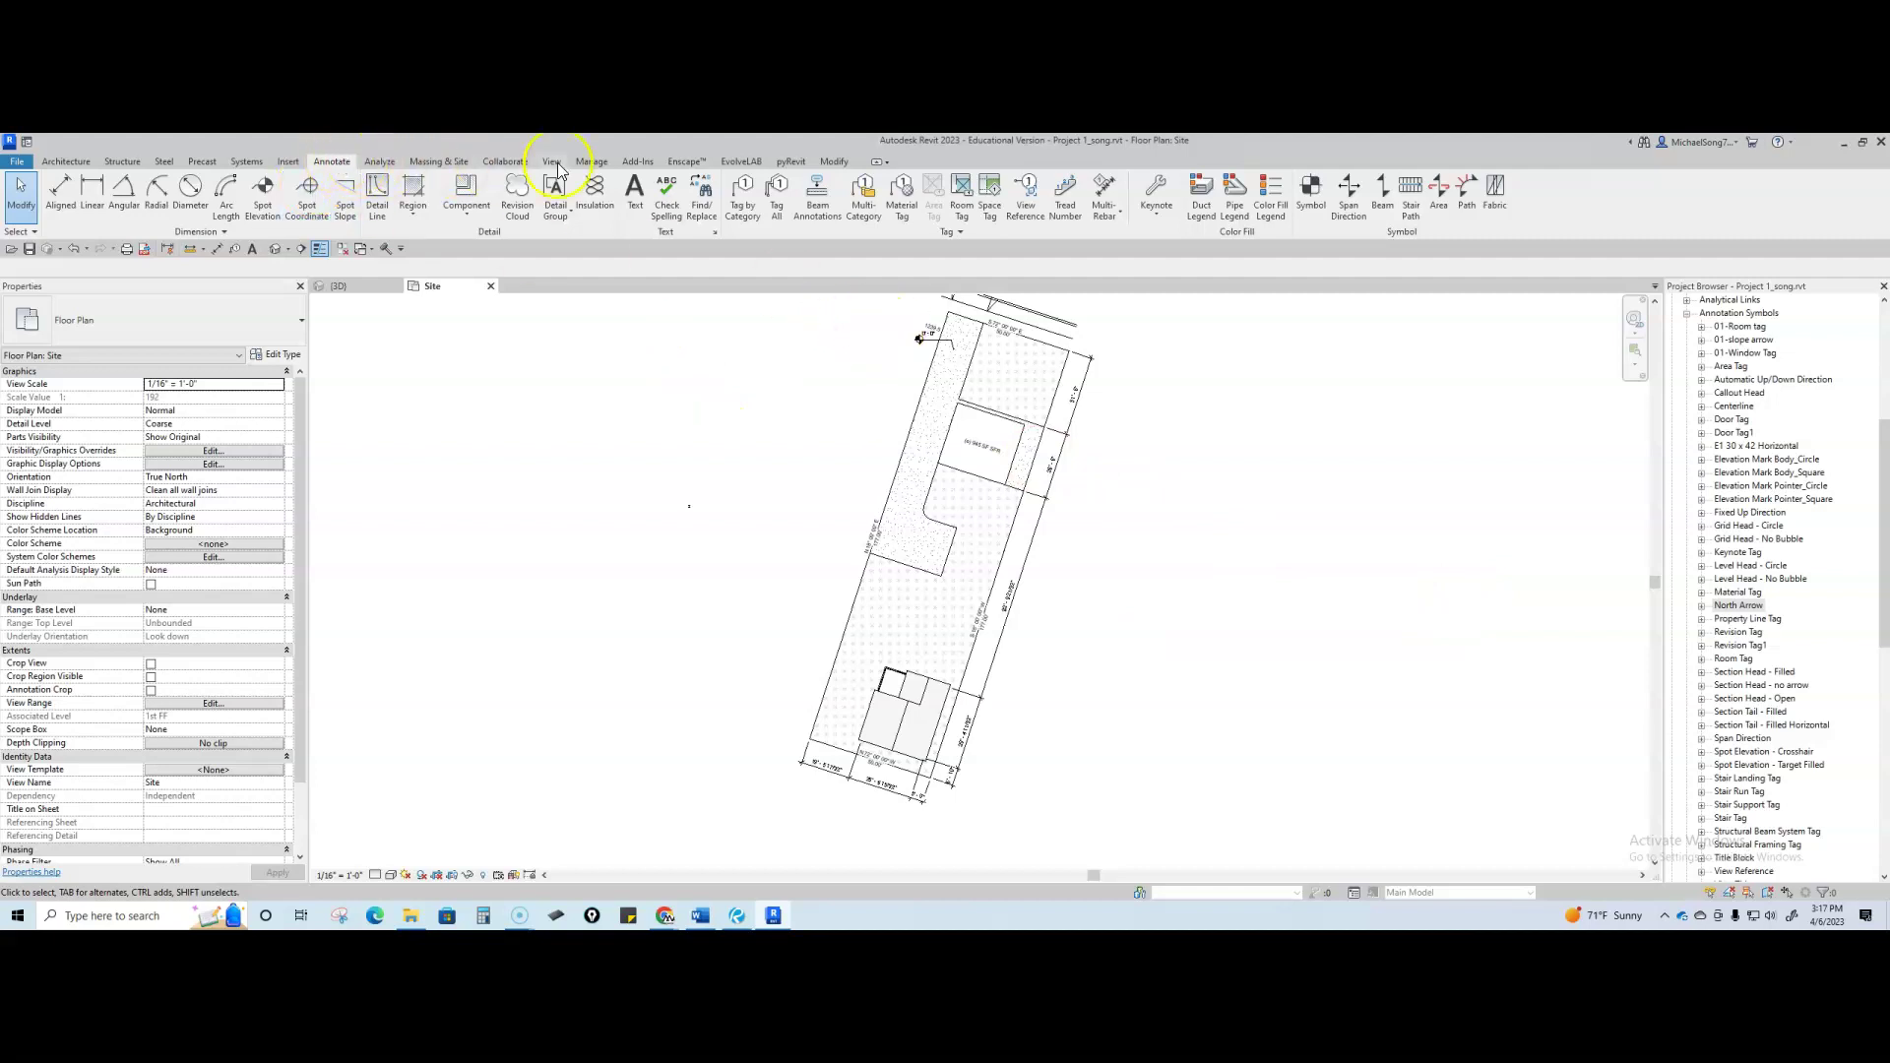
click(1309, 207)
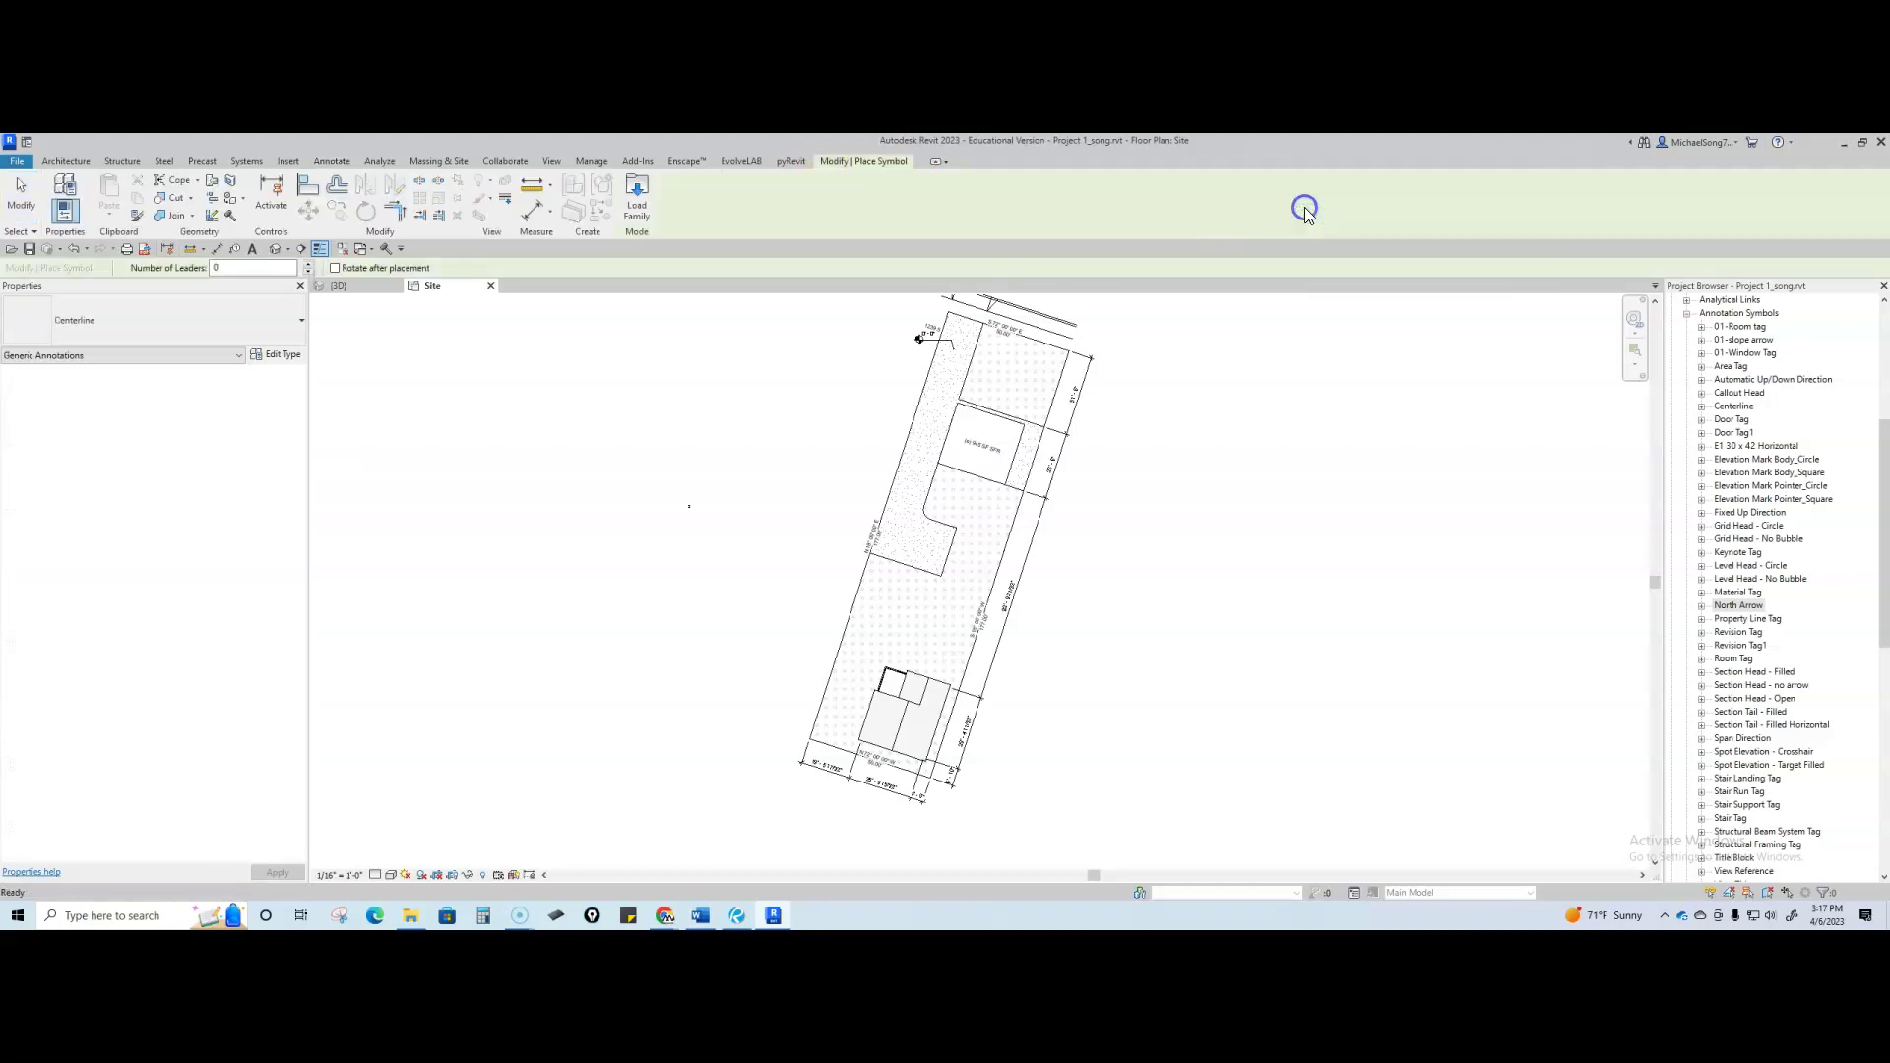
click(264, 317)
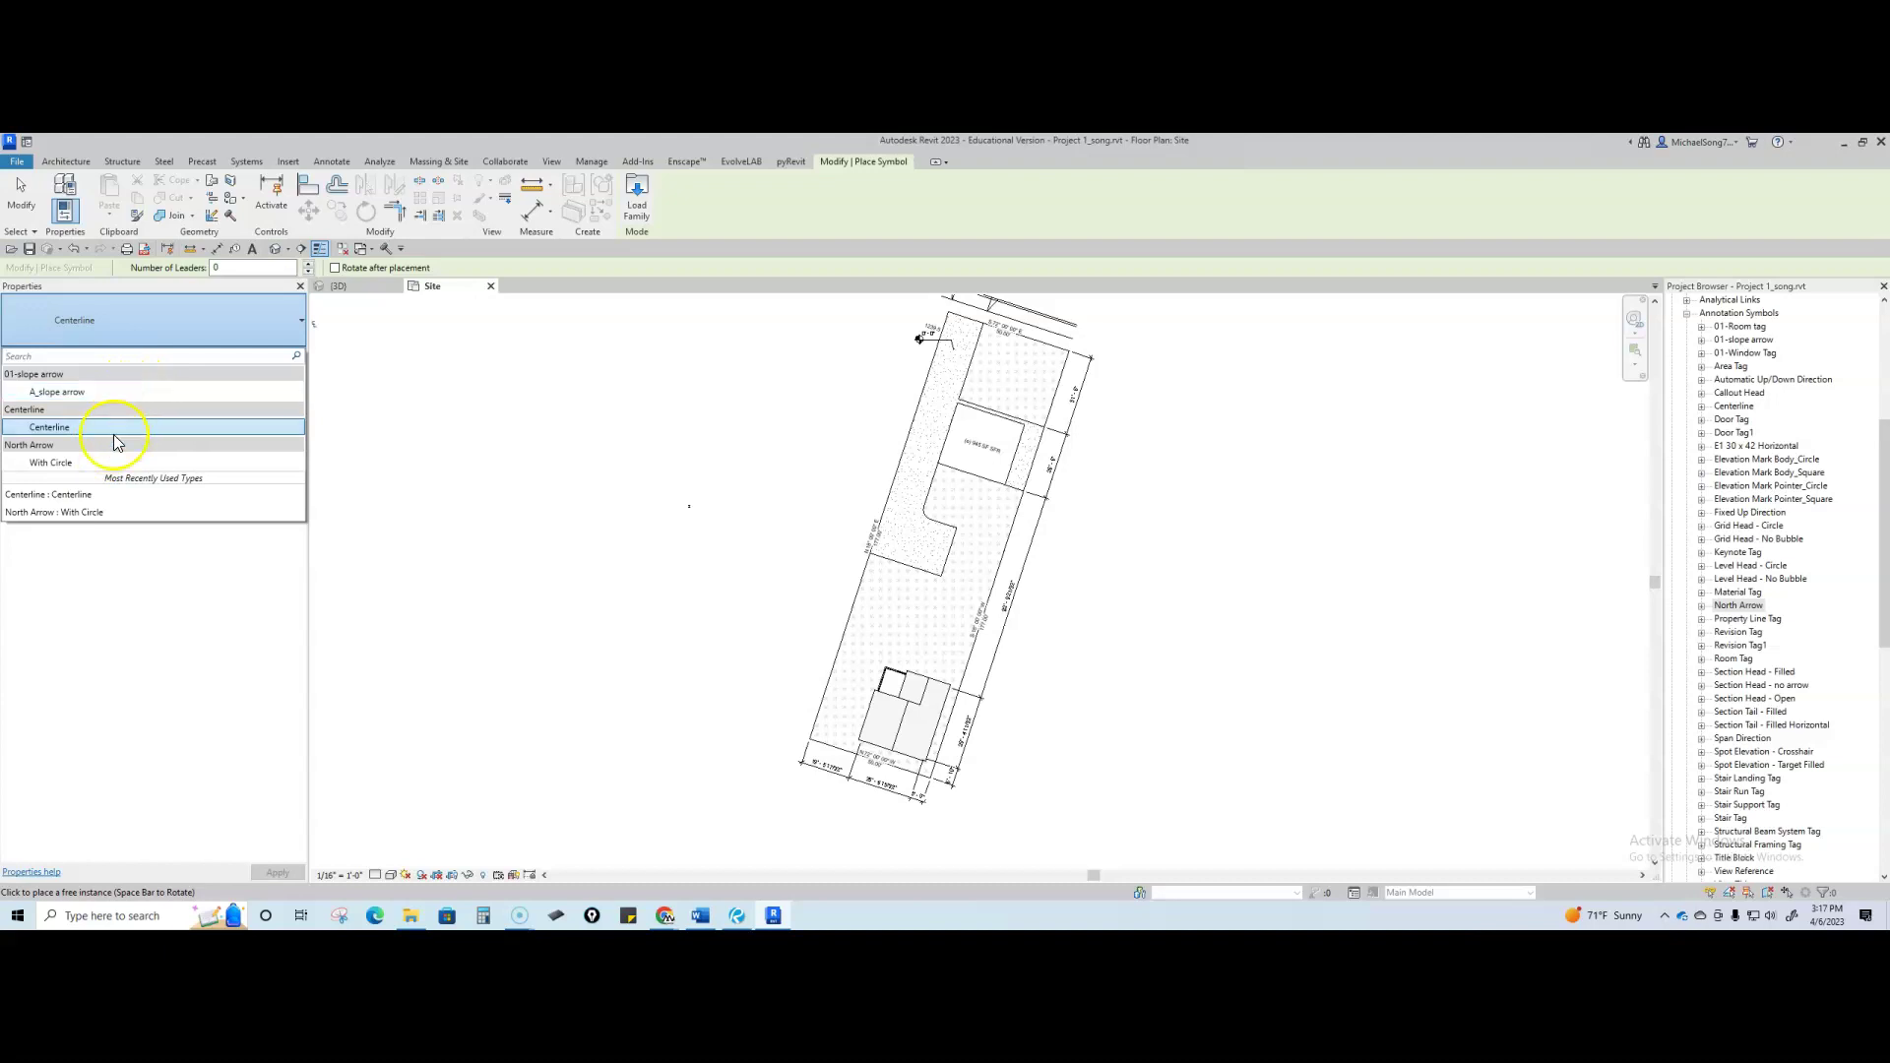
click(56, 464)
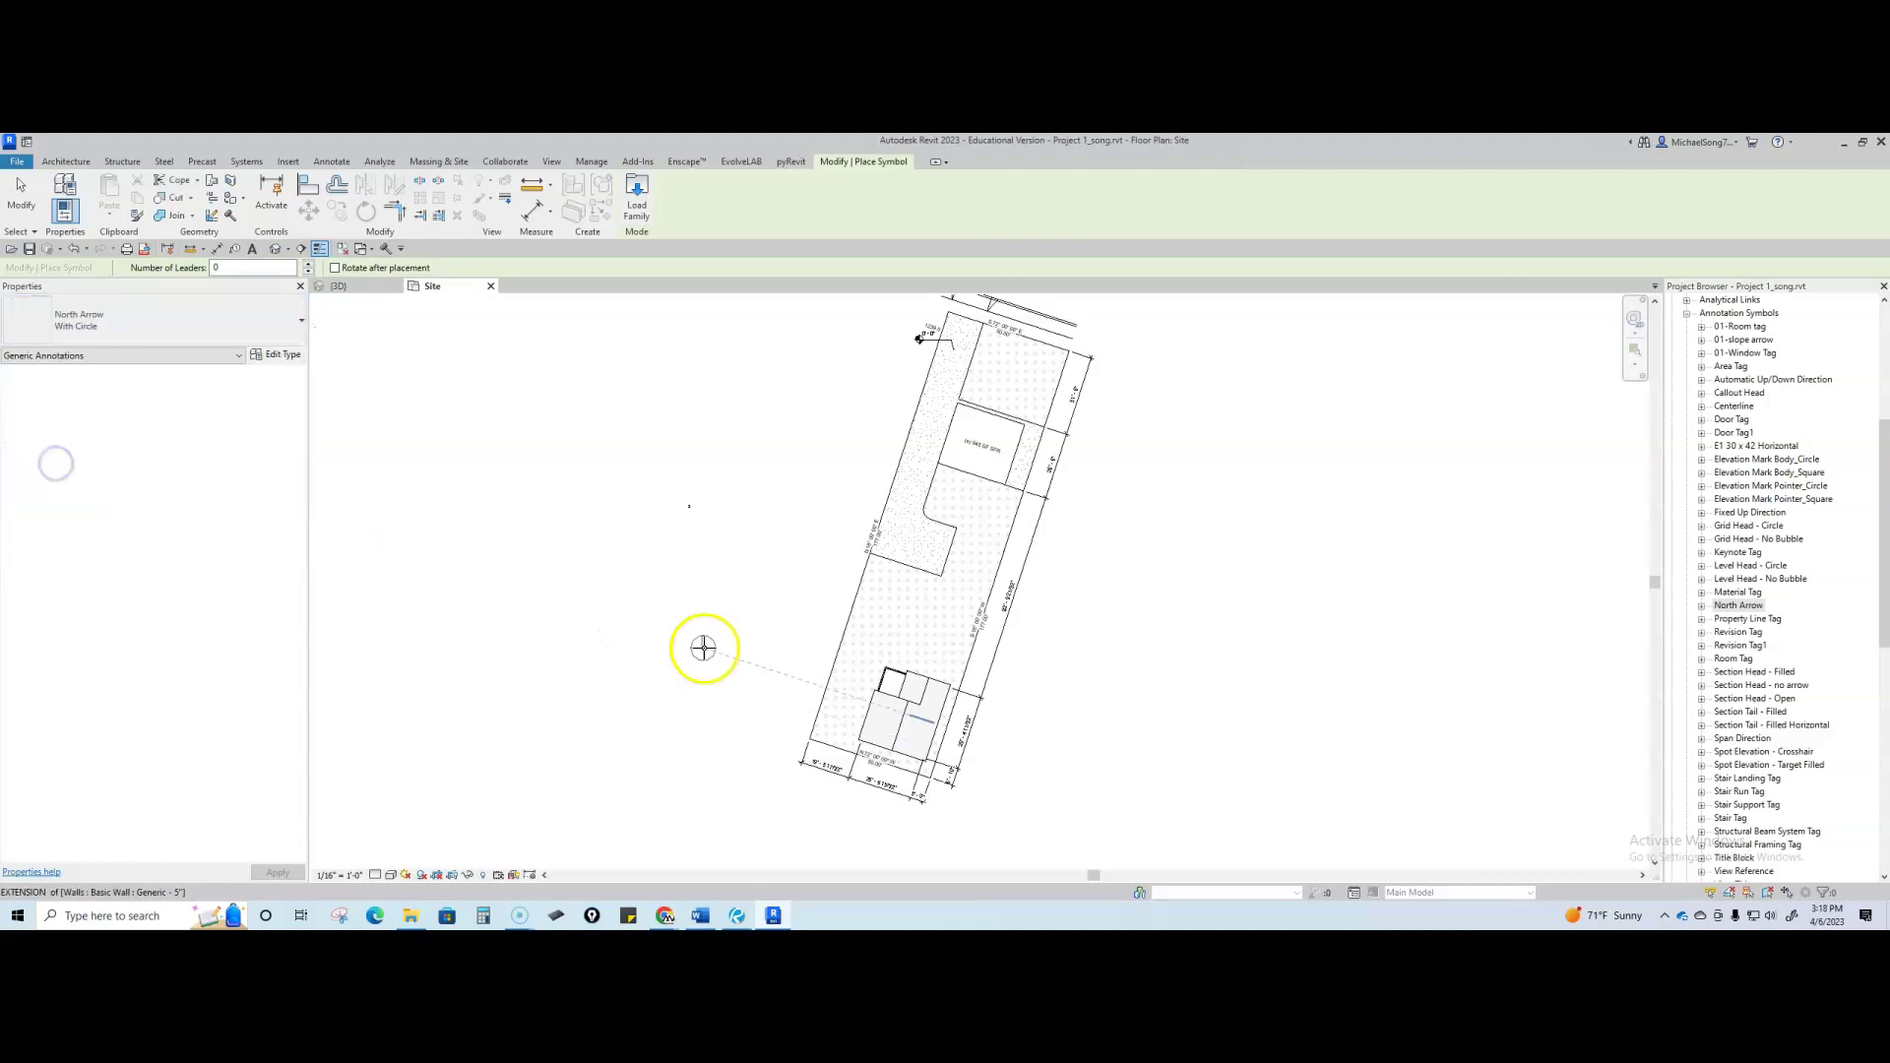
scroll(1029, 776, up, 2)
click(1026, 758)
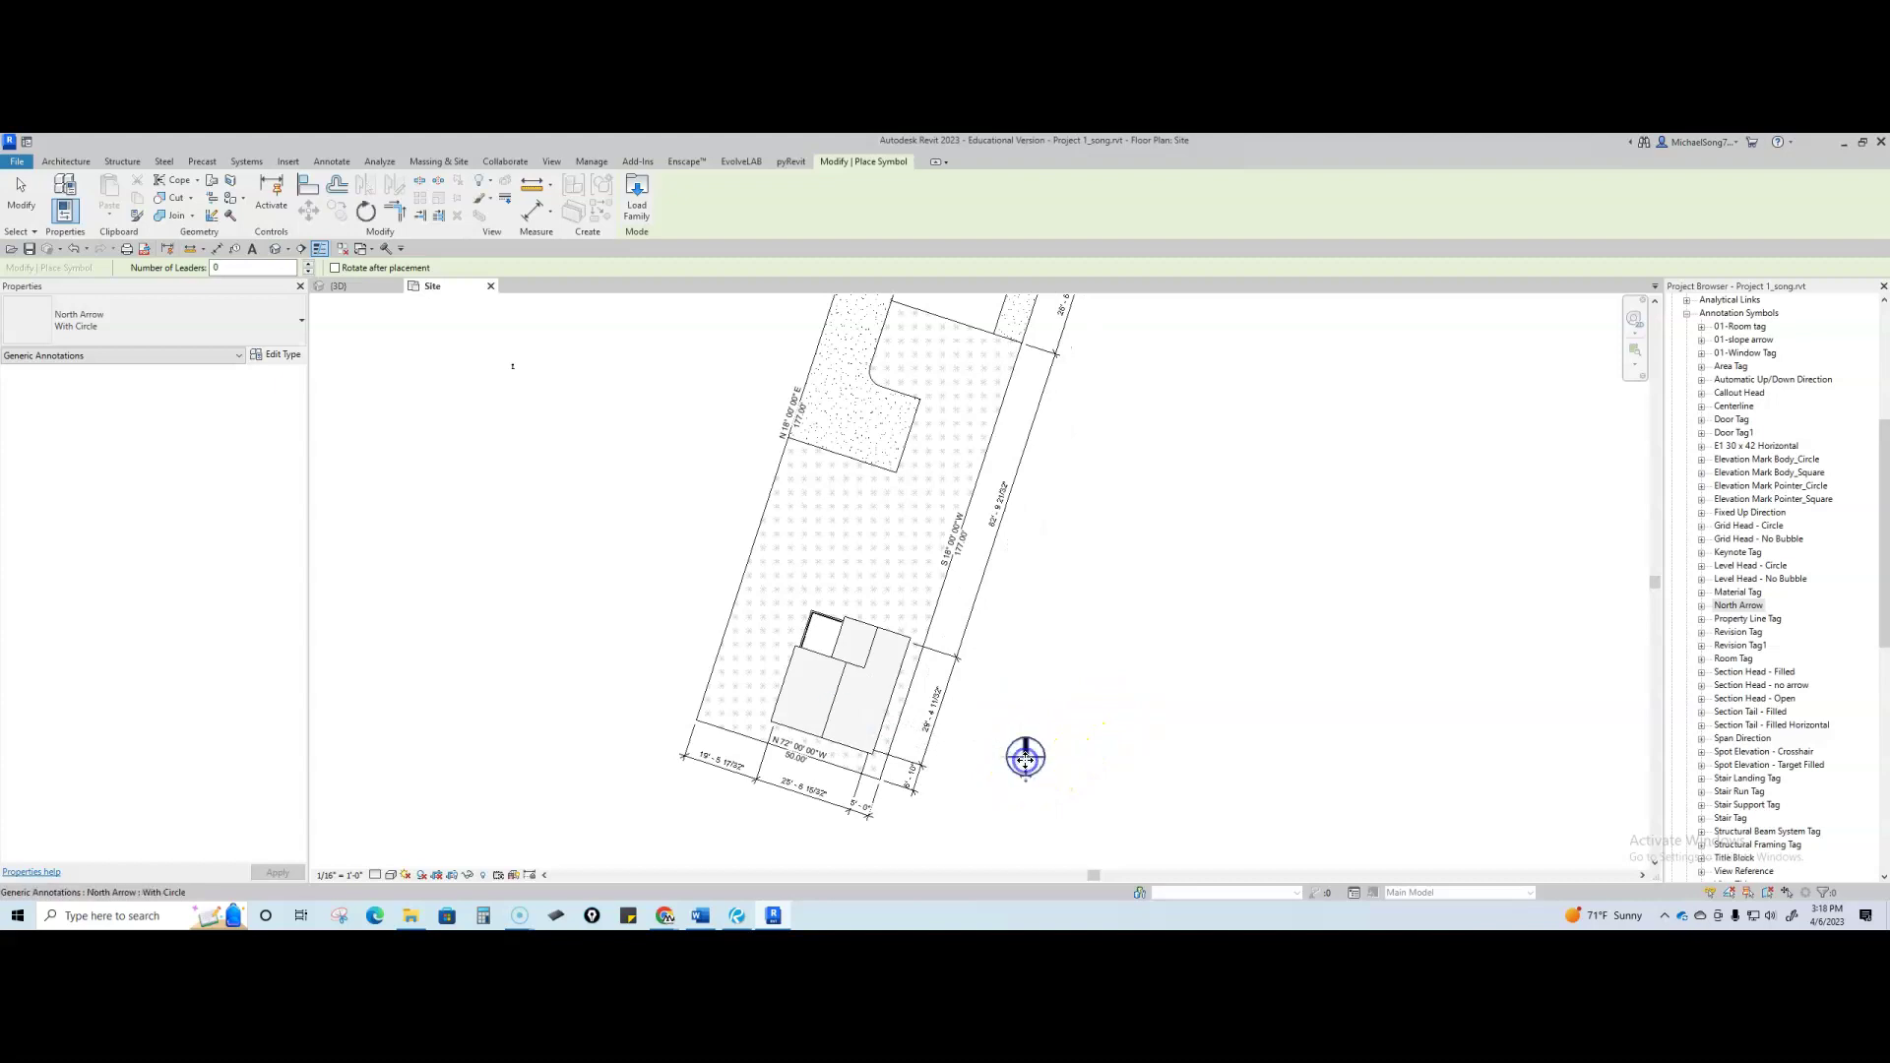
key(Escape)
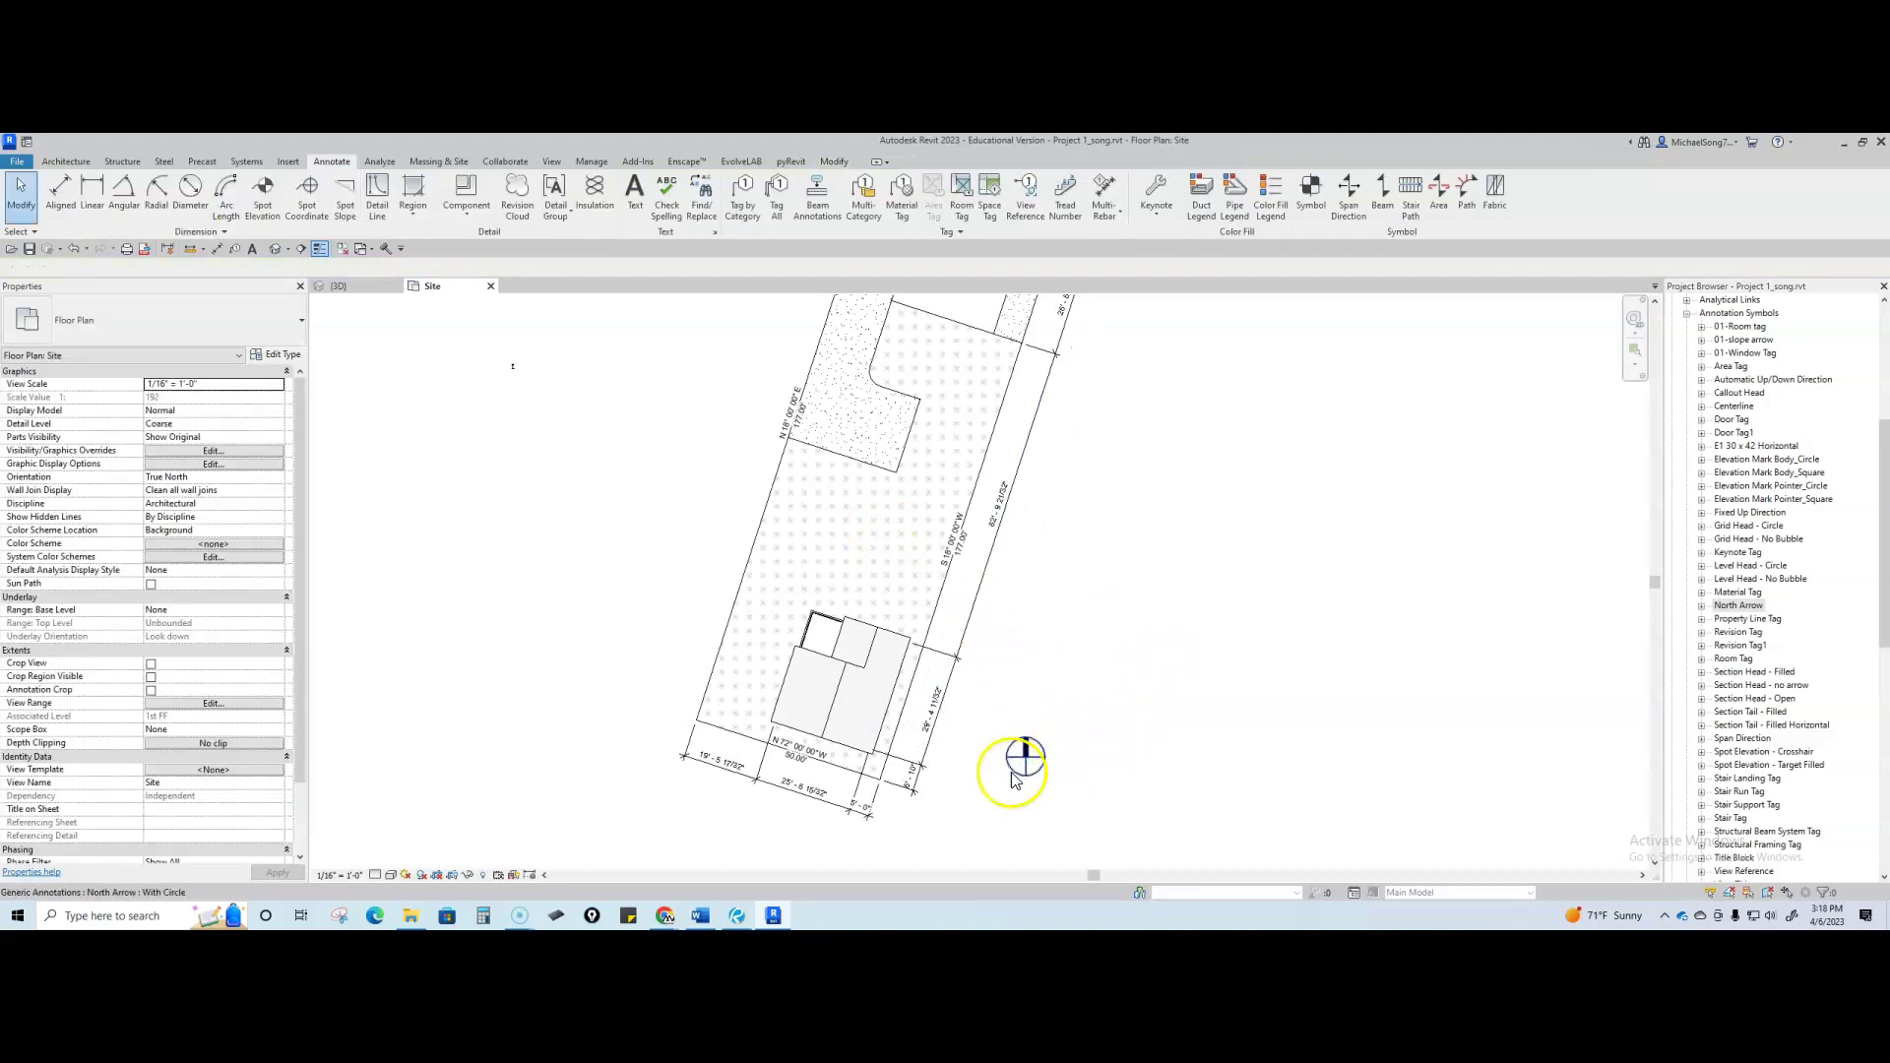
- Rotate the north arrow clockwise from a vertical ray about its default centre to match the tilt of the site
click(1040, 766)
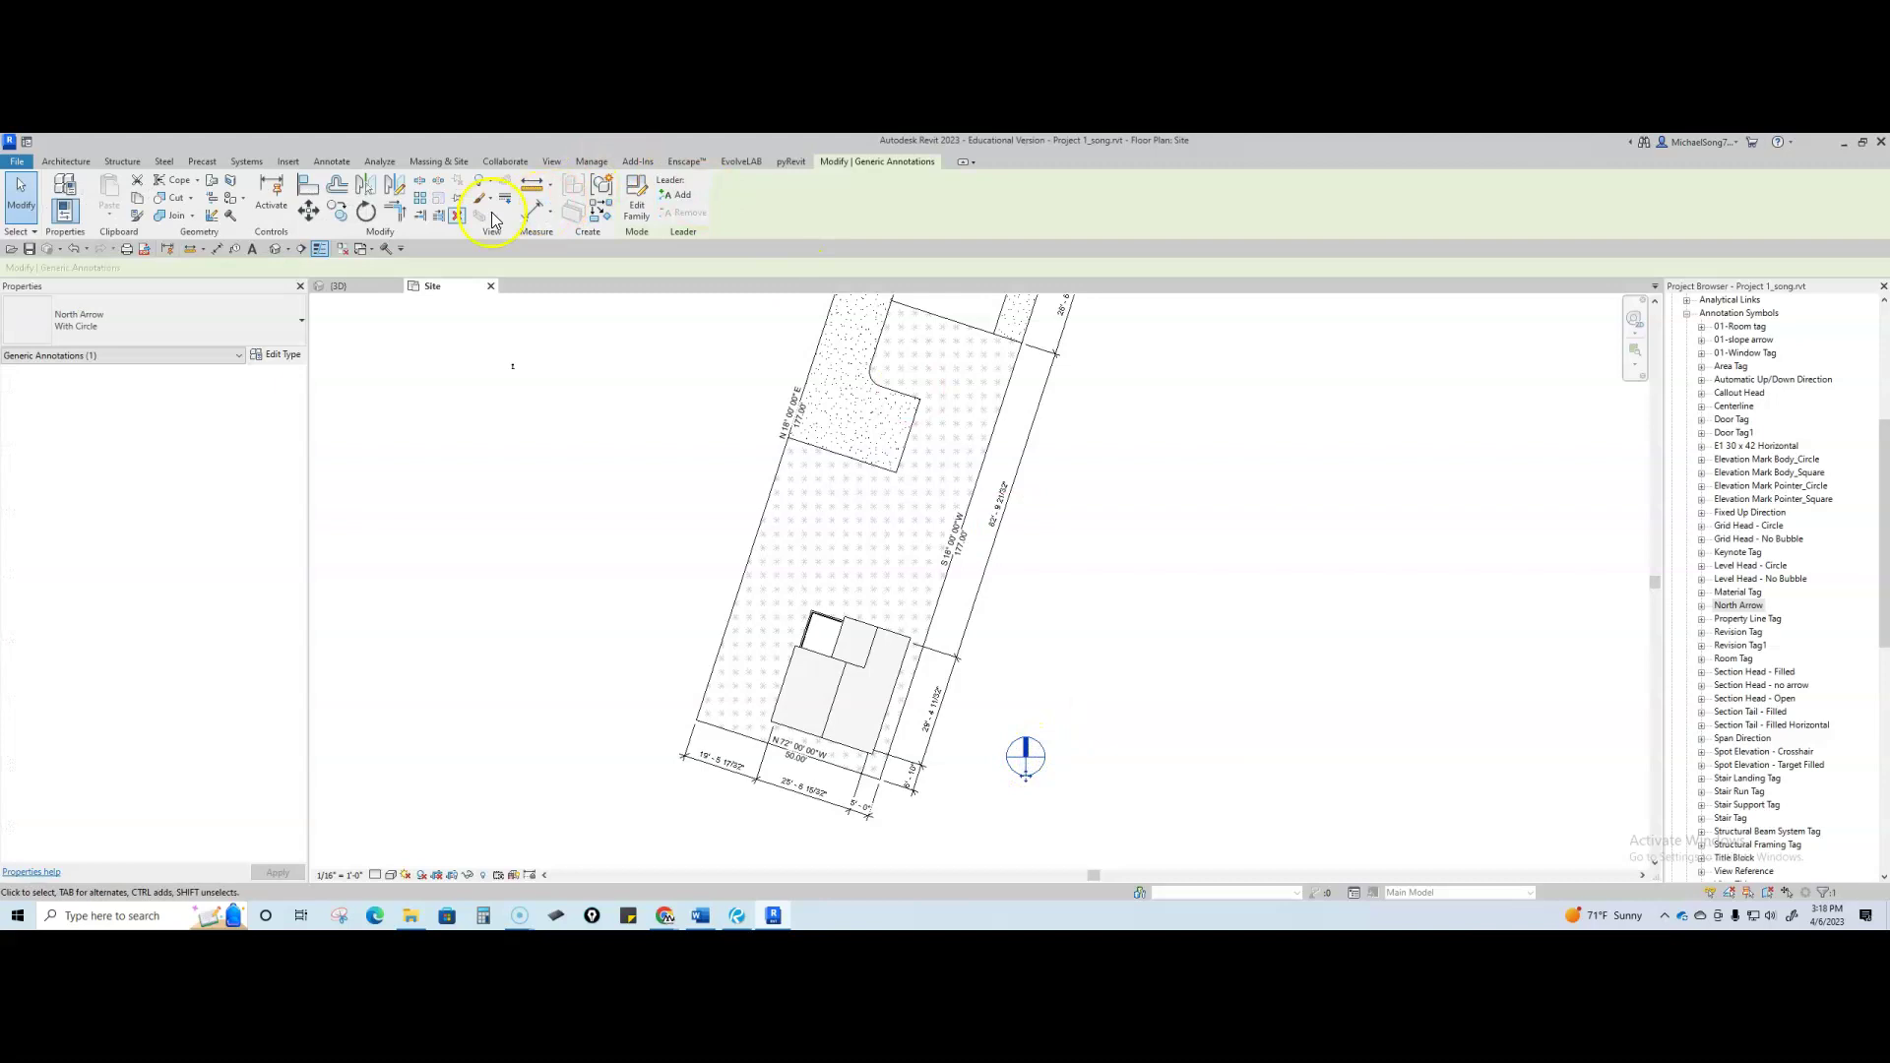
click(368, 211)
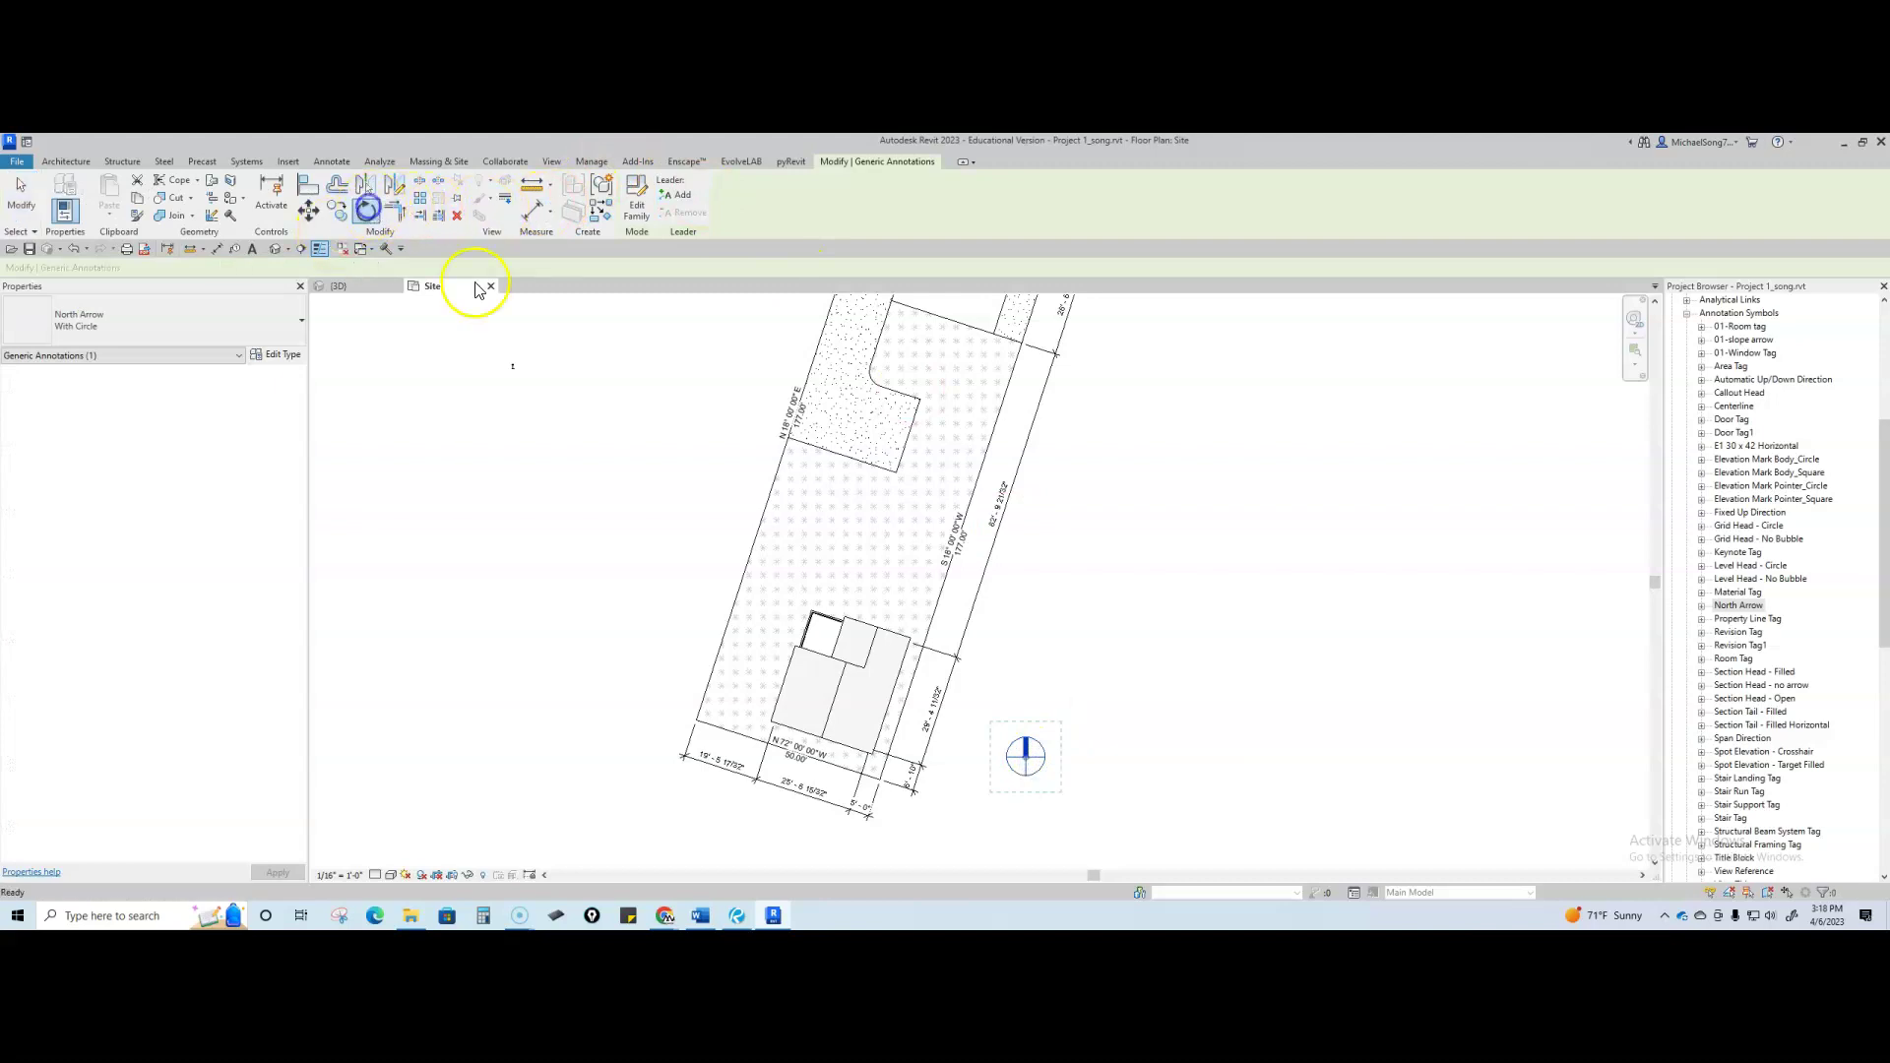
click(1027, 638)
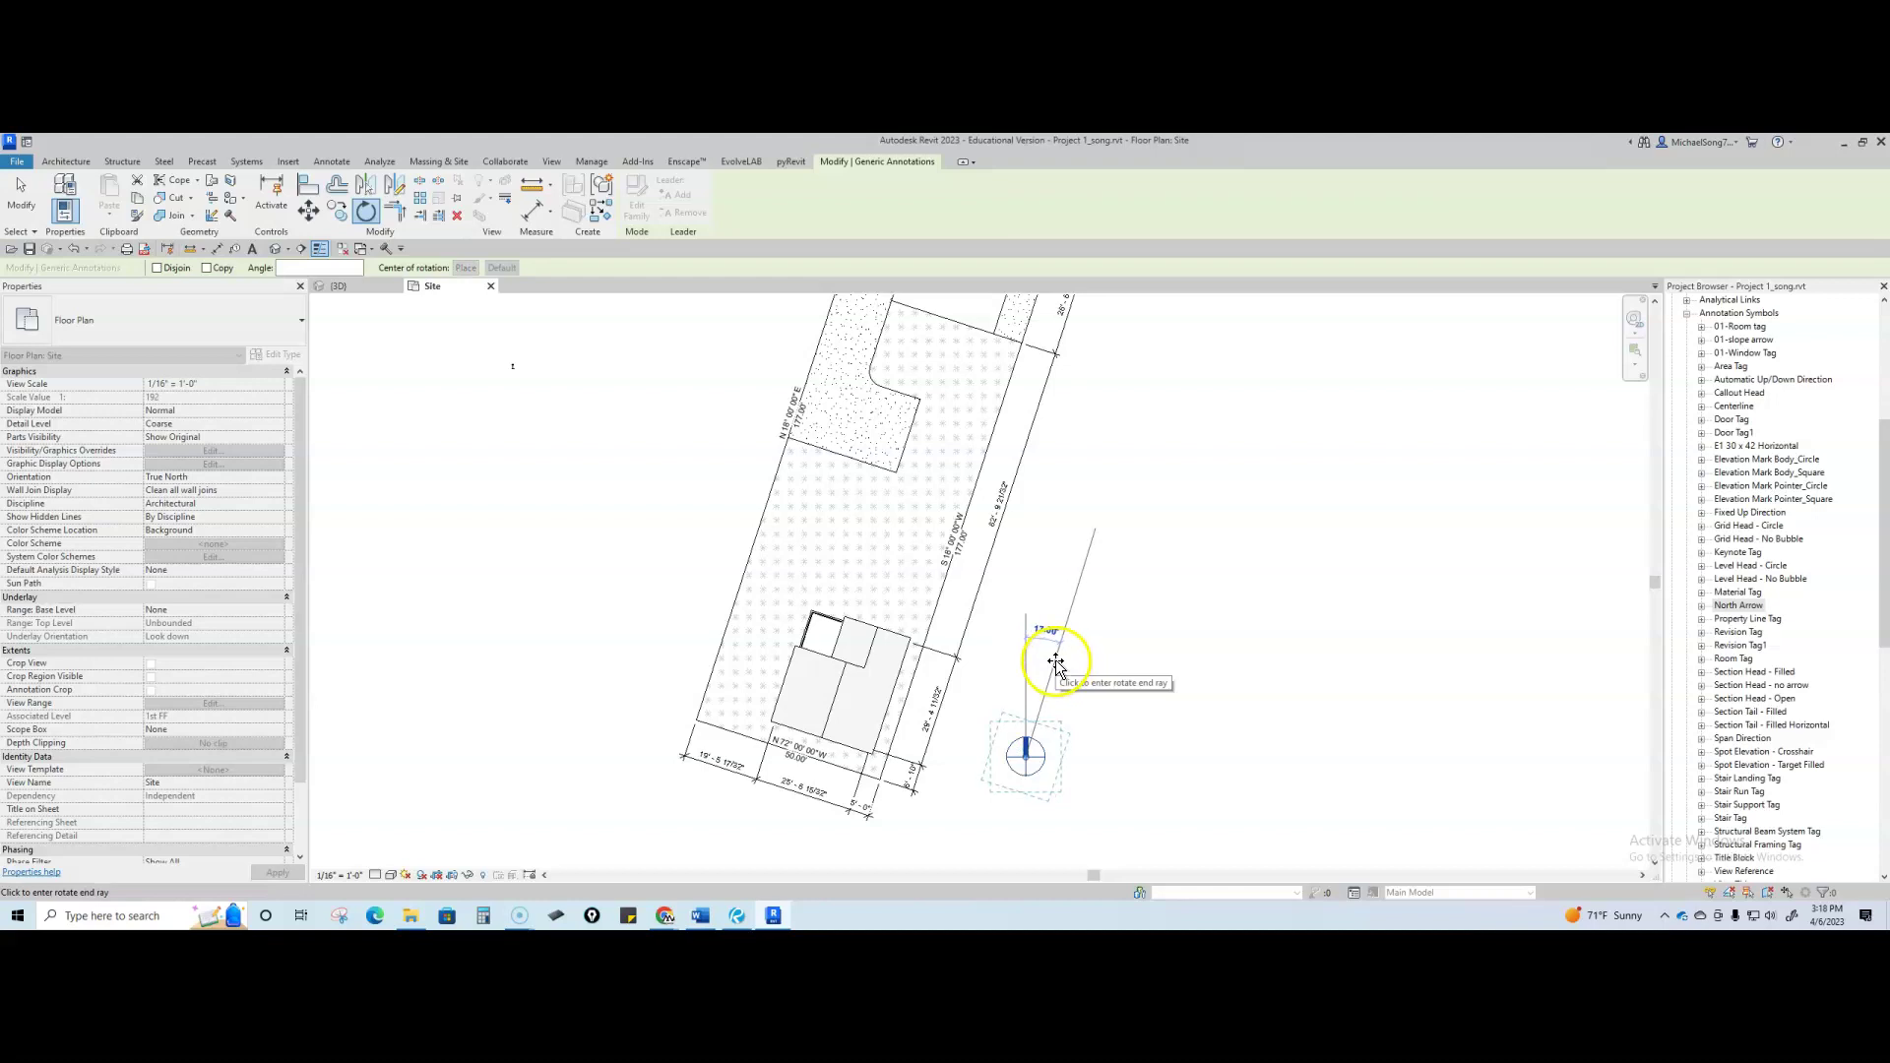
click(1049, 652)
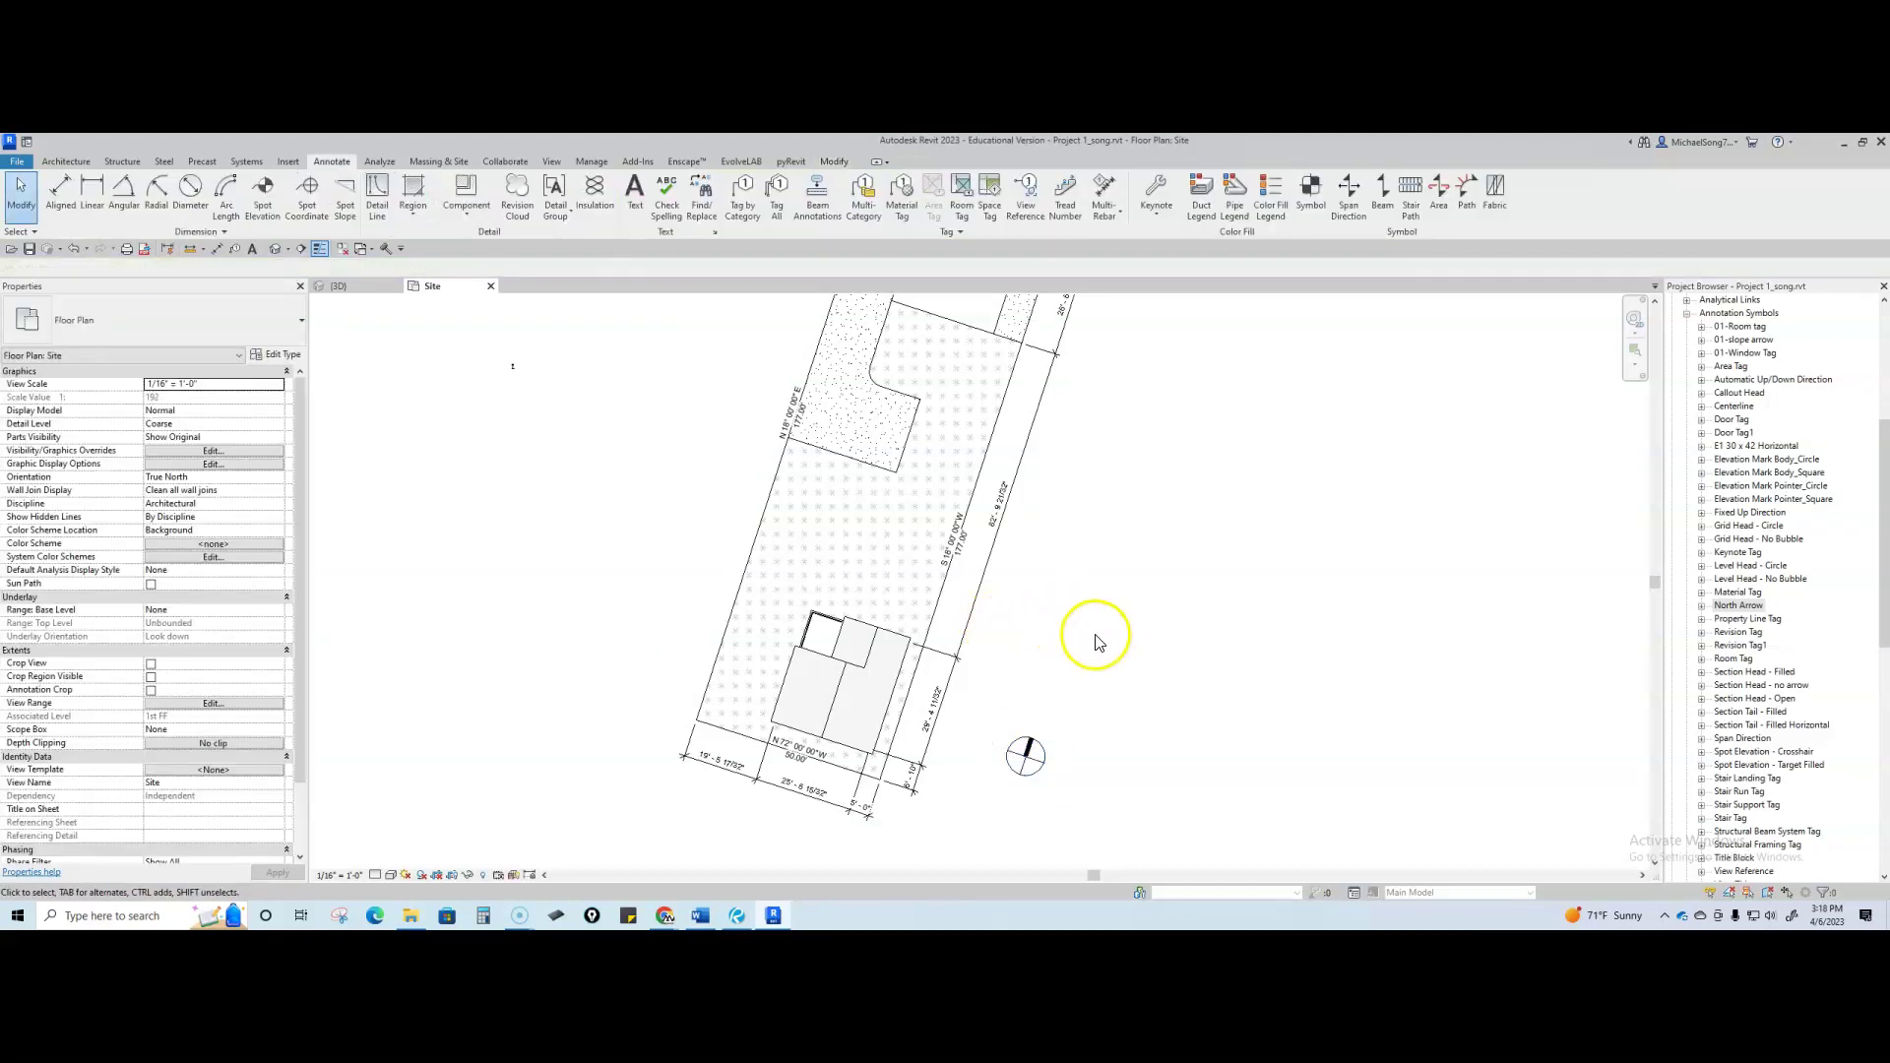
- Place a 01-slope arrow symbol of type A_slope arrow just west of the long property line and end the symbol command
scroll(1099, 642, down, 3)
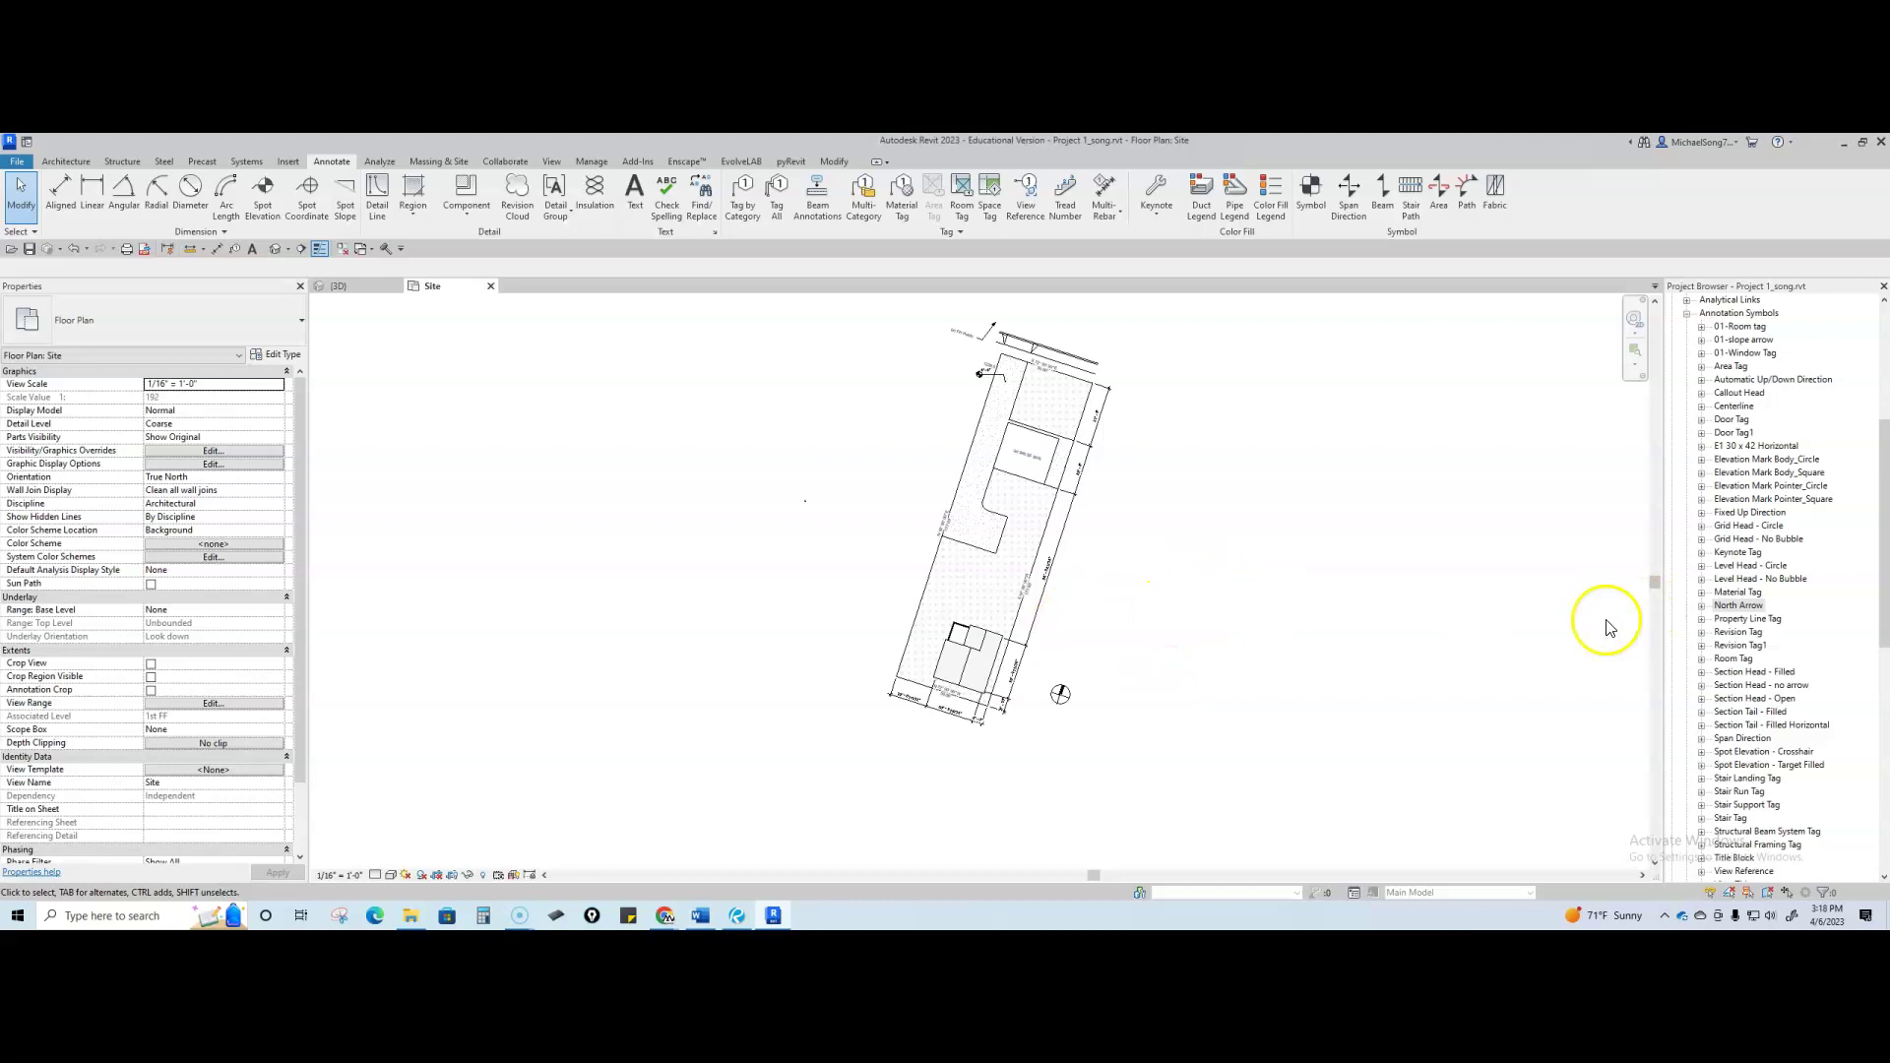
scroll(978, 633, up, 2)
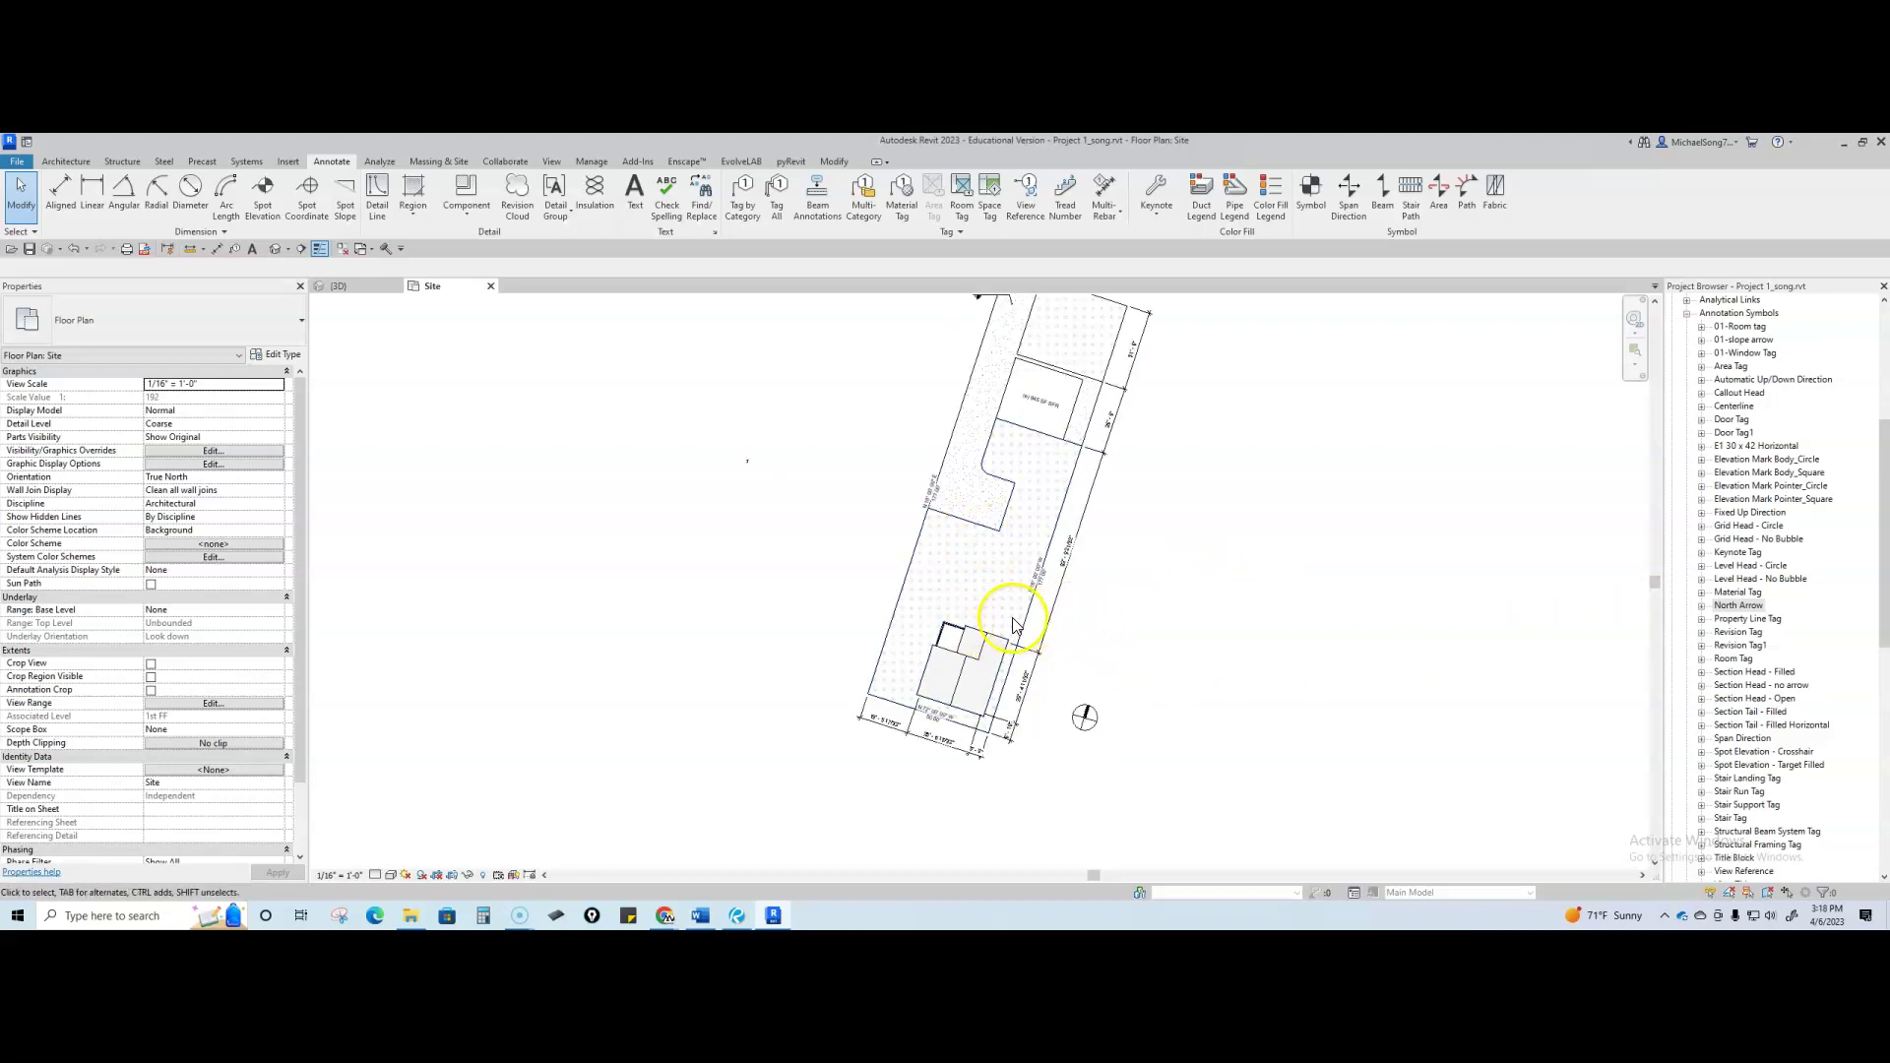
scroll(750, 559, up, 1)
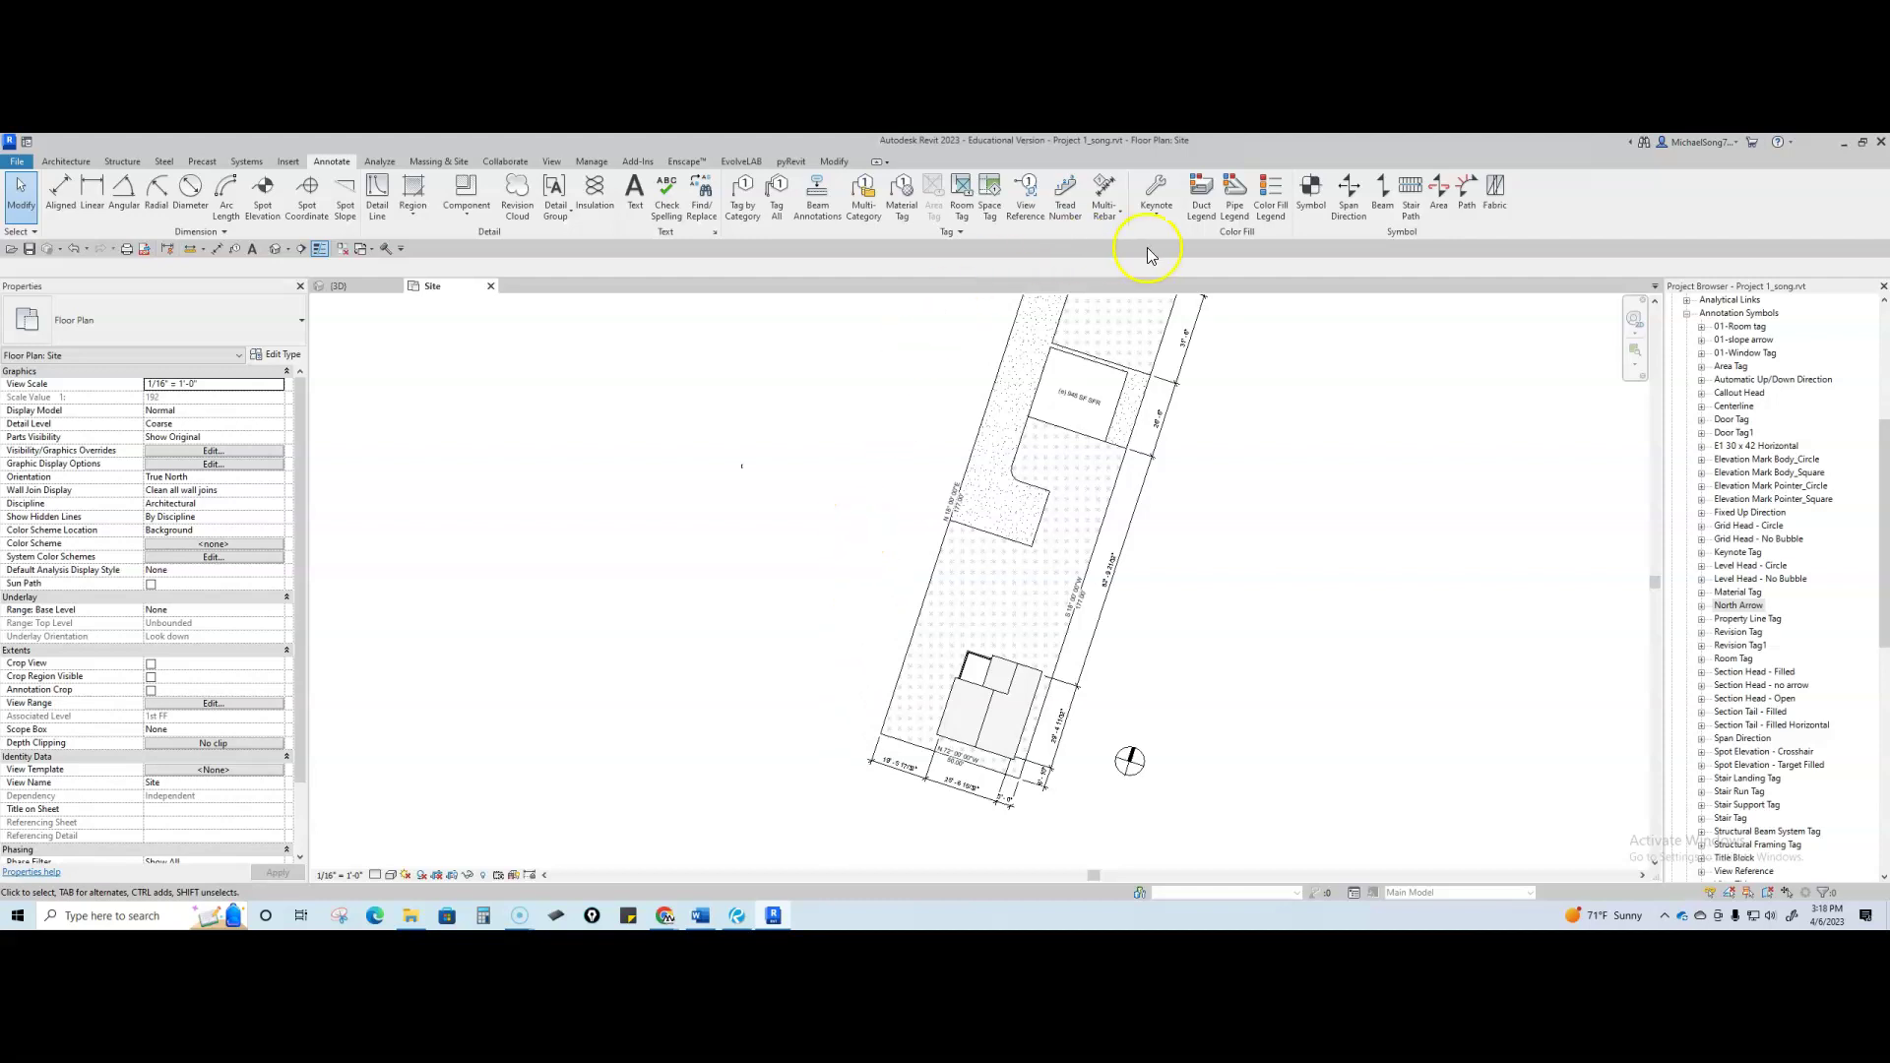
click(1312, 209)
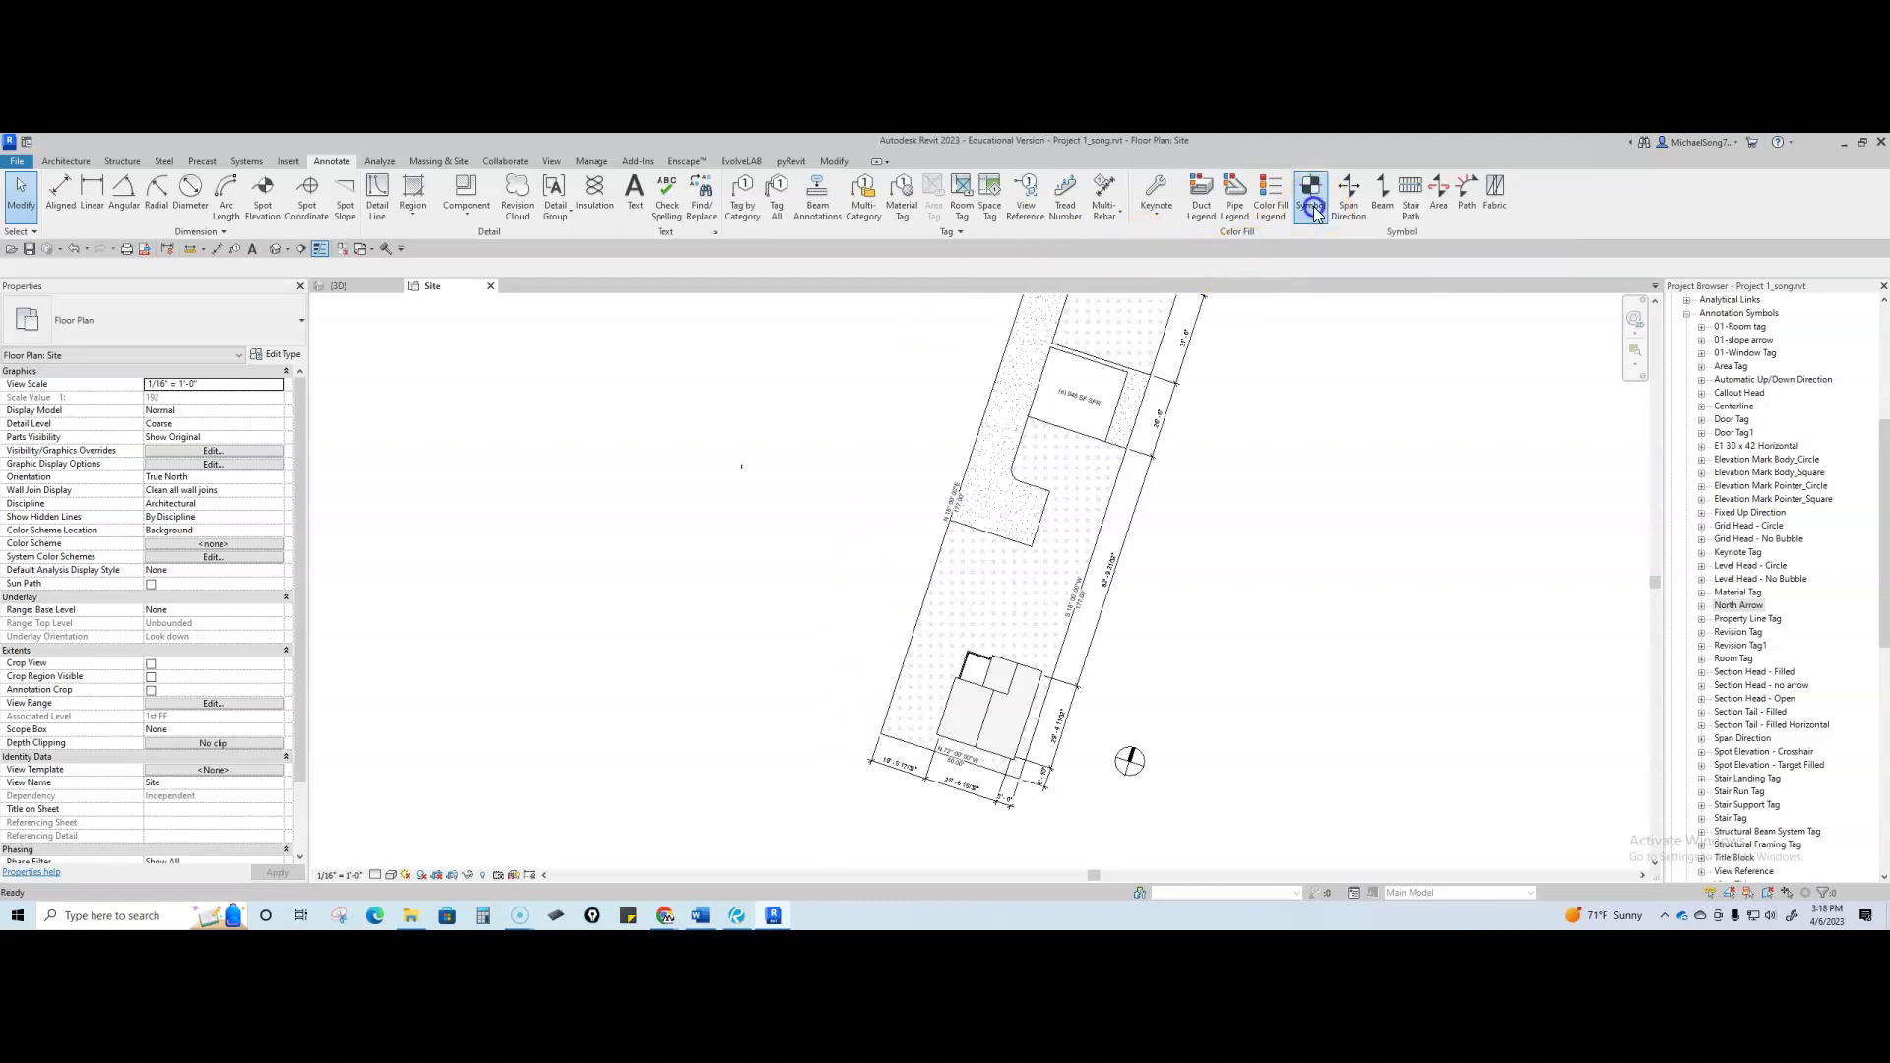
click(190, 323)
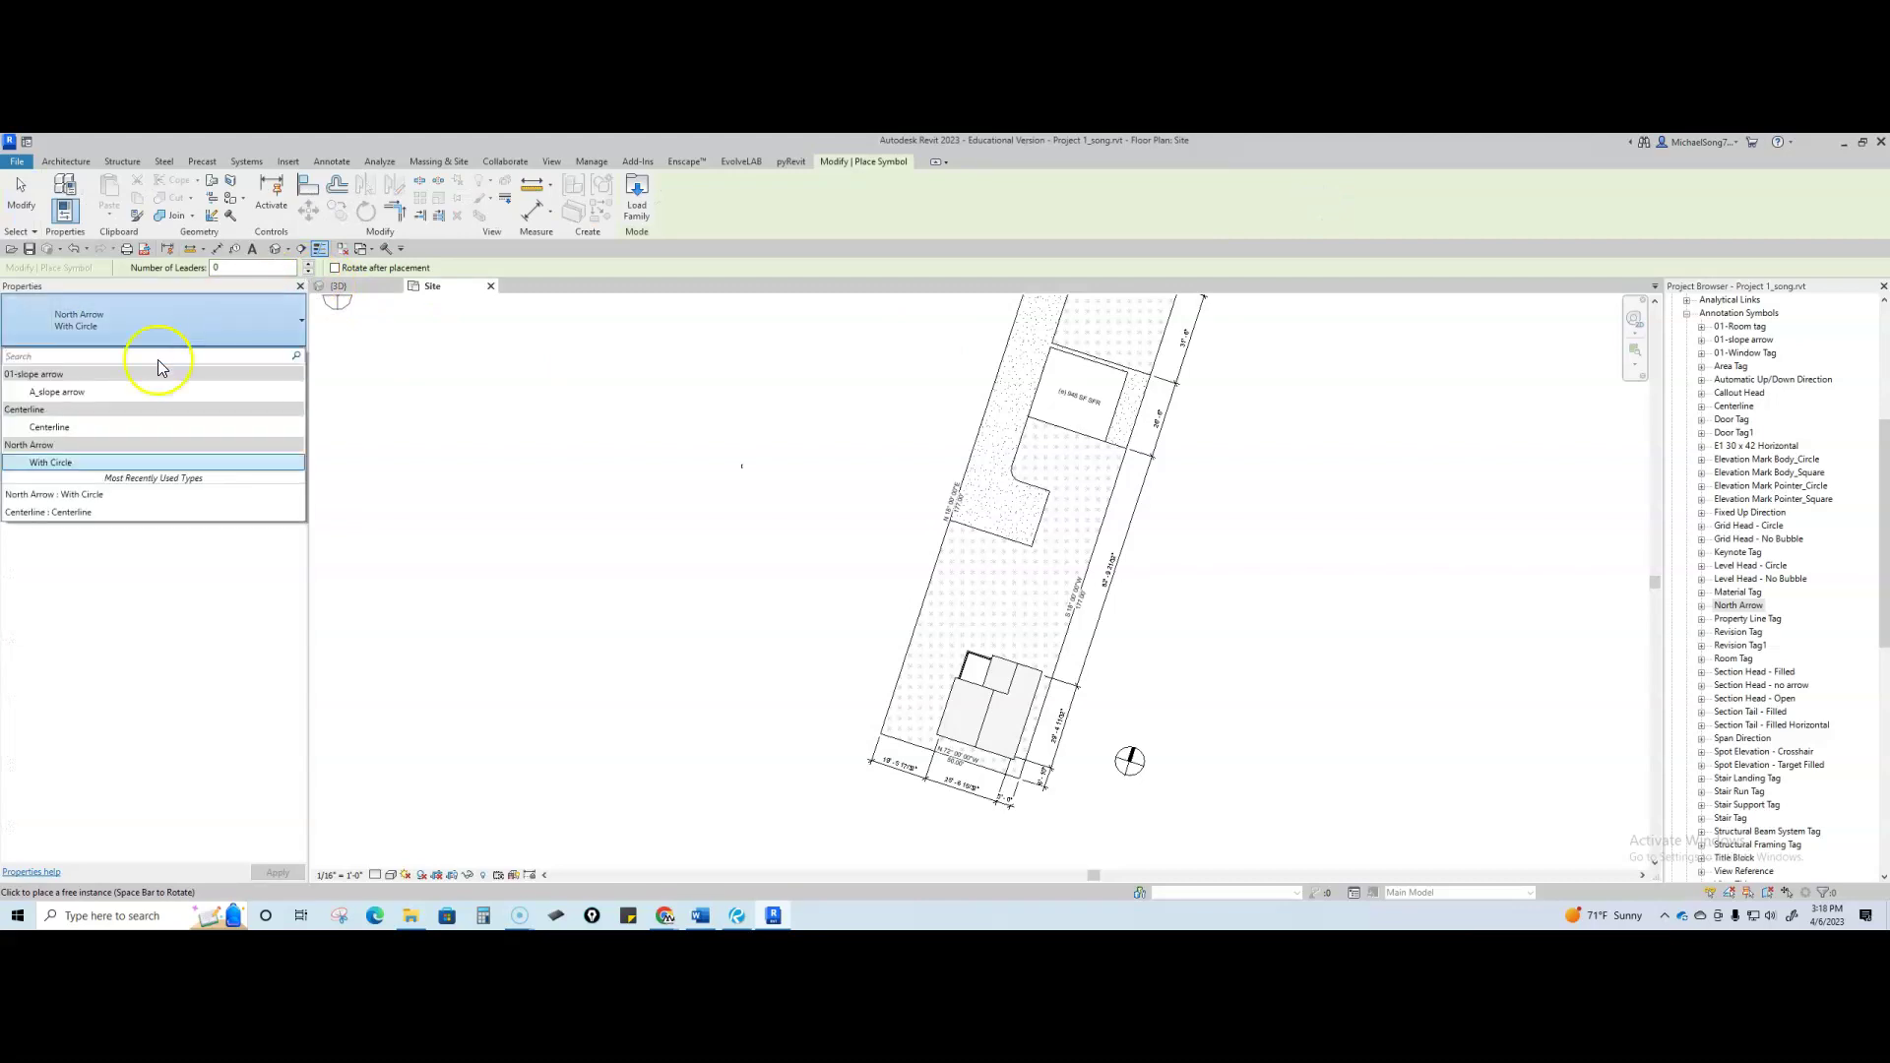
click(104, 392)
scroll(912, 630, up, 2)
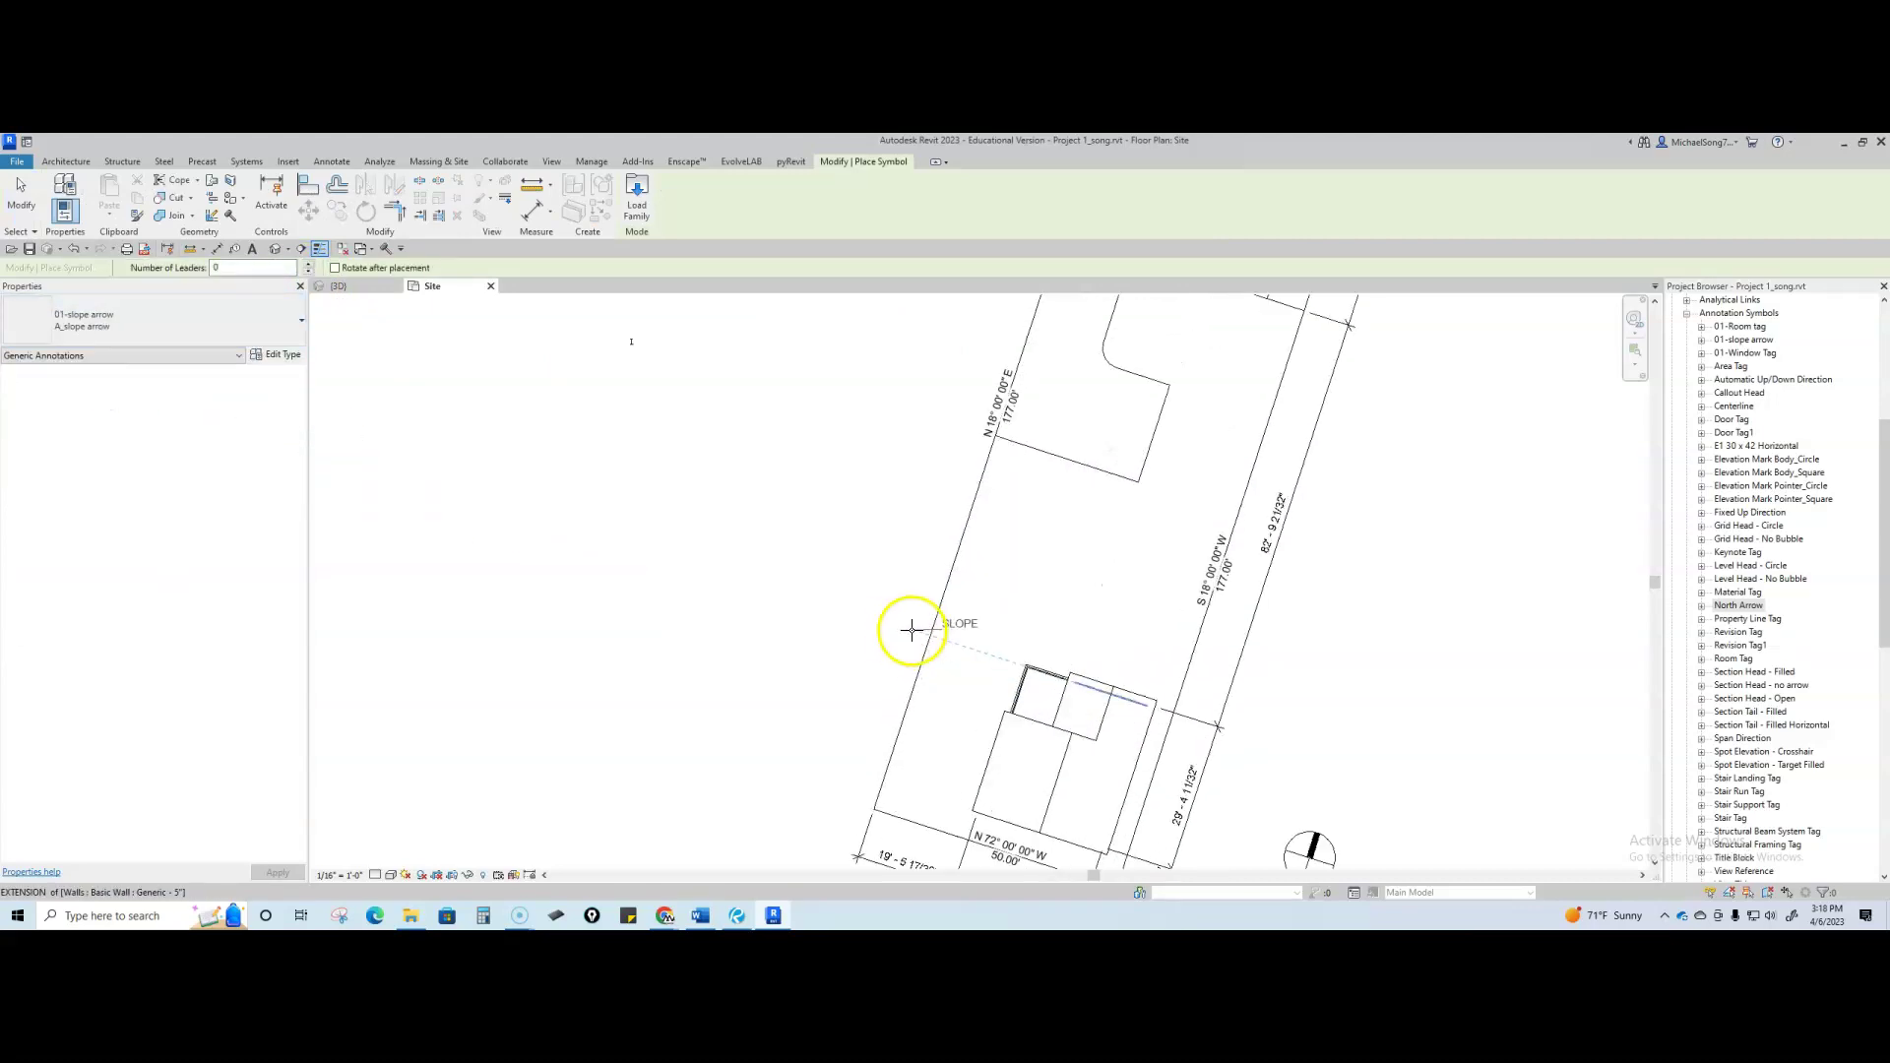
scroll(945, 621, up, 1)
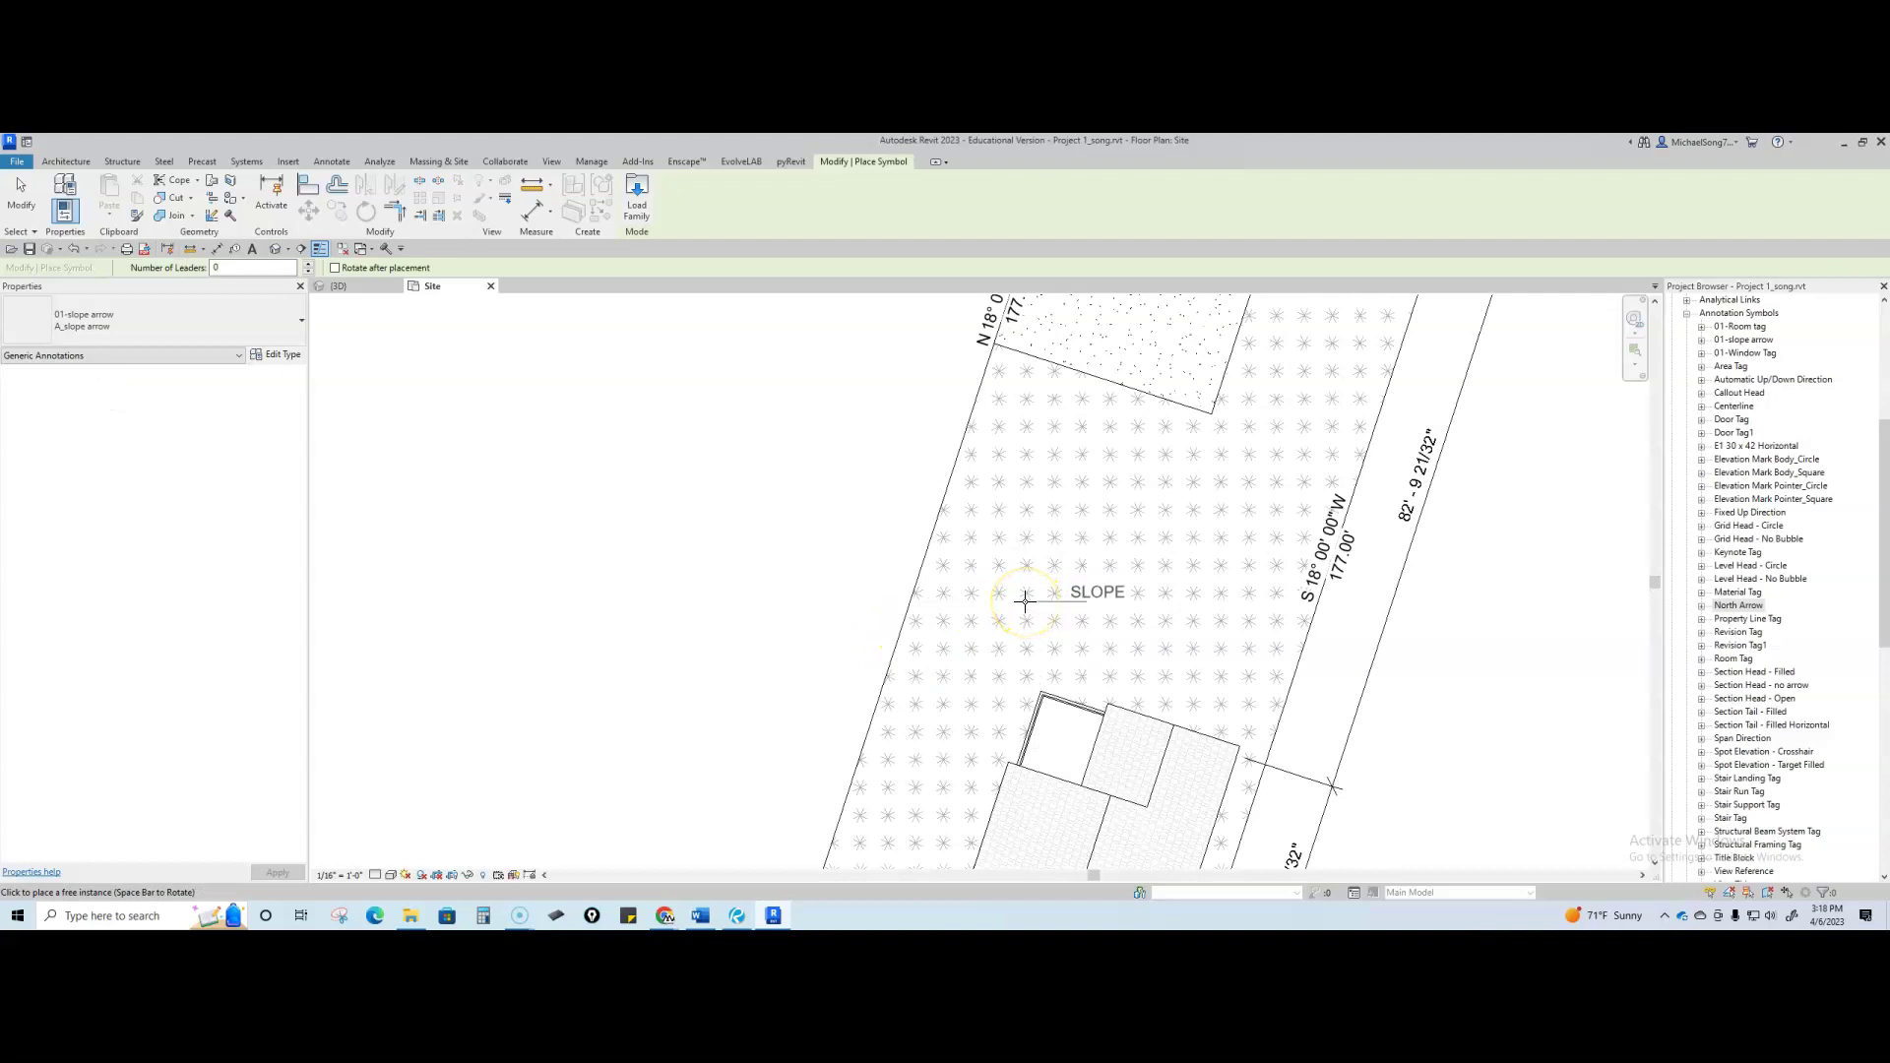
click(832, 561)
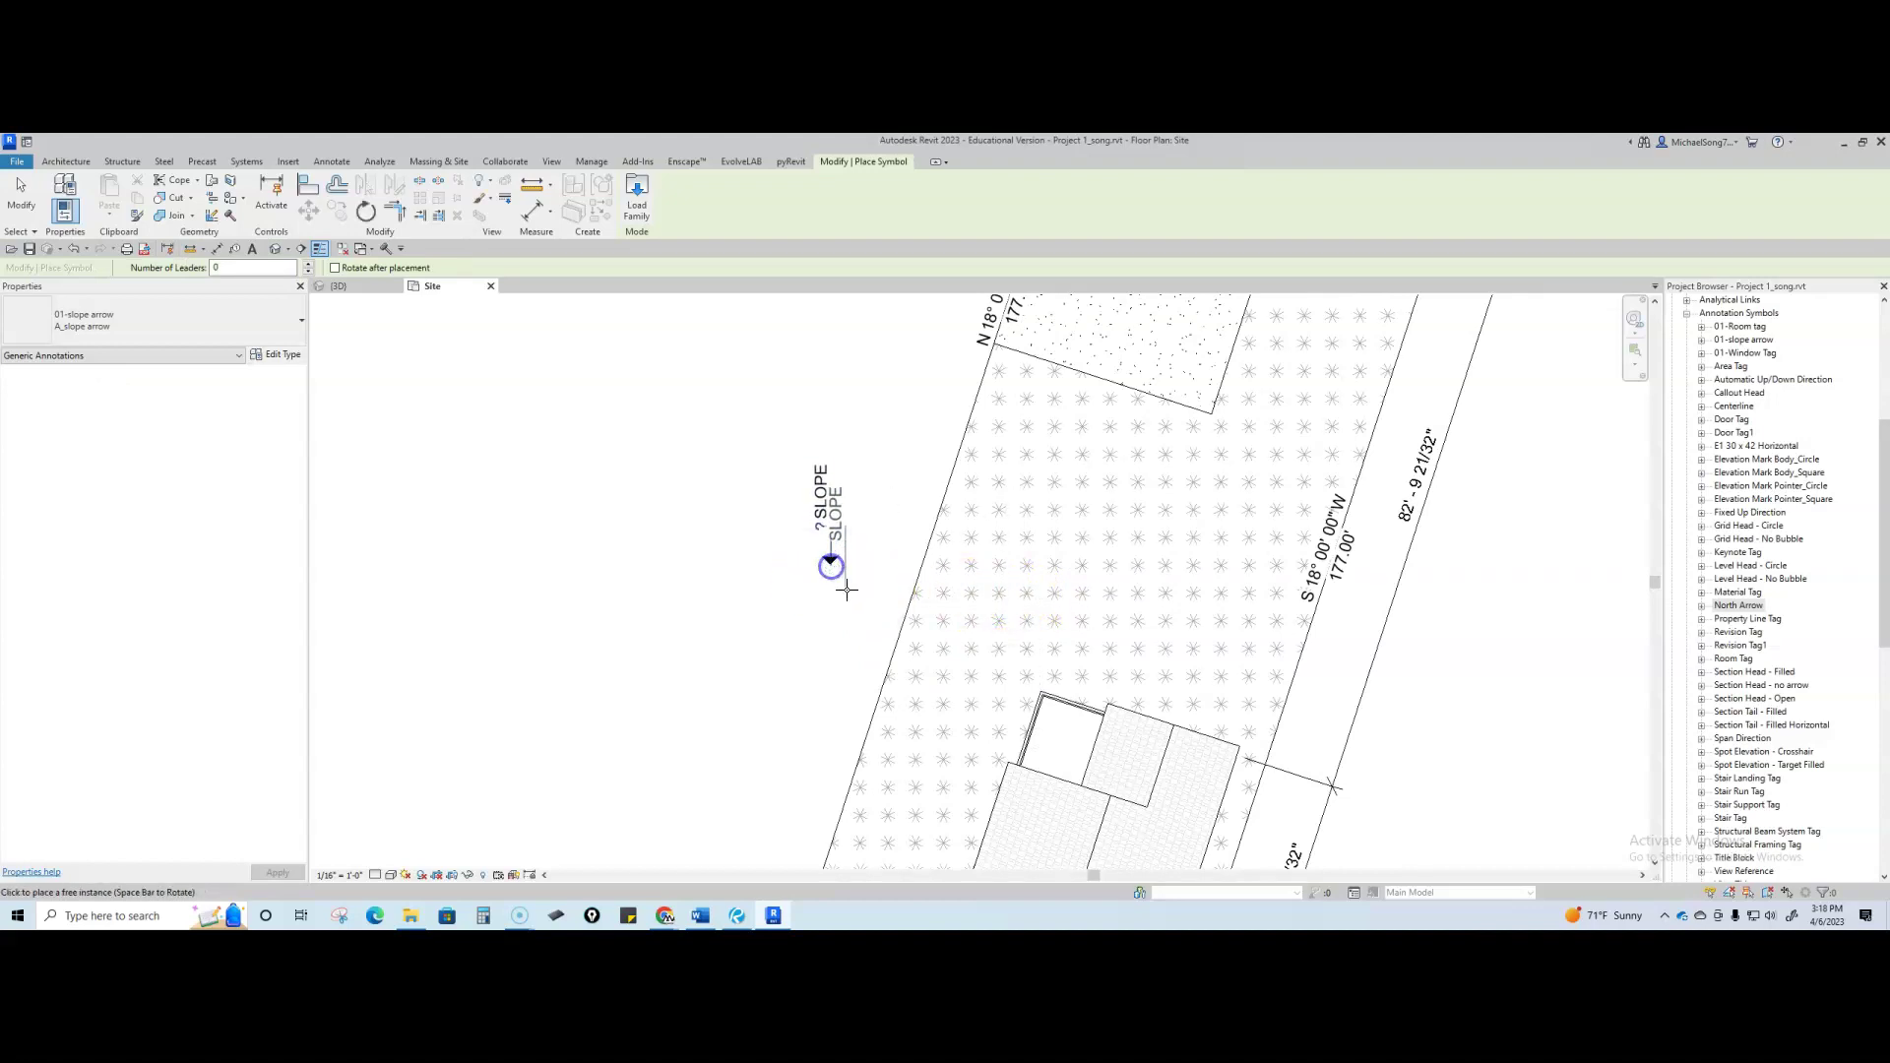
key(Escape)
- Move the slope arrow into the yard and rotate it to point toward the driveway, shifting it farther up from the rear building
click(835, 529)
drag(848, 532, 1027, 588)
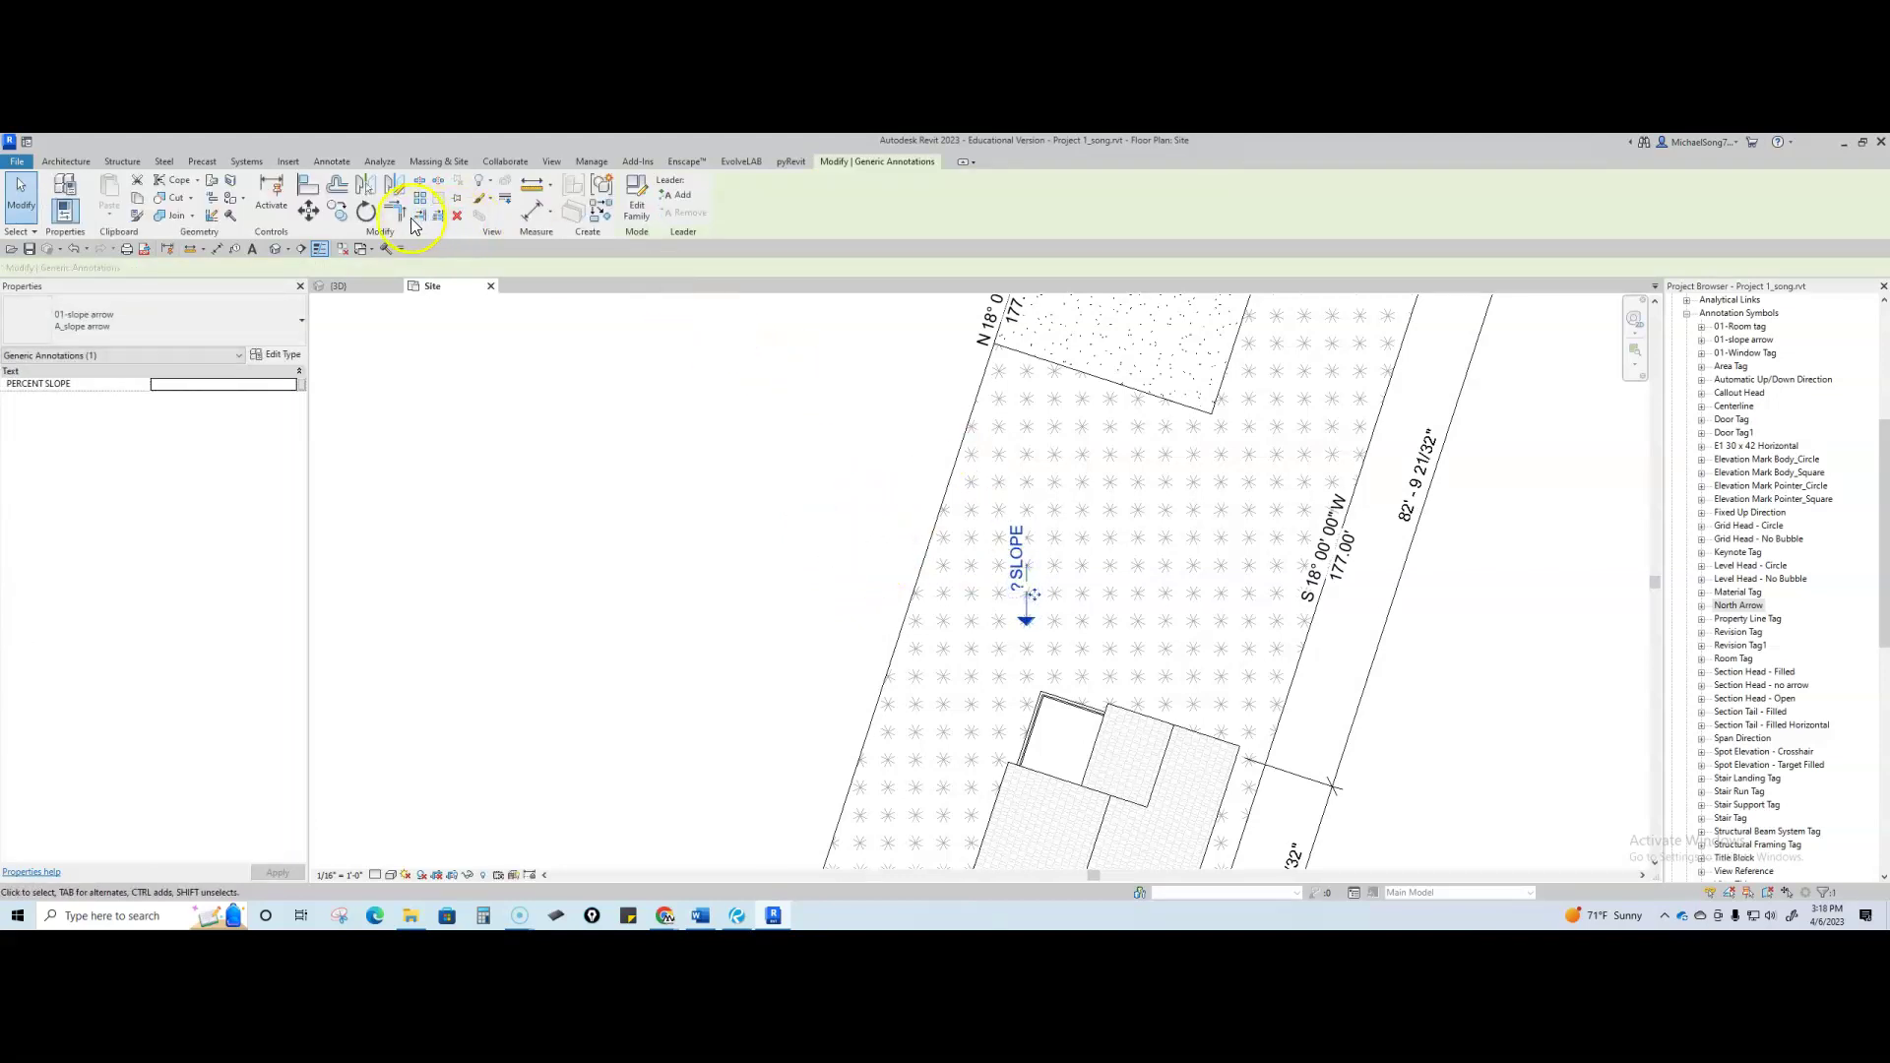
click(364, 211)
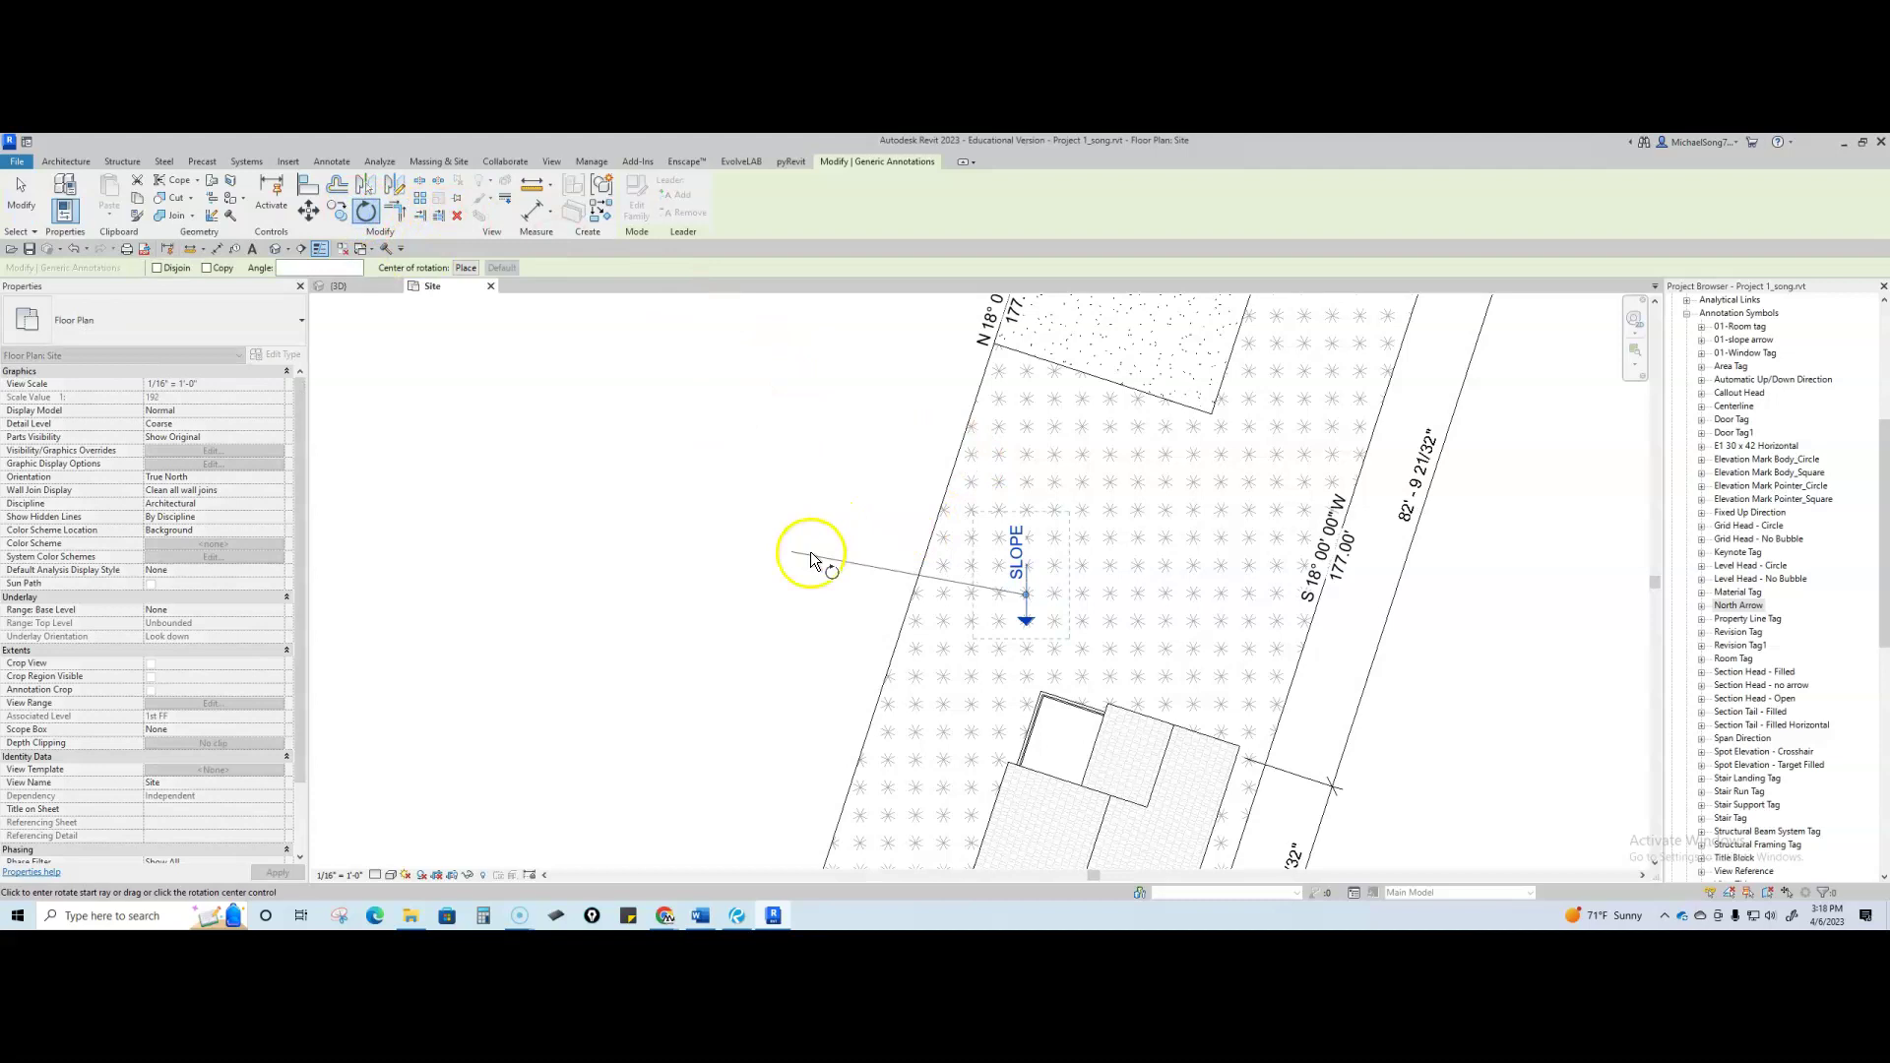
click(1024, 682)
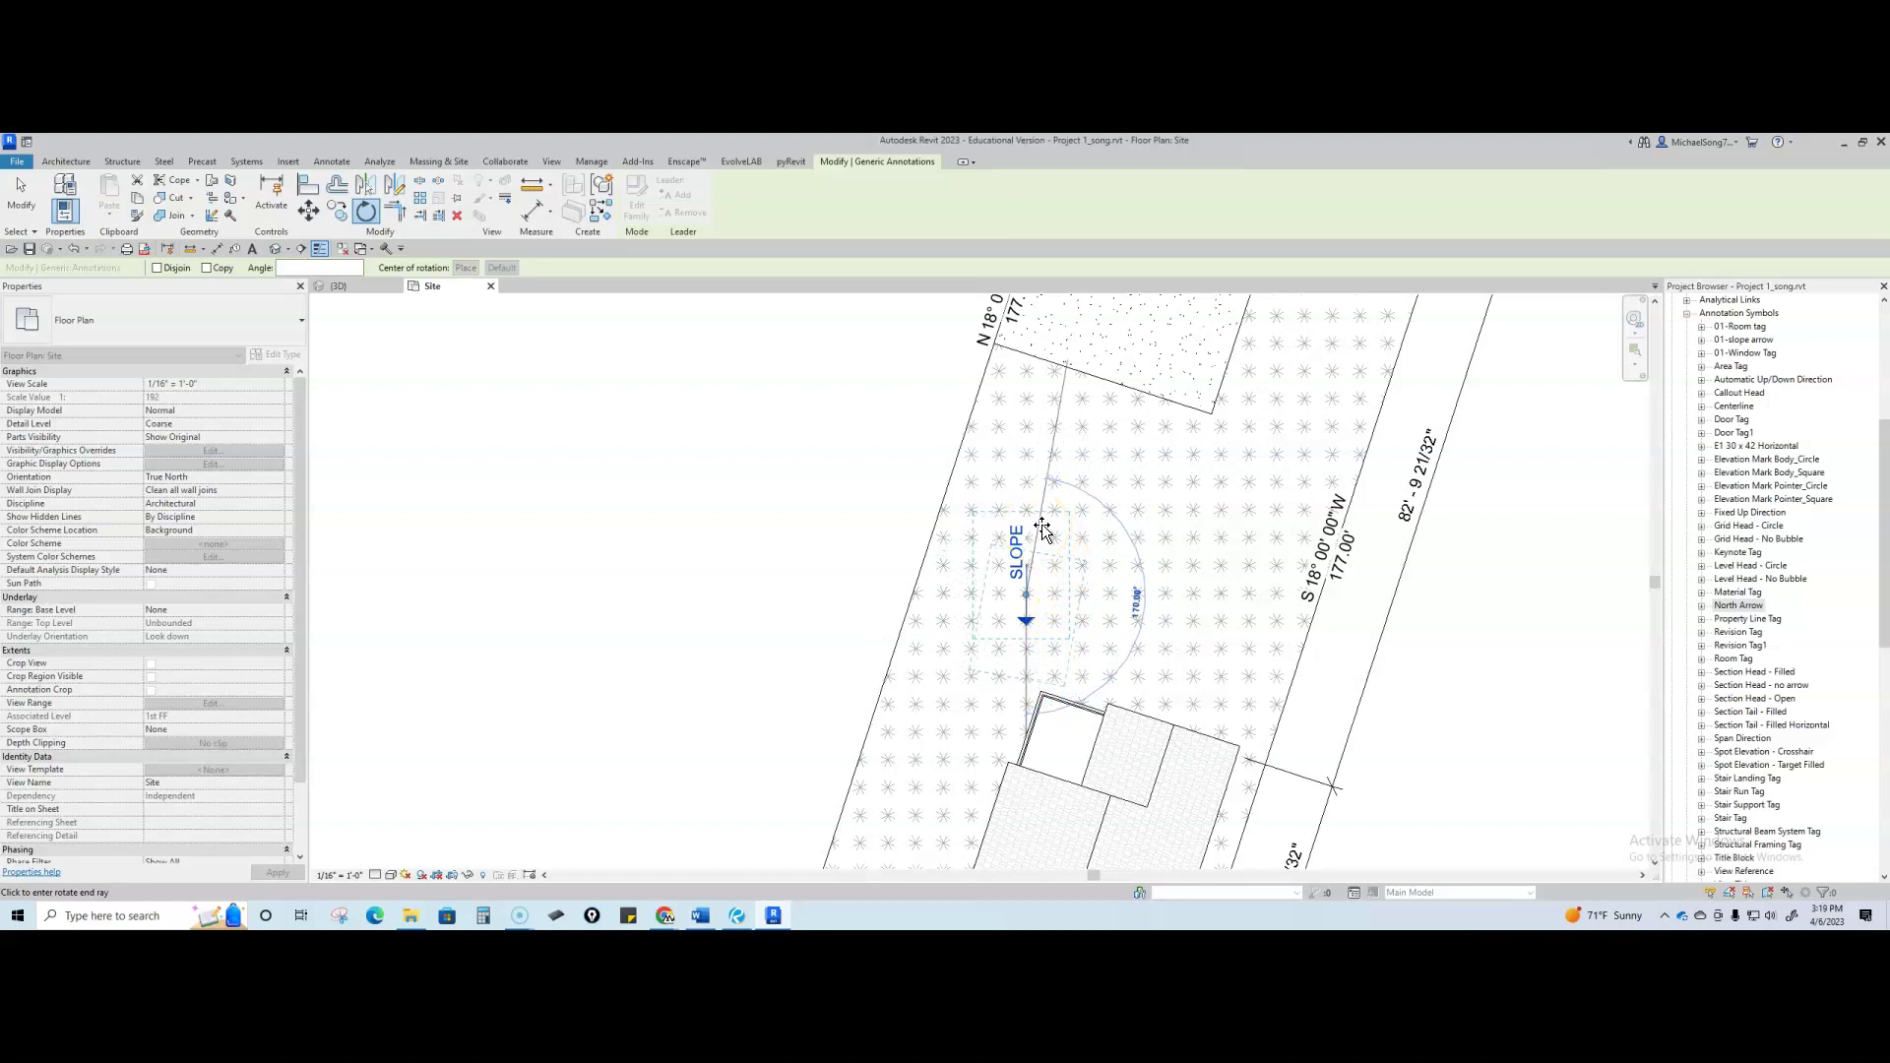
click(1043, 529)
click(1030, 620)
drag(1032, 623, 1036, 500)
middle_drag(999, 591, 1027, 535)
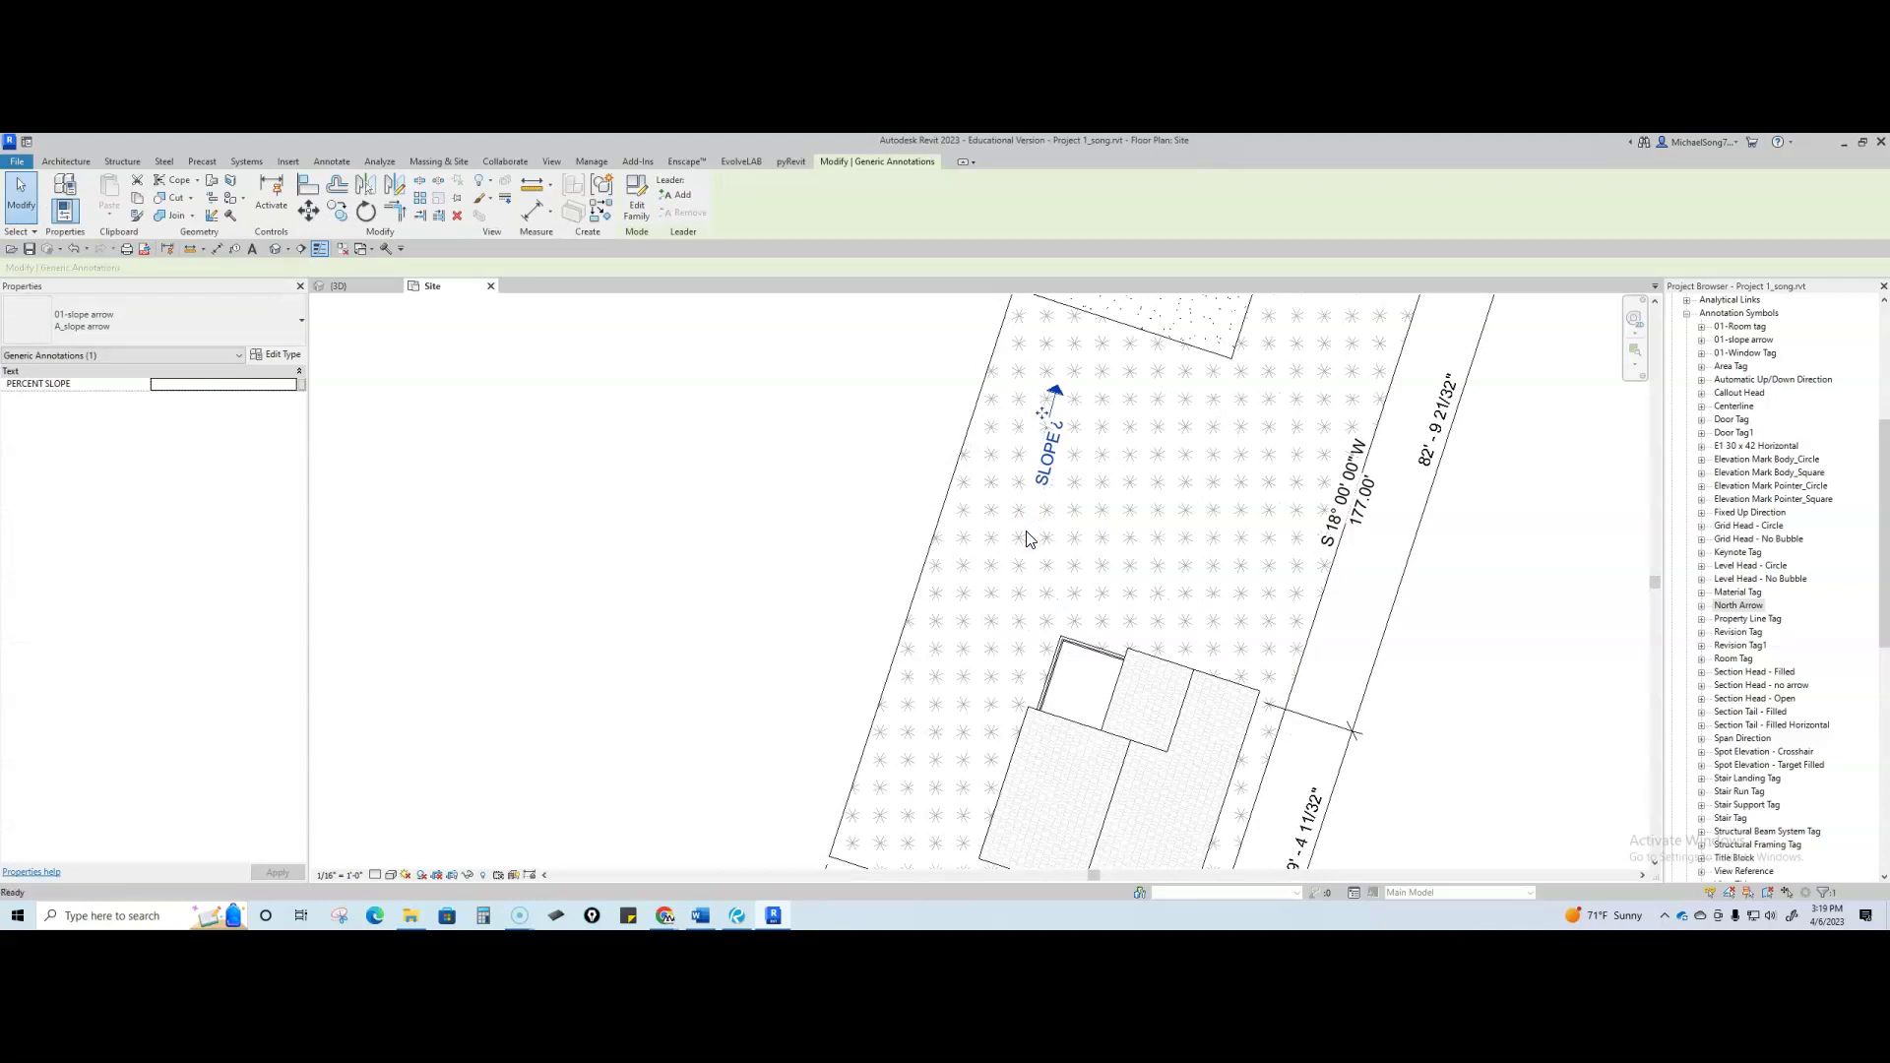
- Copy the slope arrow straight down to the corner of the rear building
key(c)
key(o)
click(1036, 499)
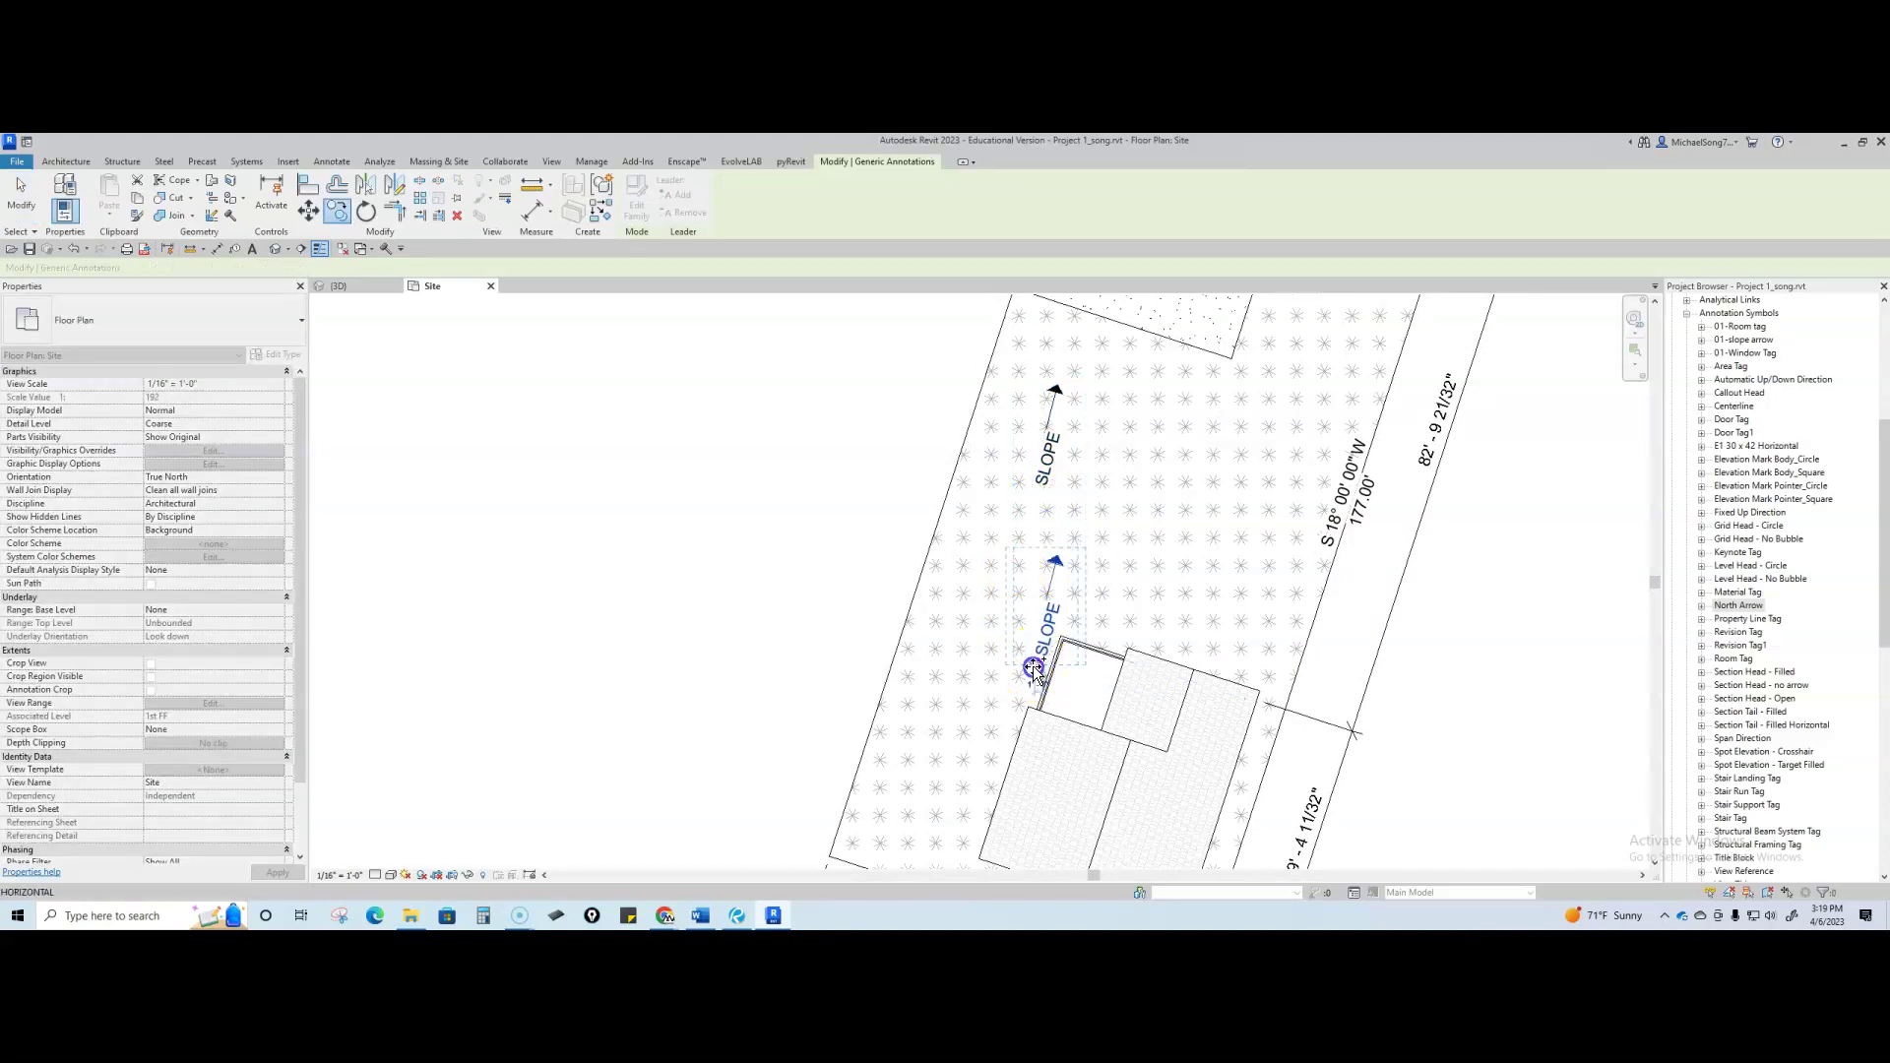
click(1036, 668)
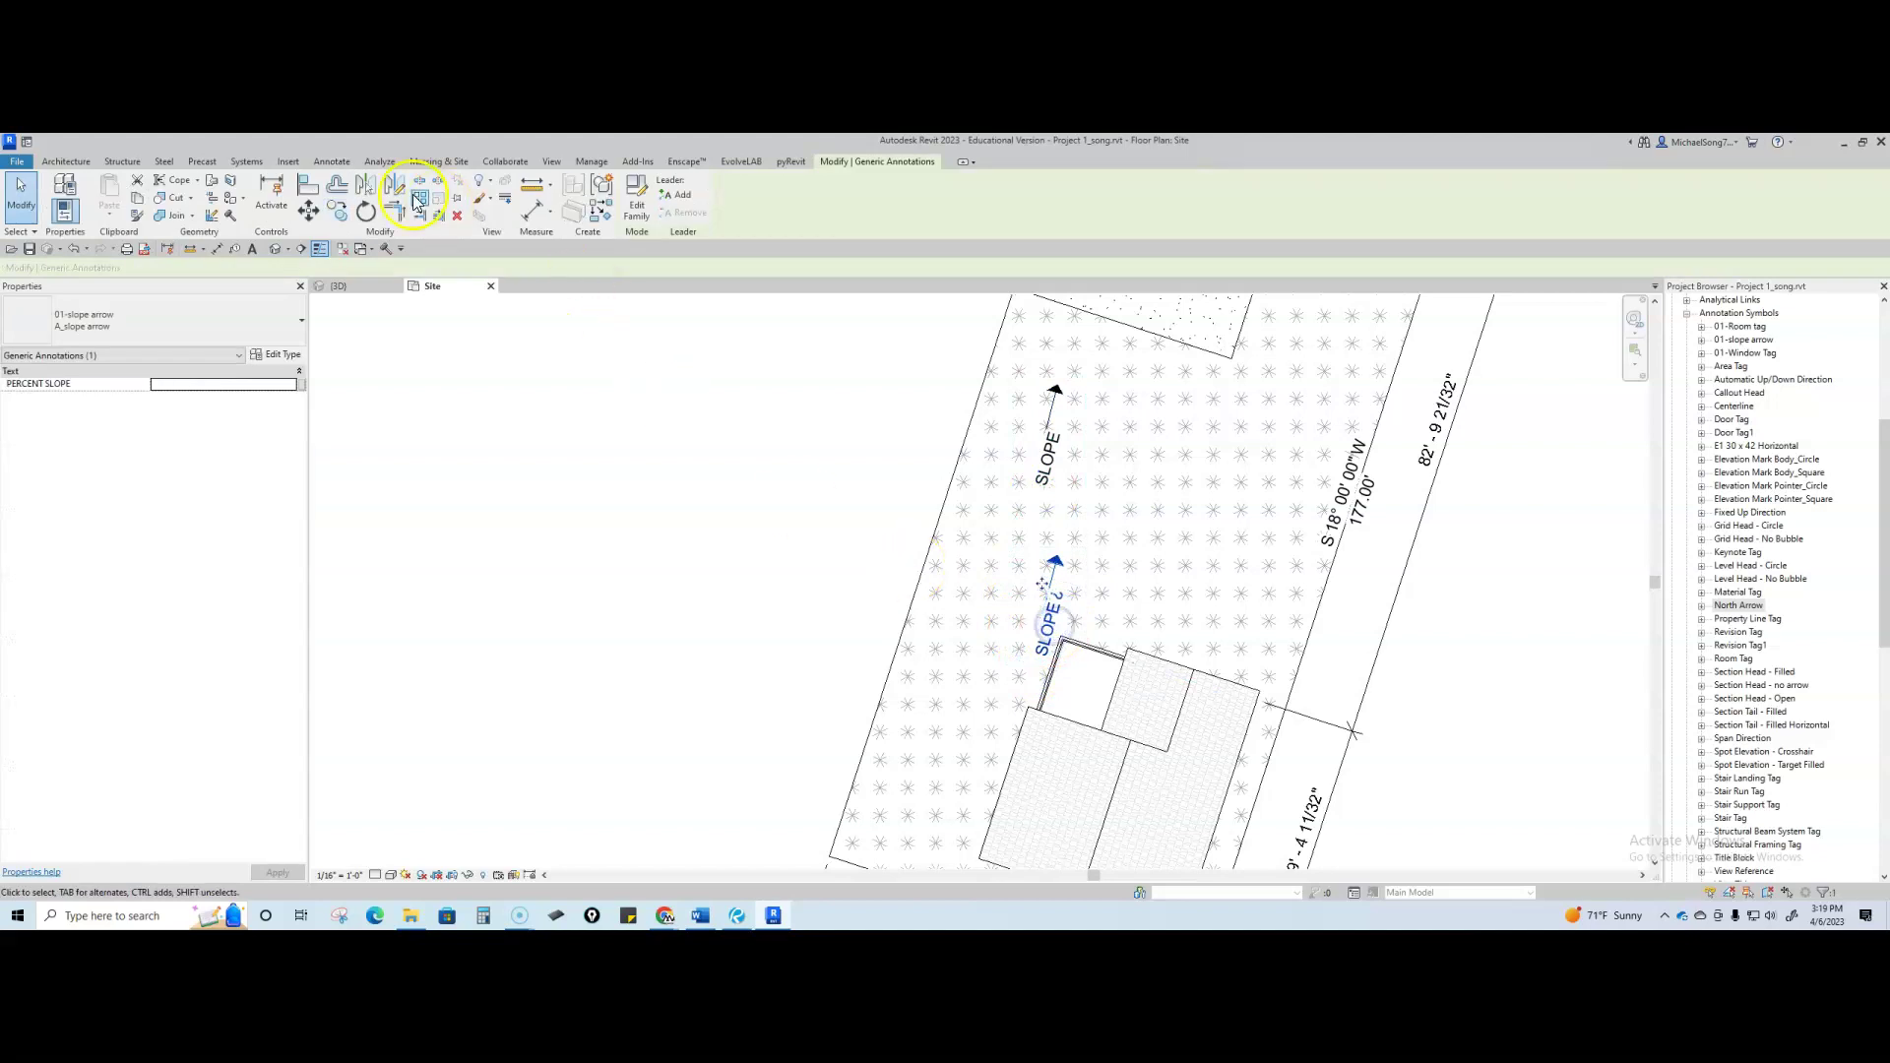
- Rotate the copied slope arrow slightly counterclockwise beside the rear building's corner and clear the selection
click(363, 211)
click(1044, 655)
click(1060, 642)
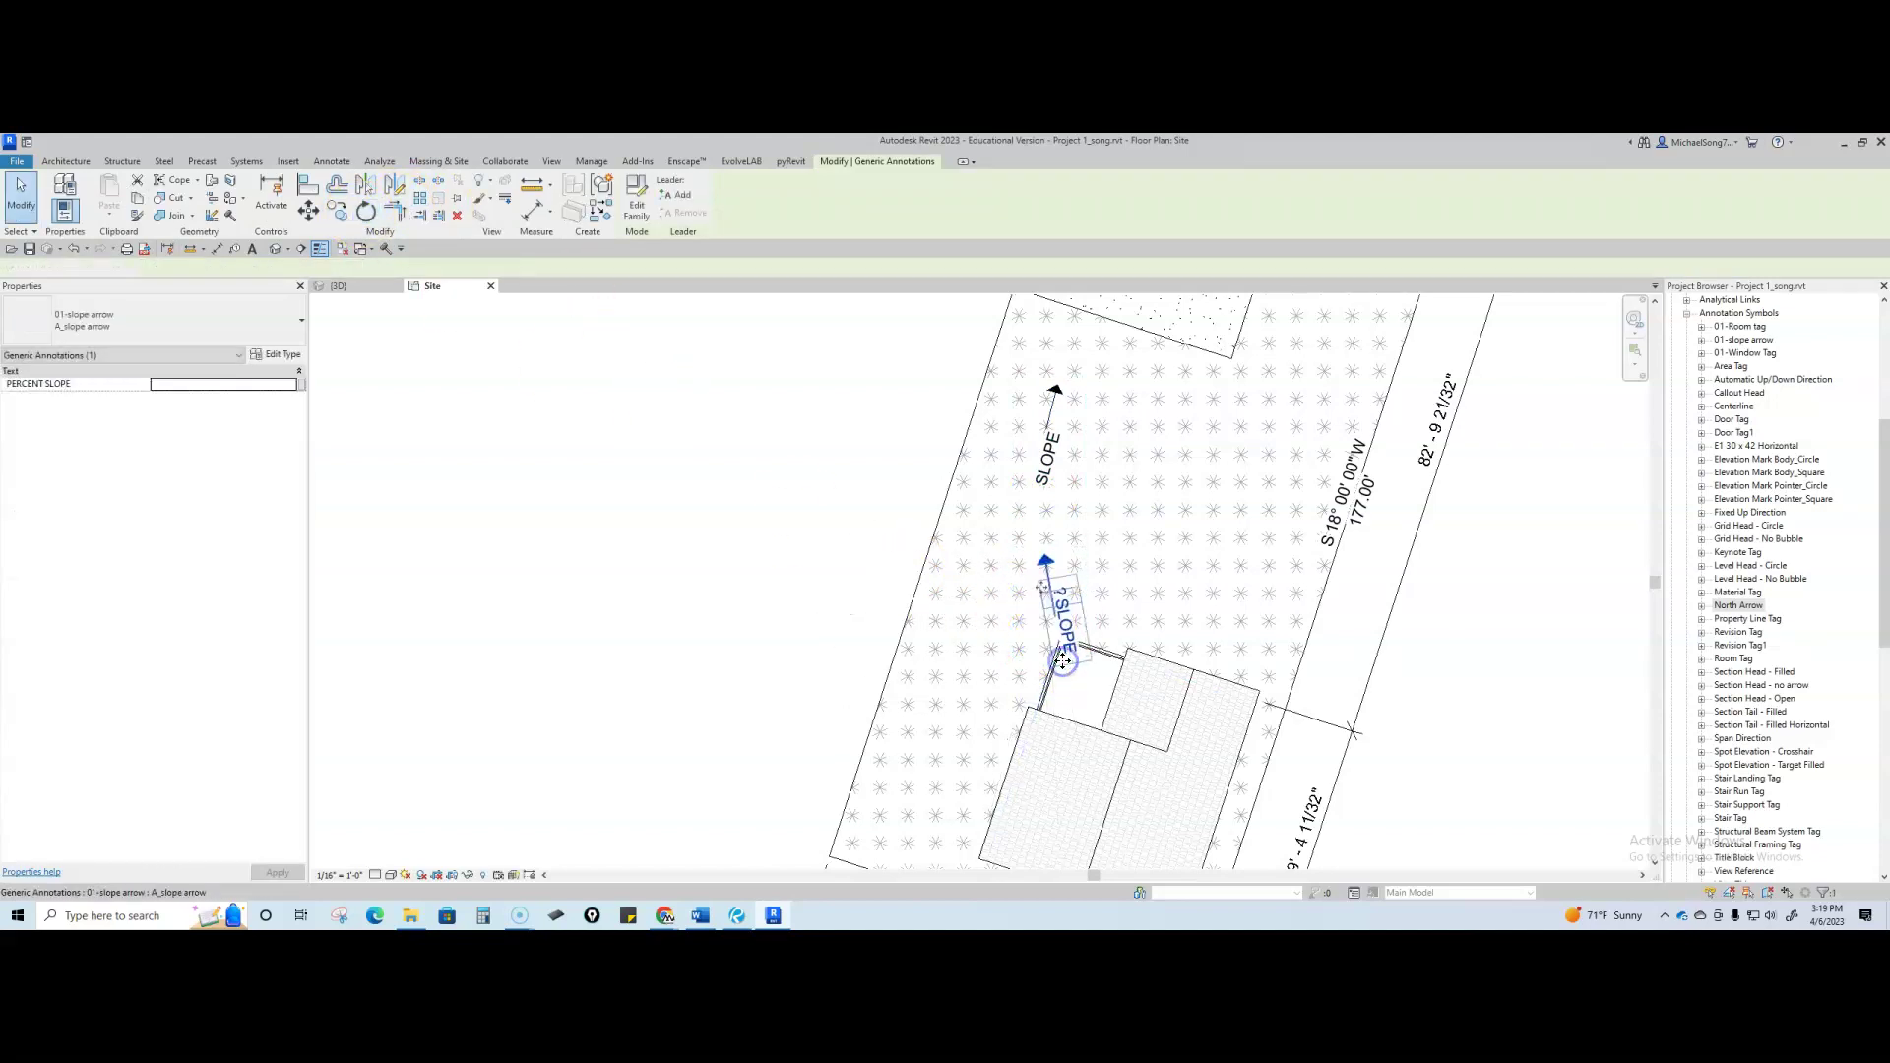
key(Escape)
- Examine the slope arrows, driveway, existing house and north arrow across the site plan
scroll(1092, 708, down, 2)
scroll(1076, 548, down, 2)
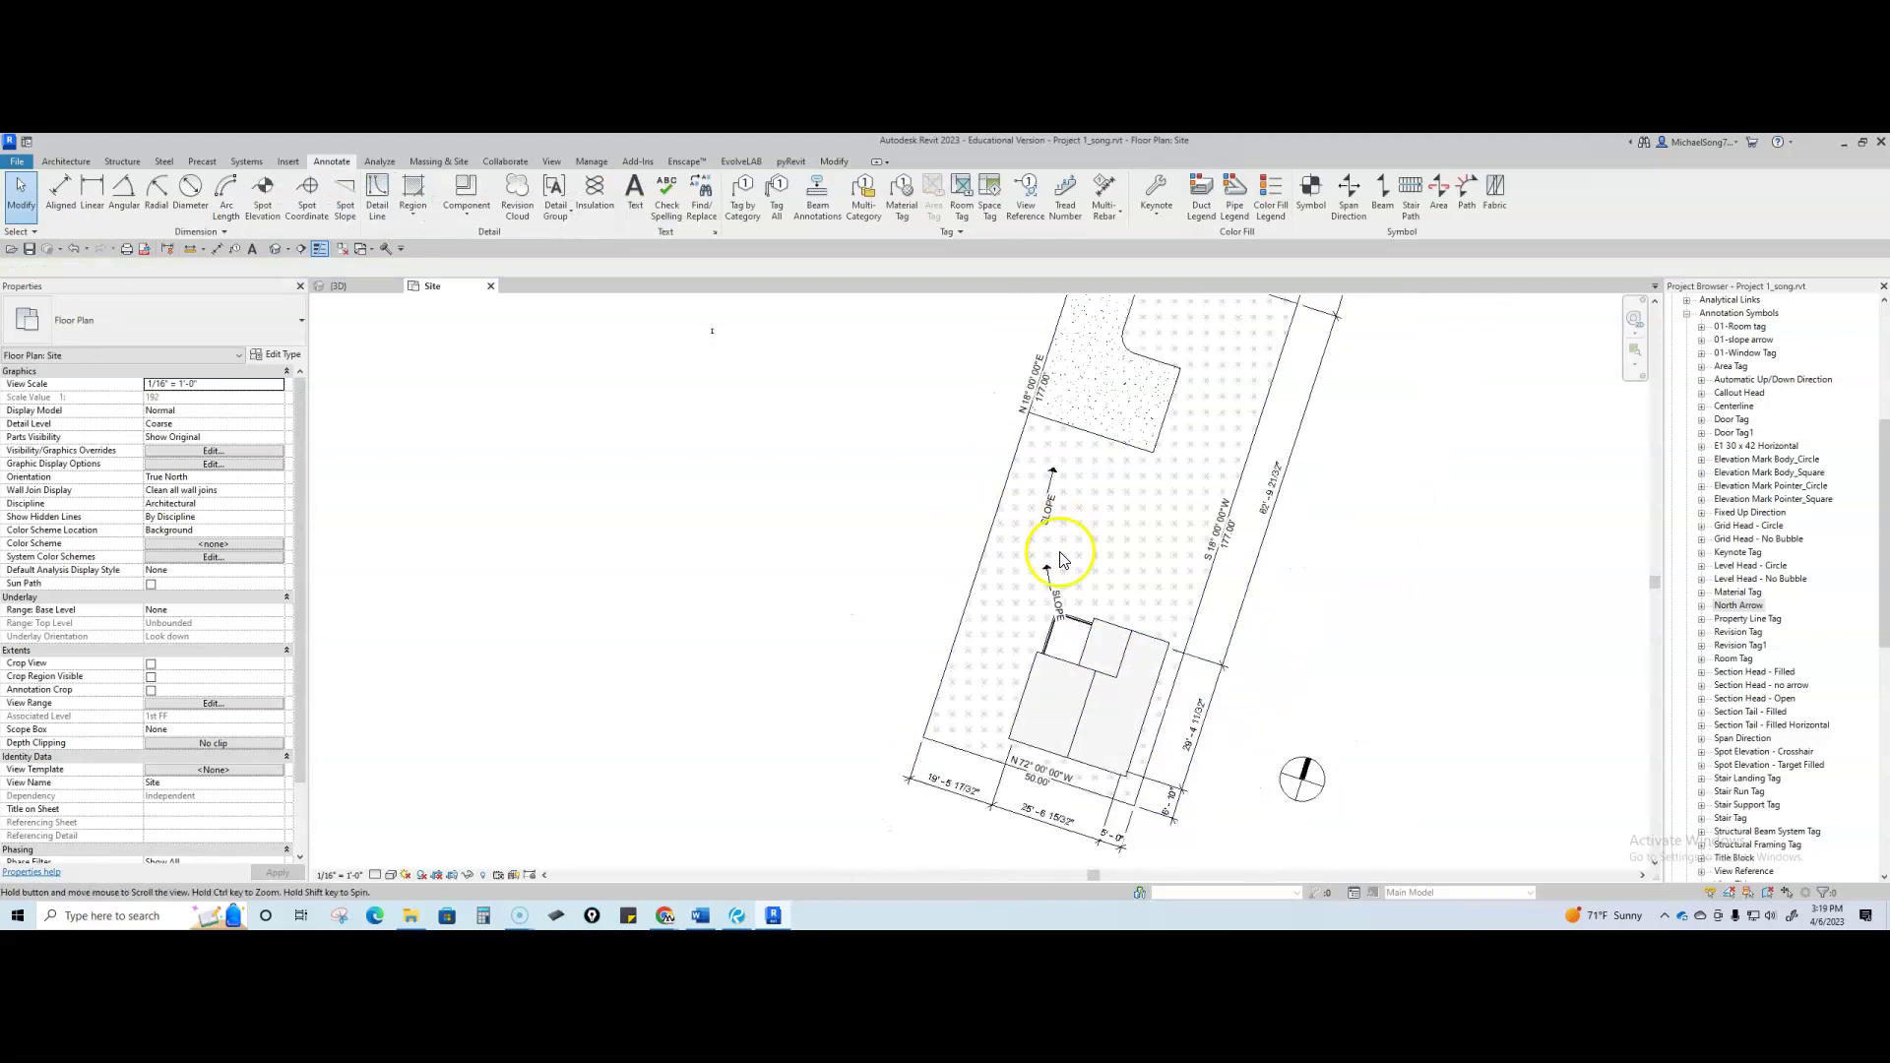
scroll(1027, 425, up, 2)
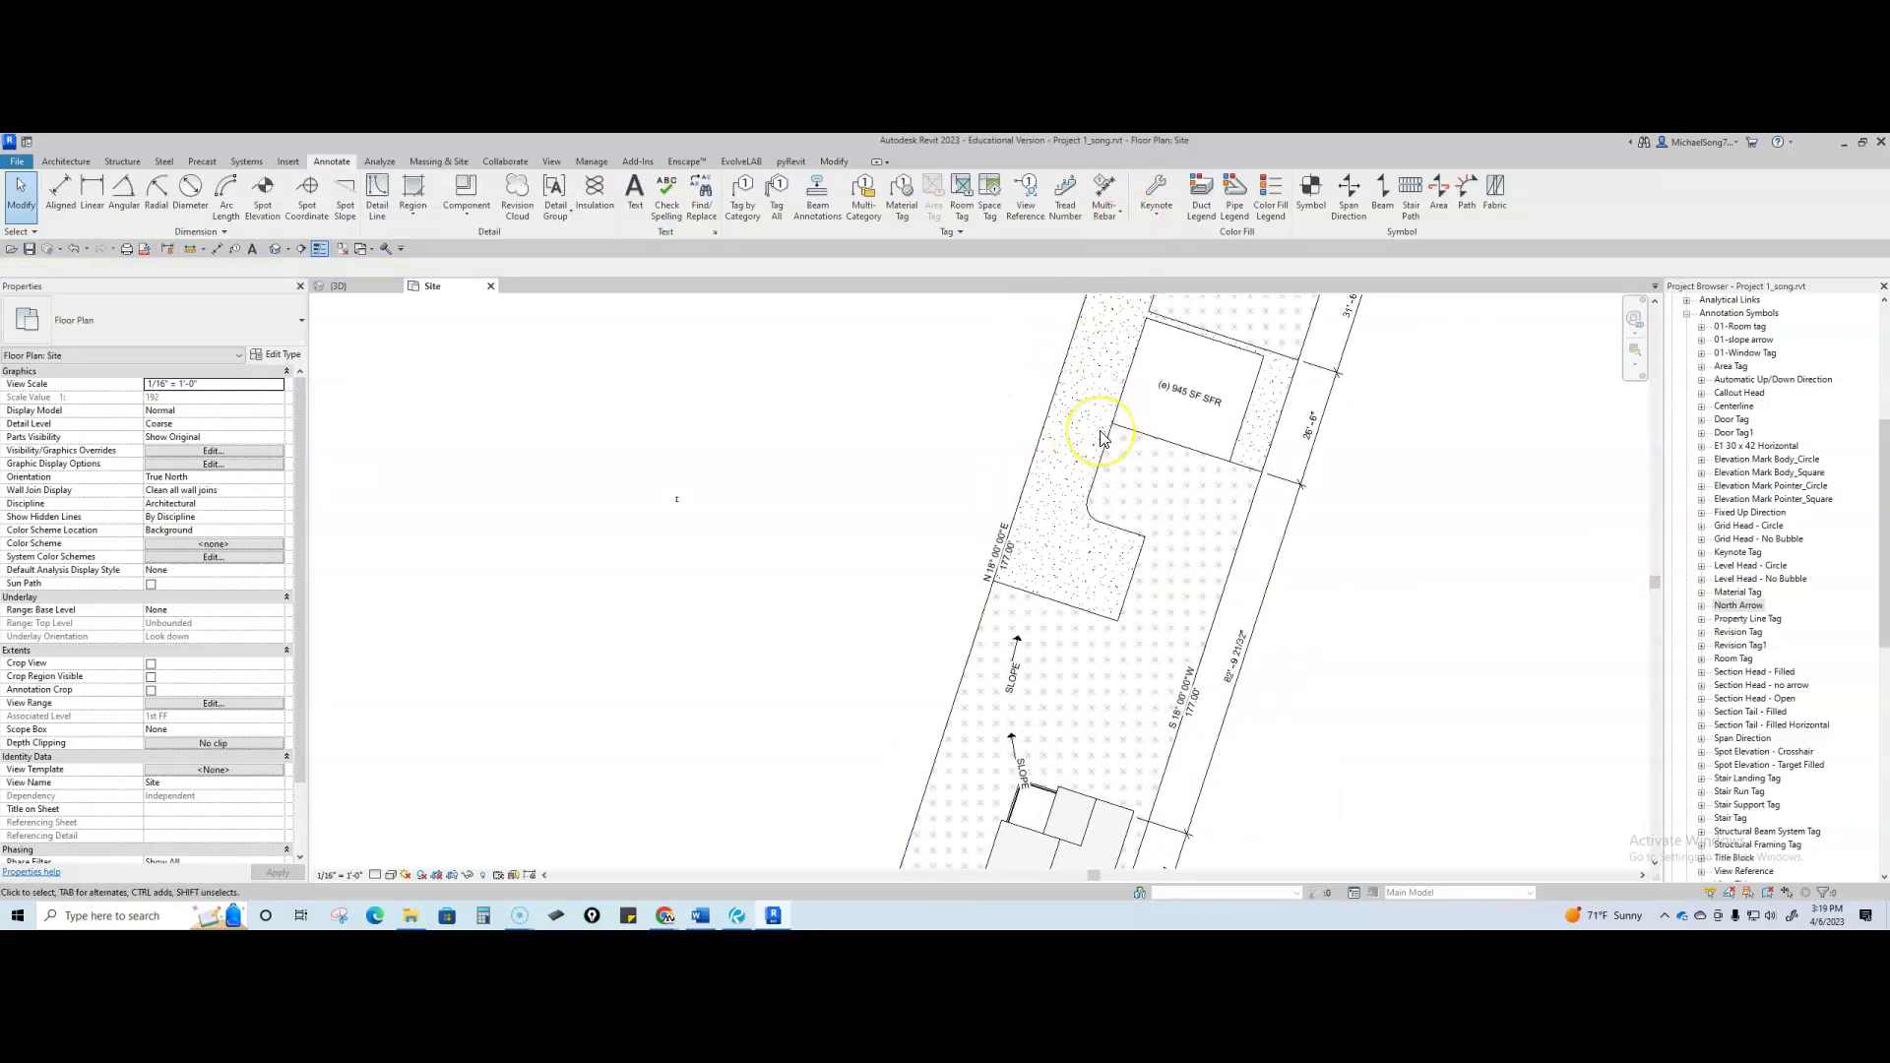
scroll(1132, 537, down, 1)
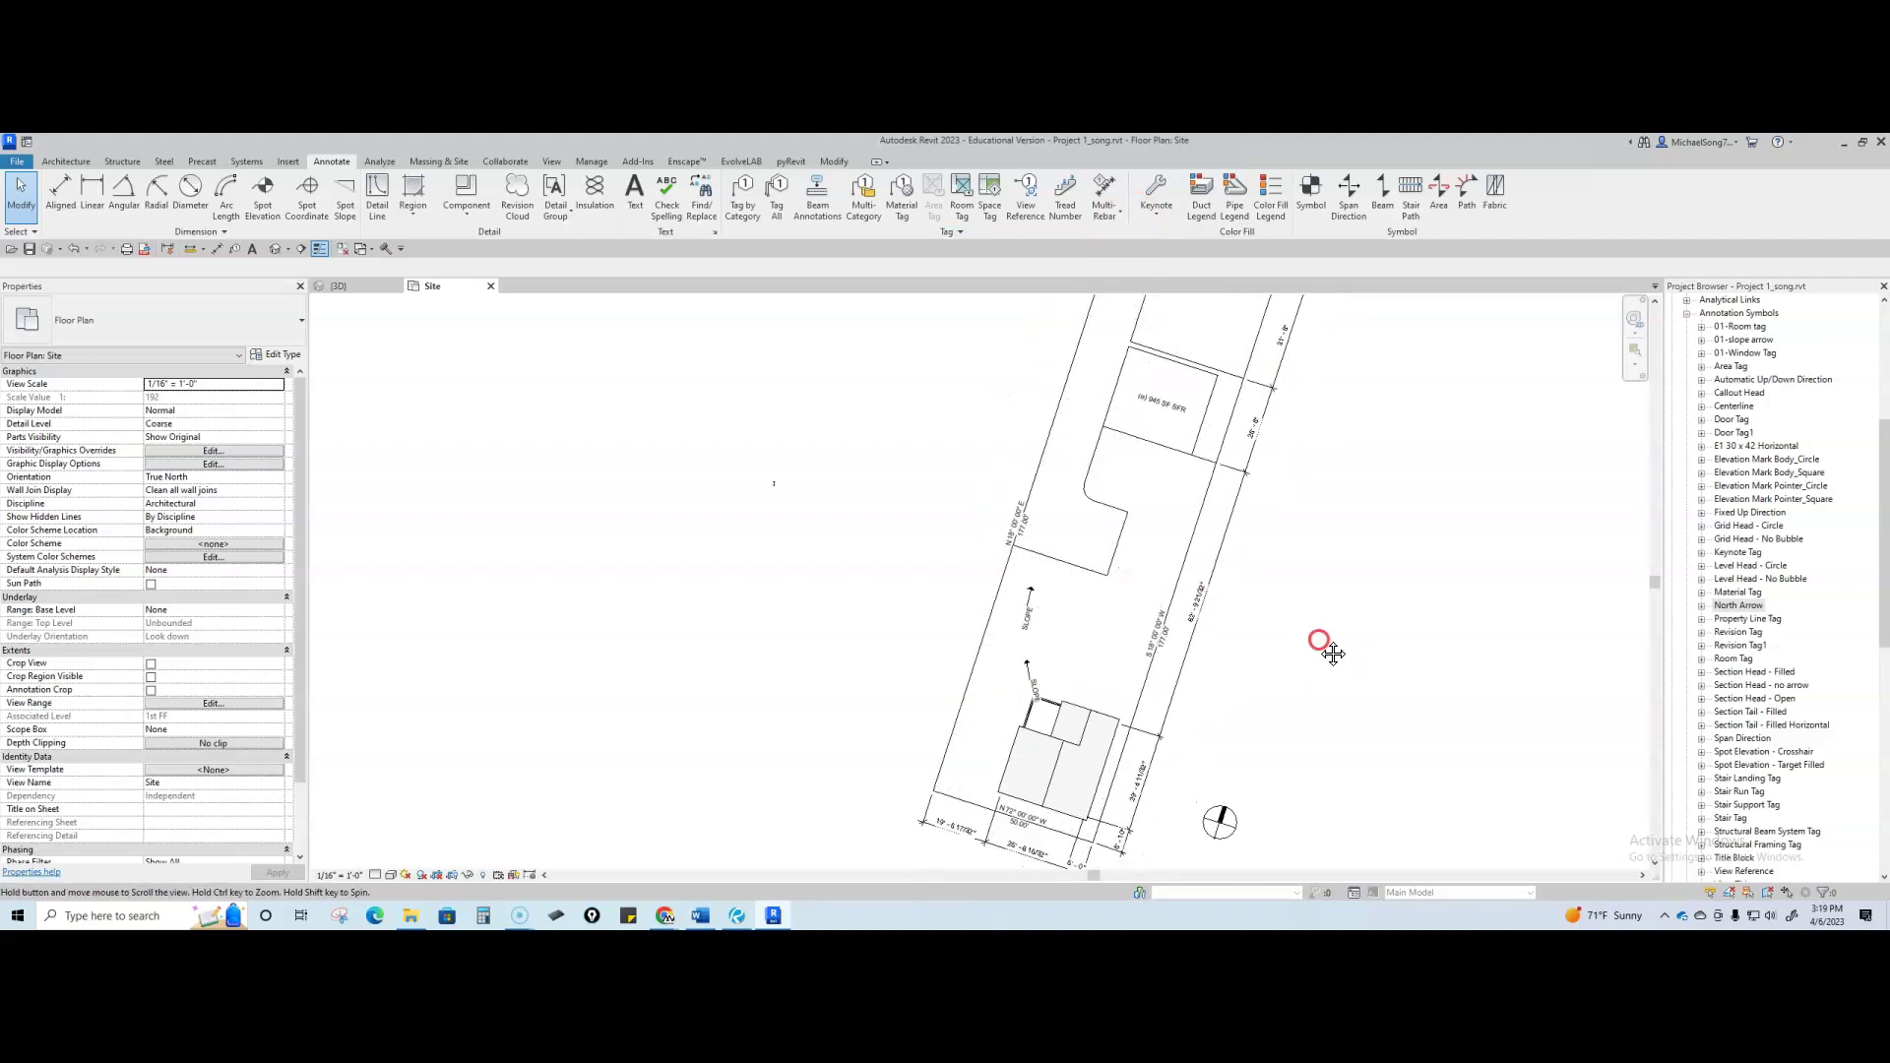
middle_drag(1320, 646, 1277, 637)
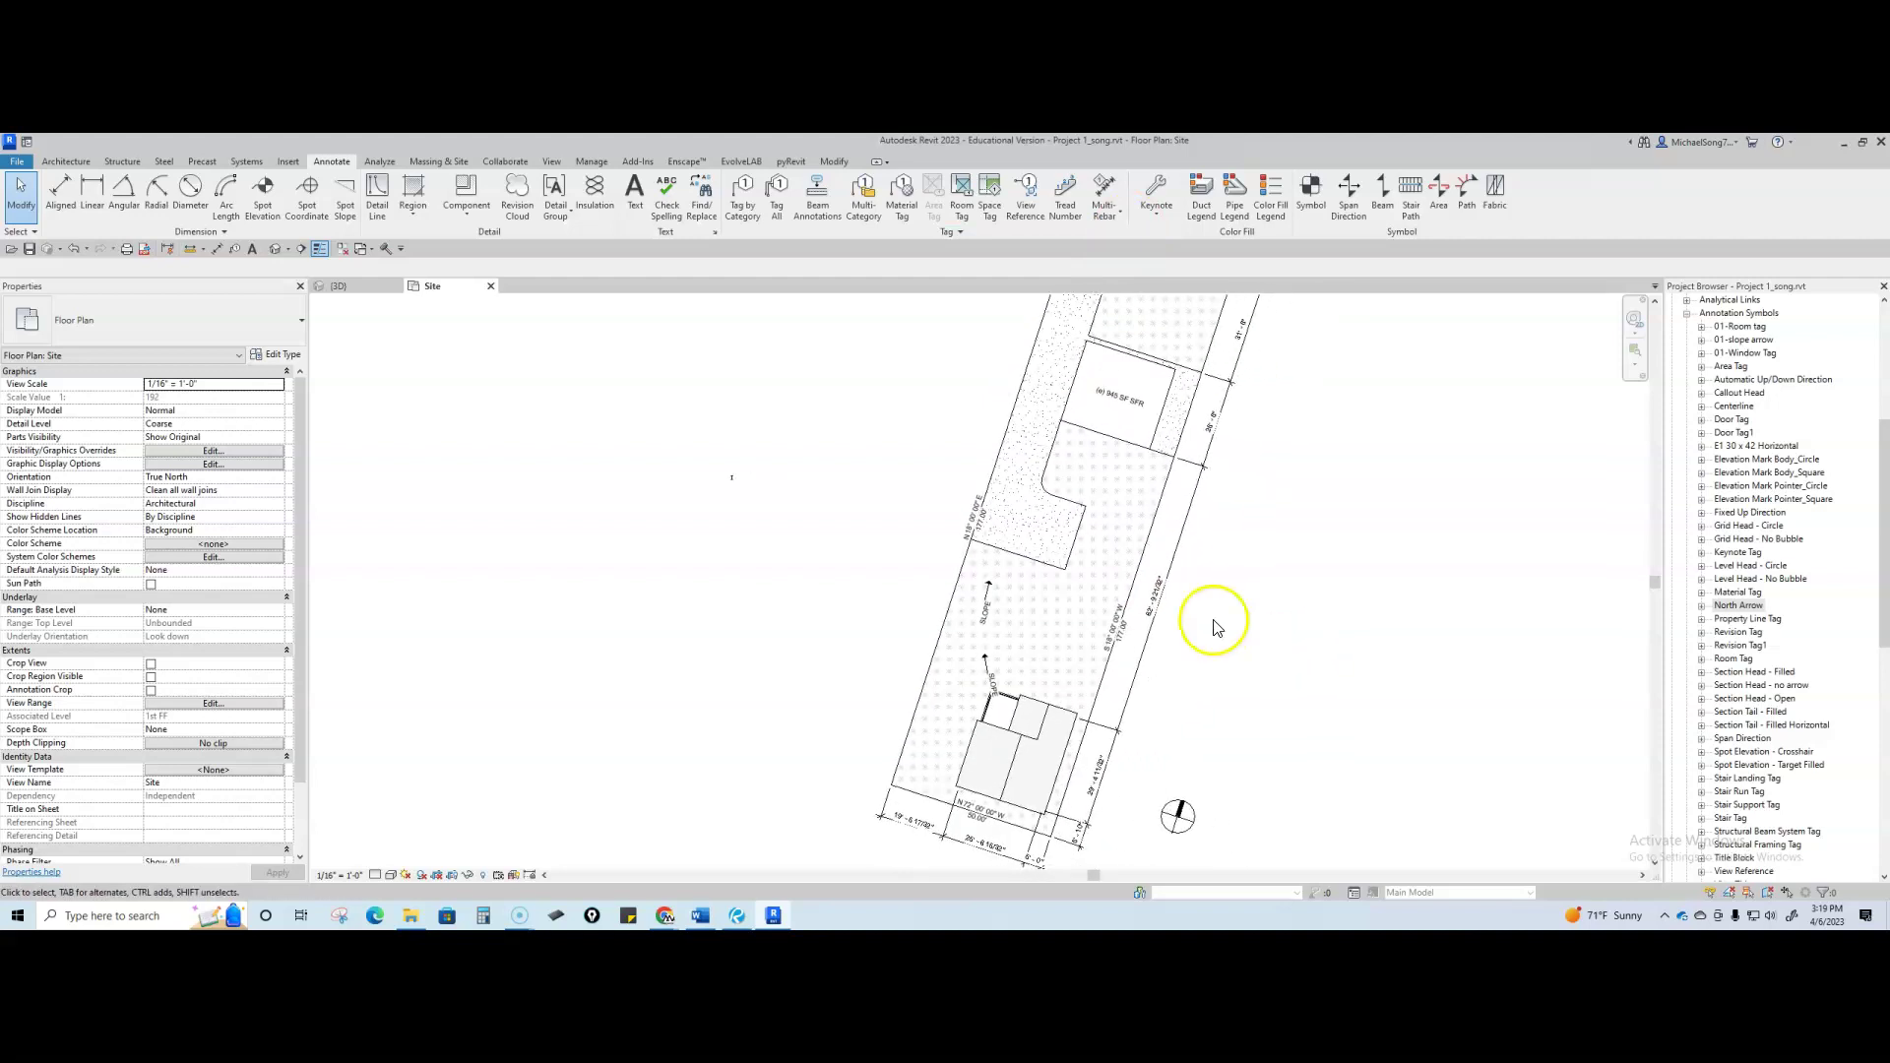
scroll(1181, 618, down, 2)
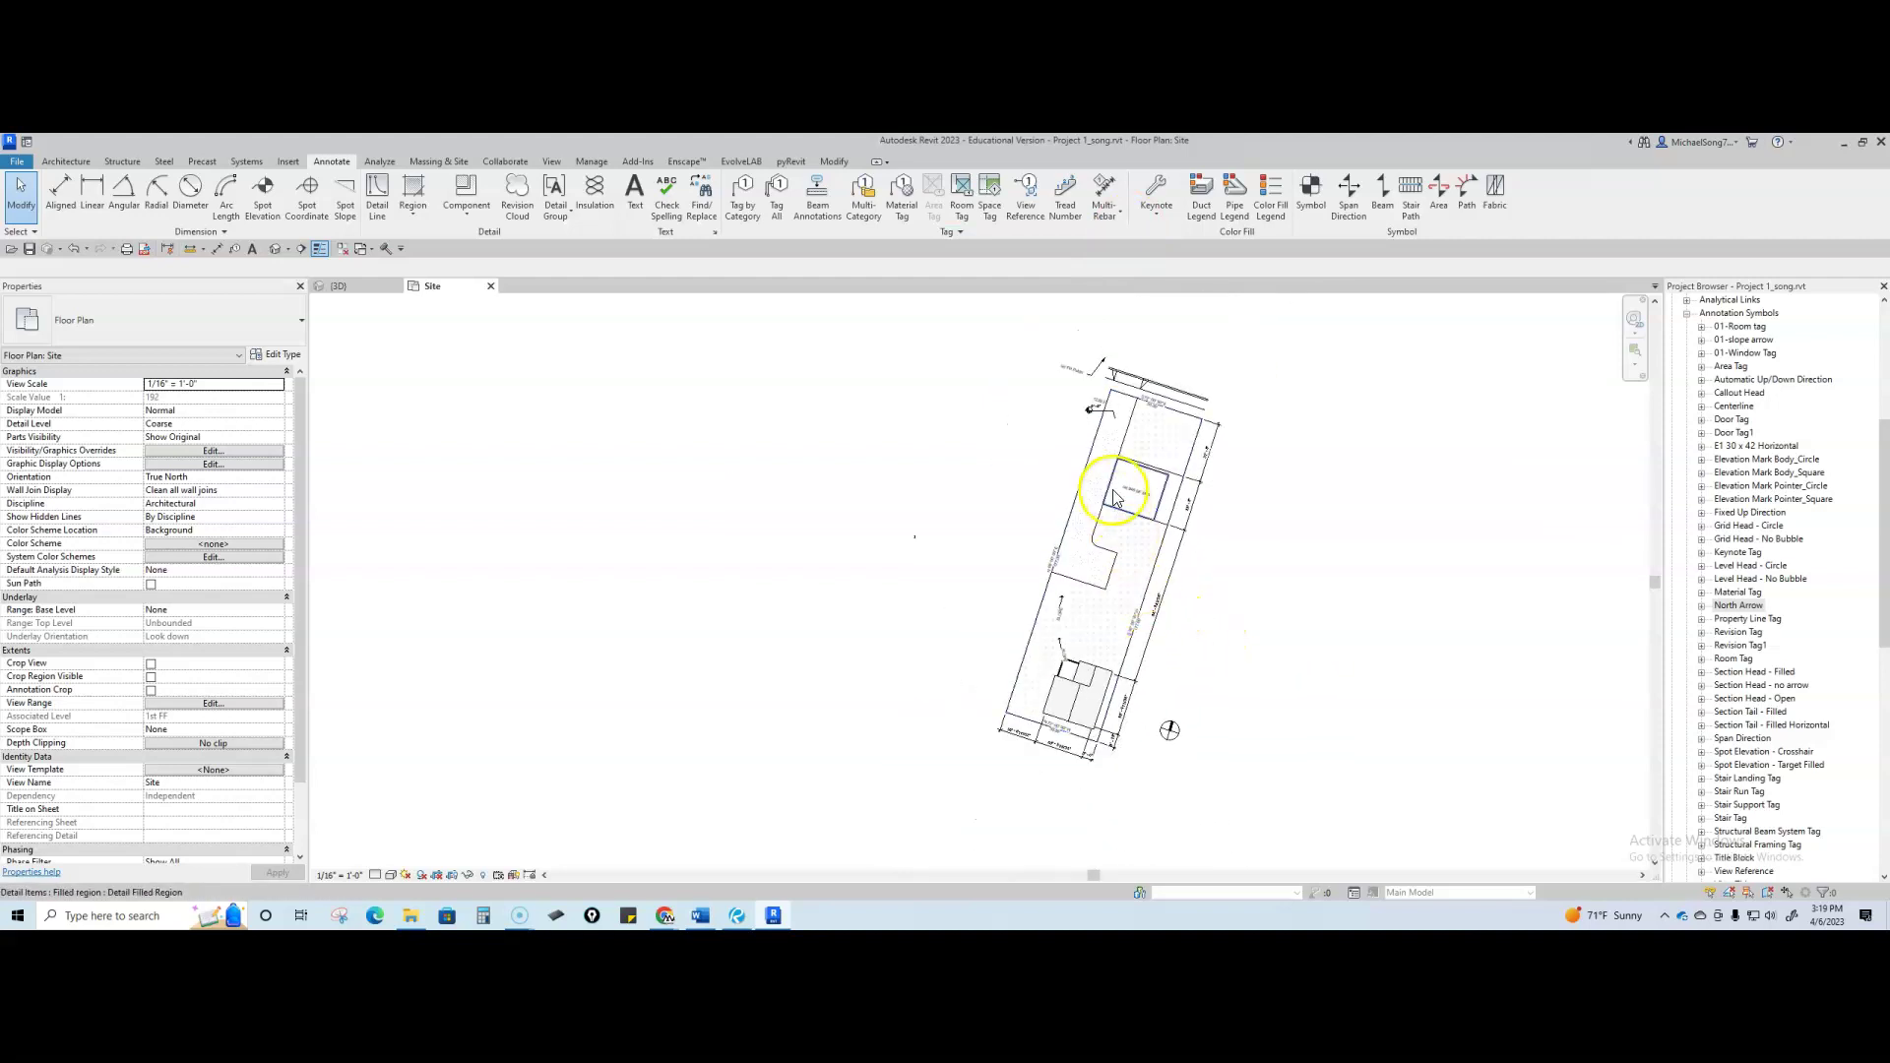
scroll(1100, 421, up, 2)
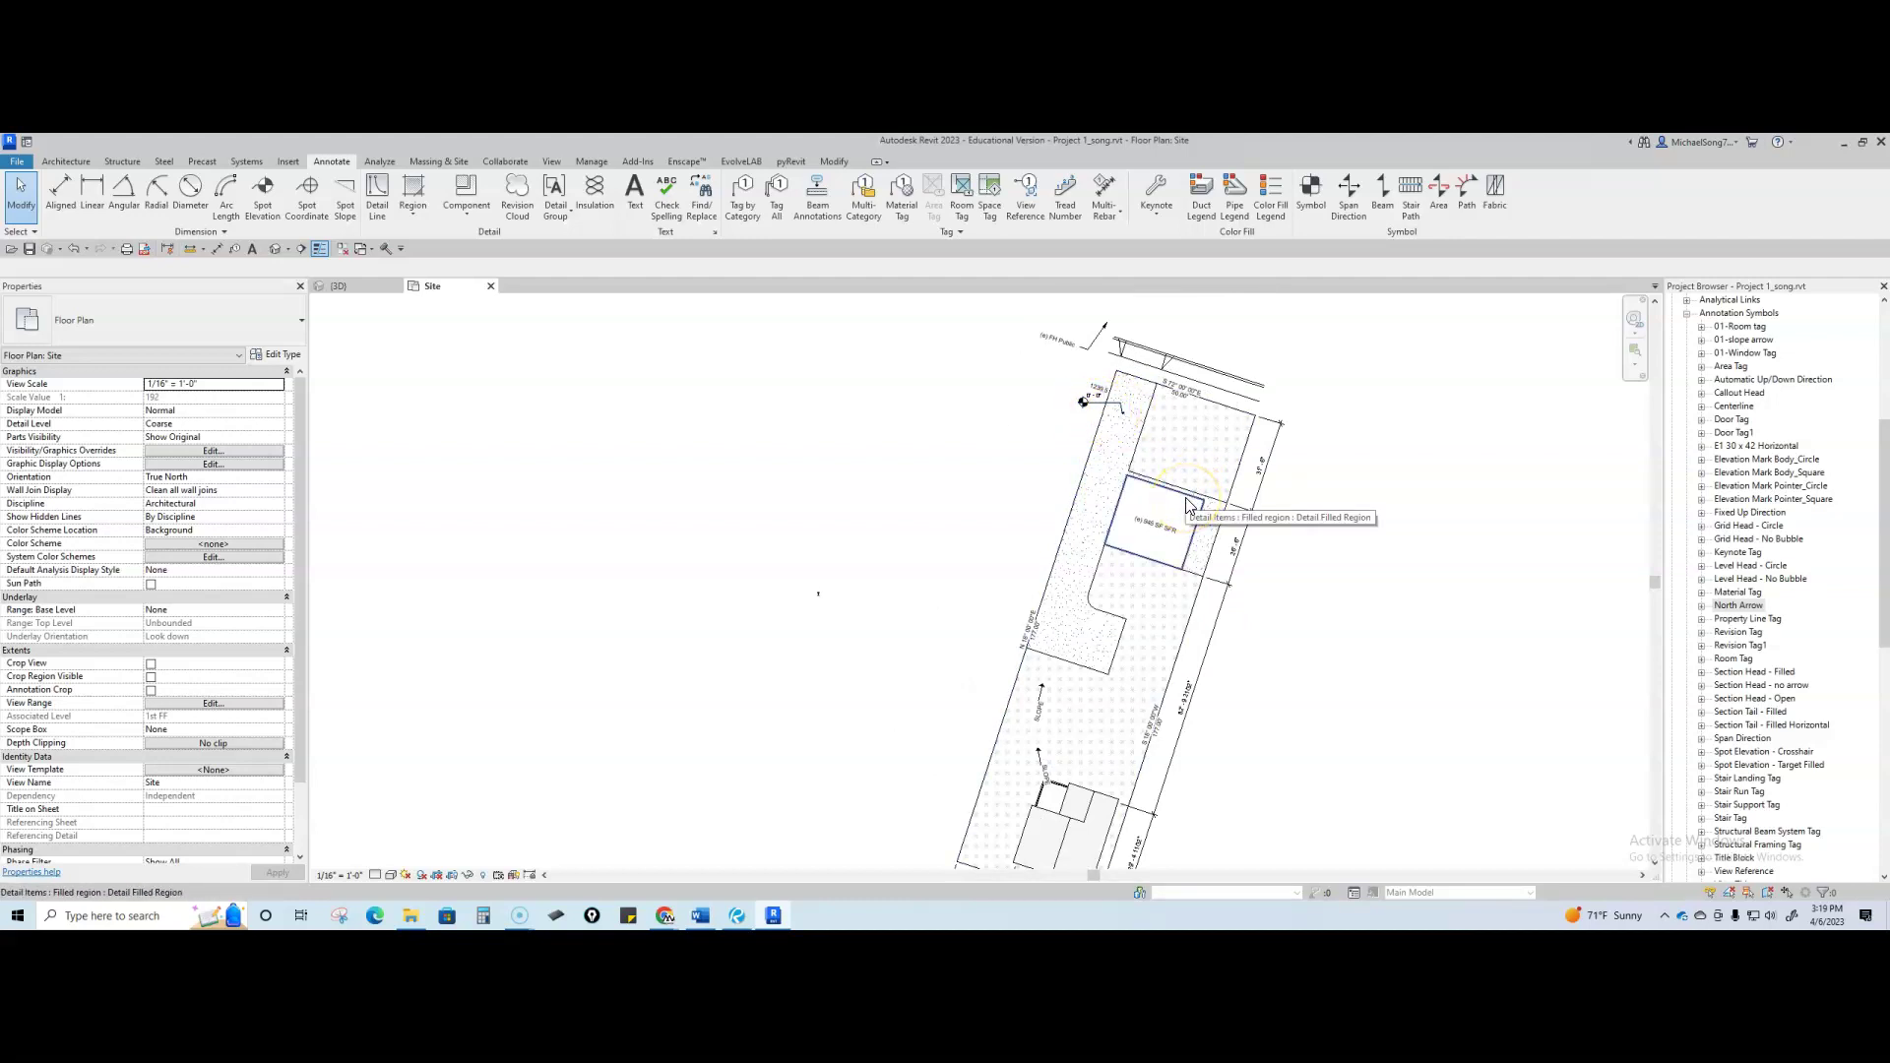
- Select and delete the stray mark in the empty area west of the site
scroll(1307, 537, down, 3)
scroll(1286, 591, up, 1)
scroll(867, 530, up, 2)
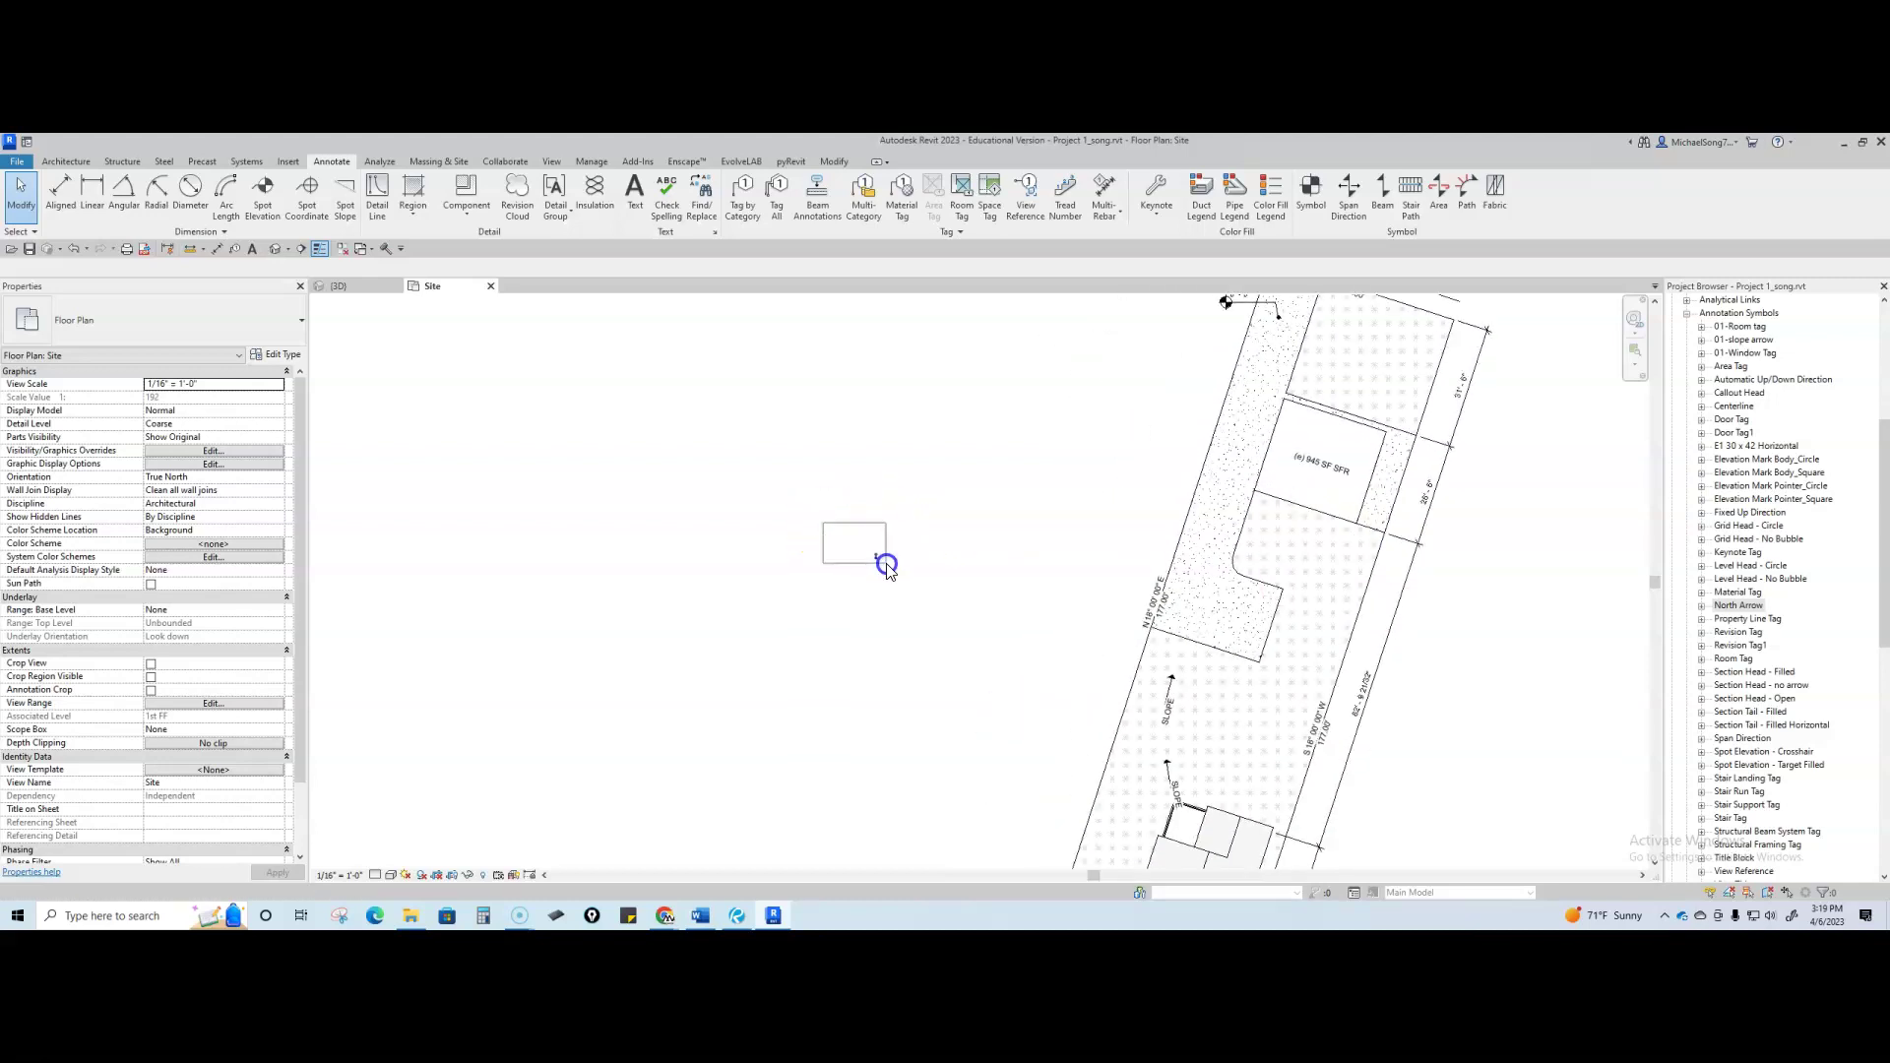
scroll(886, 563, up, 3)
scroll(884, 563, up, 2)
drag(768, 406, 928, 645)
click(926, 597)
- Collapse the Annotation Symbols and Families branches of the project browser and open sheet G0-01 - SITE PLAN
scroll(923, 594, down, 5)
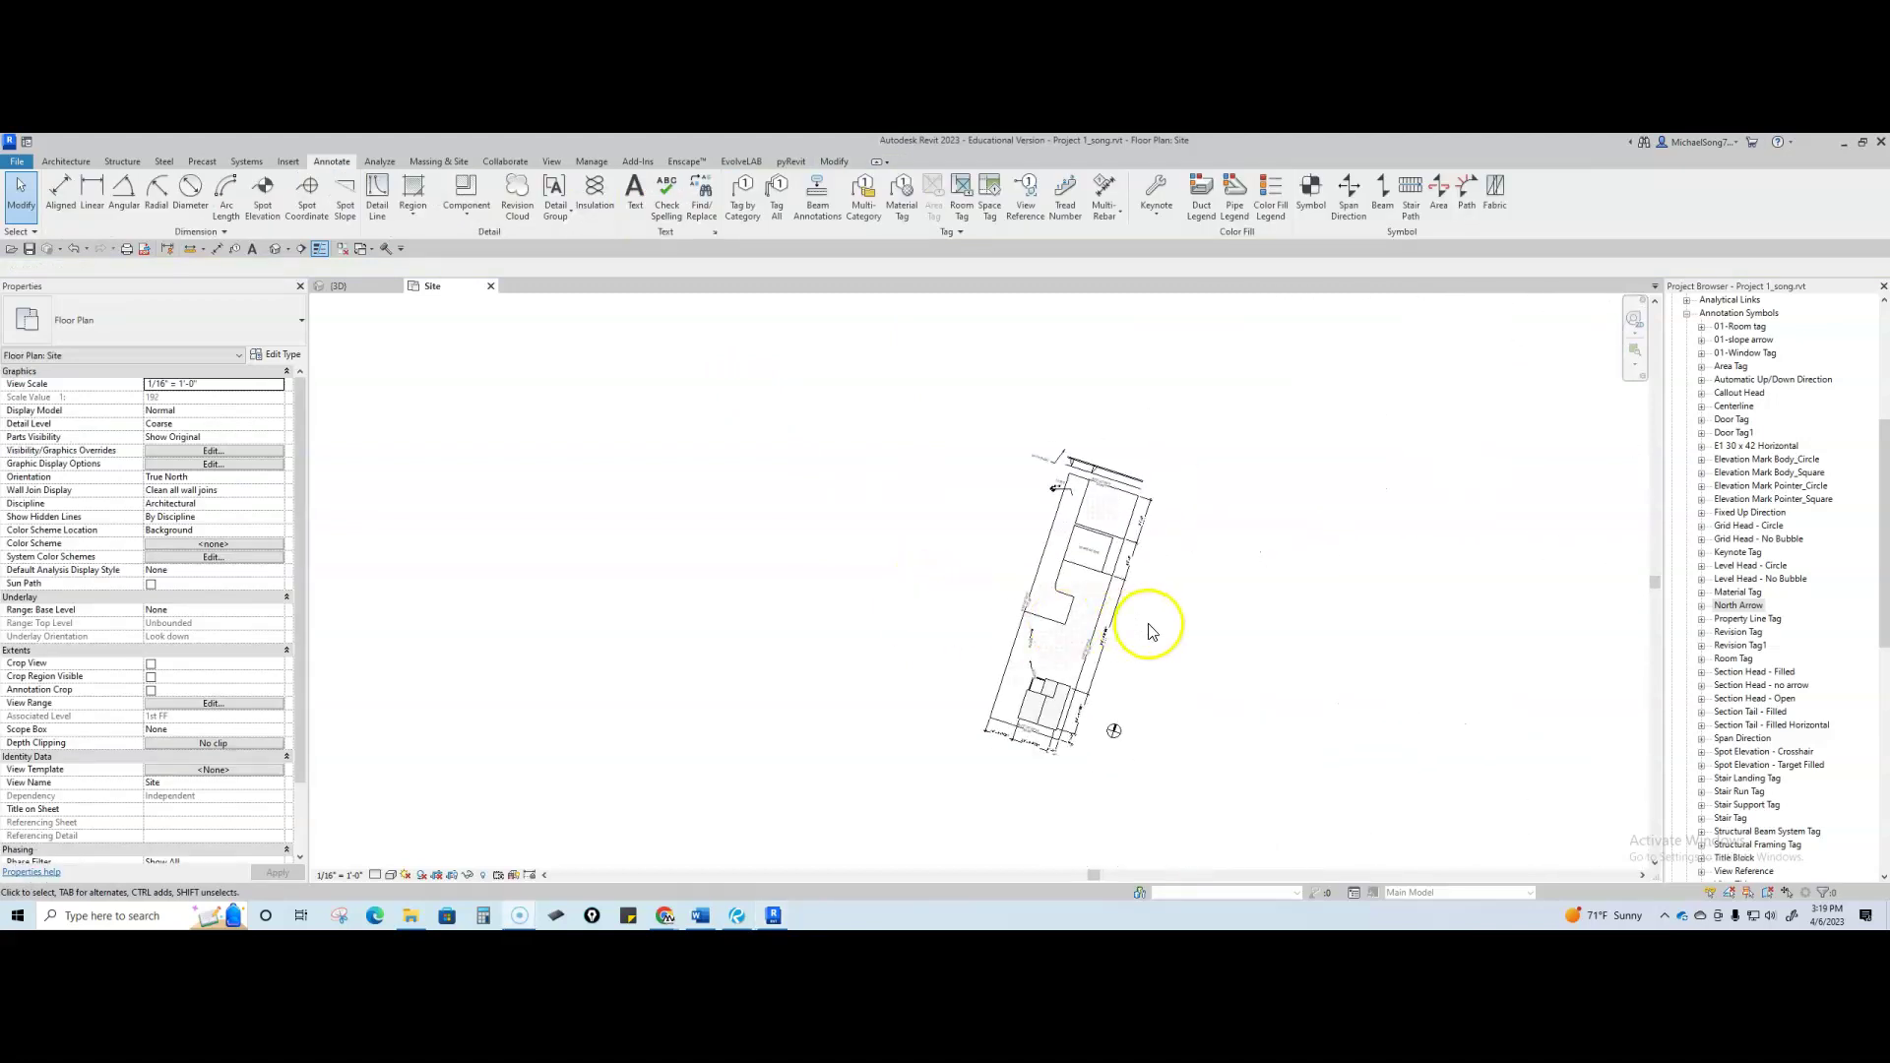
middle_drag(1231, 630, 1087, 569)
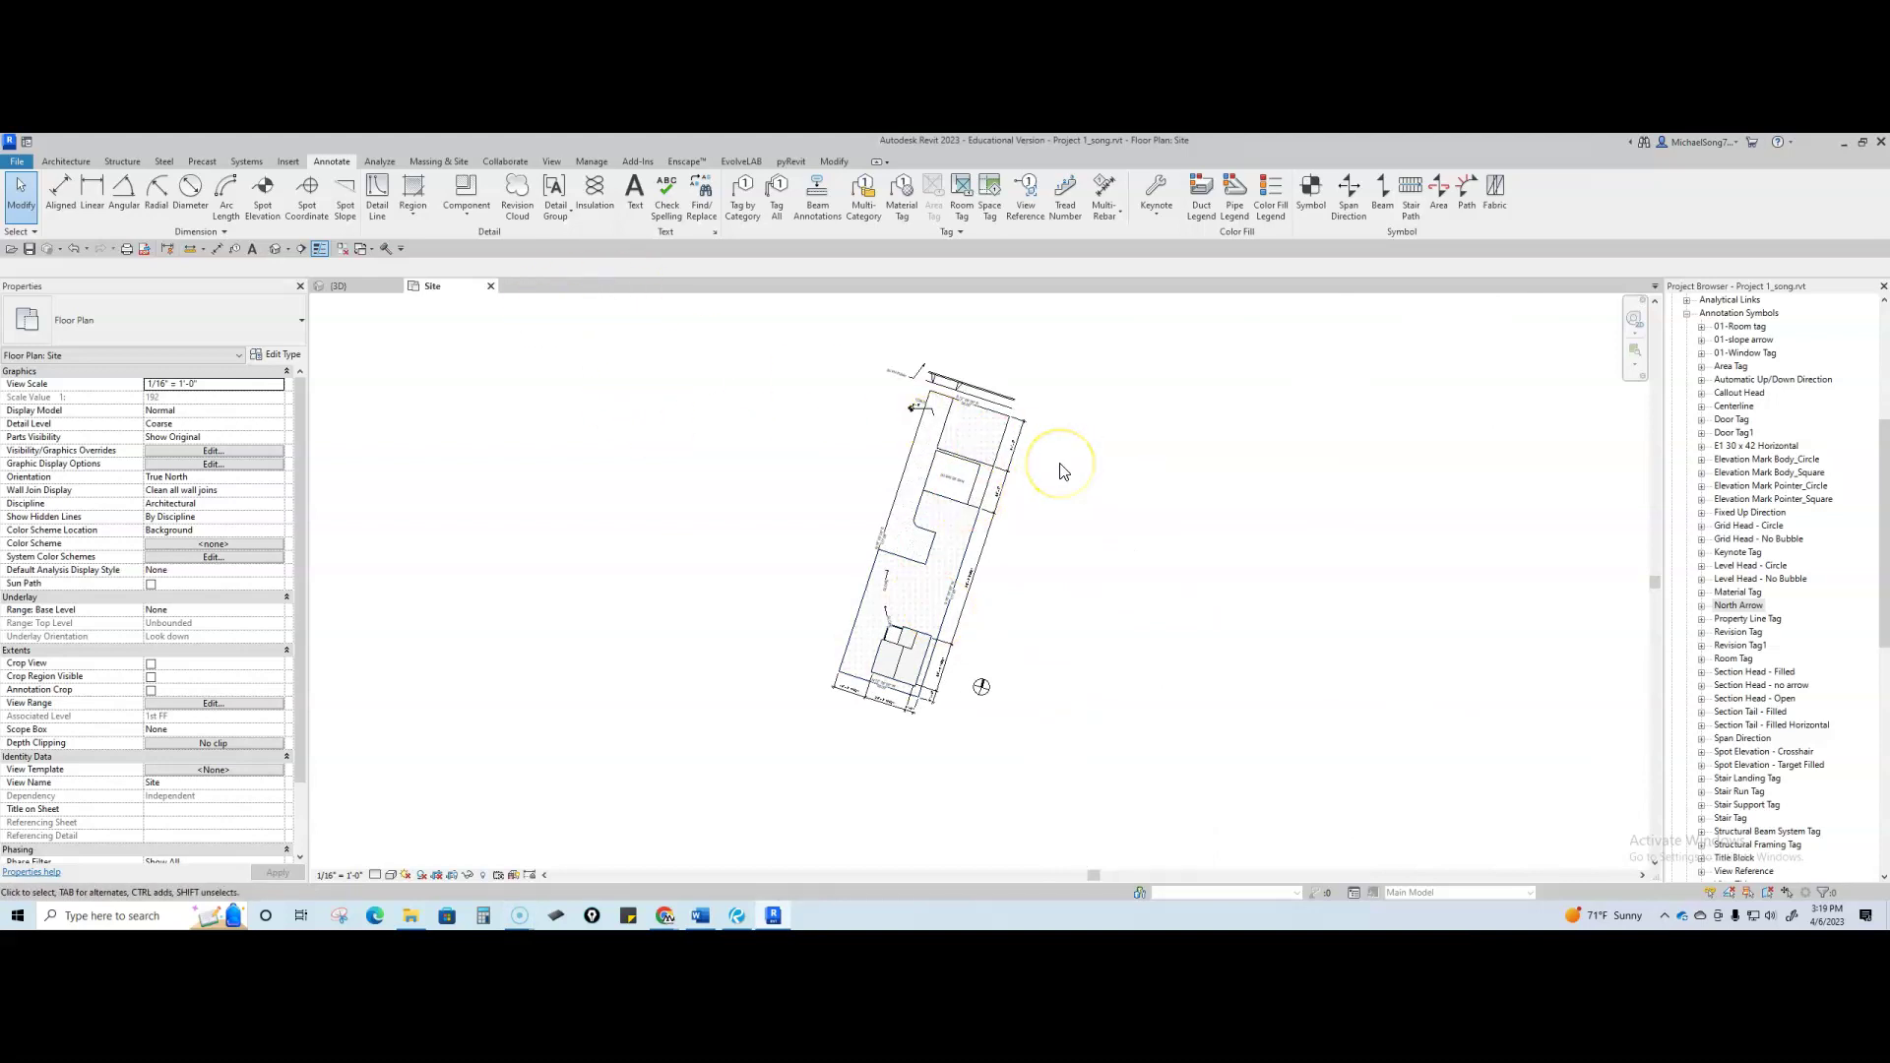
click(1392, 479)
click(1690, 327)
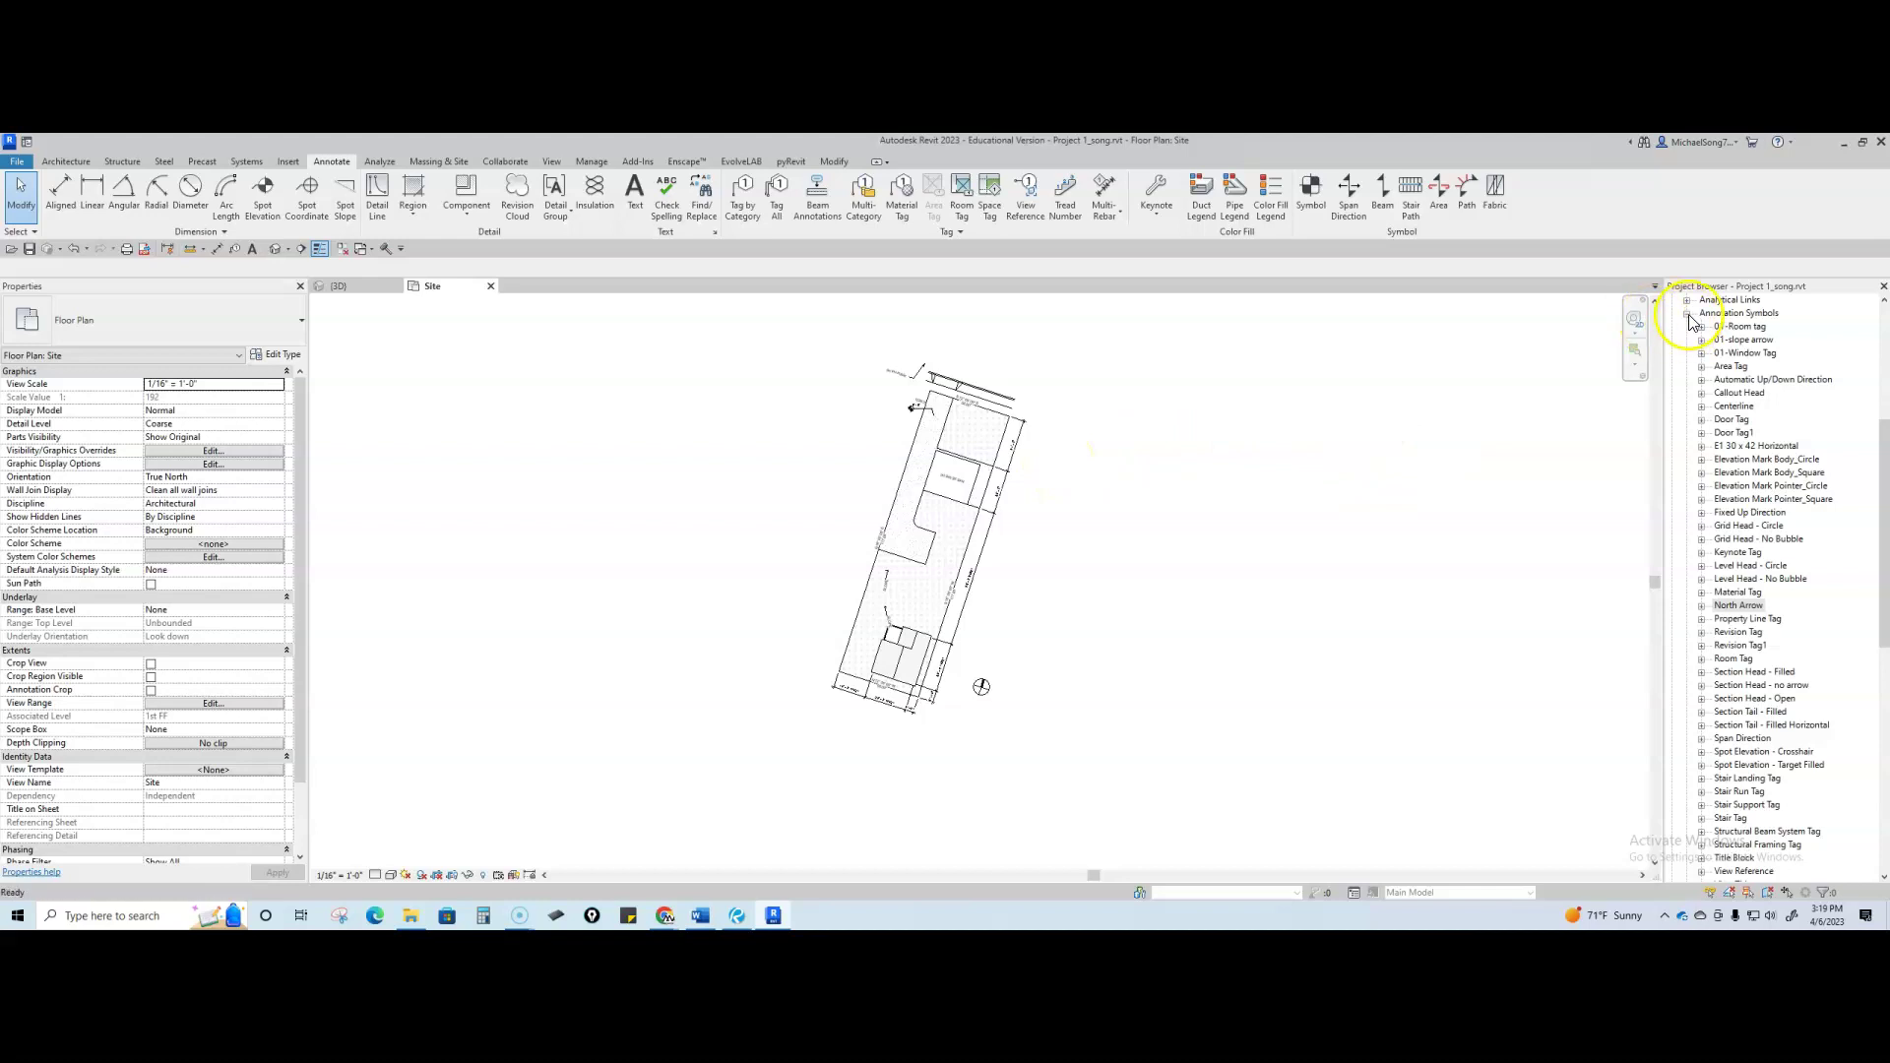
click(1689, 316)
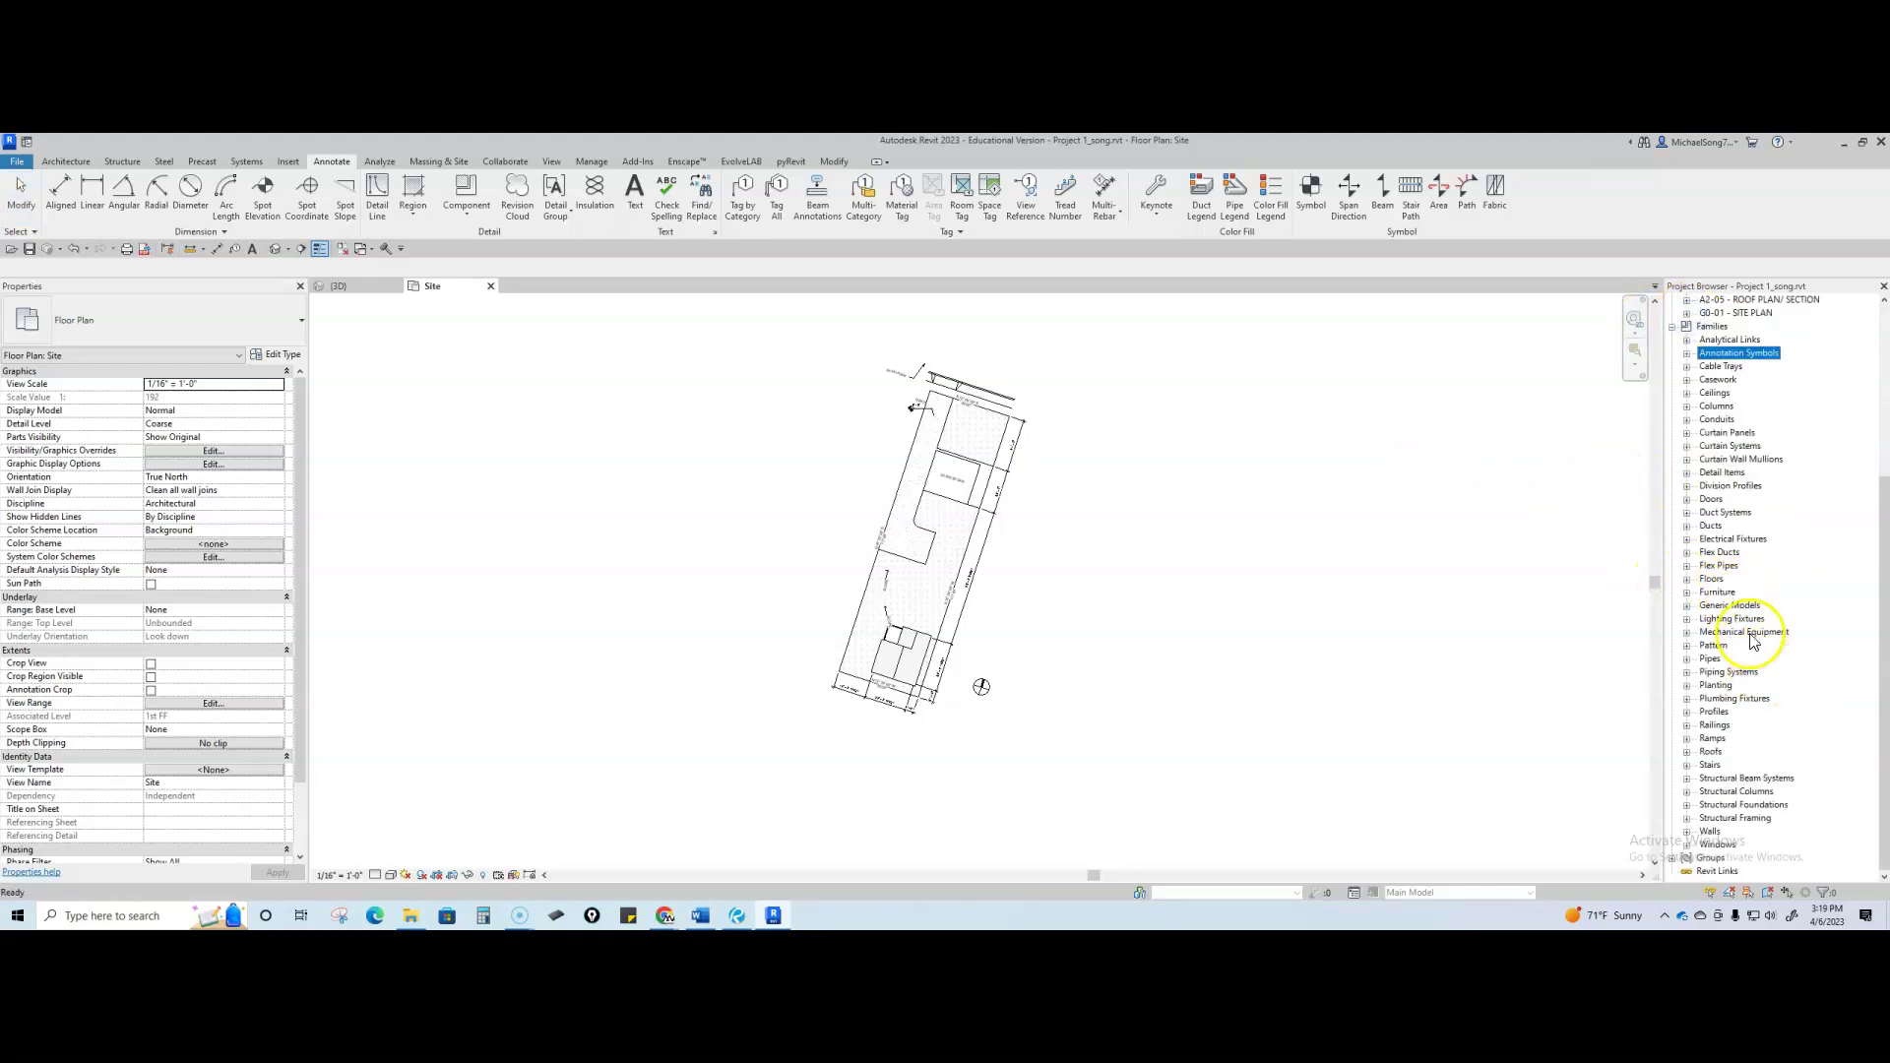
click(1674, 327)
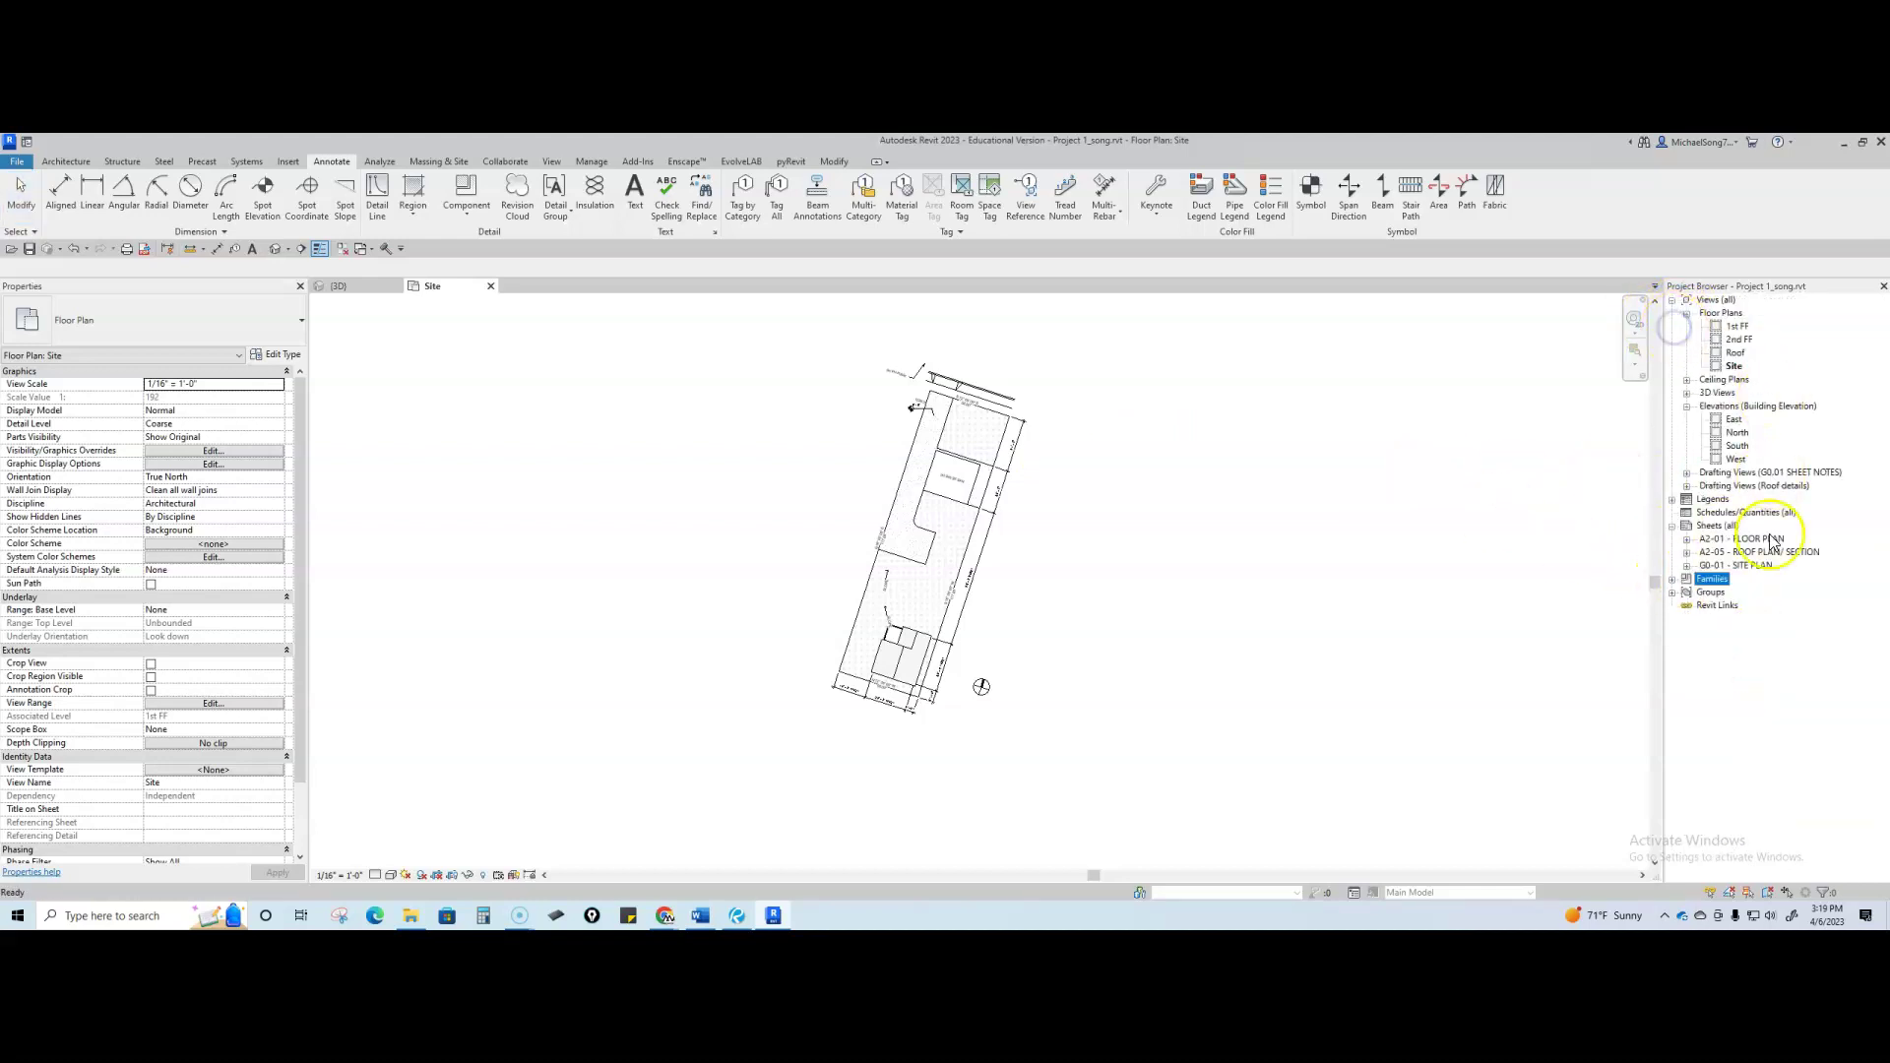
click(1752, 566)
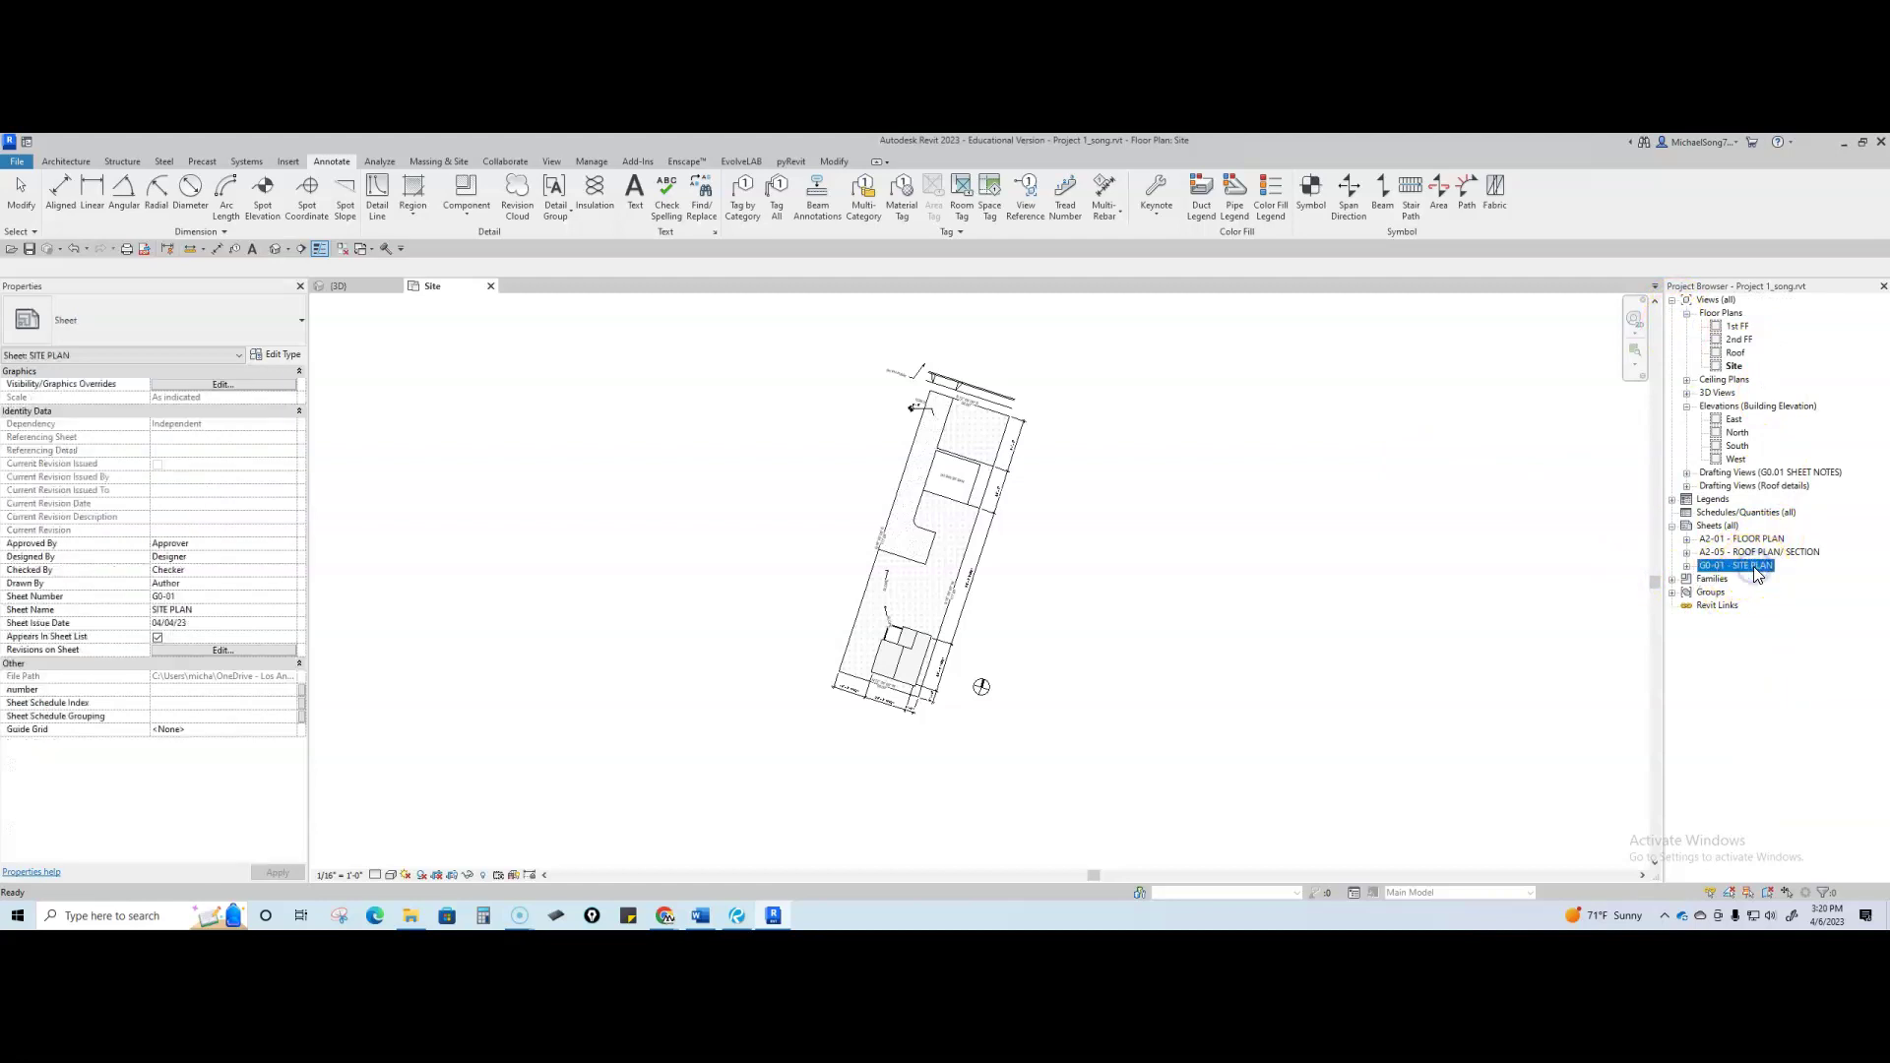
double_click(1756, 568)
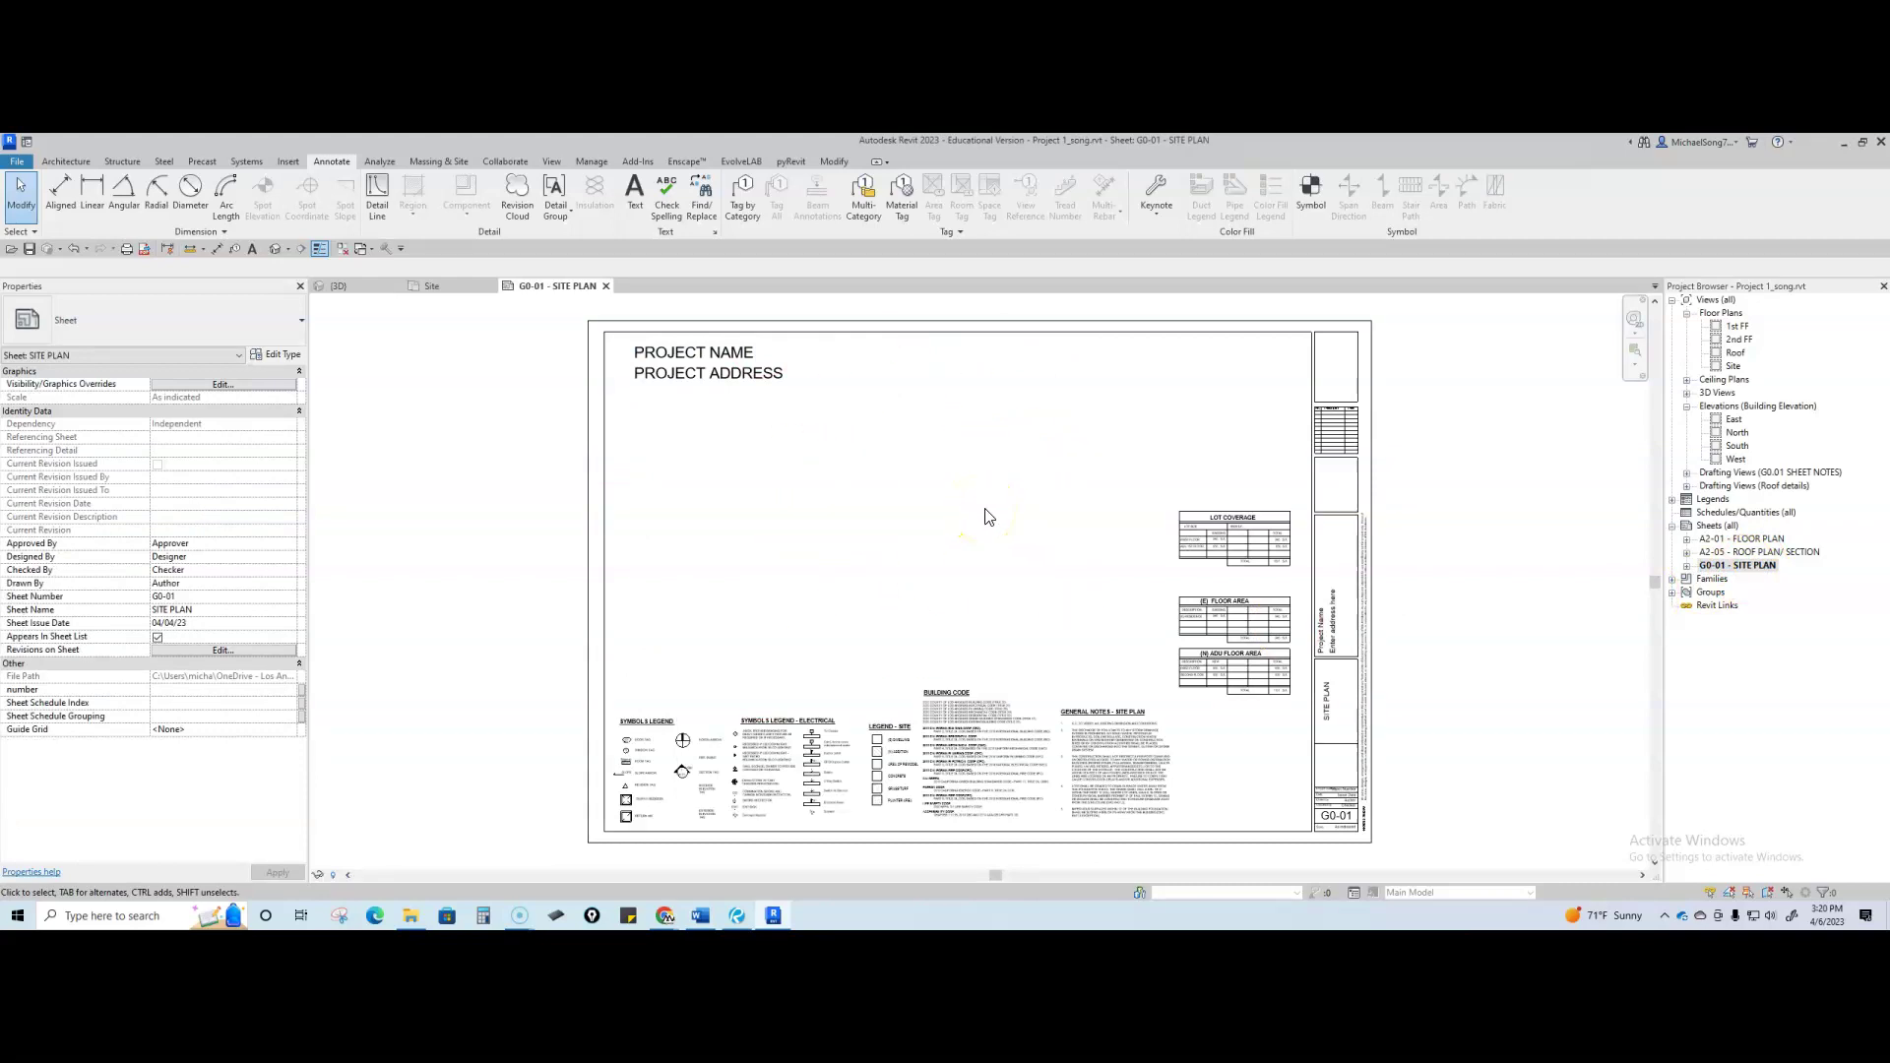
- Place the Site floor plan view on the sheet below the project name and address, above the legends
click(1732, 367)
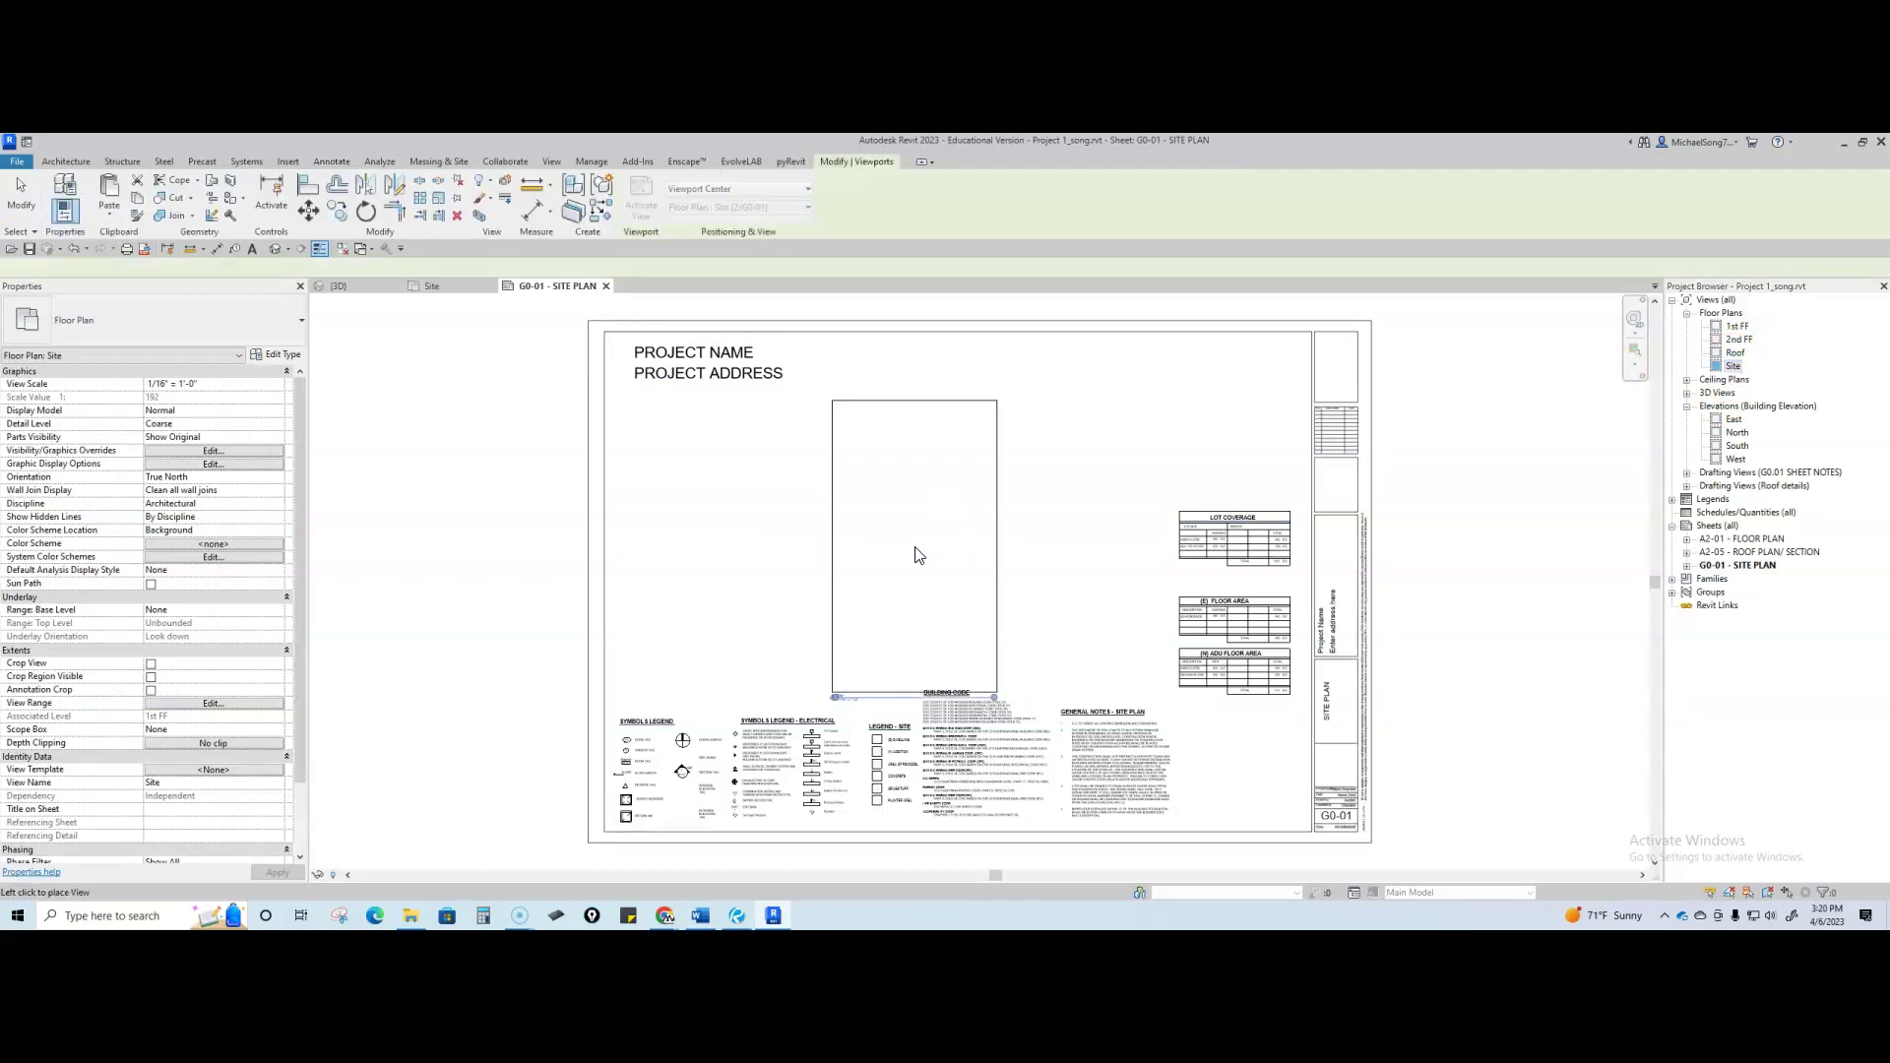
click(921, 516)
click(1056, 541)
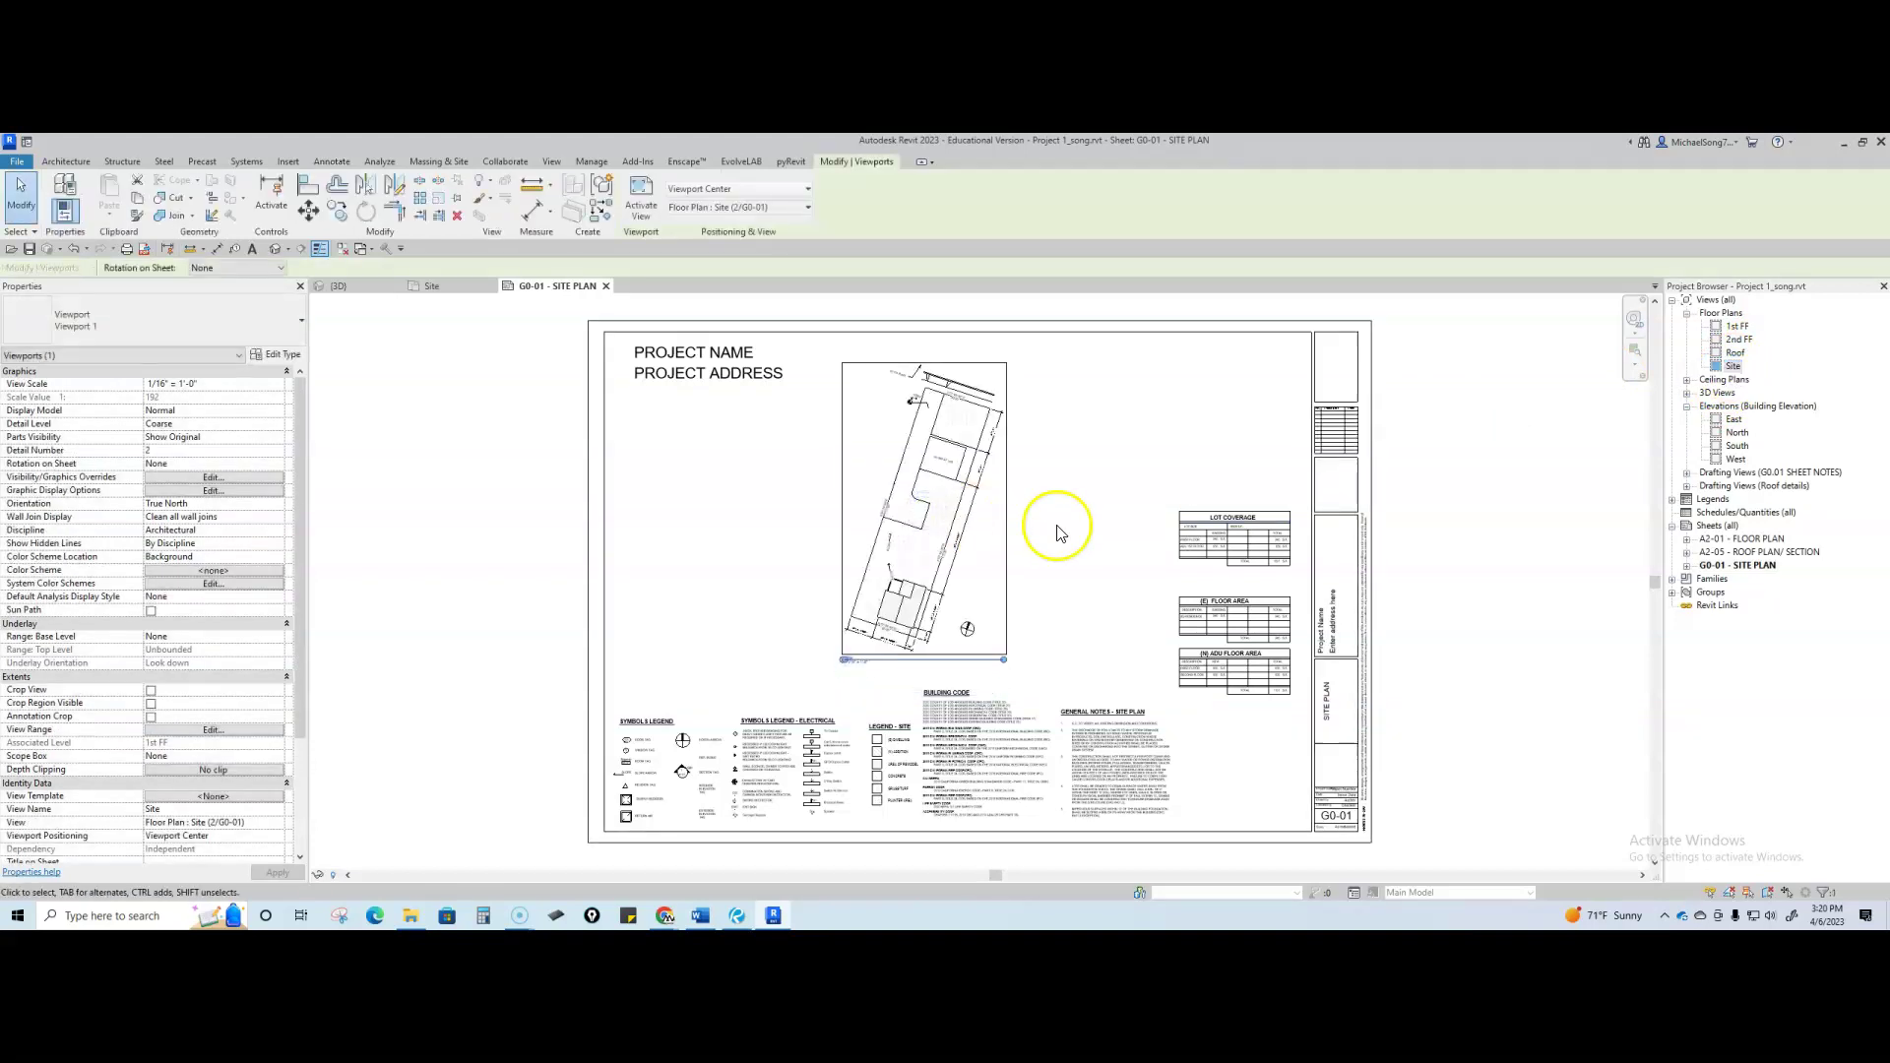
- Open the PROJECT NAME text note on the sheet for editing, select its wording and leave the editor
scroll(1059, 556, down, 3)
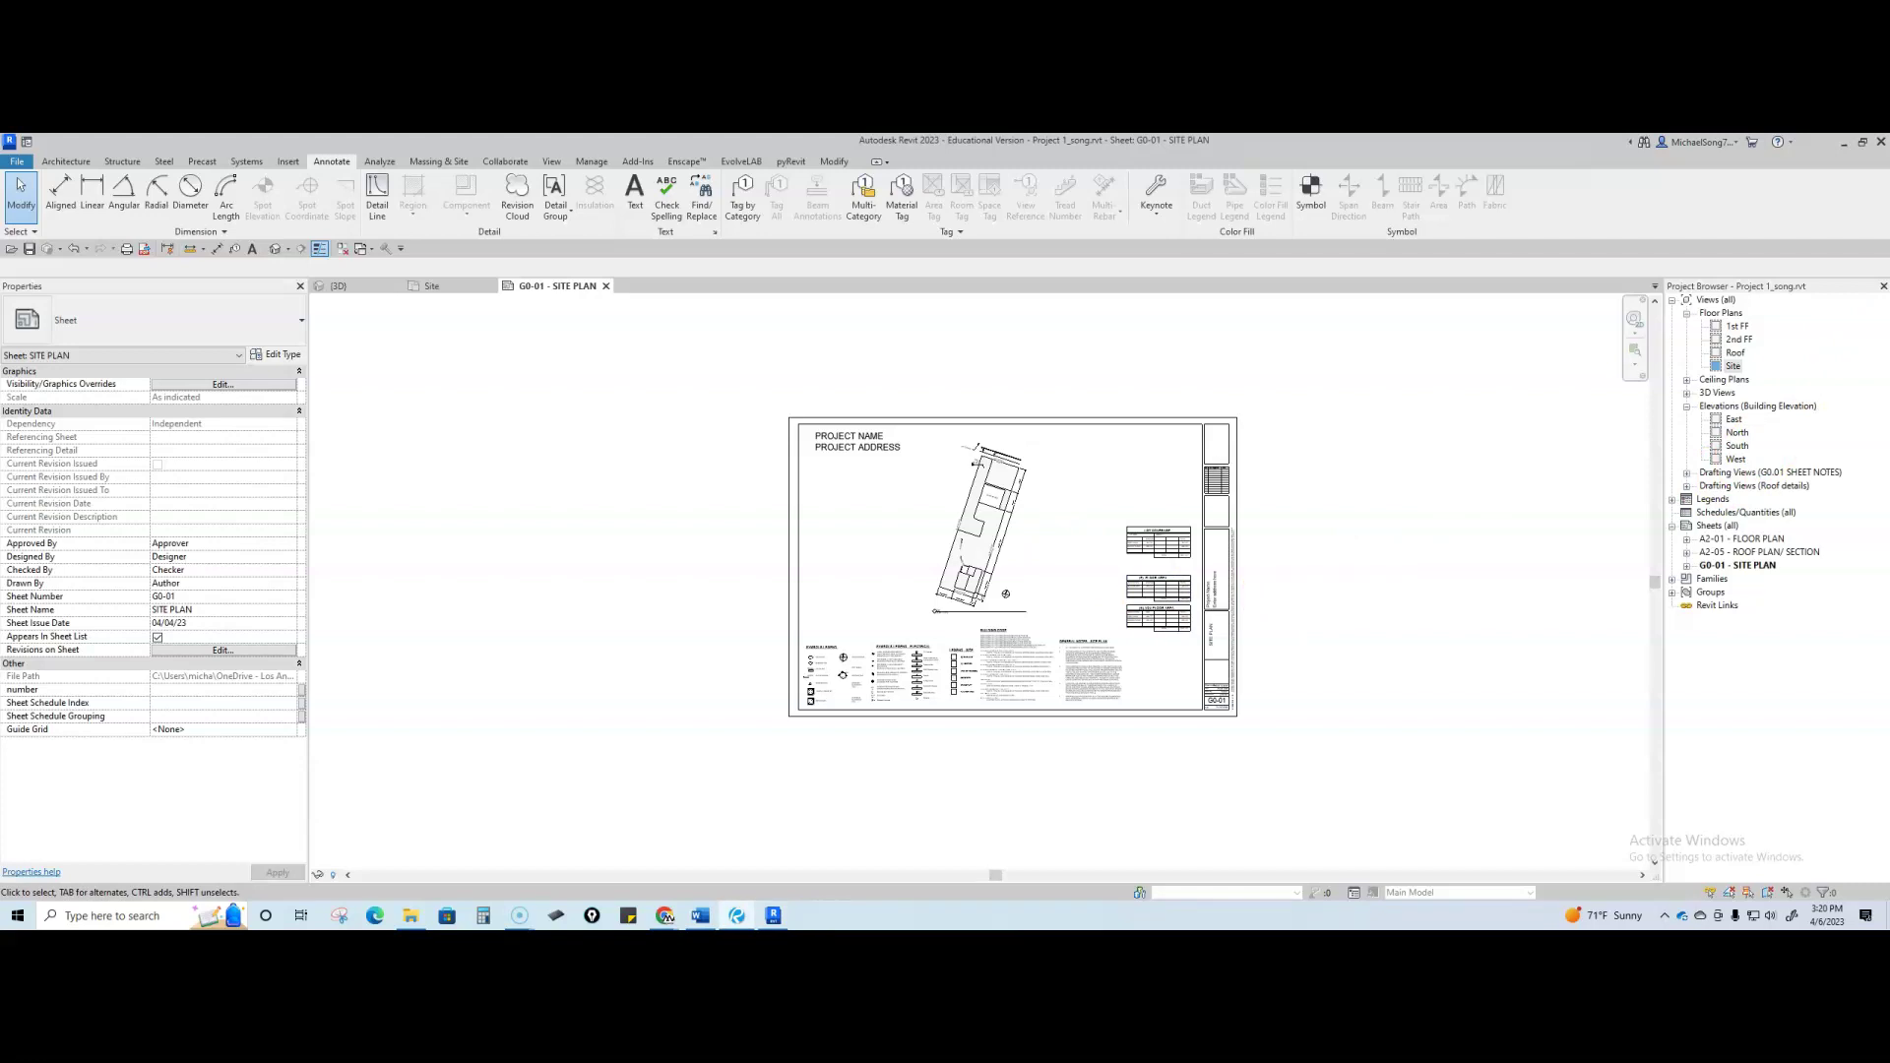
scroll(946, 445, up, 3)
click(813, 439)
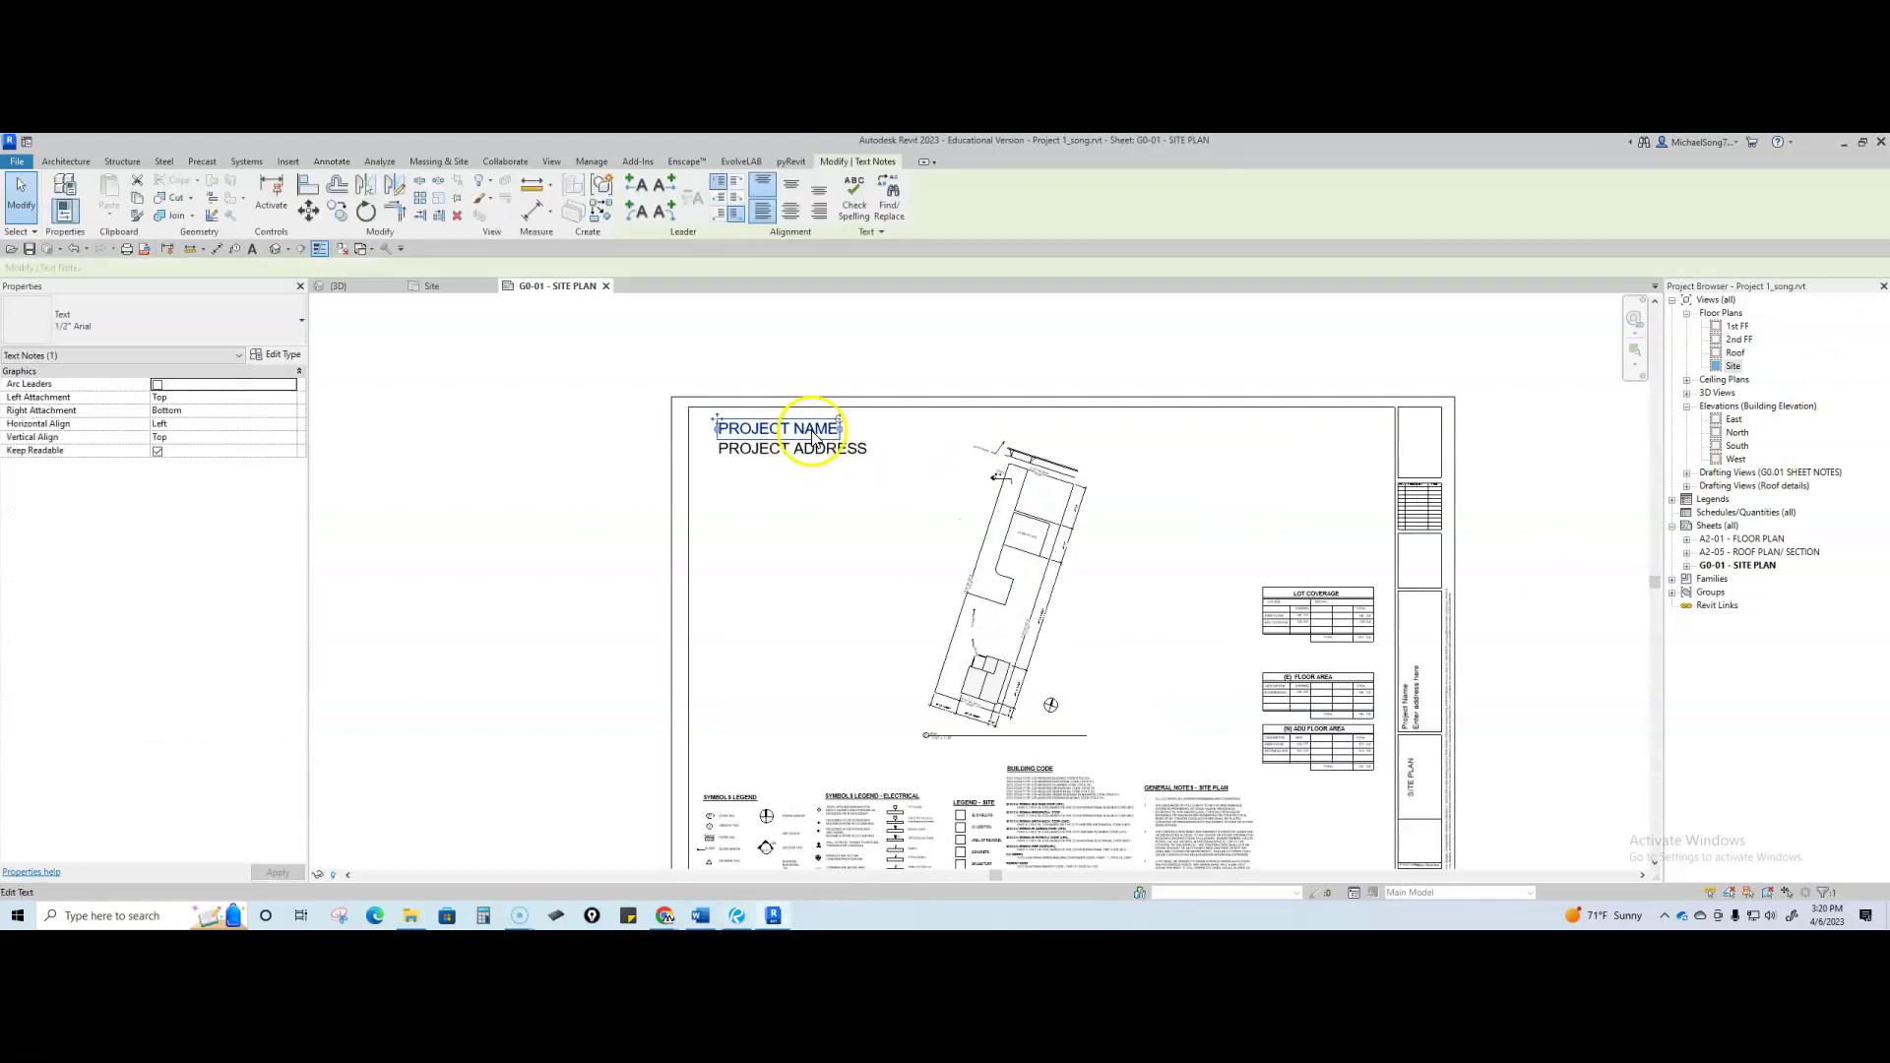
click(814, 439)
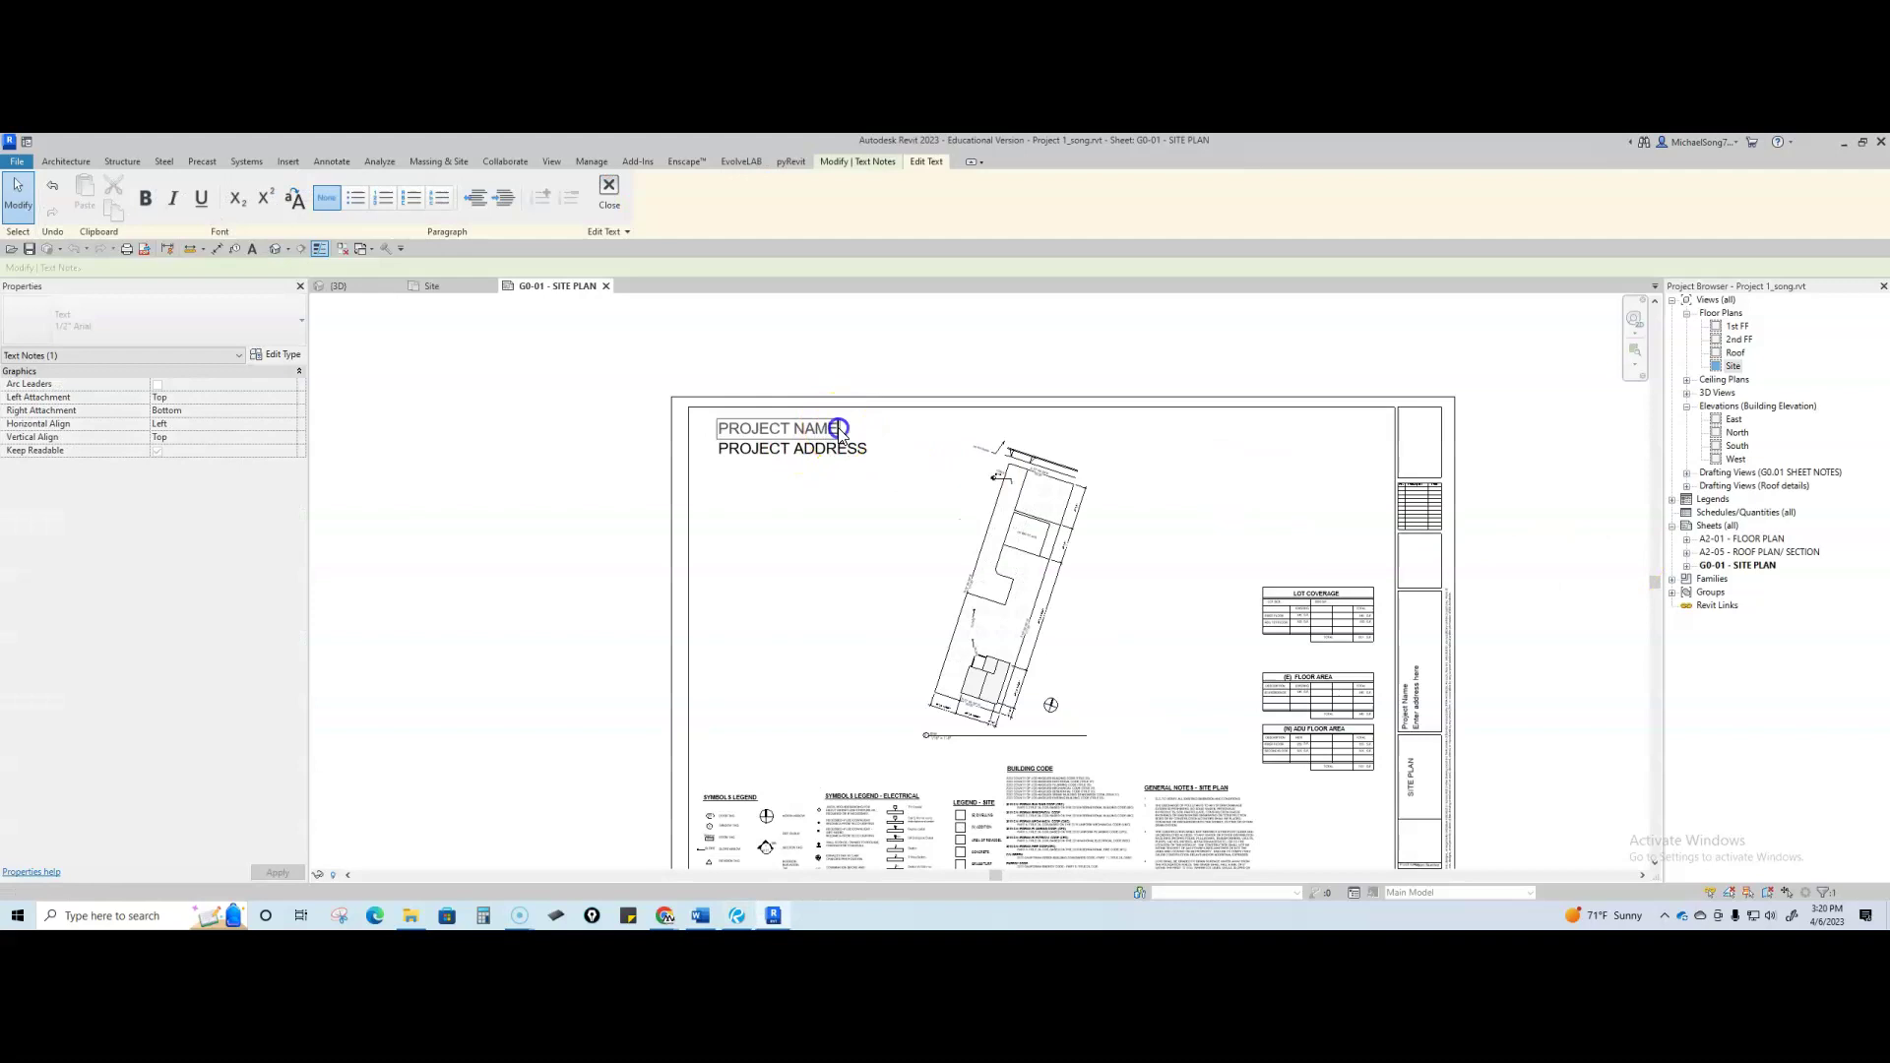
drag(840, 428, 719, 433)
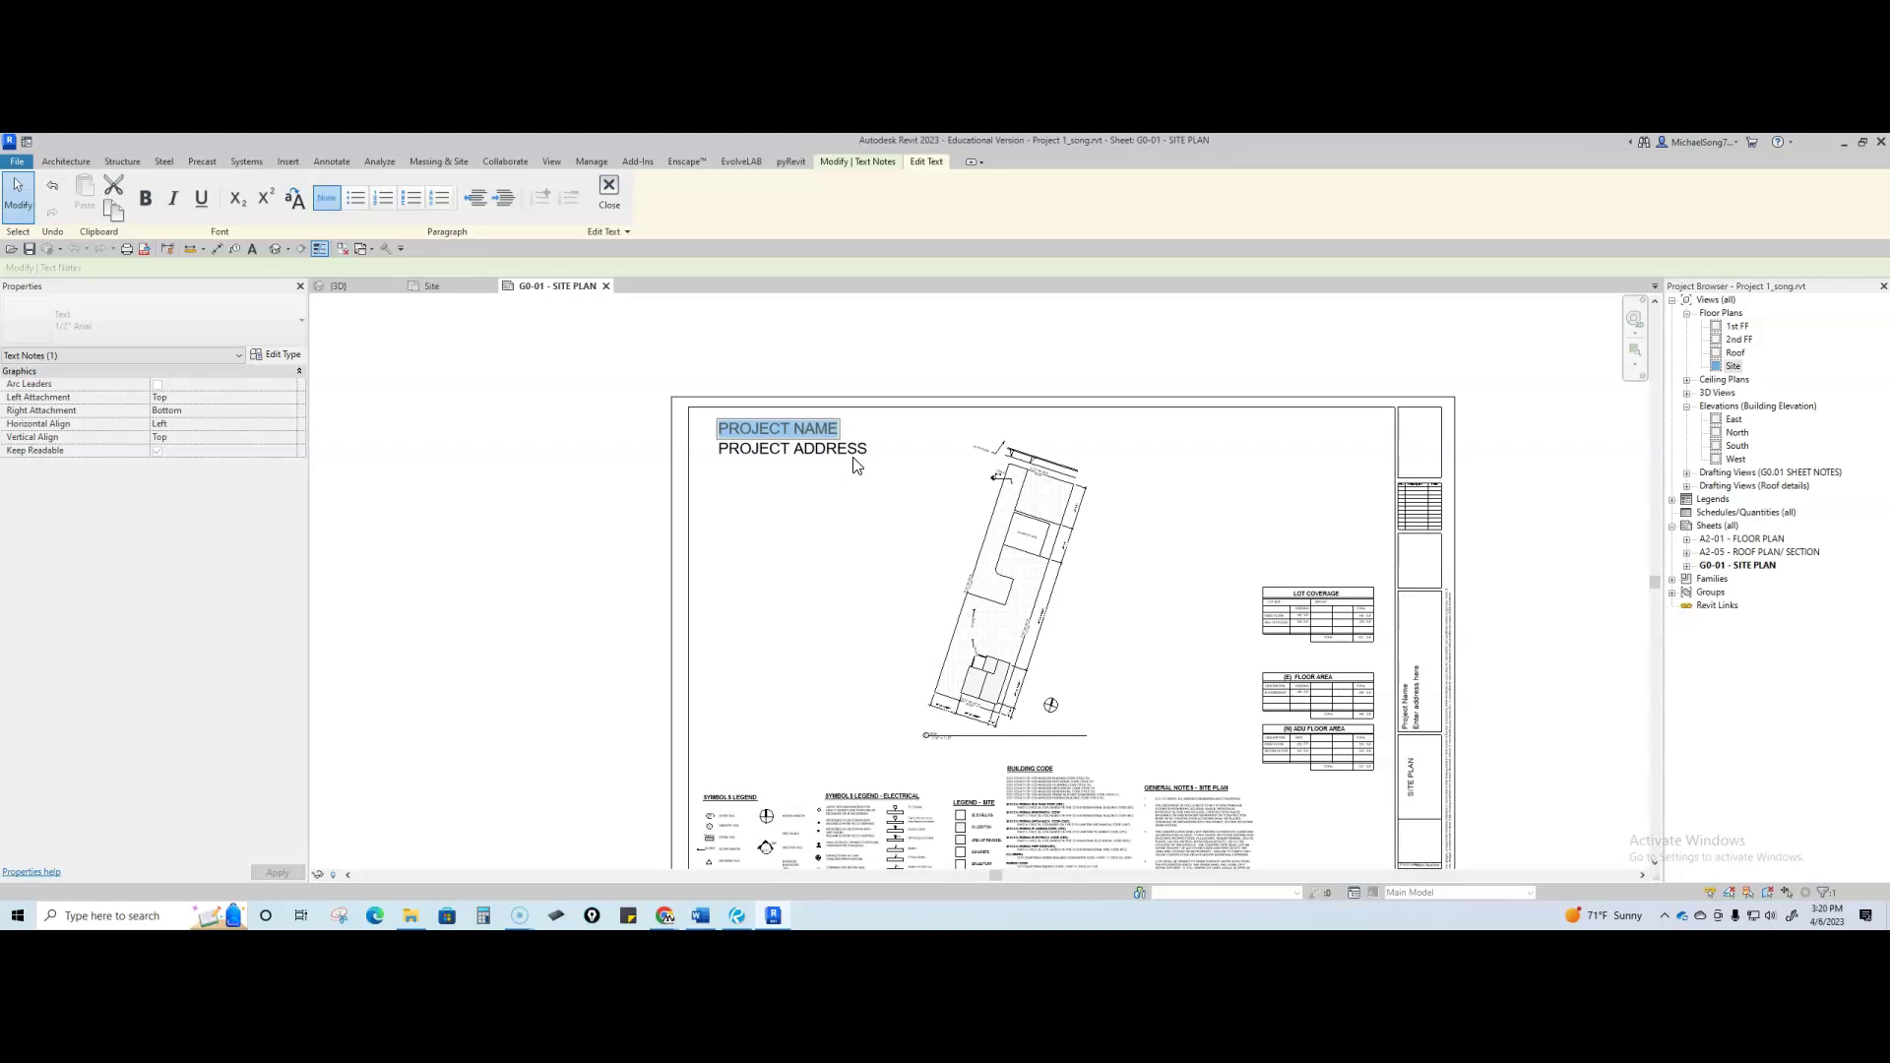
click(836, 491)
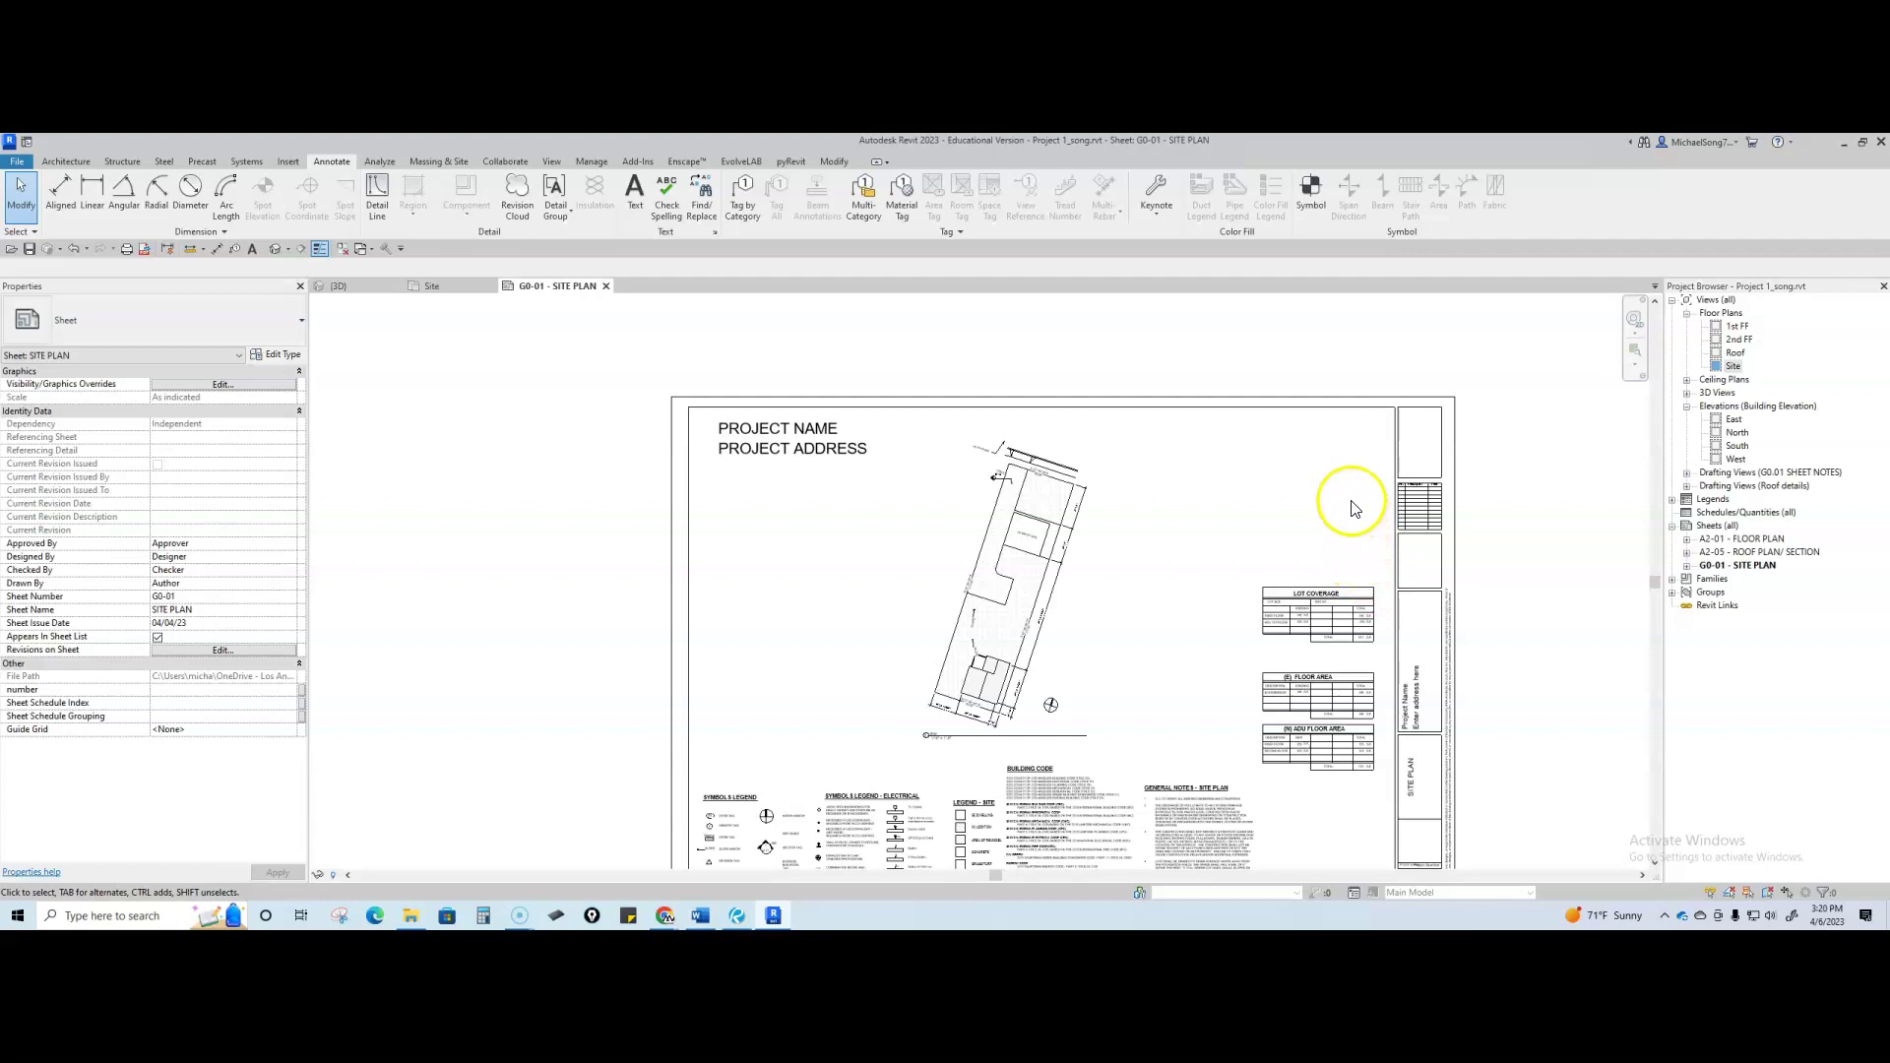
- Examine the title block, lot coverage and floor area tables, general notes and legends on the sheet
scroll(1352, 508, up, 3)
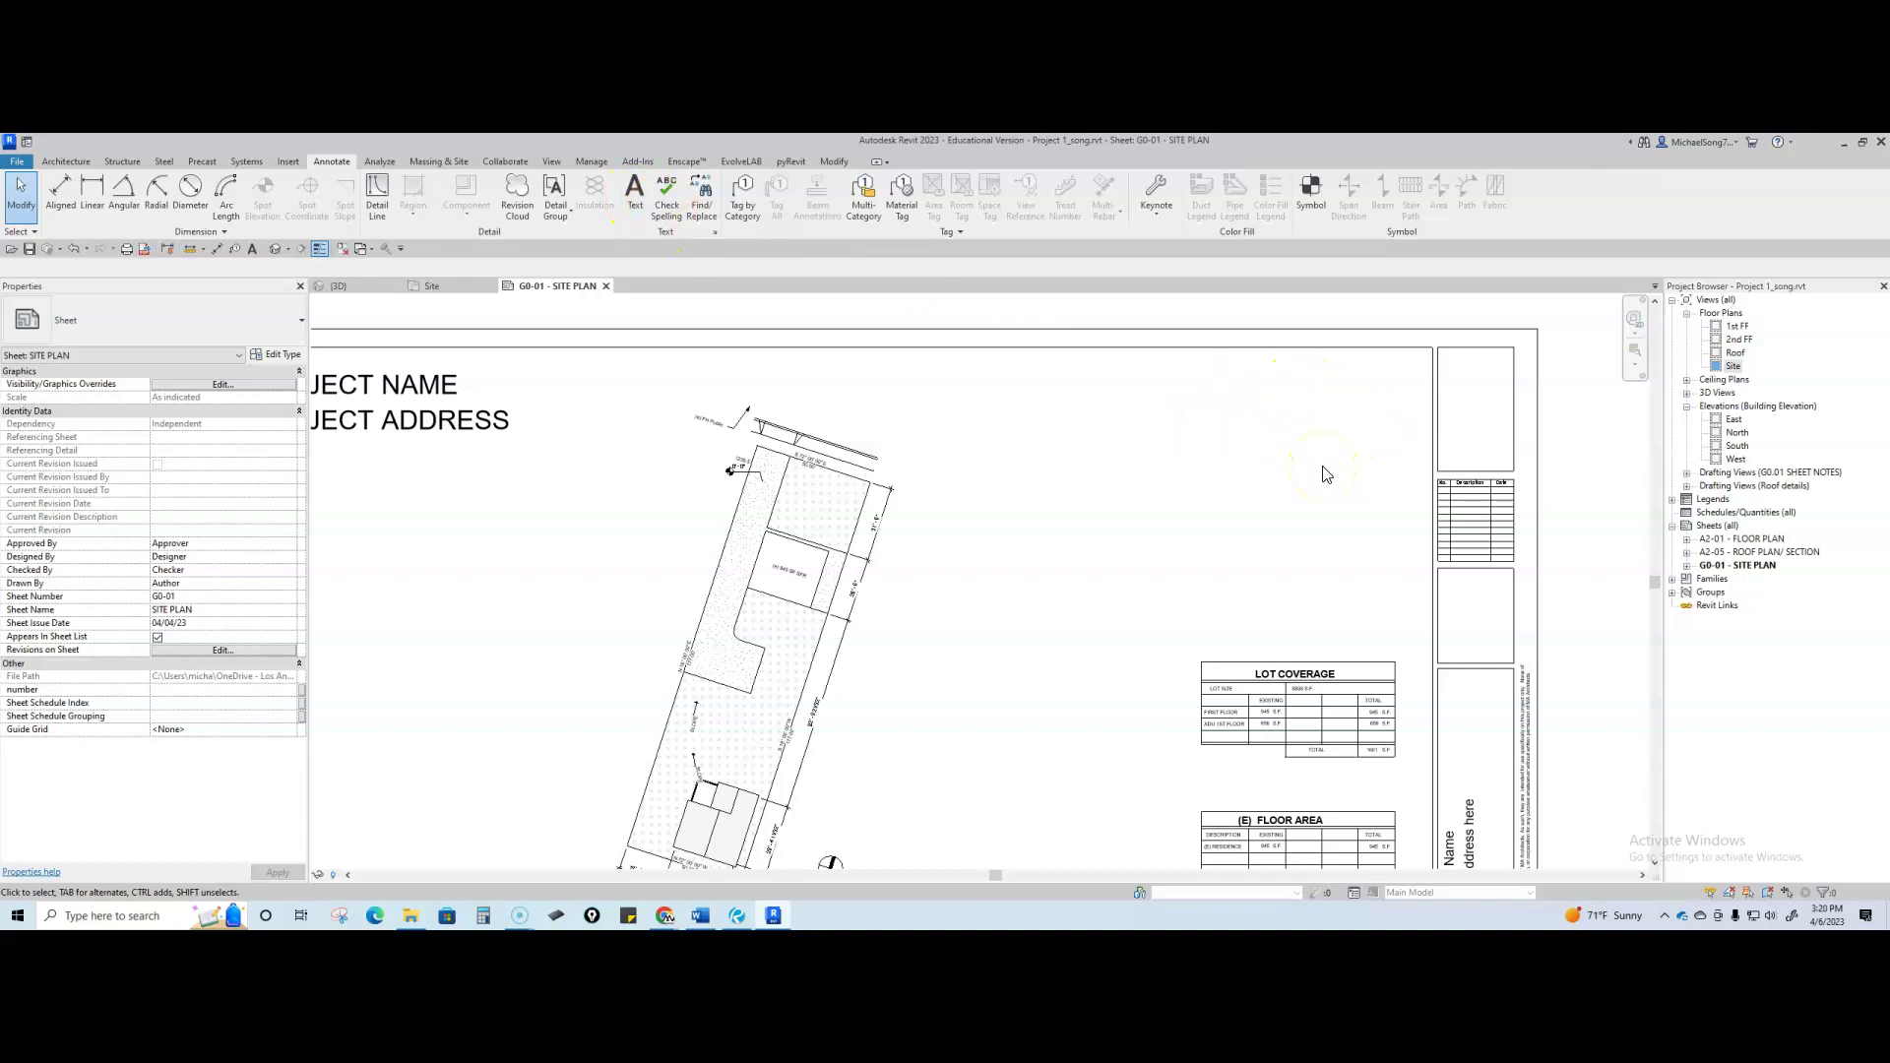
click(1300, 394)
scroll(1140, 733, down, 5)
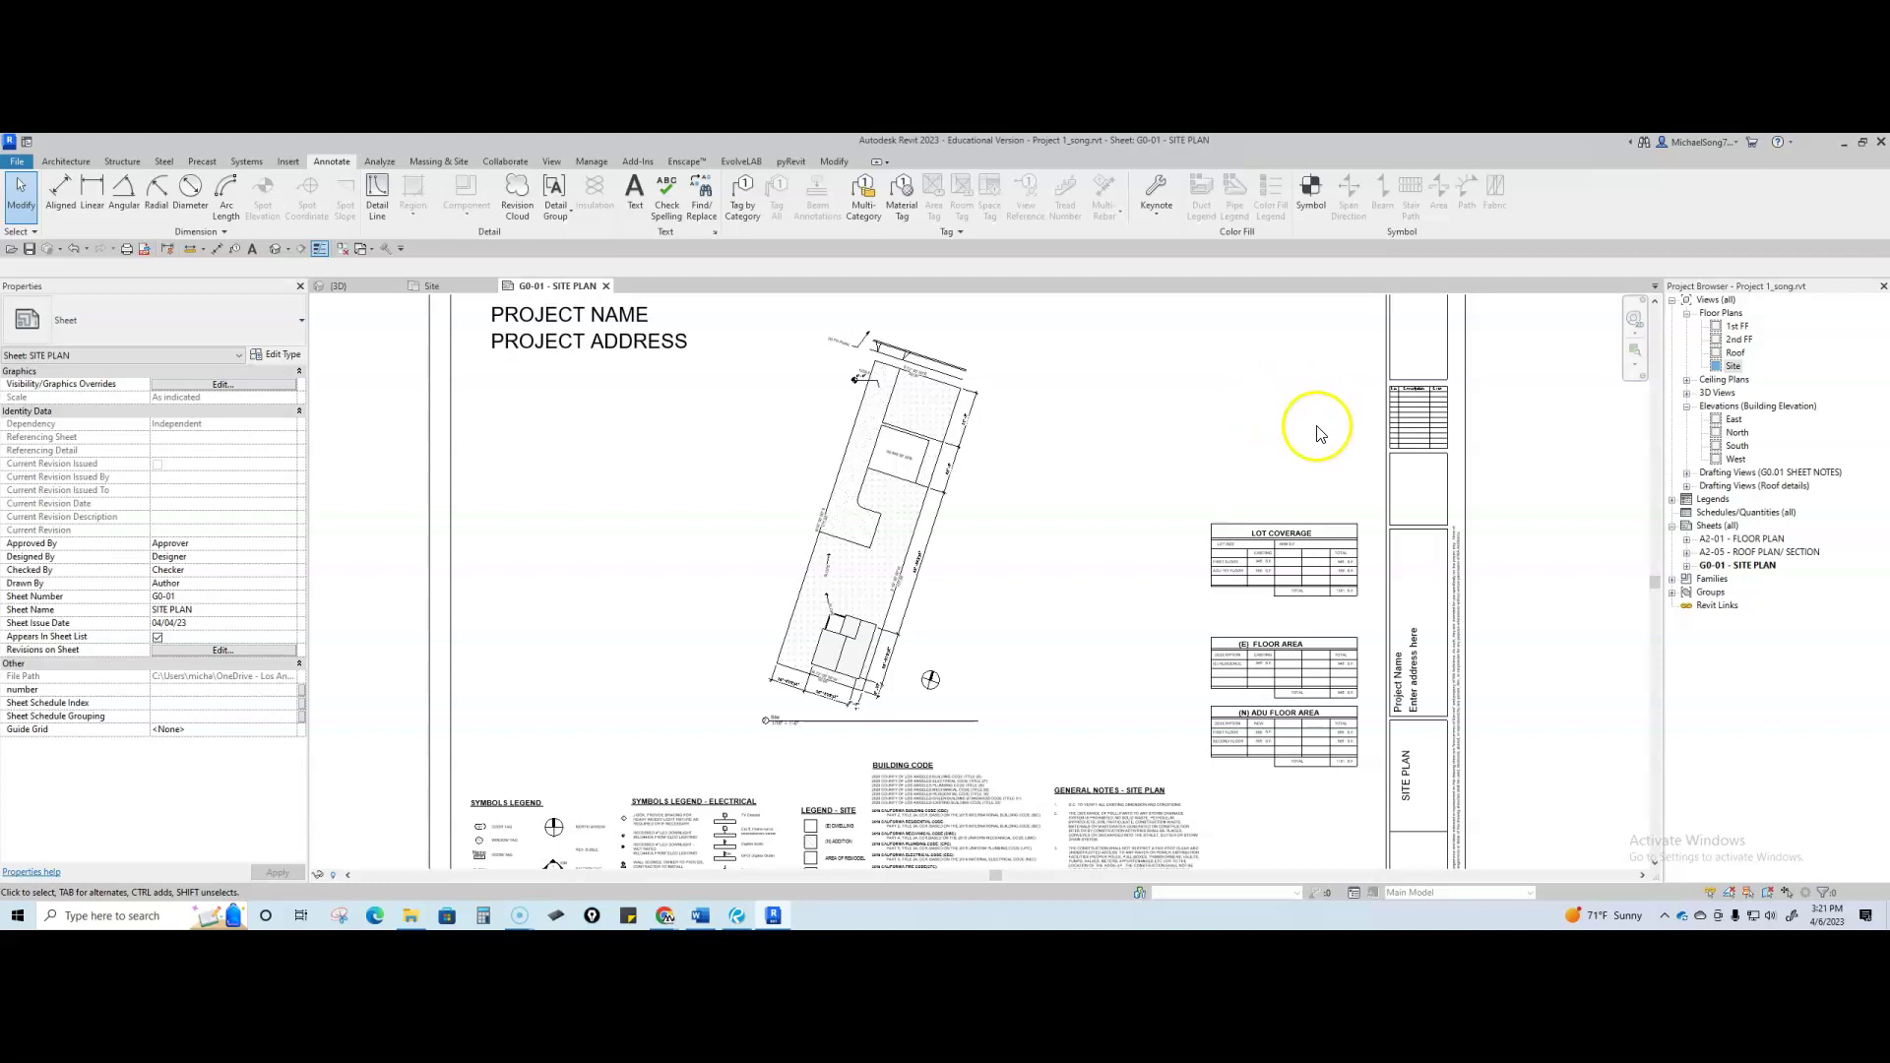
scroll(1328, 621, up, 1)
scroll(1329, 630, up, 2)
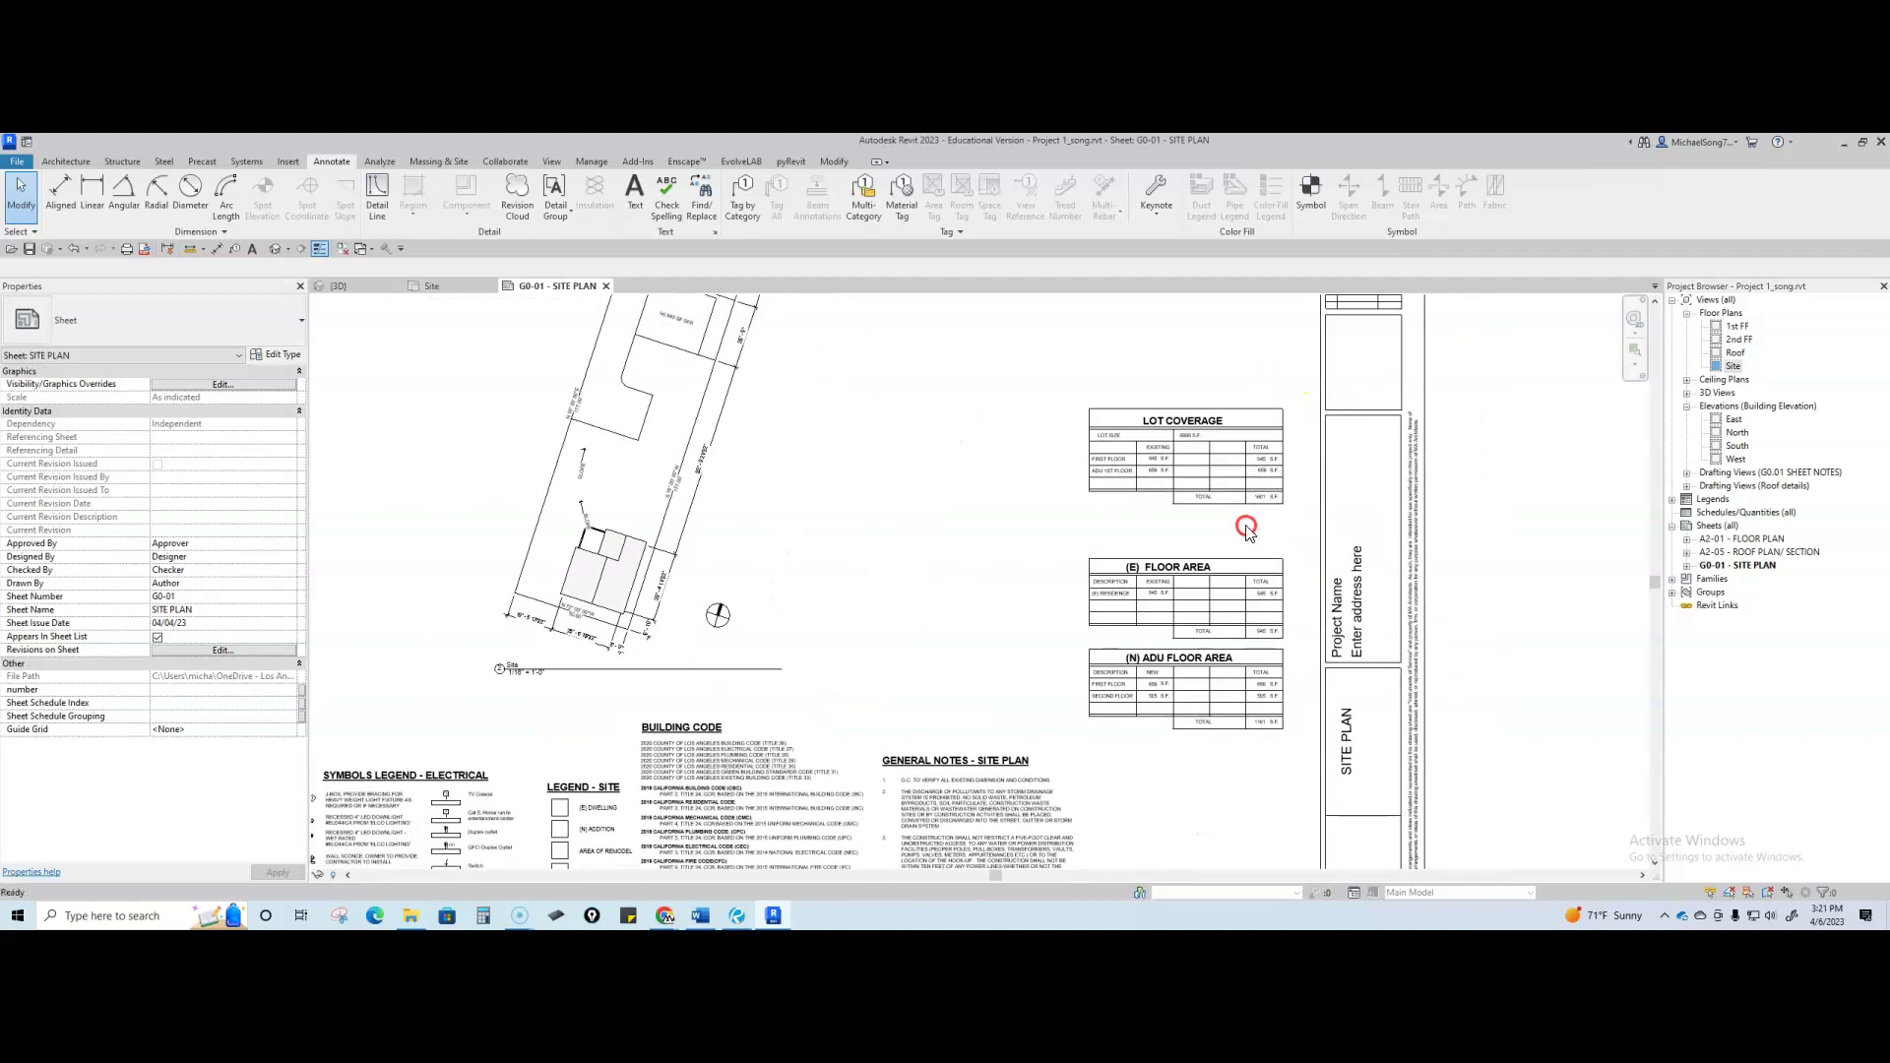
scroll(1219, 455, down, 3)
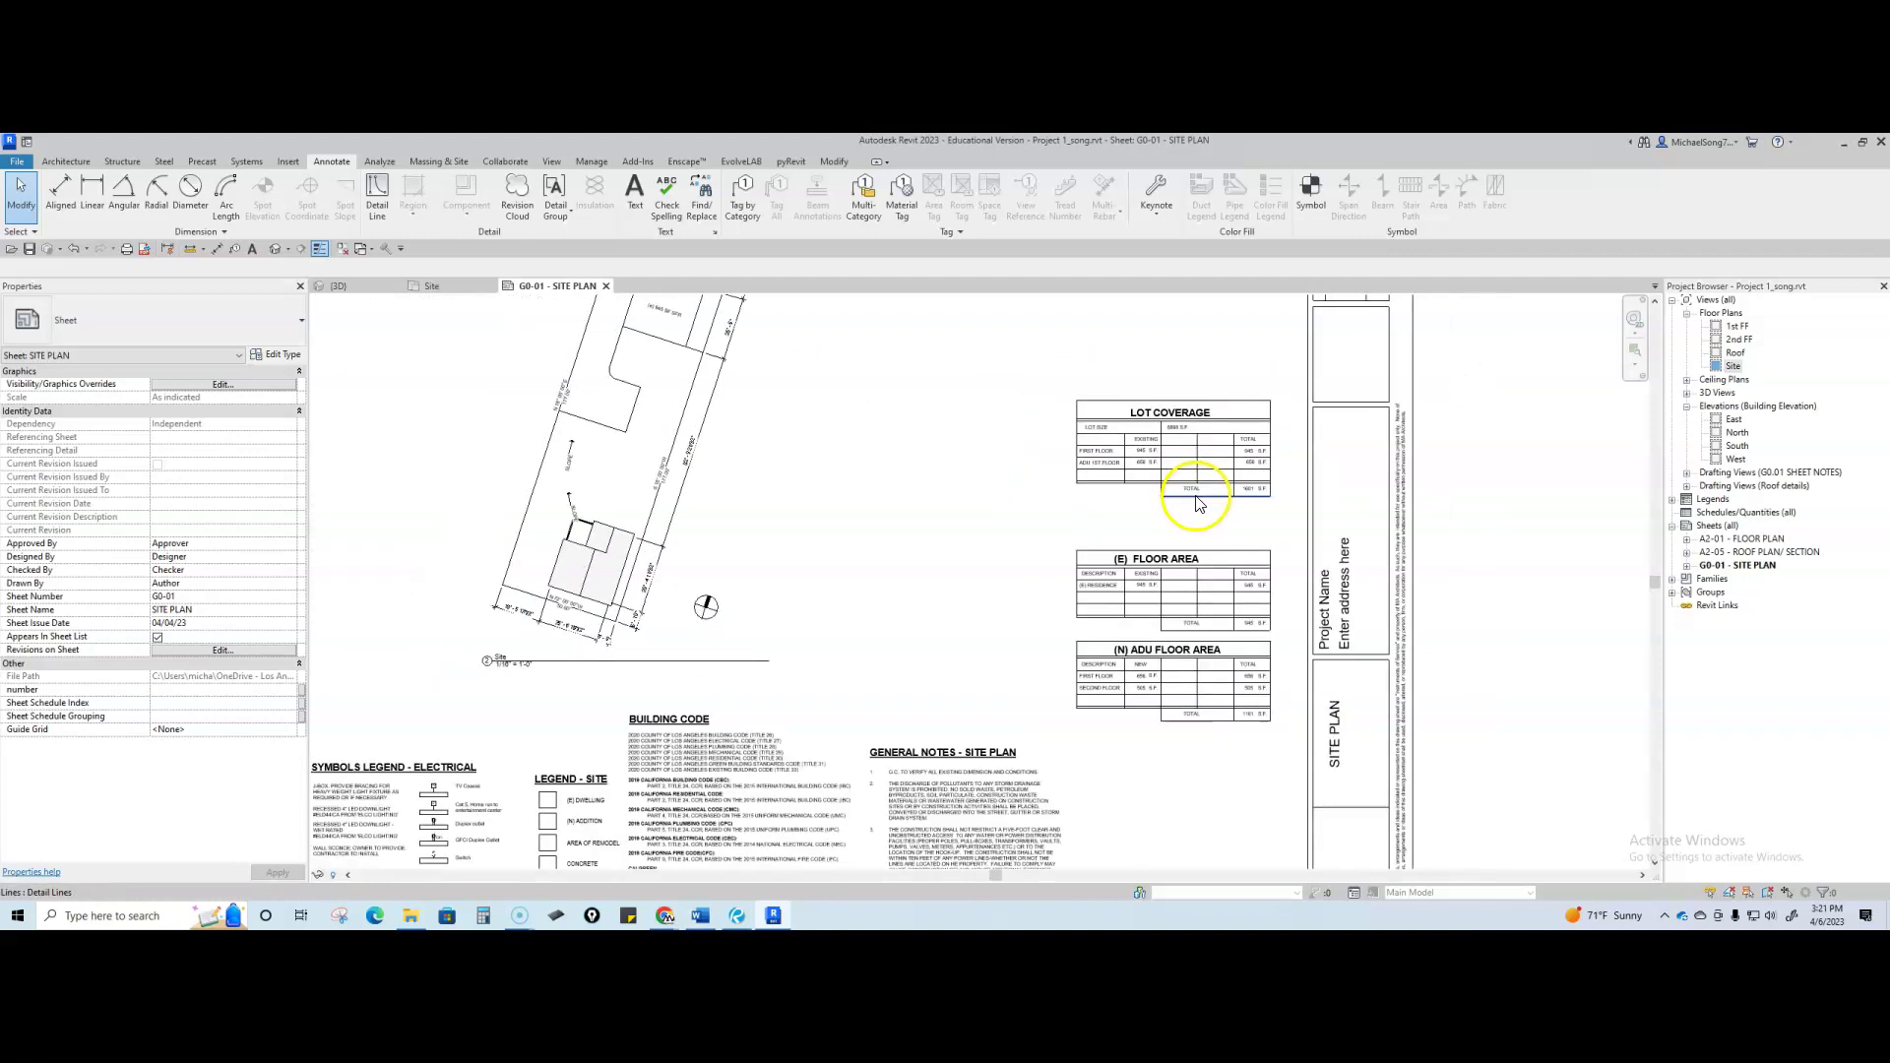
scroll(1220, 758, down, 2)
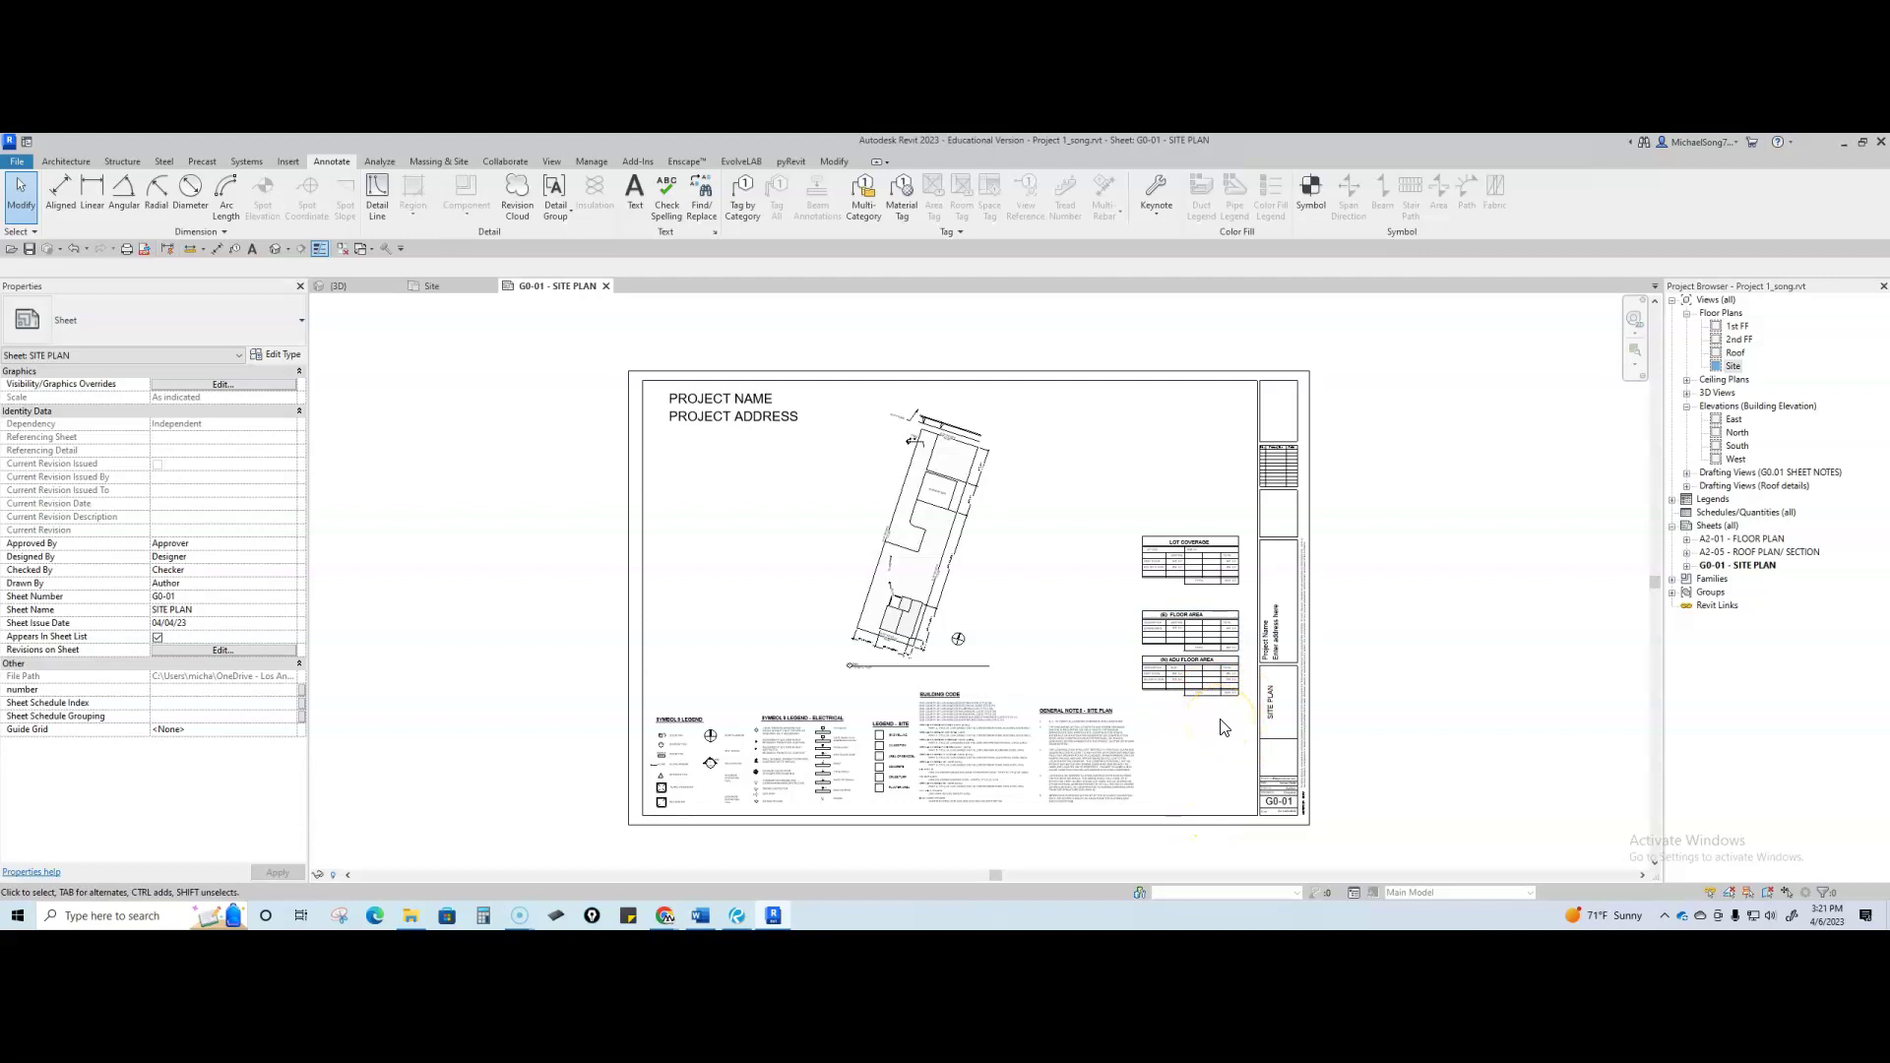
scroll(1220, 728, up, 2)
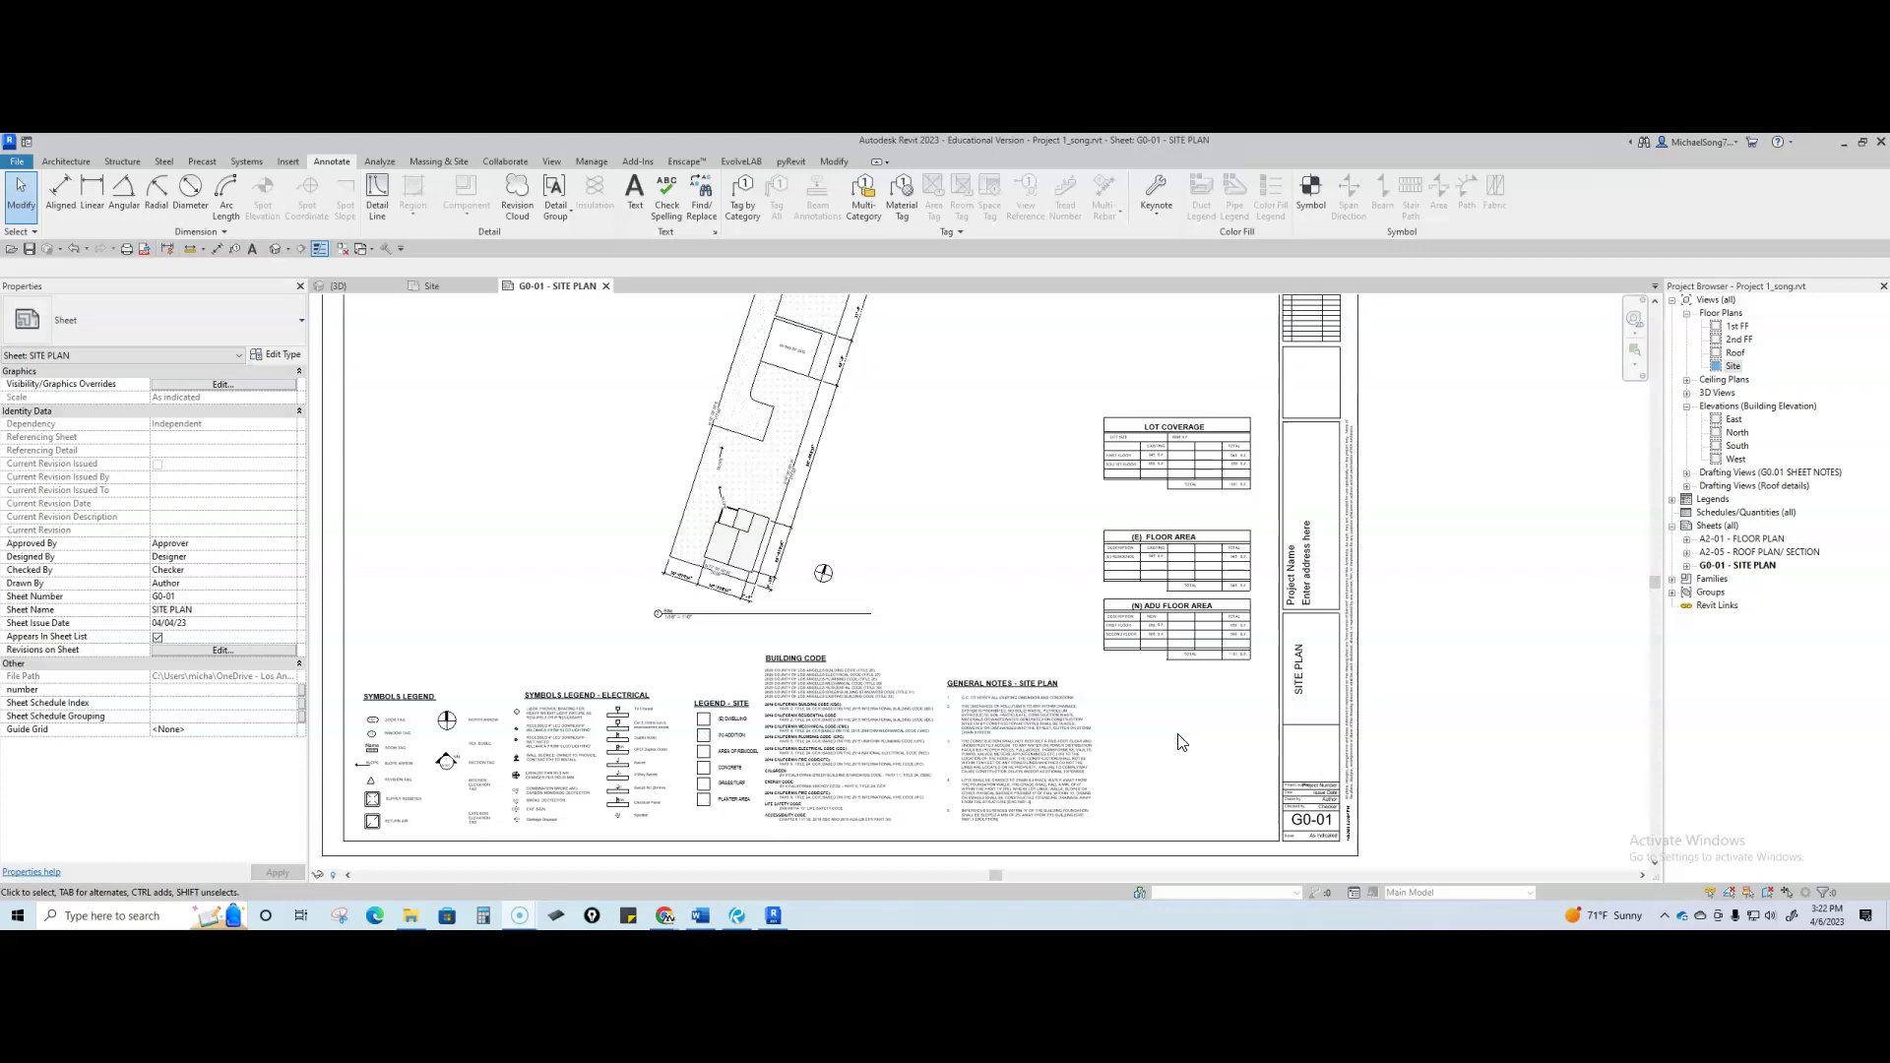
scroll(1171, 740, down, 3)
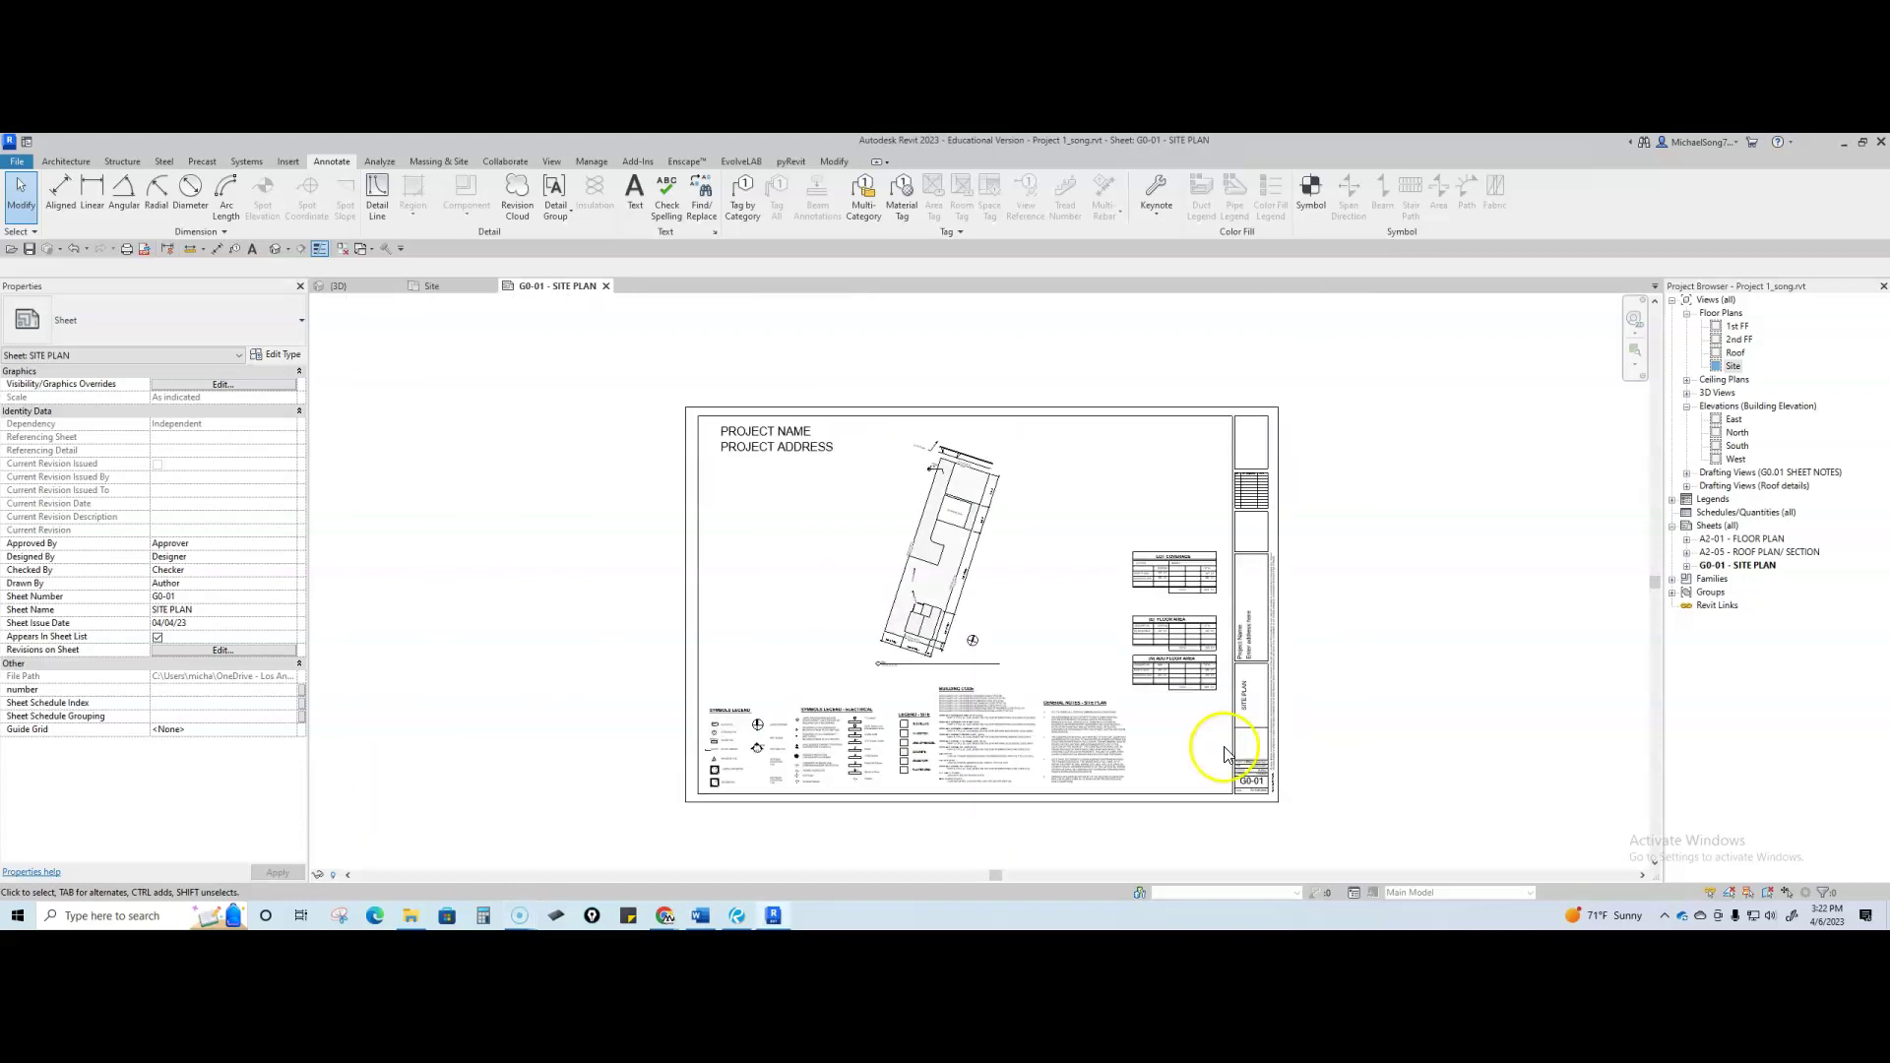
right_click(1723, 513)
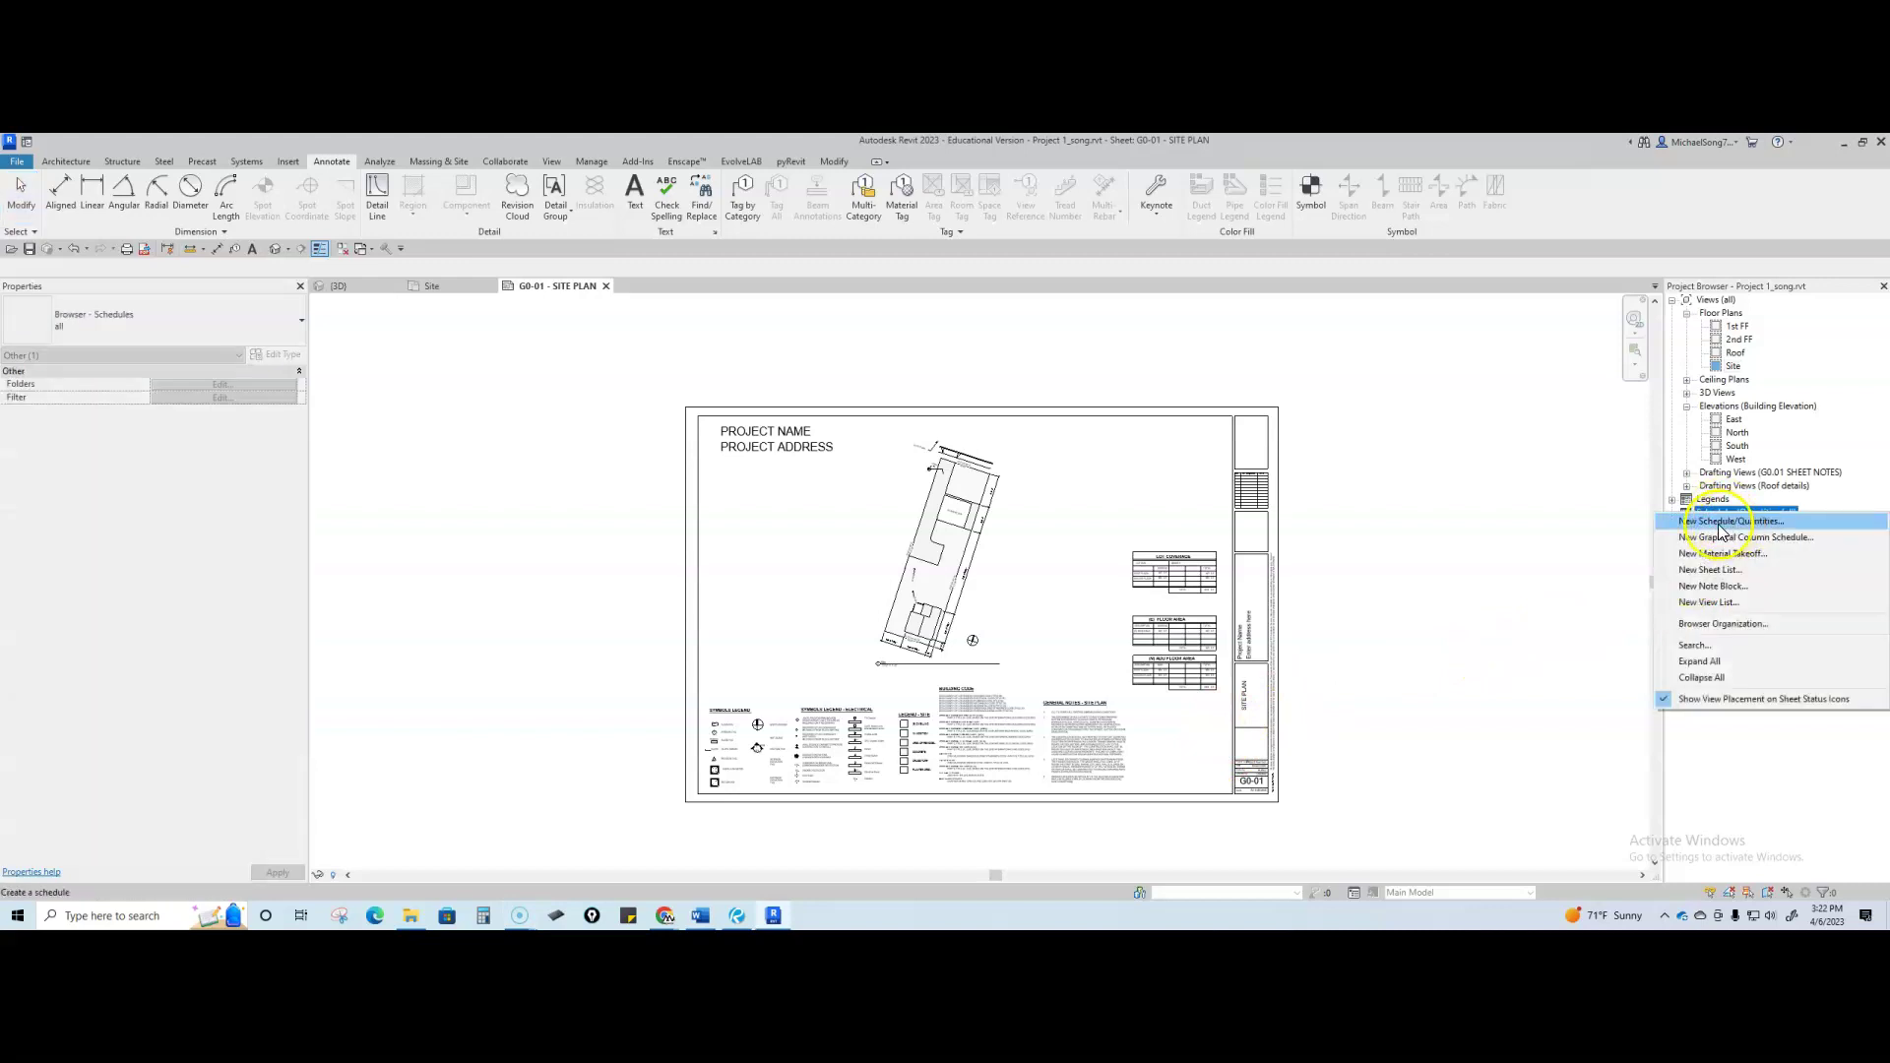
click(1718, 524)
scroll(839, 522, down, 5)
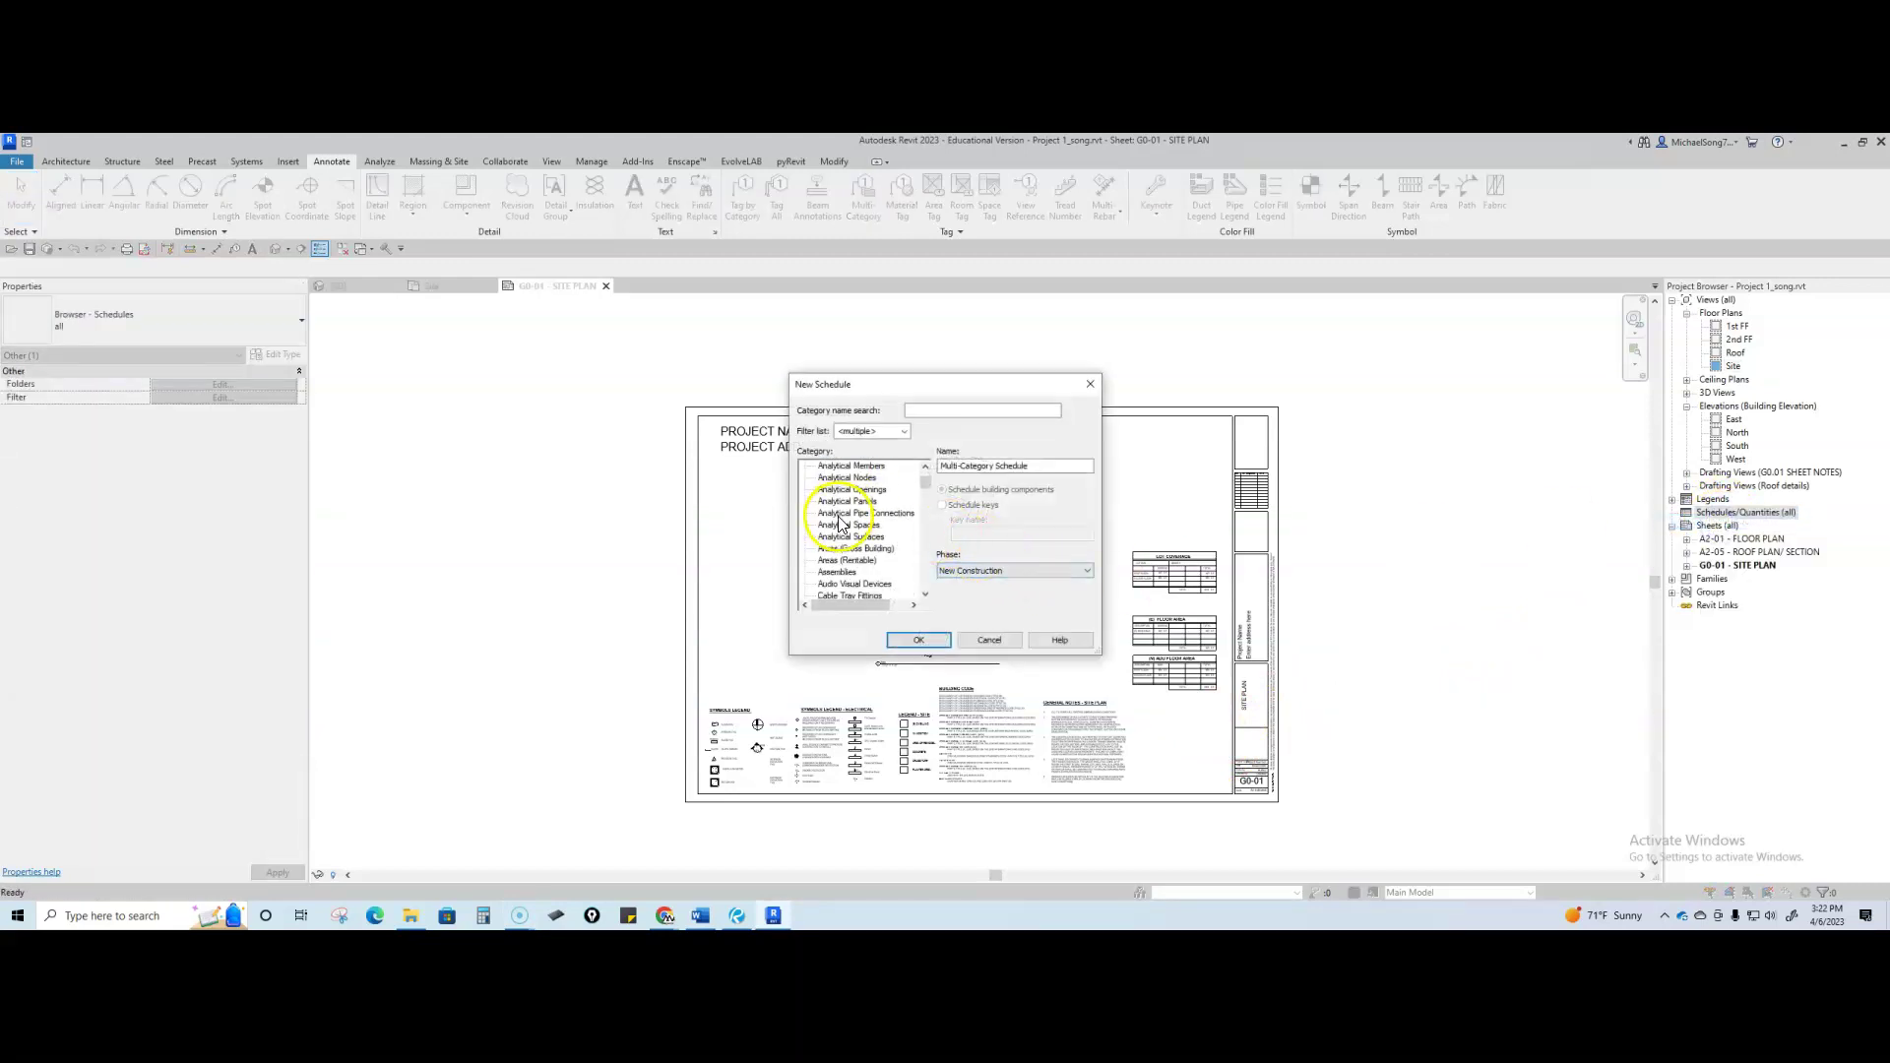
scroll(840, 522, down, 9)
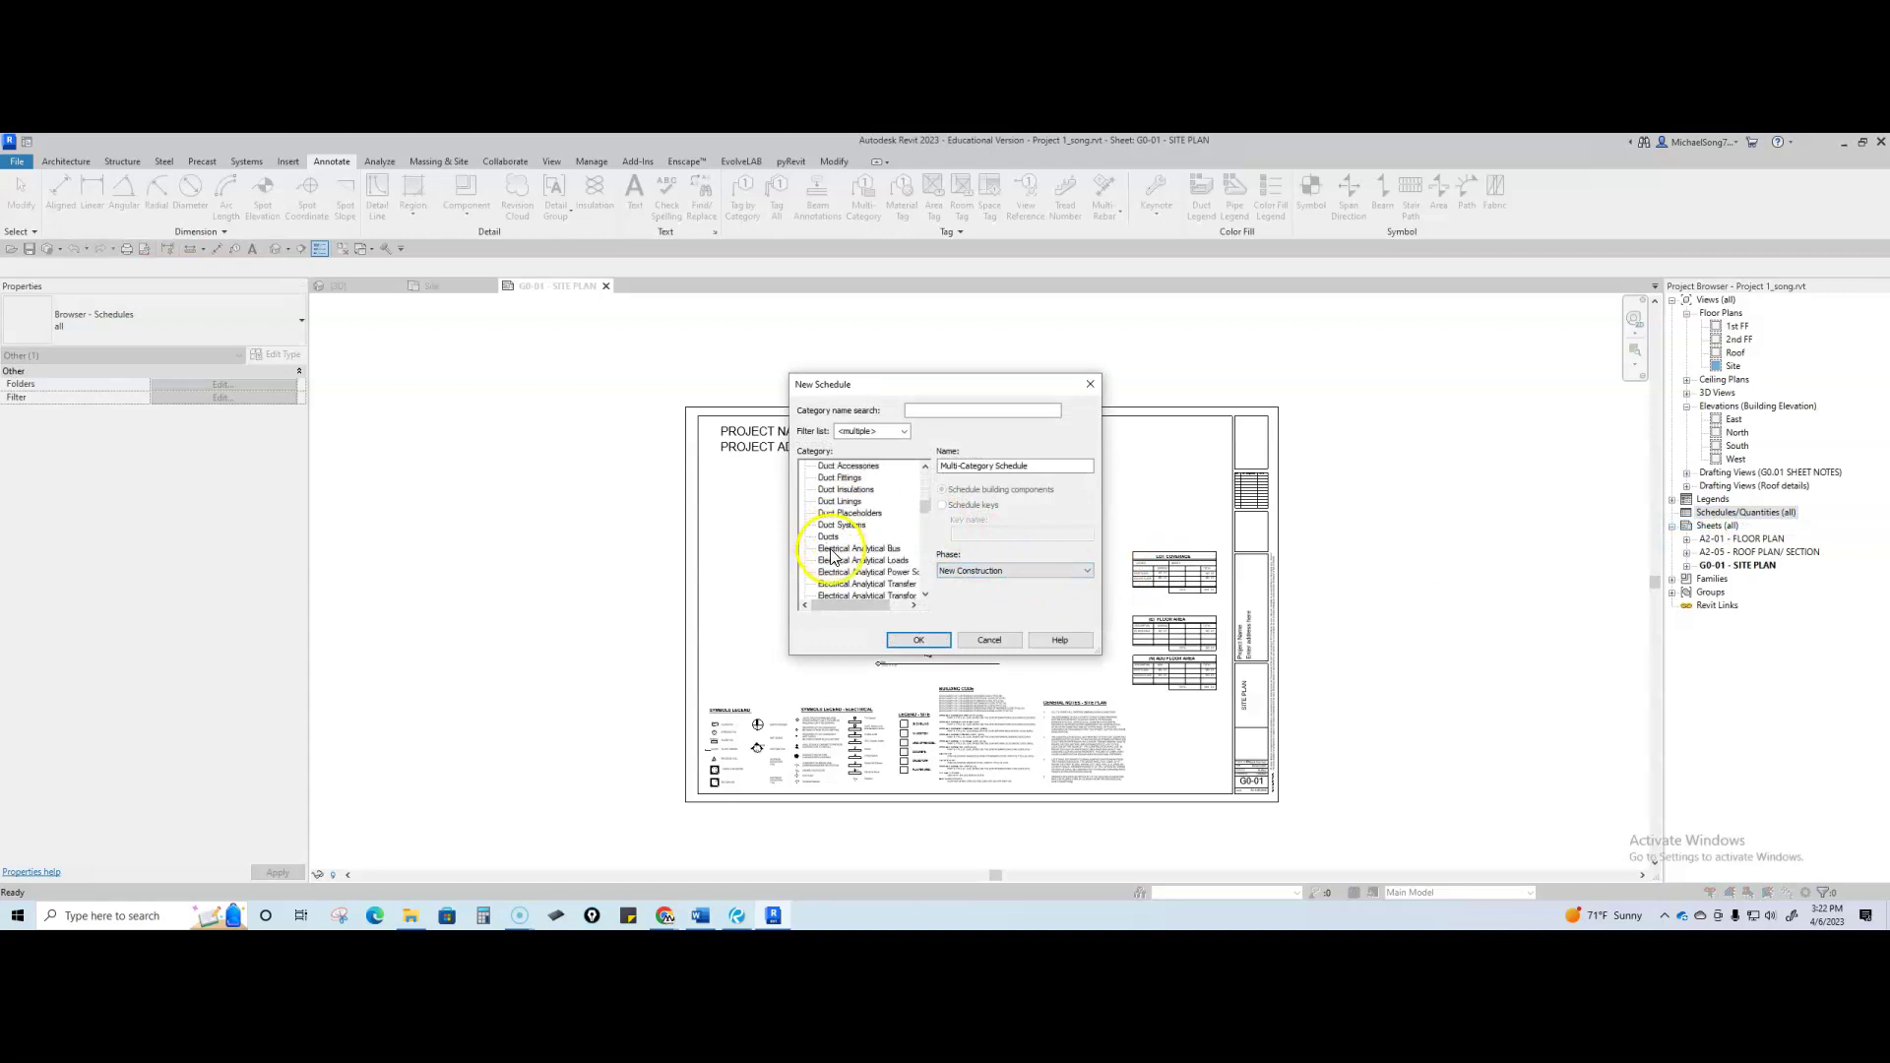
scroll(830, 566, down, 10)
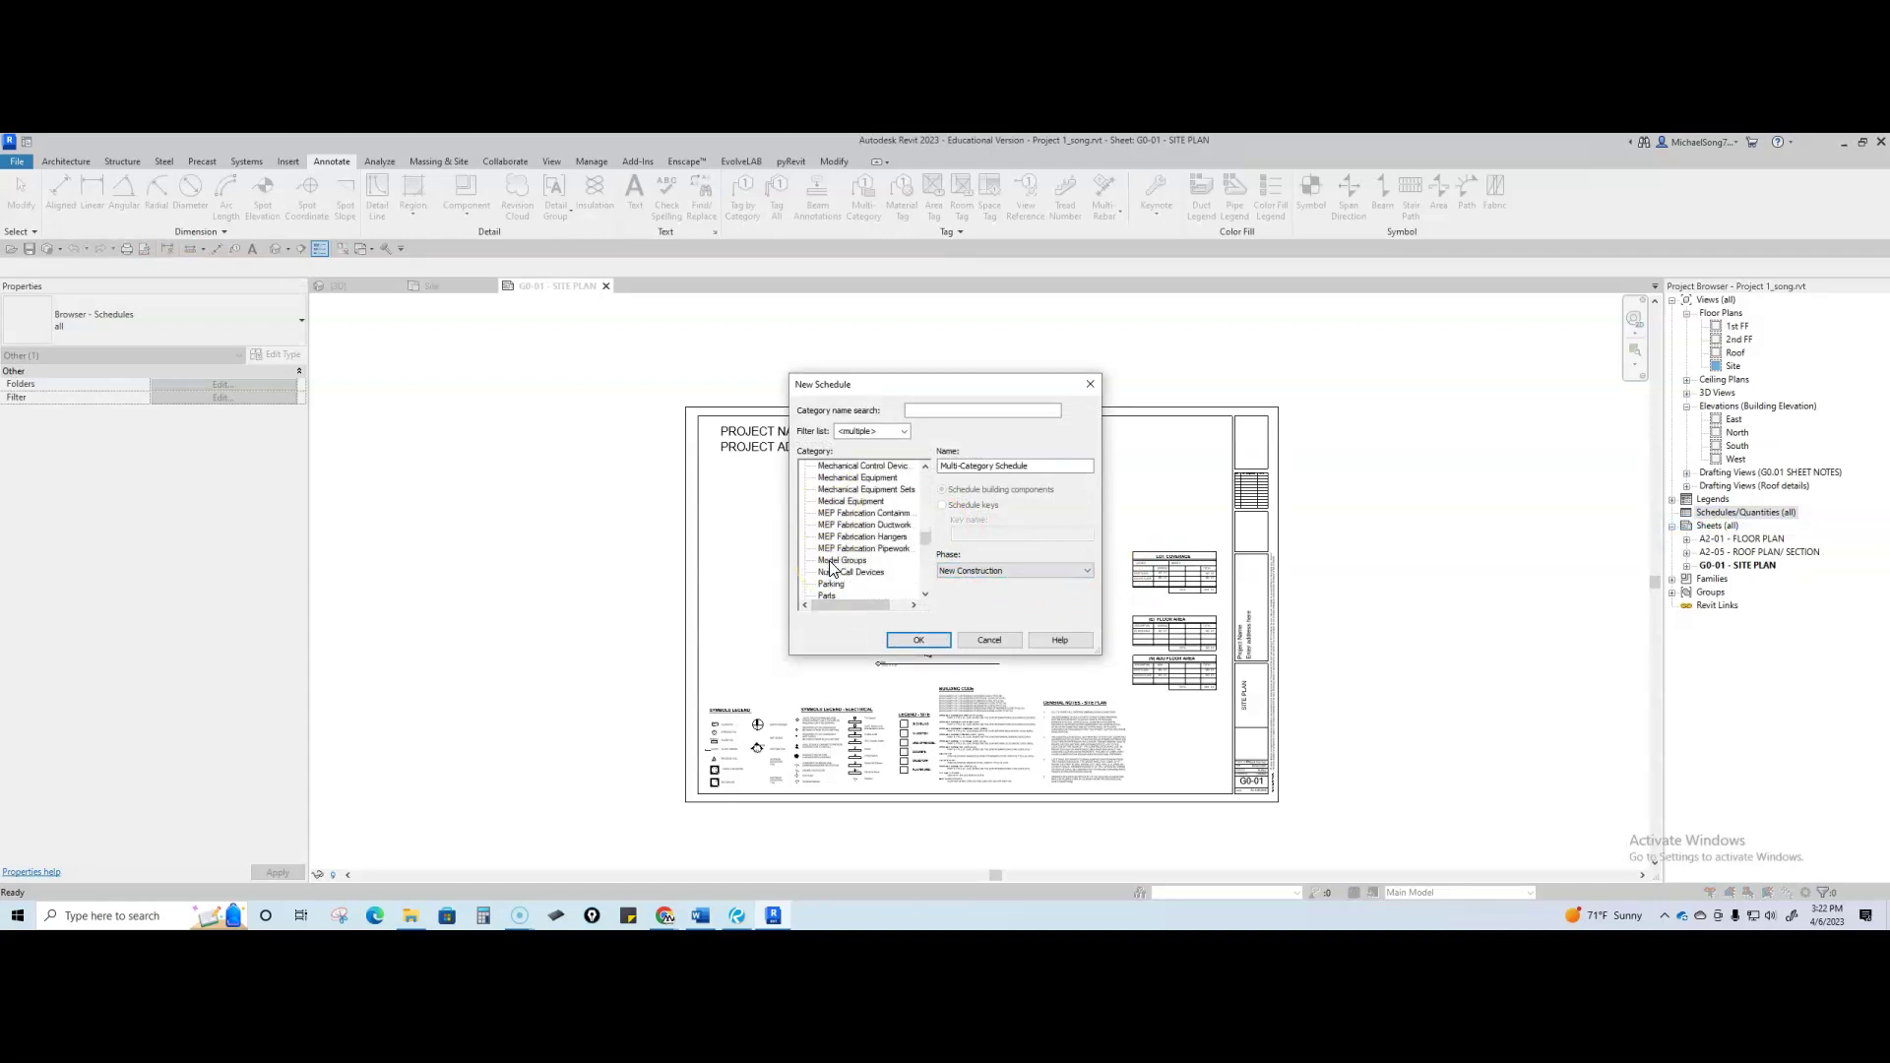
scroll(830, 571, down, 4)
scroll(832, 577, down, 2)
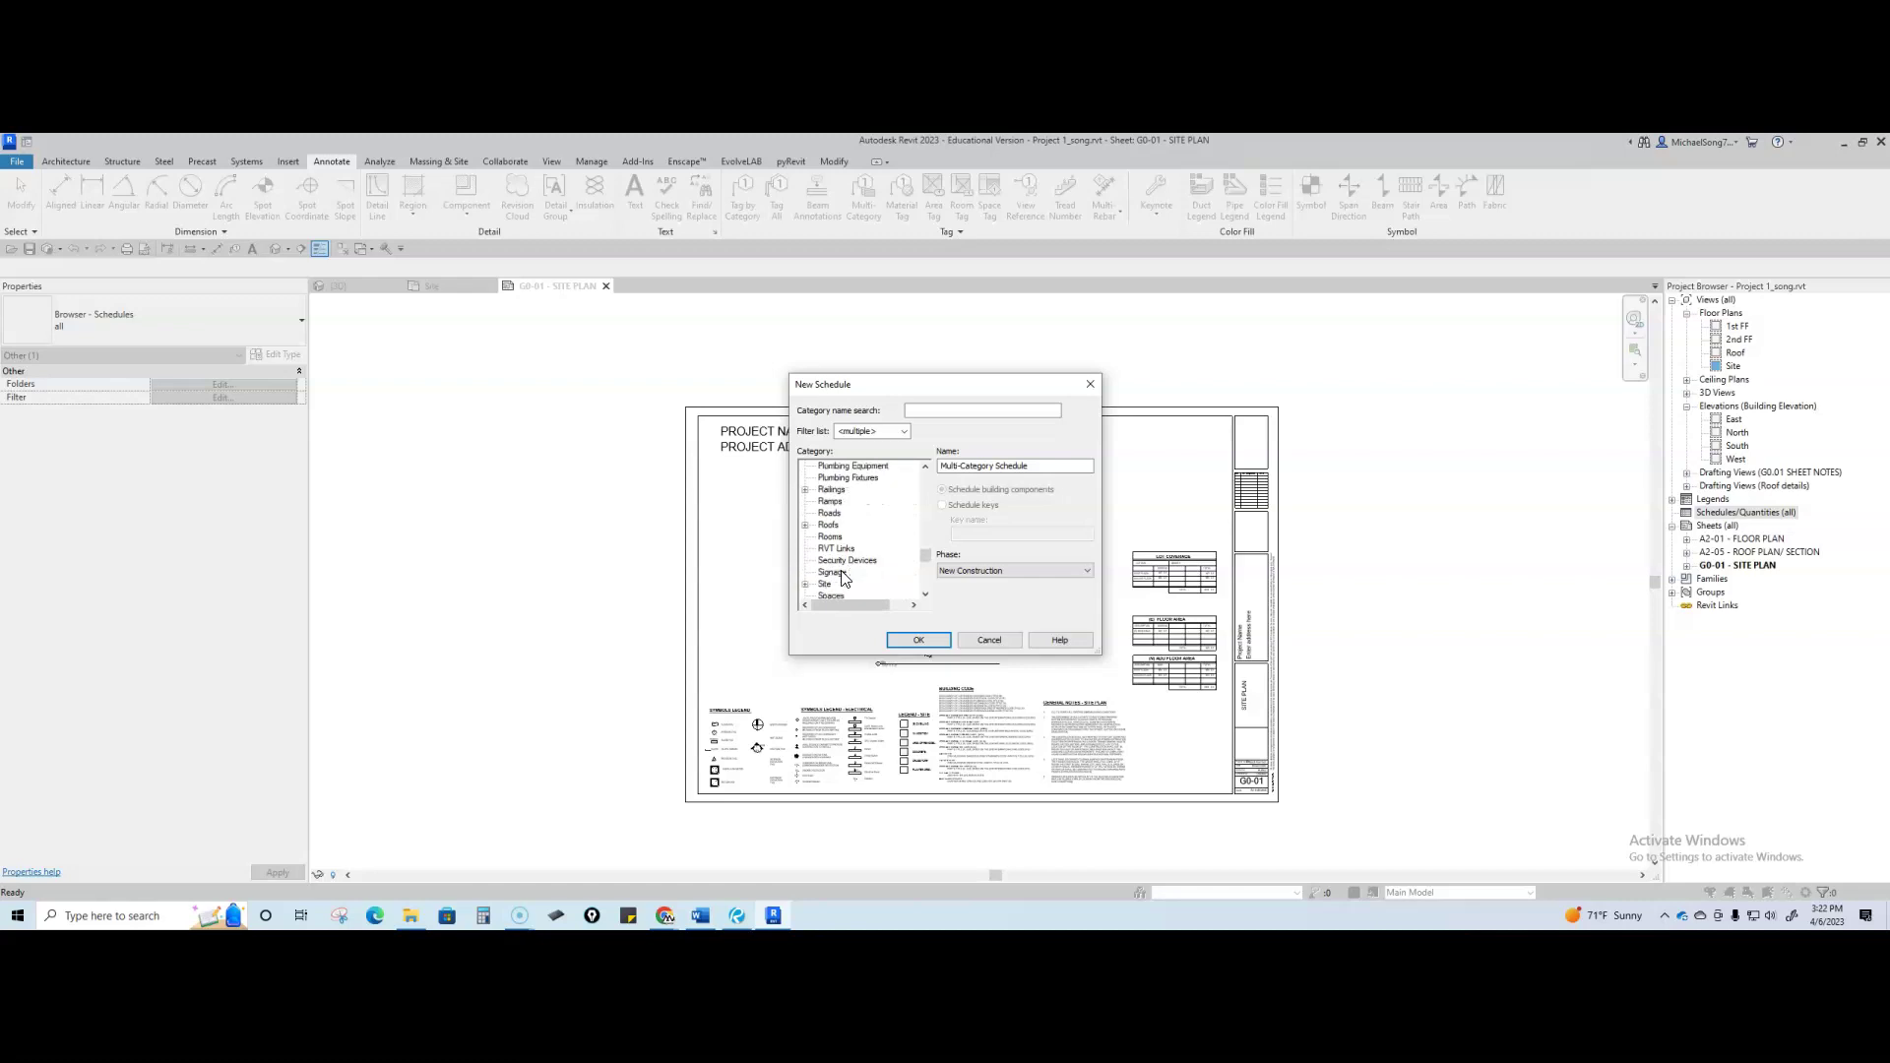
scroll(853, 579, down, 1)
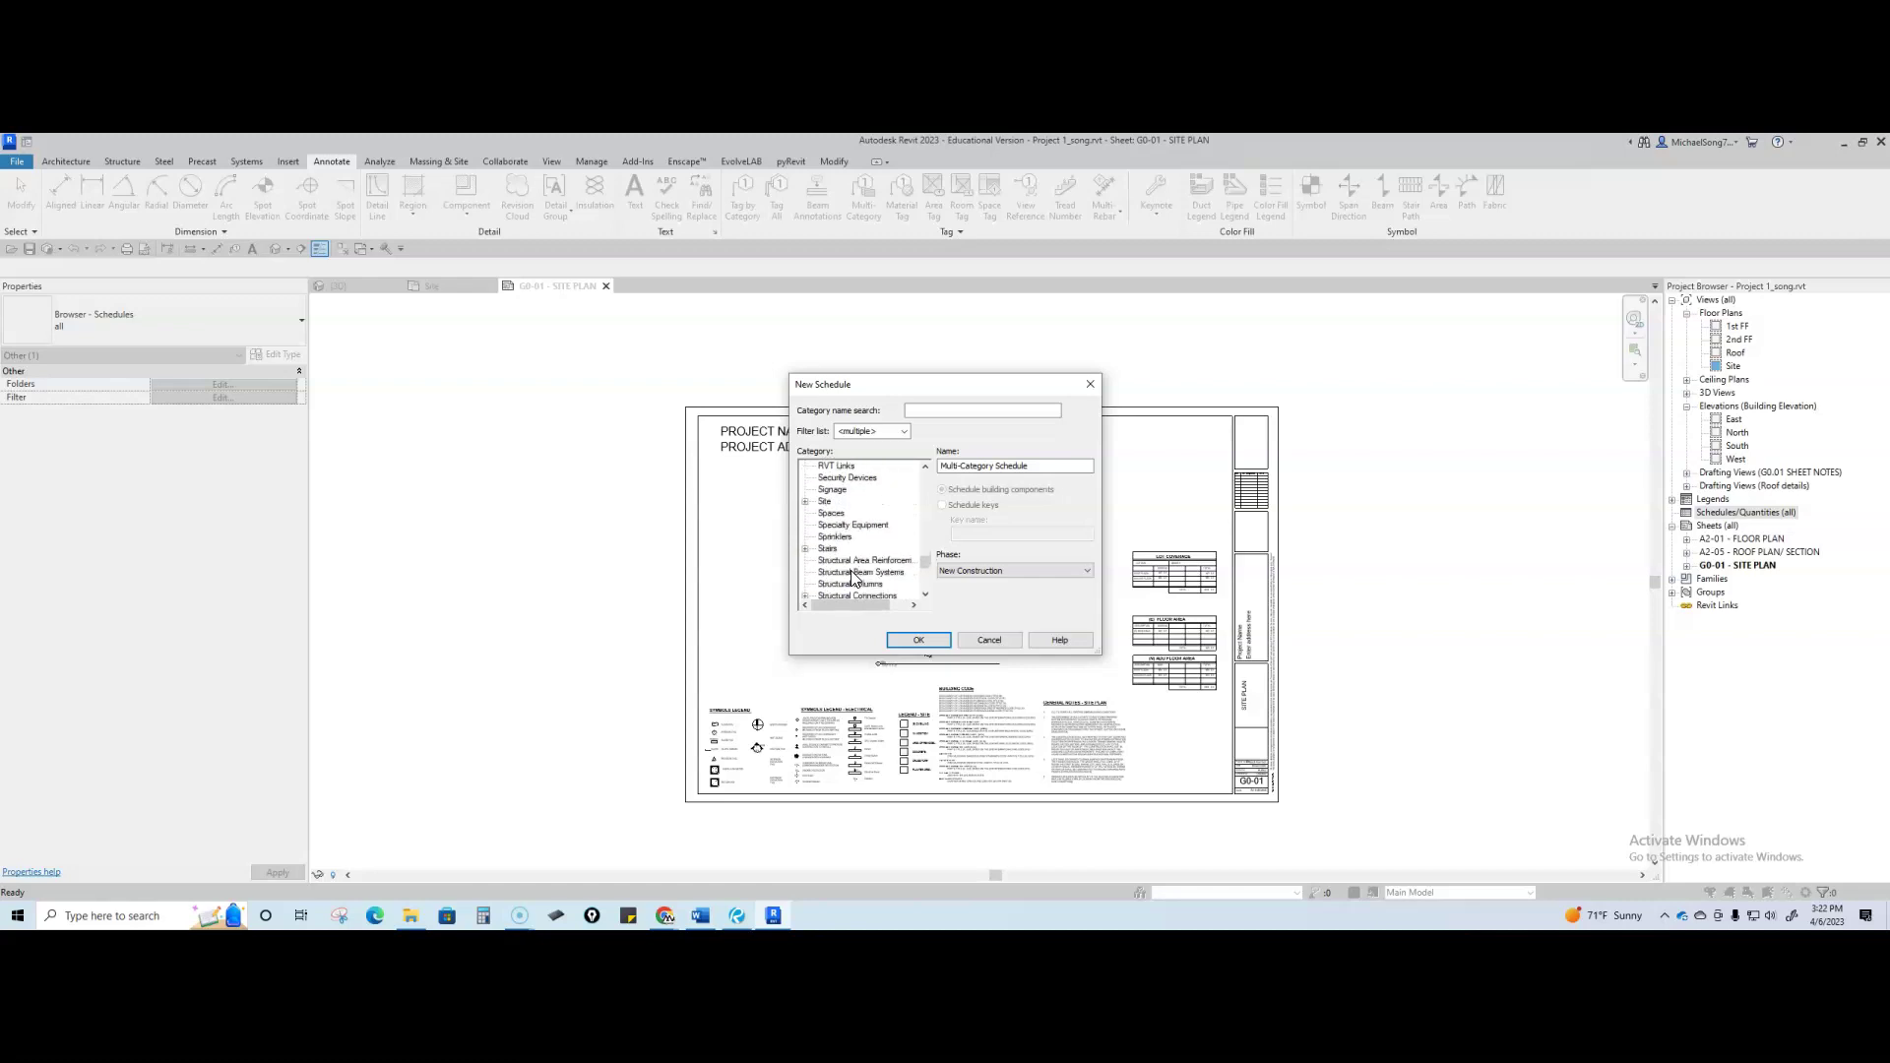
scroll(854, 578, up, 1)
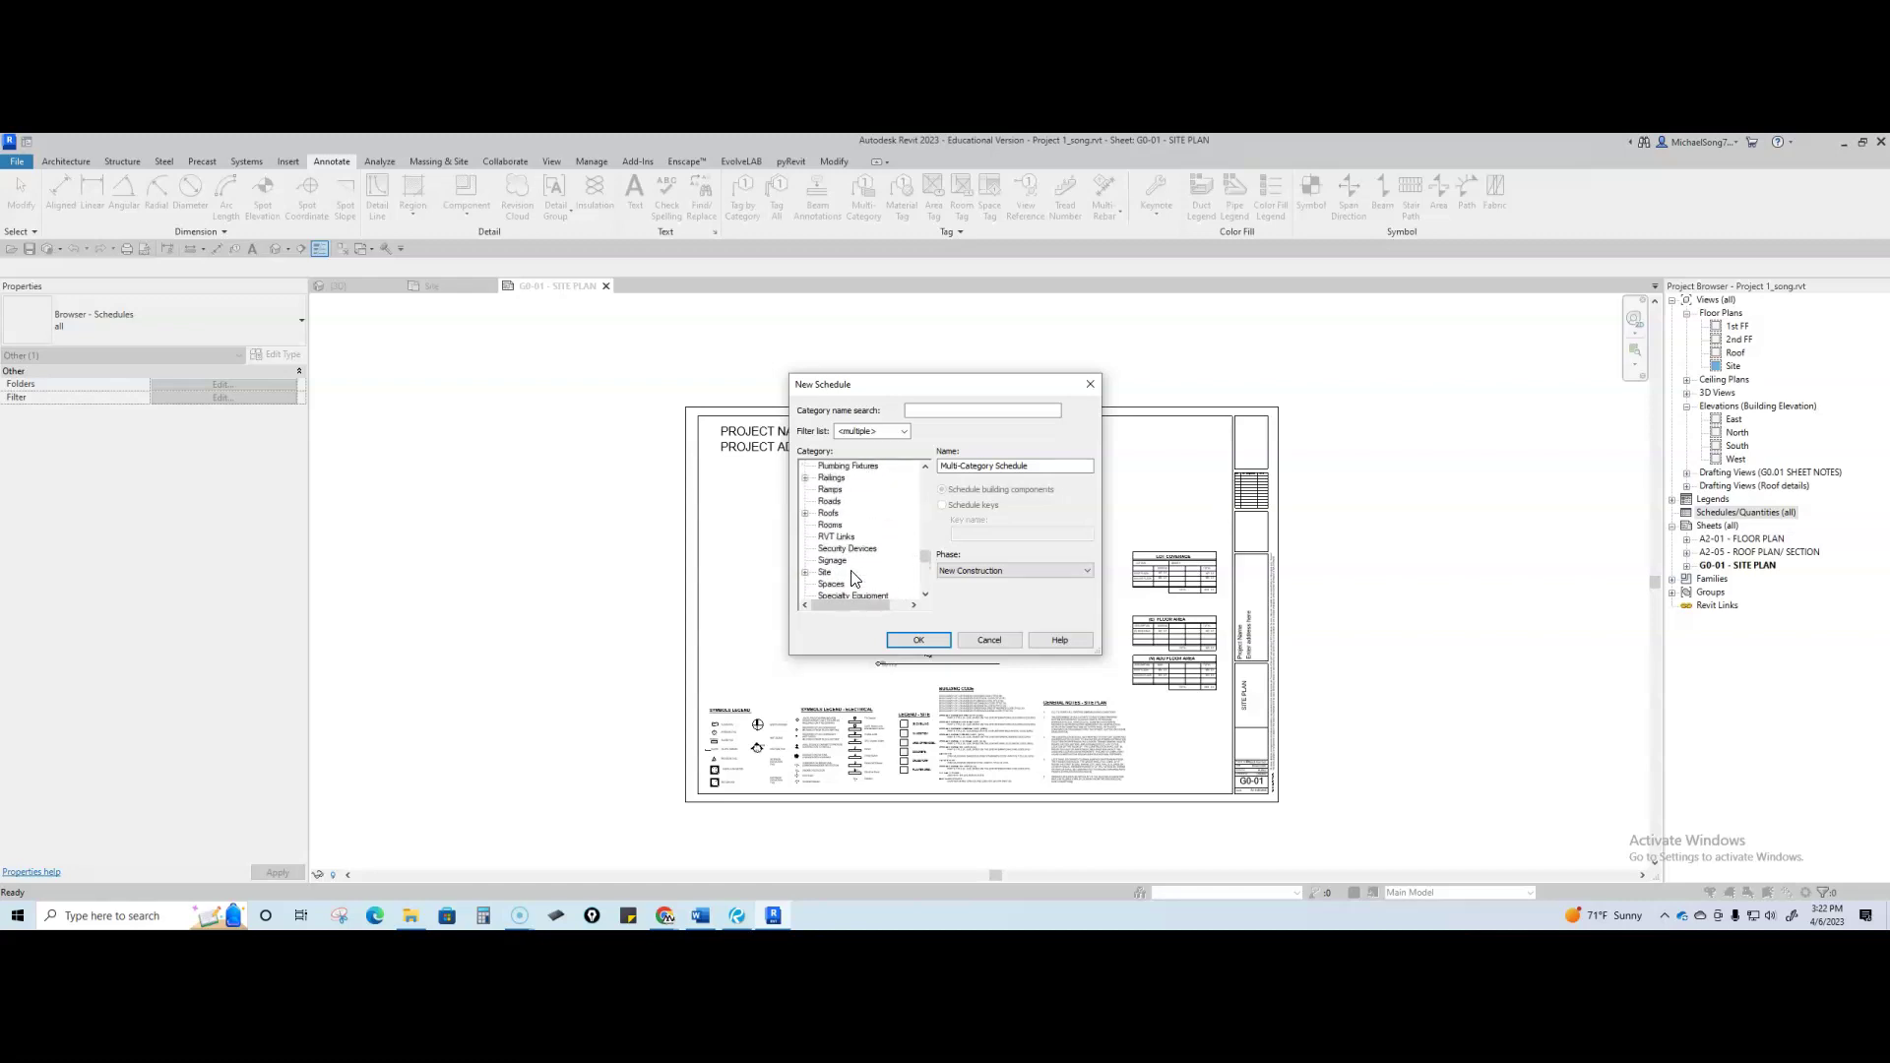
click(903, 431)
click(839, 457)
click(840, 470)
click(840, 481)
click(839, 494)
click(840, 505)
click(883, 558)
scroll(884, 563, down, 1)
scroll(885, 563, down, 3)
scroll(884, 563, down, 5)
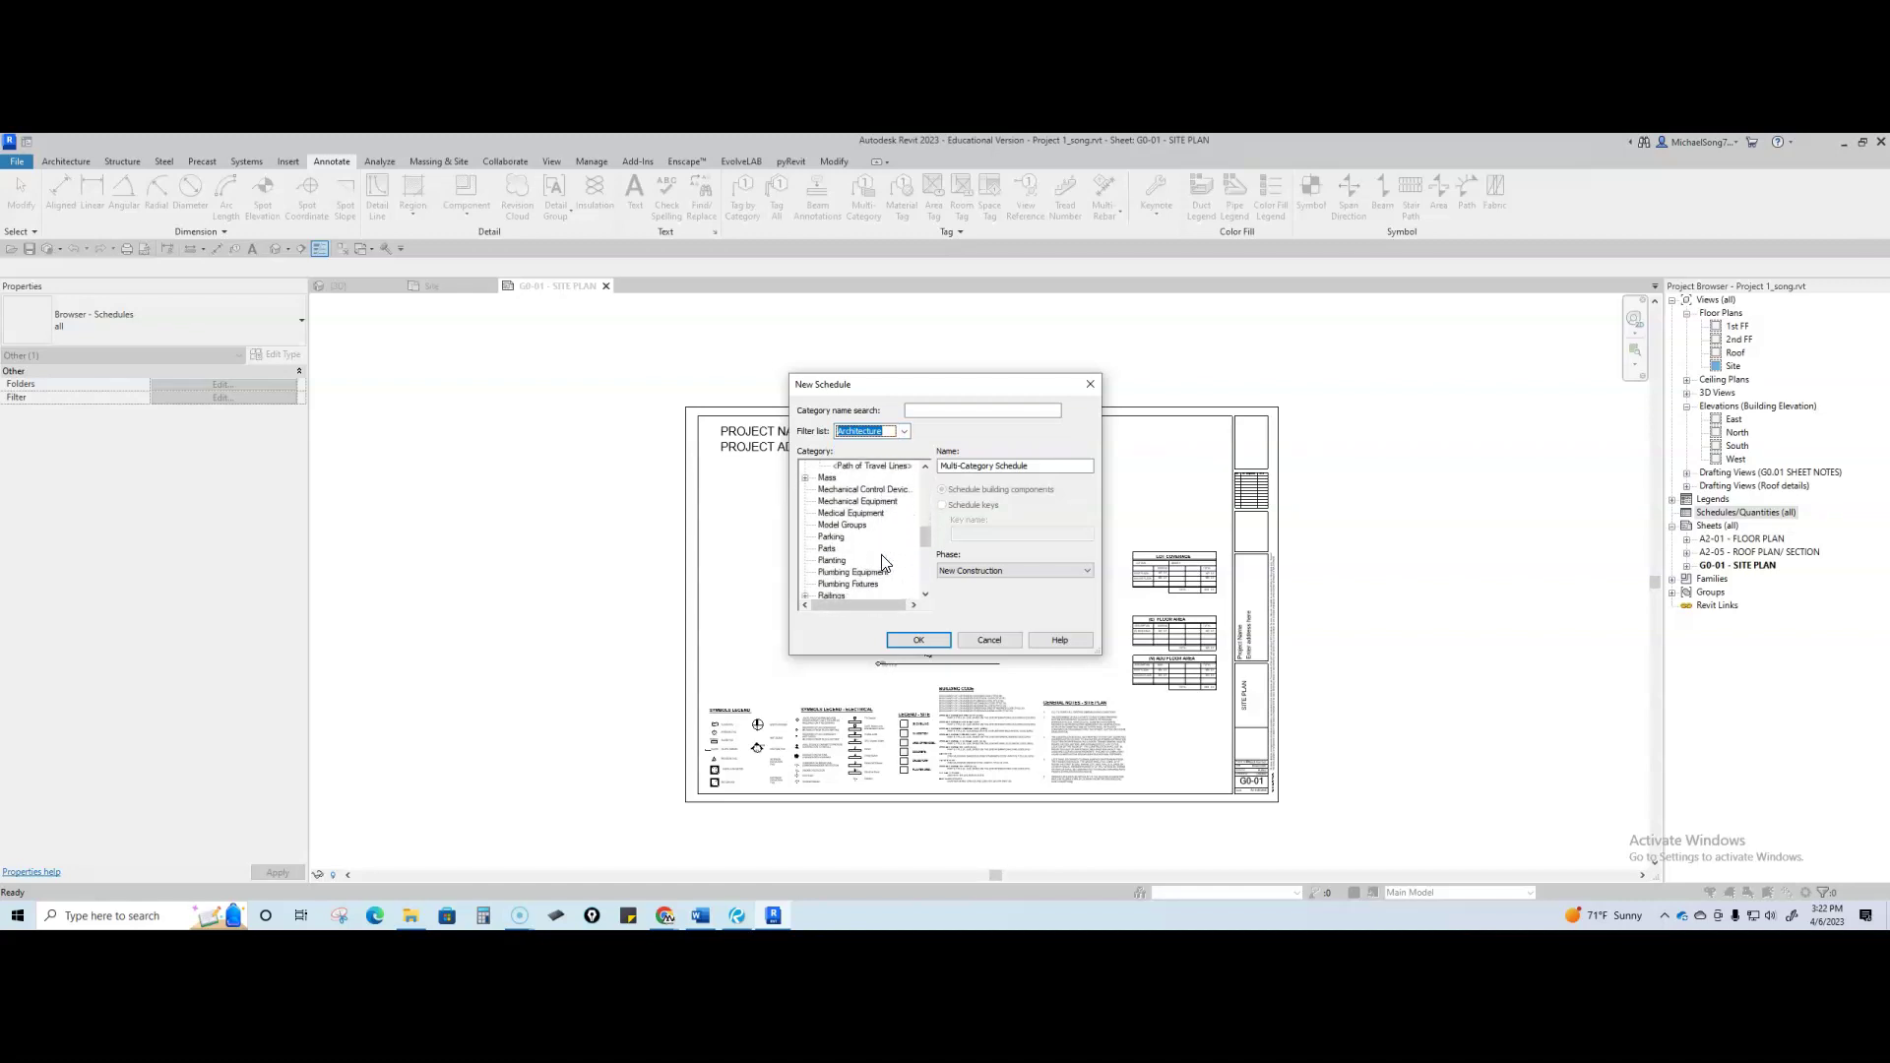
key(Escape)
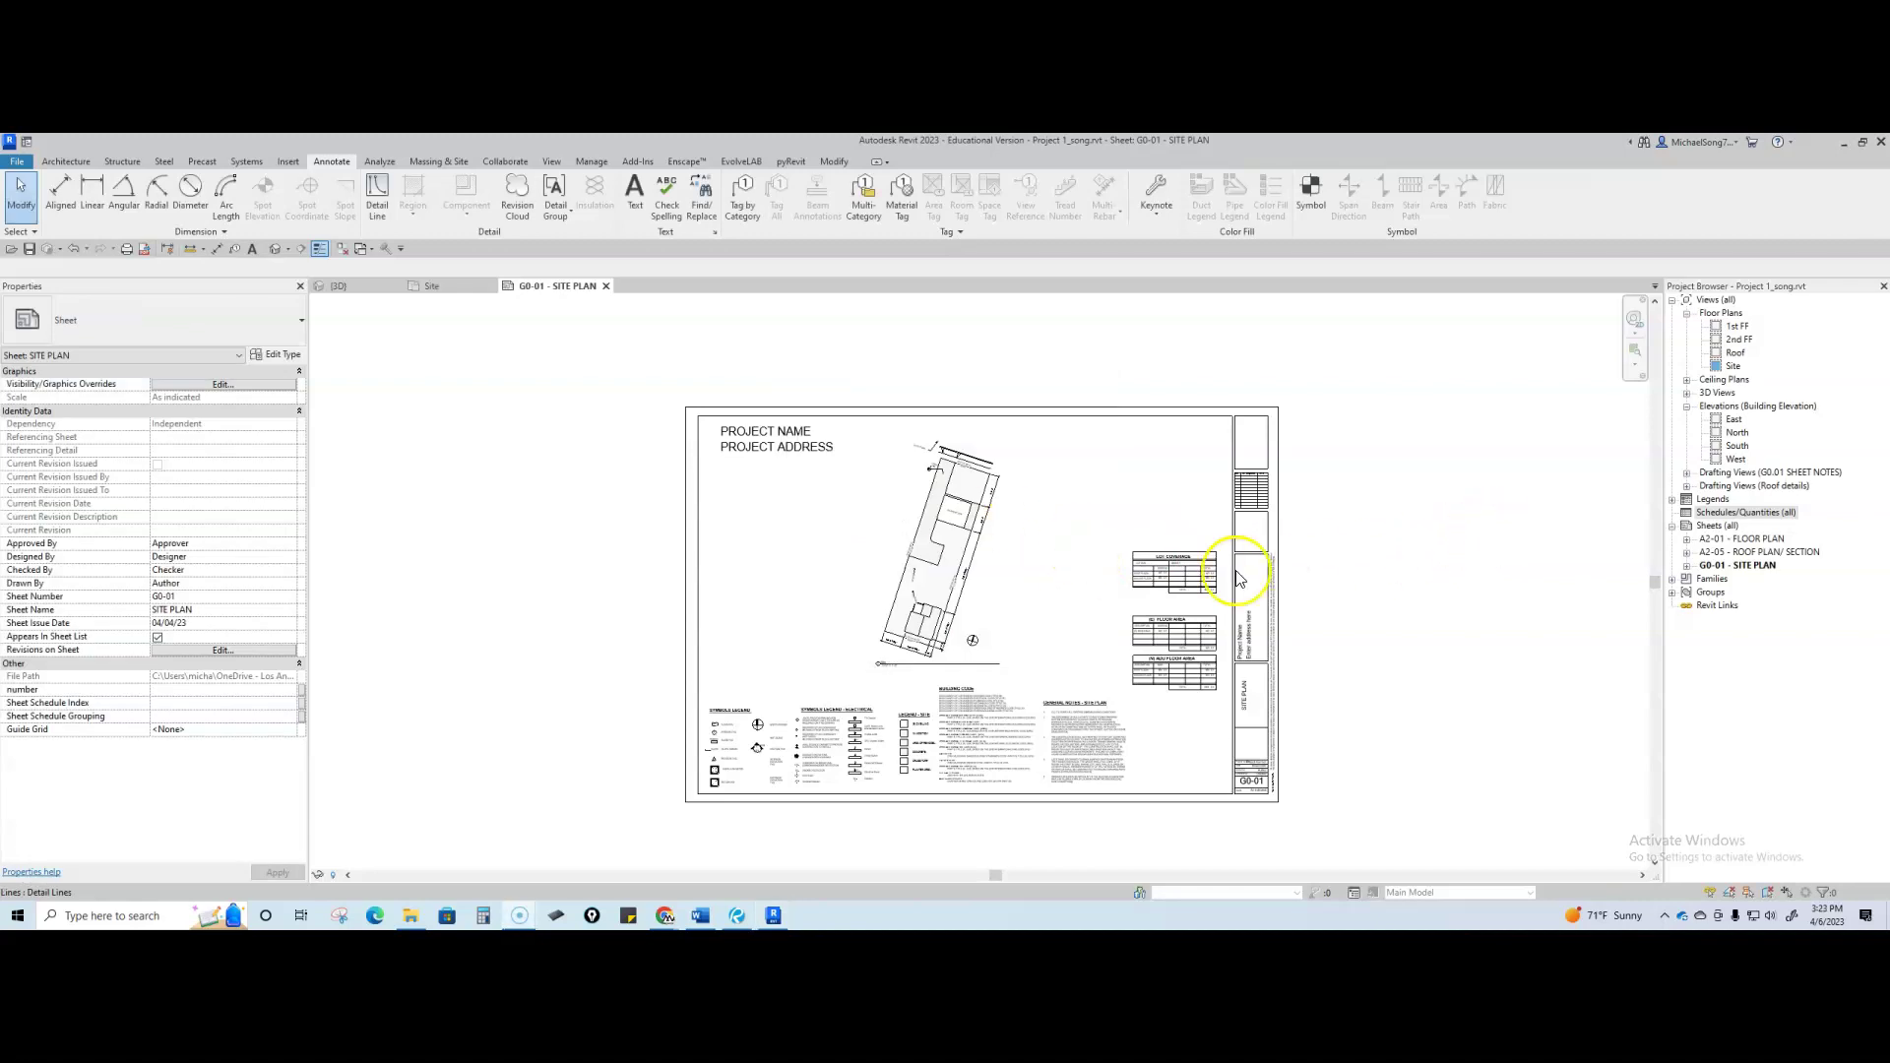
- Start a new sheet list and add the number, Sheet Name and Sheet Number fields to it
right_click(1675, 513)
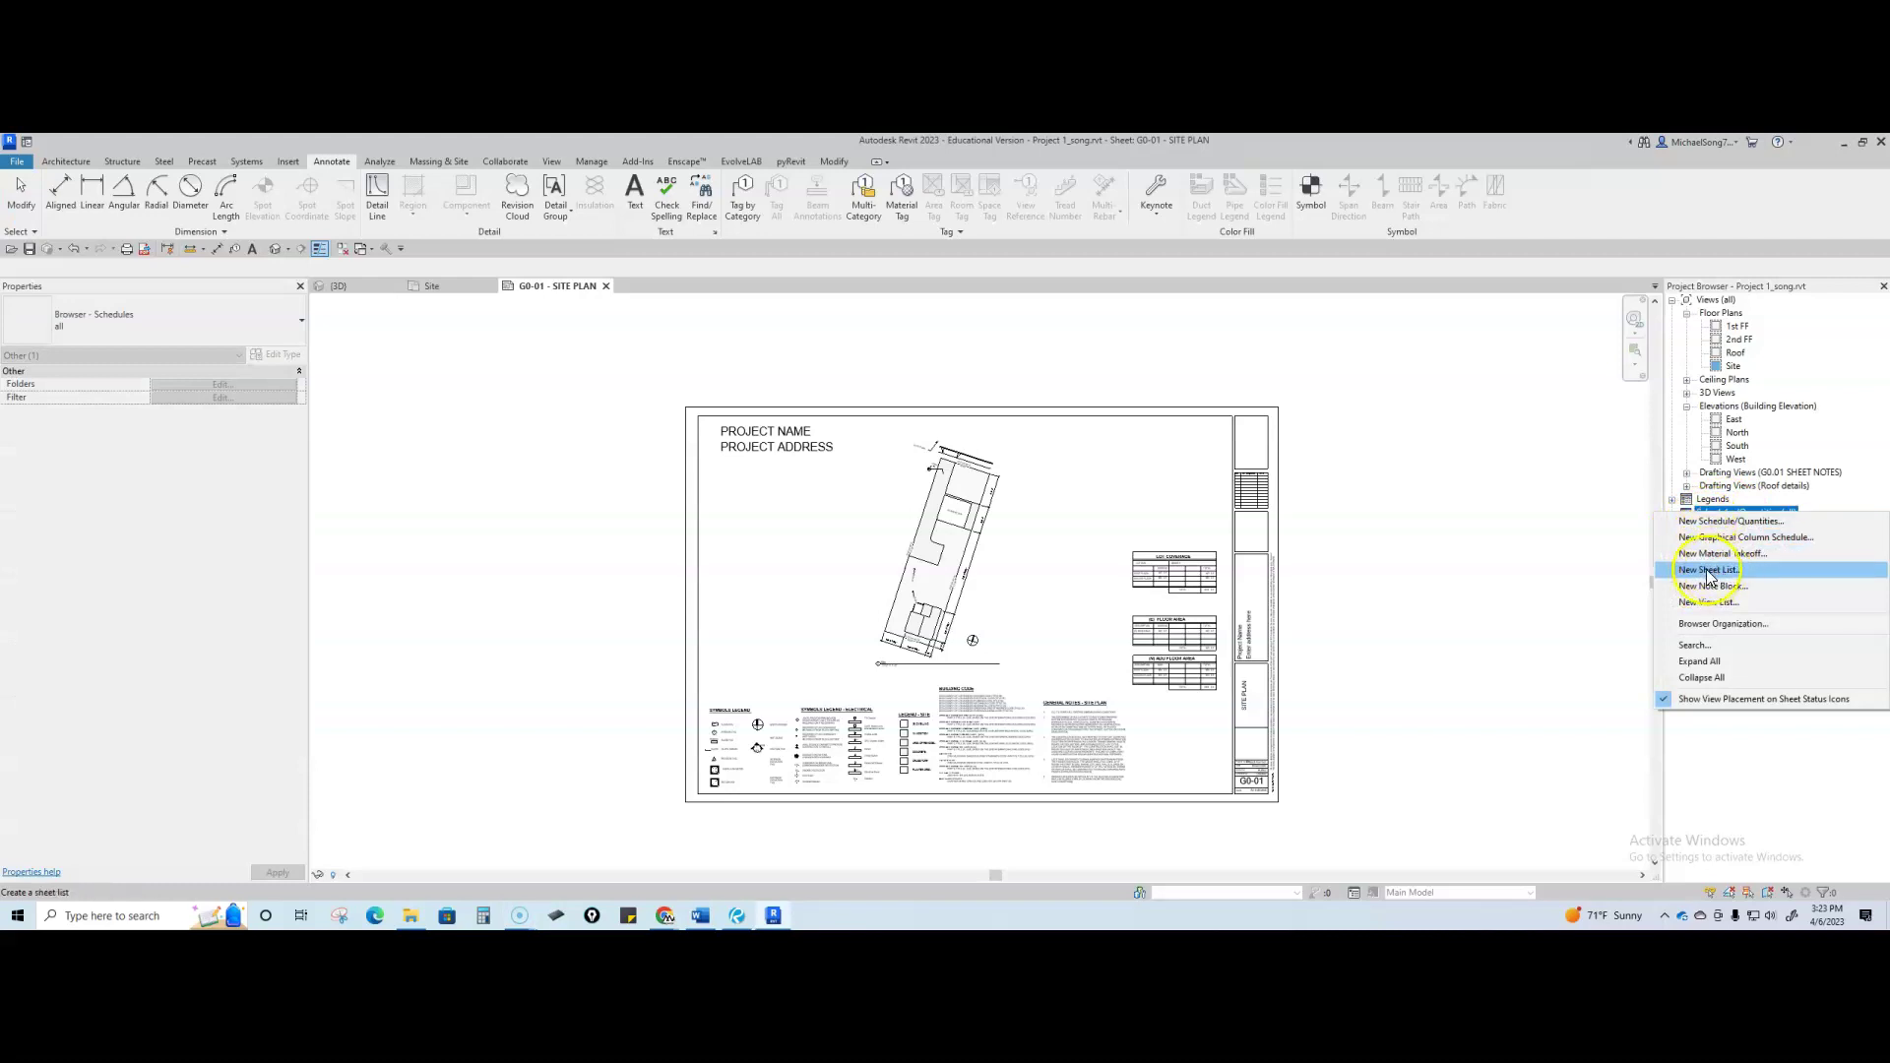
click(1708, 571)
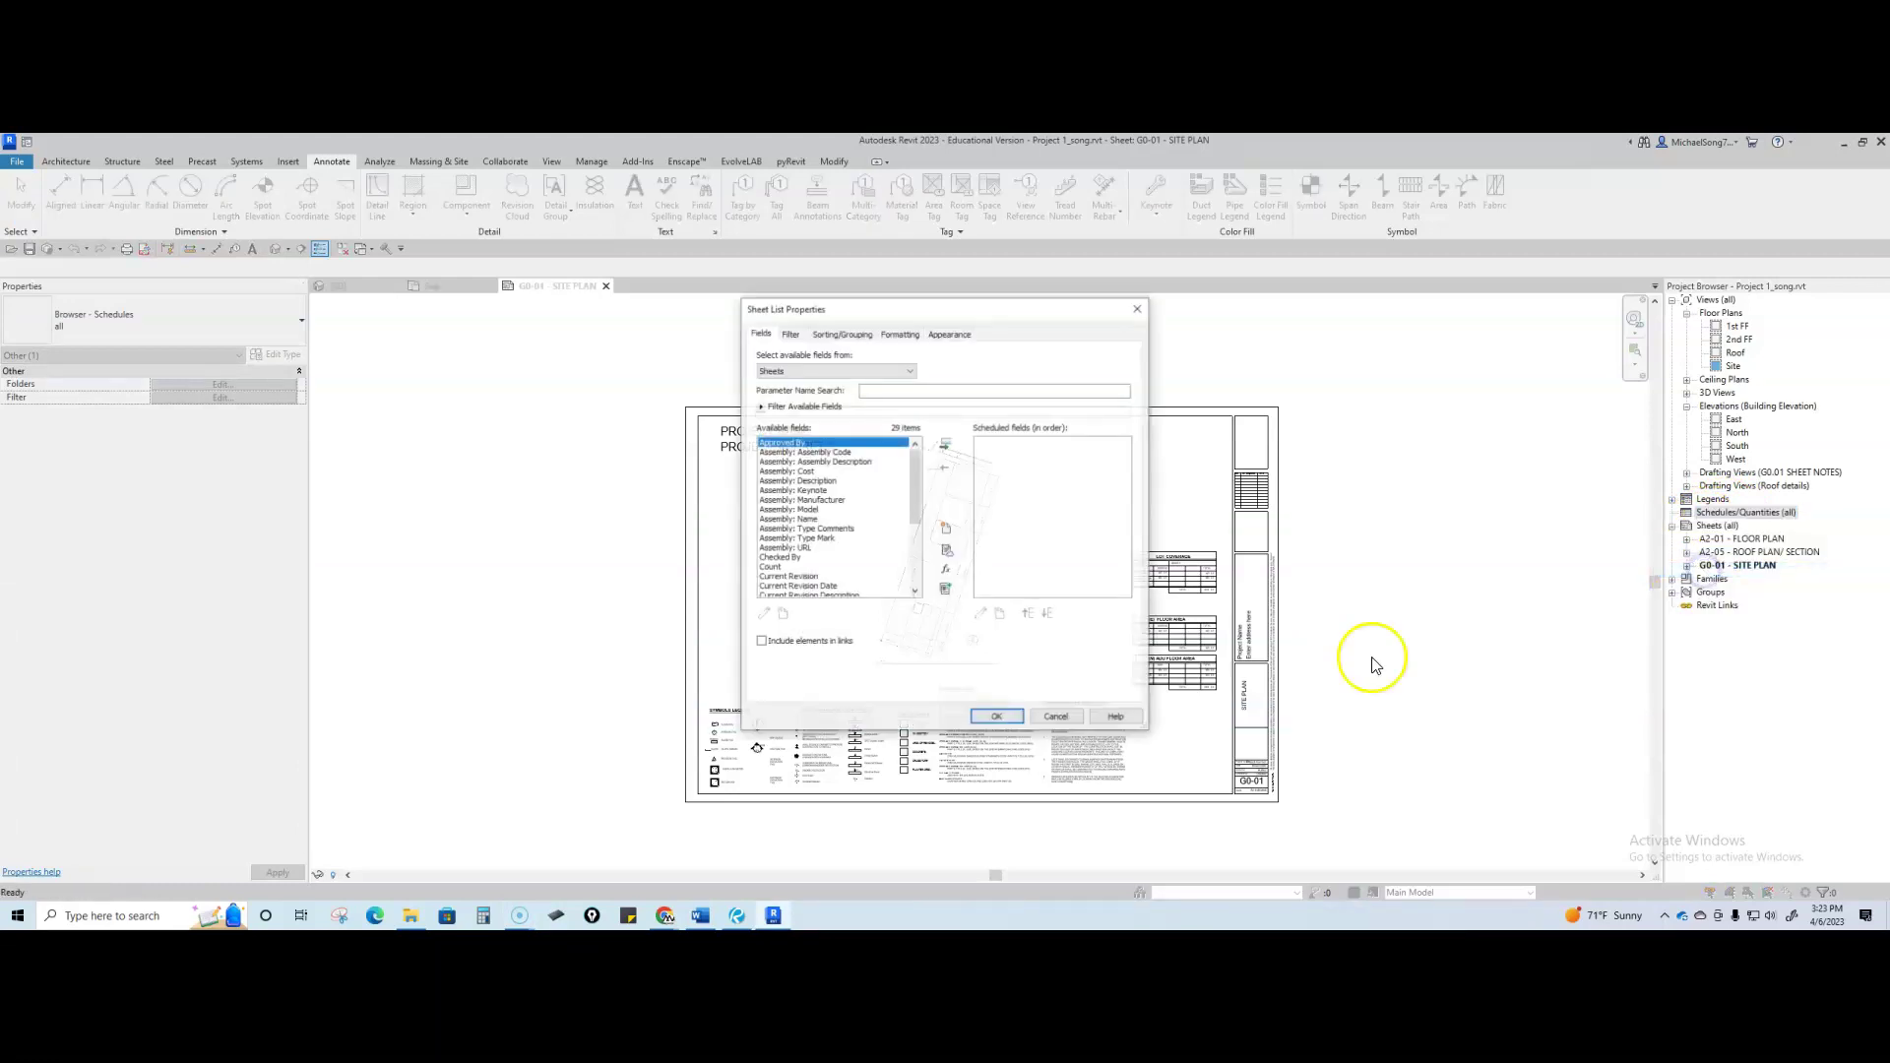
drag(939, 309, 1019, 338)
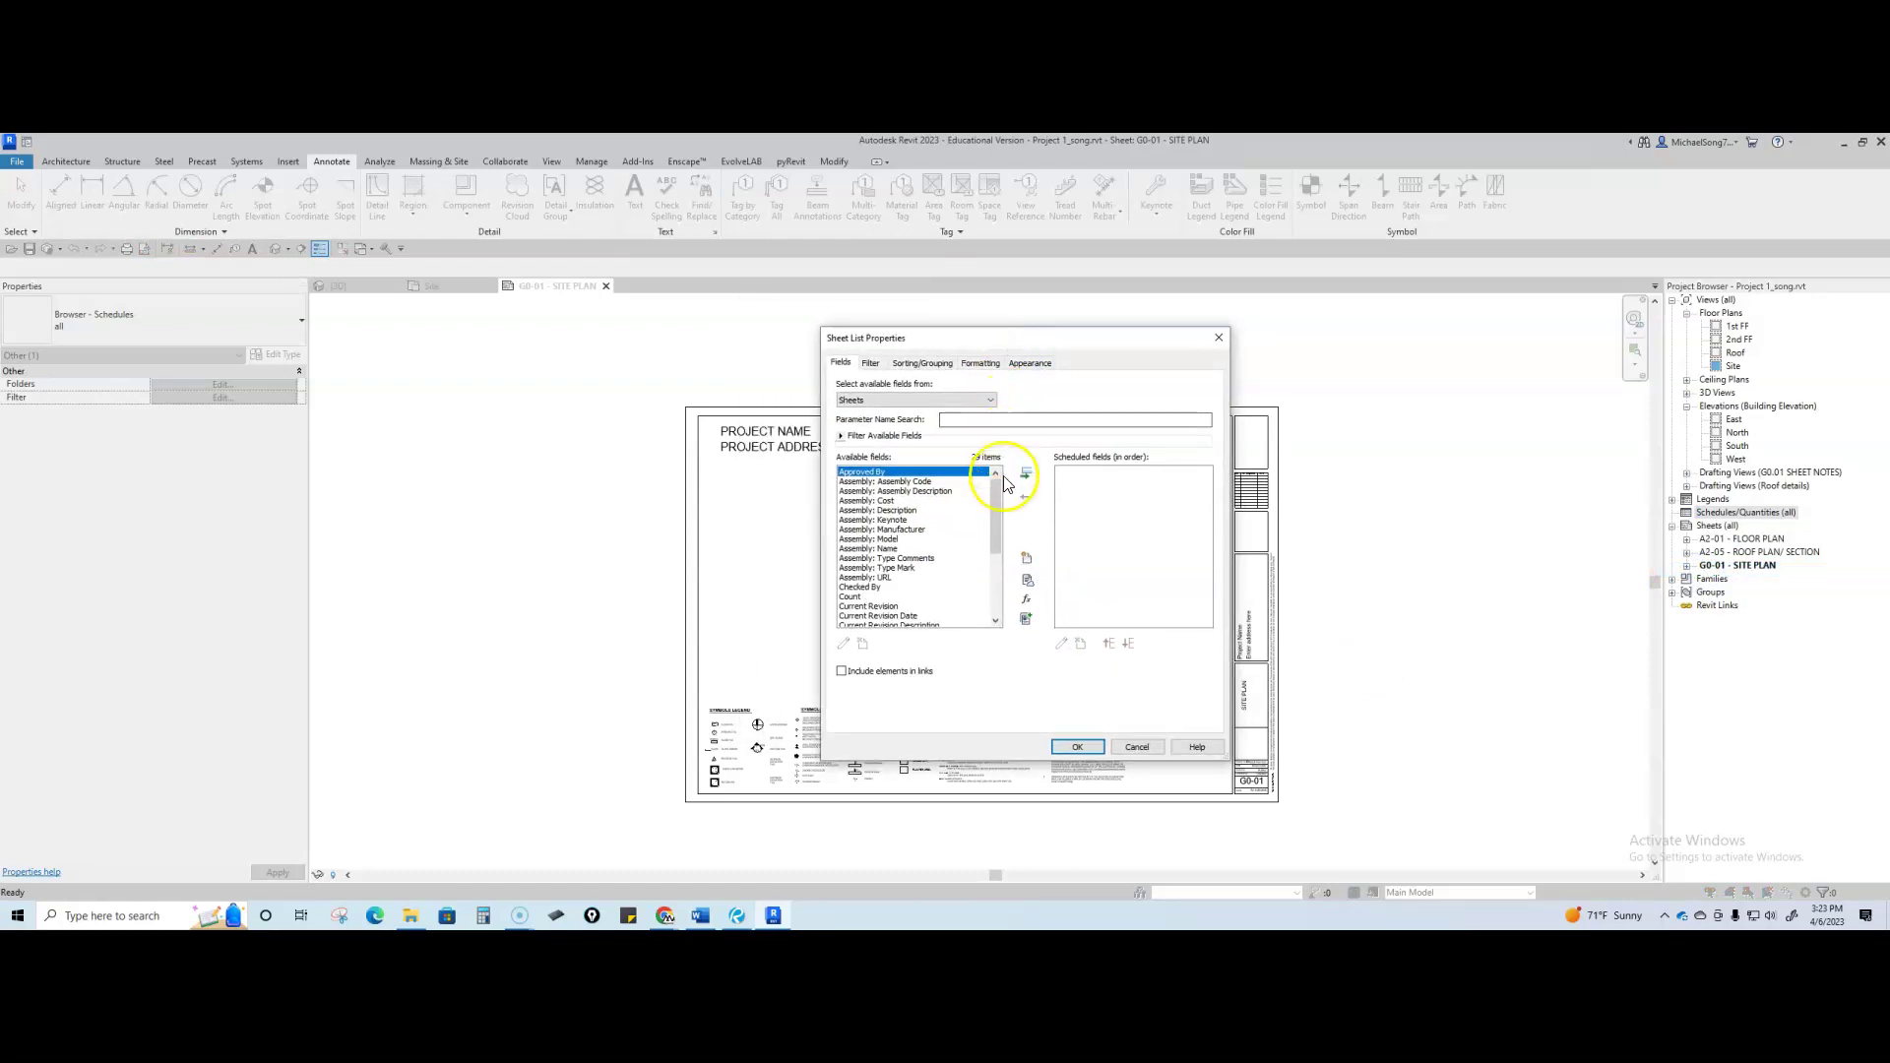
scroll(916, 551, down, 3)
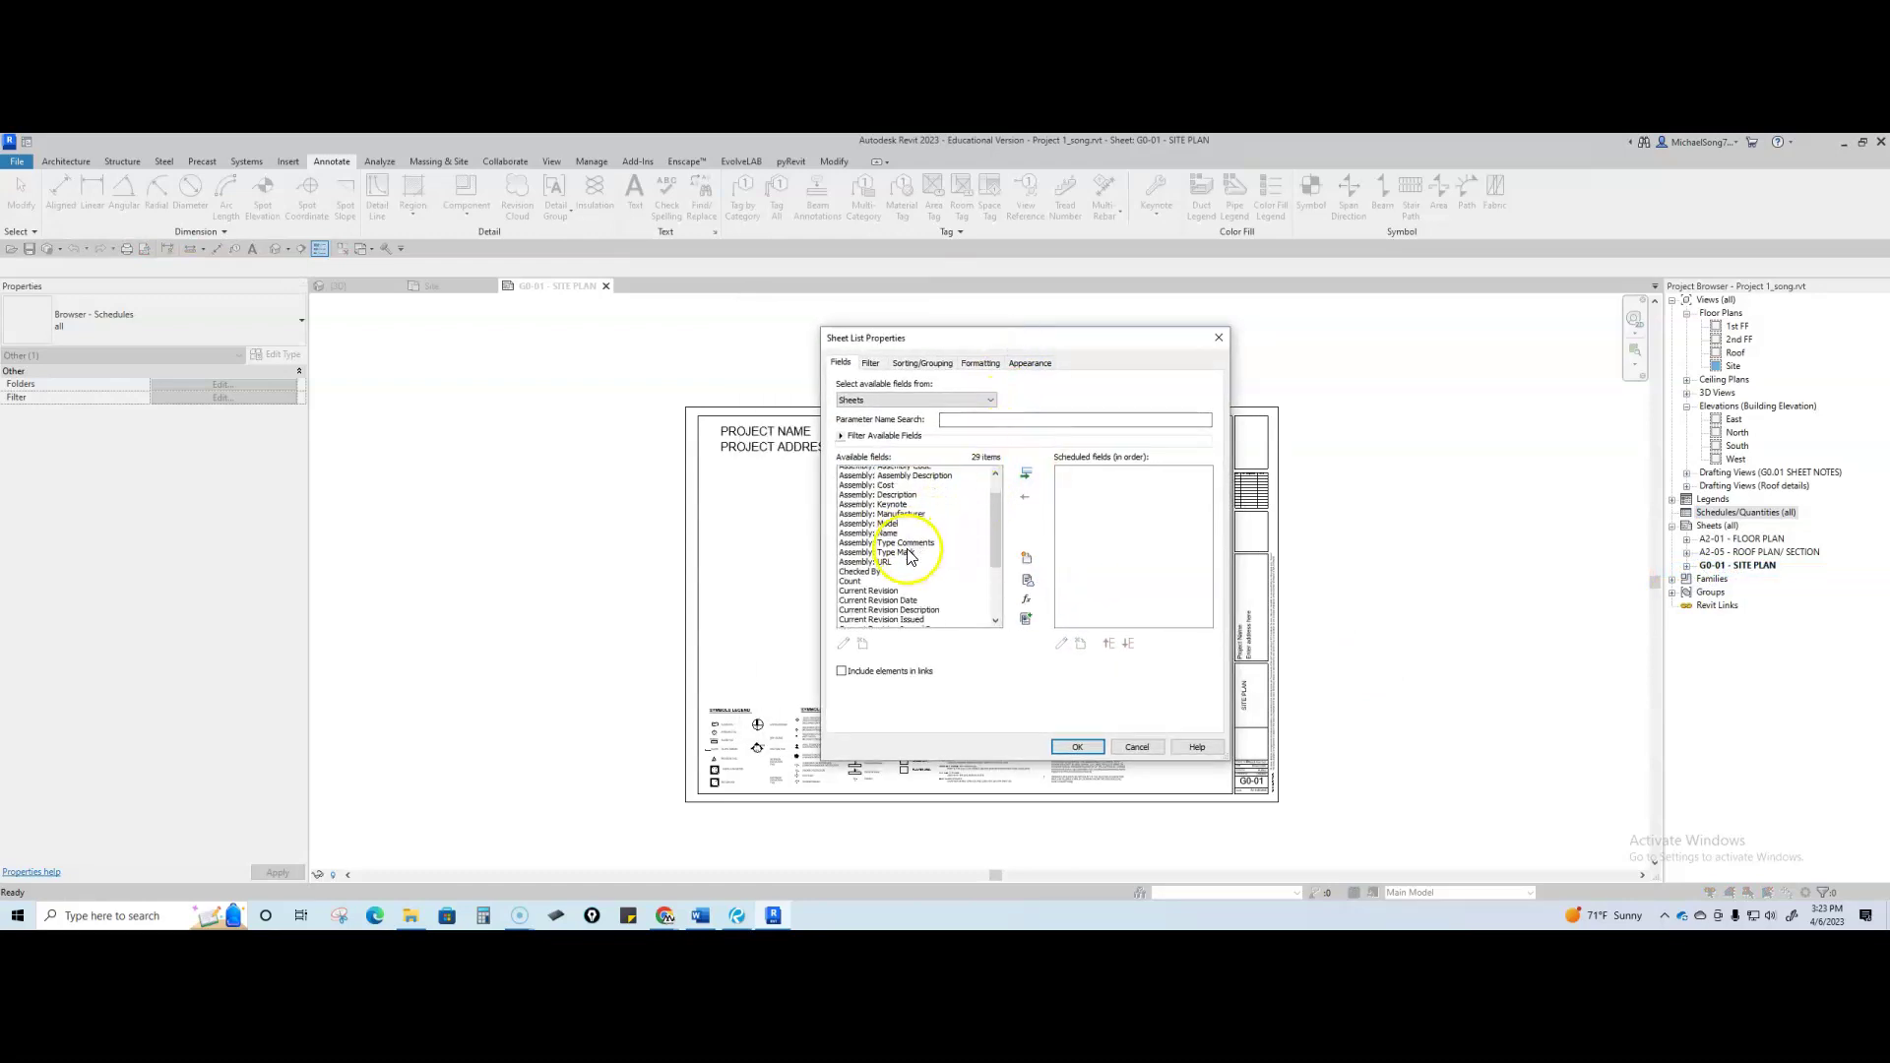
scroll(886, 571, down, 3)
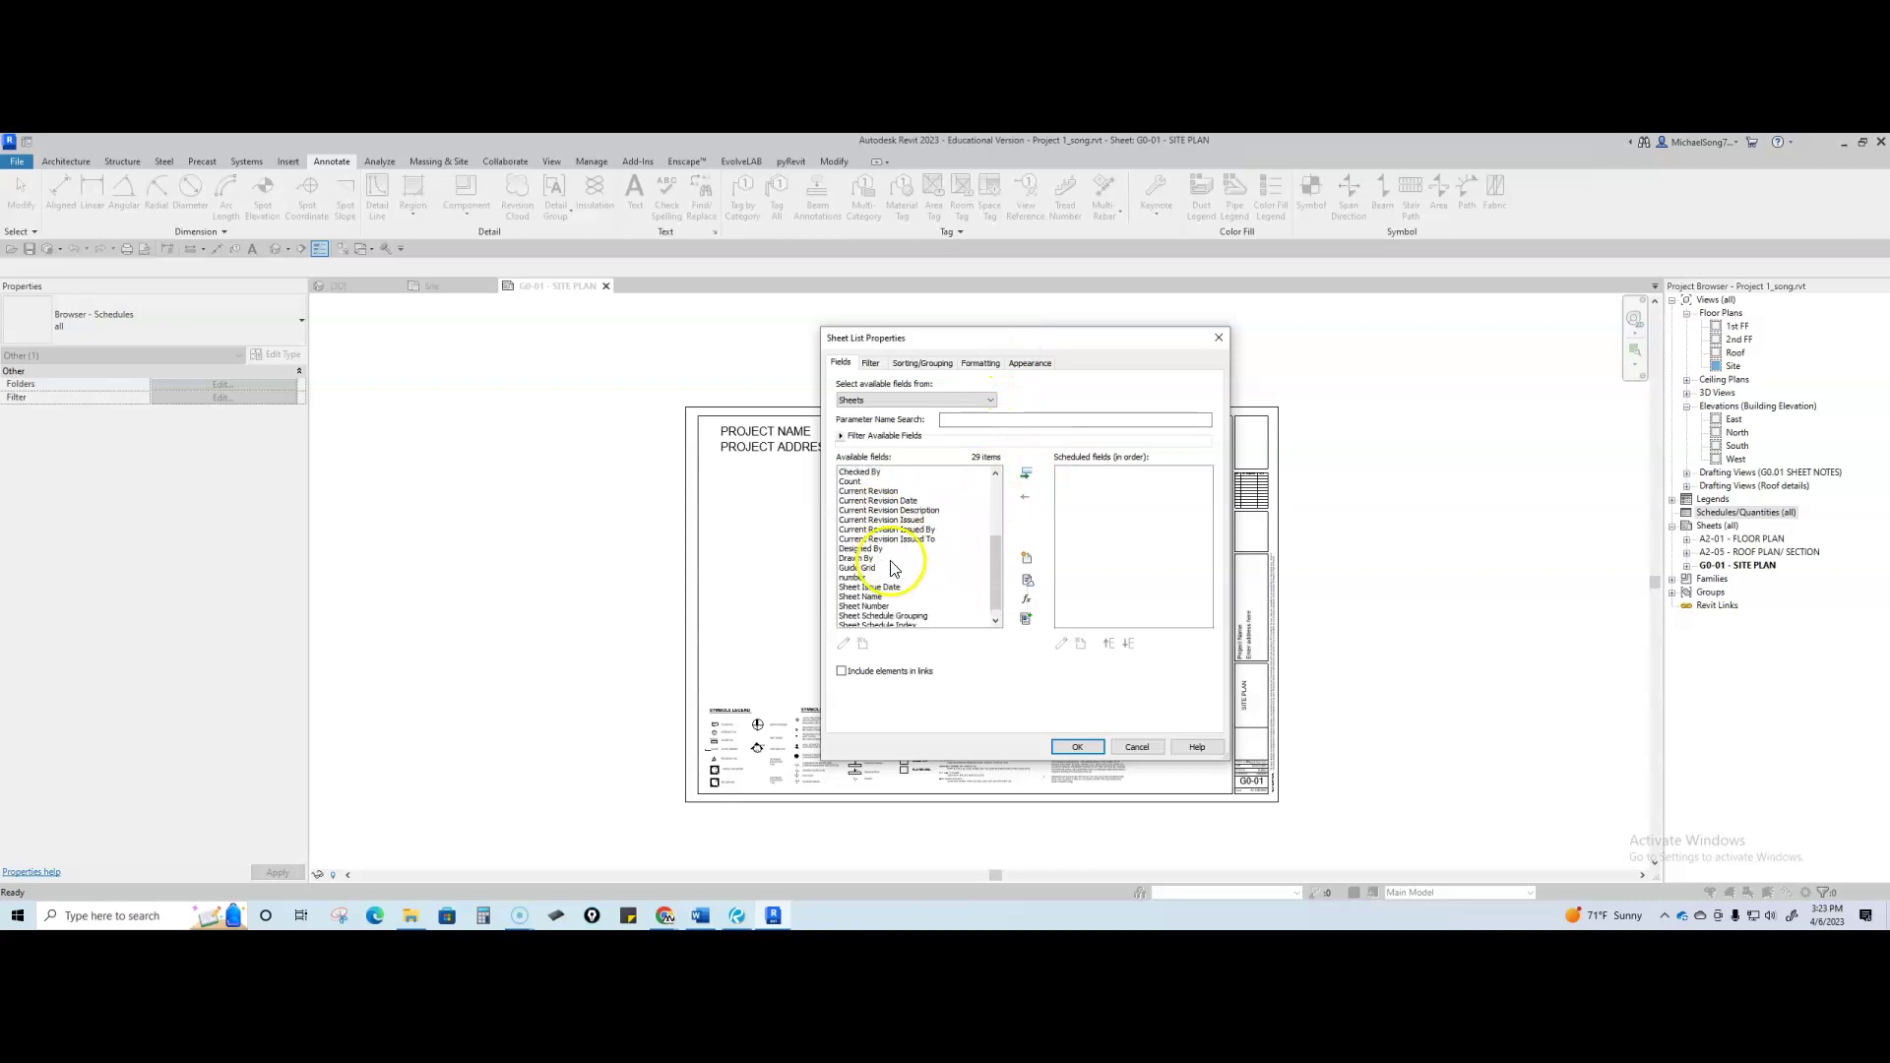
click(881, 569)
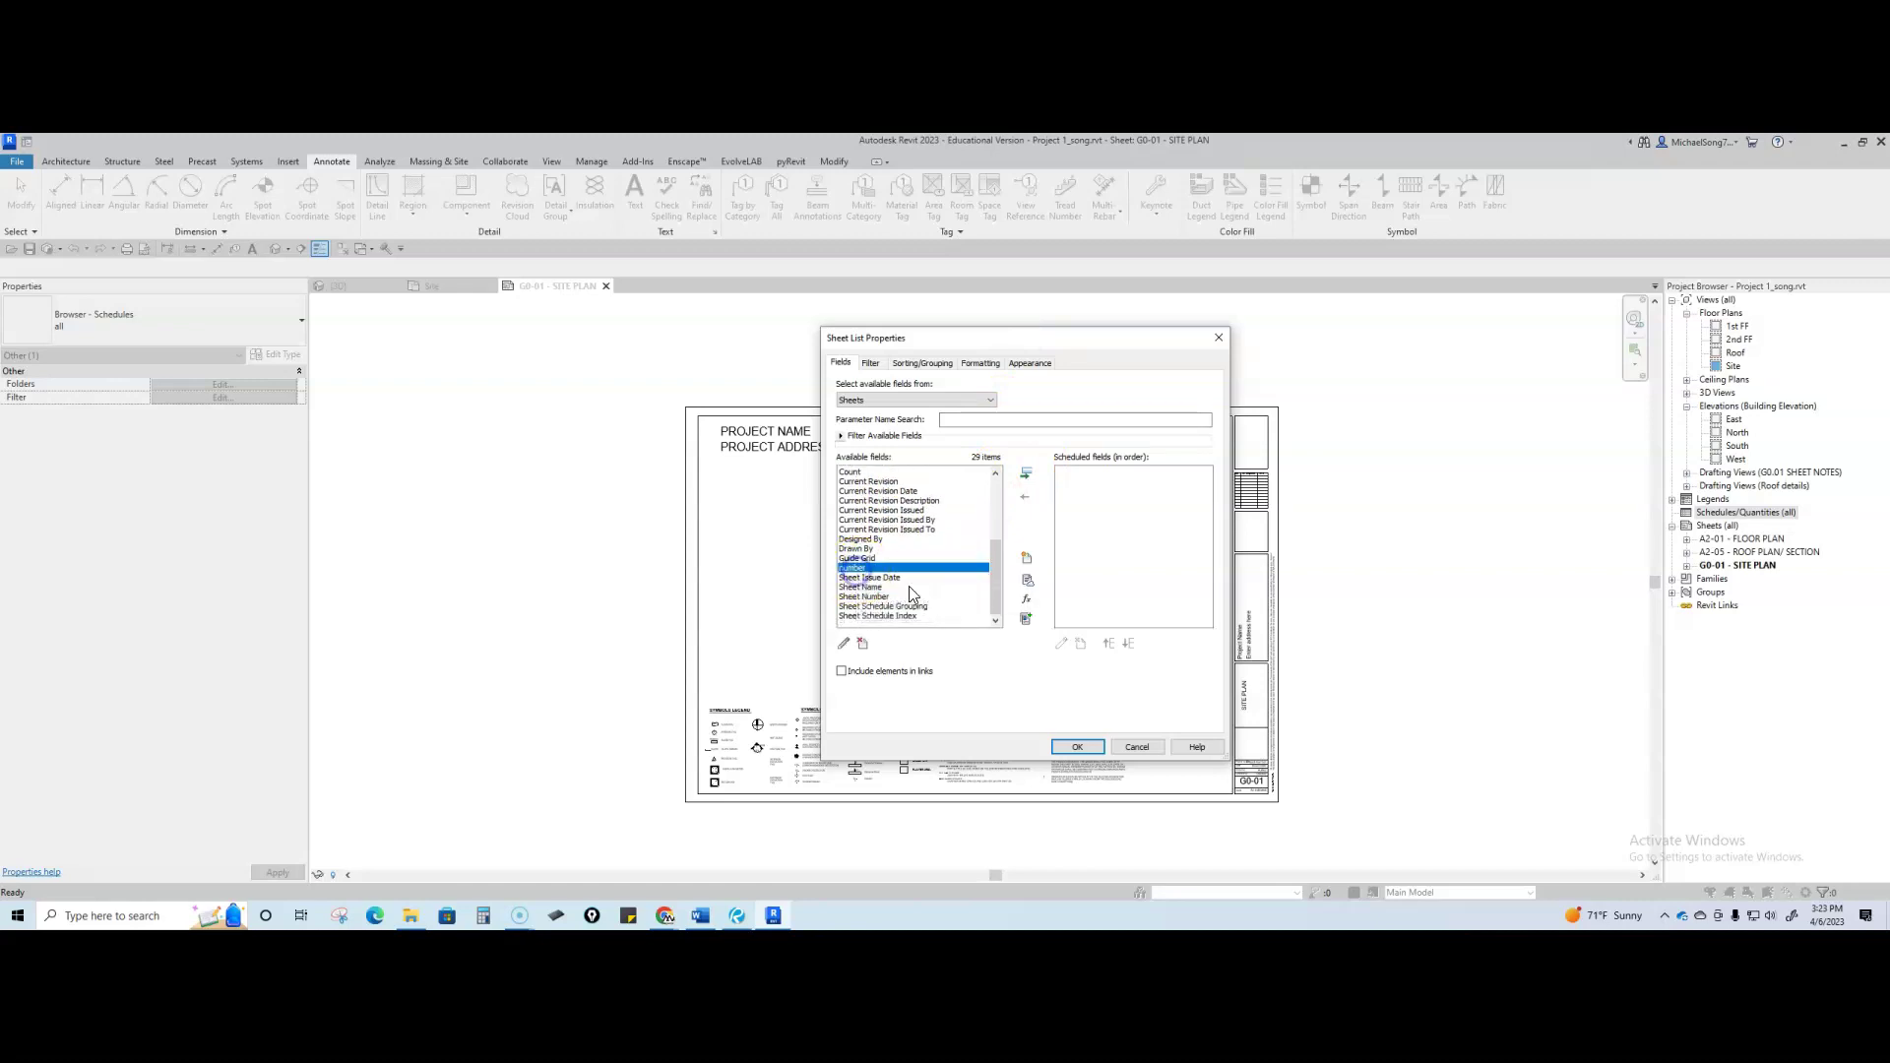
click(1027, 478)
click(862, 587)
click(1025, 478)
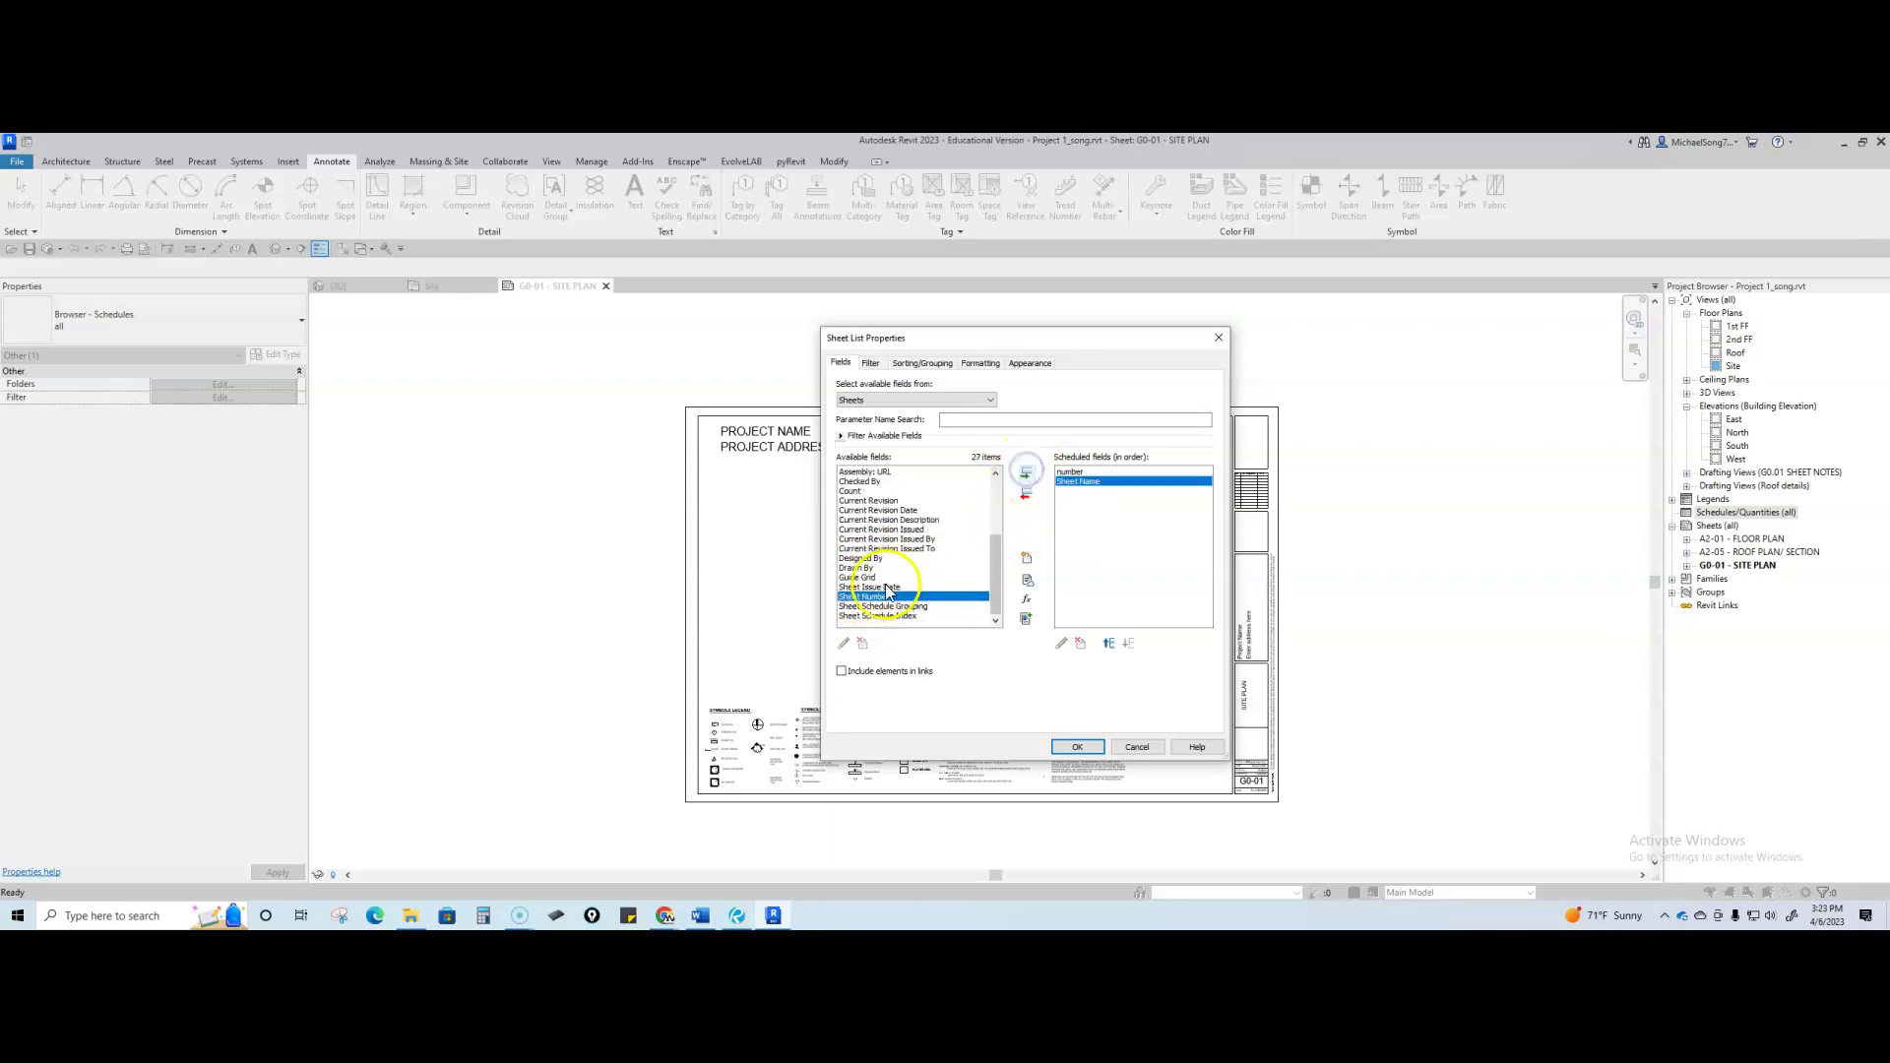
click(1026, 473)
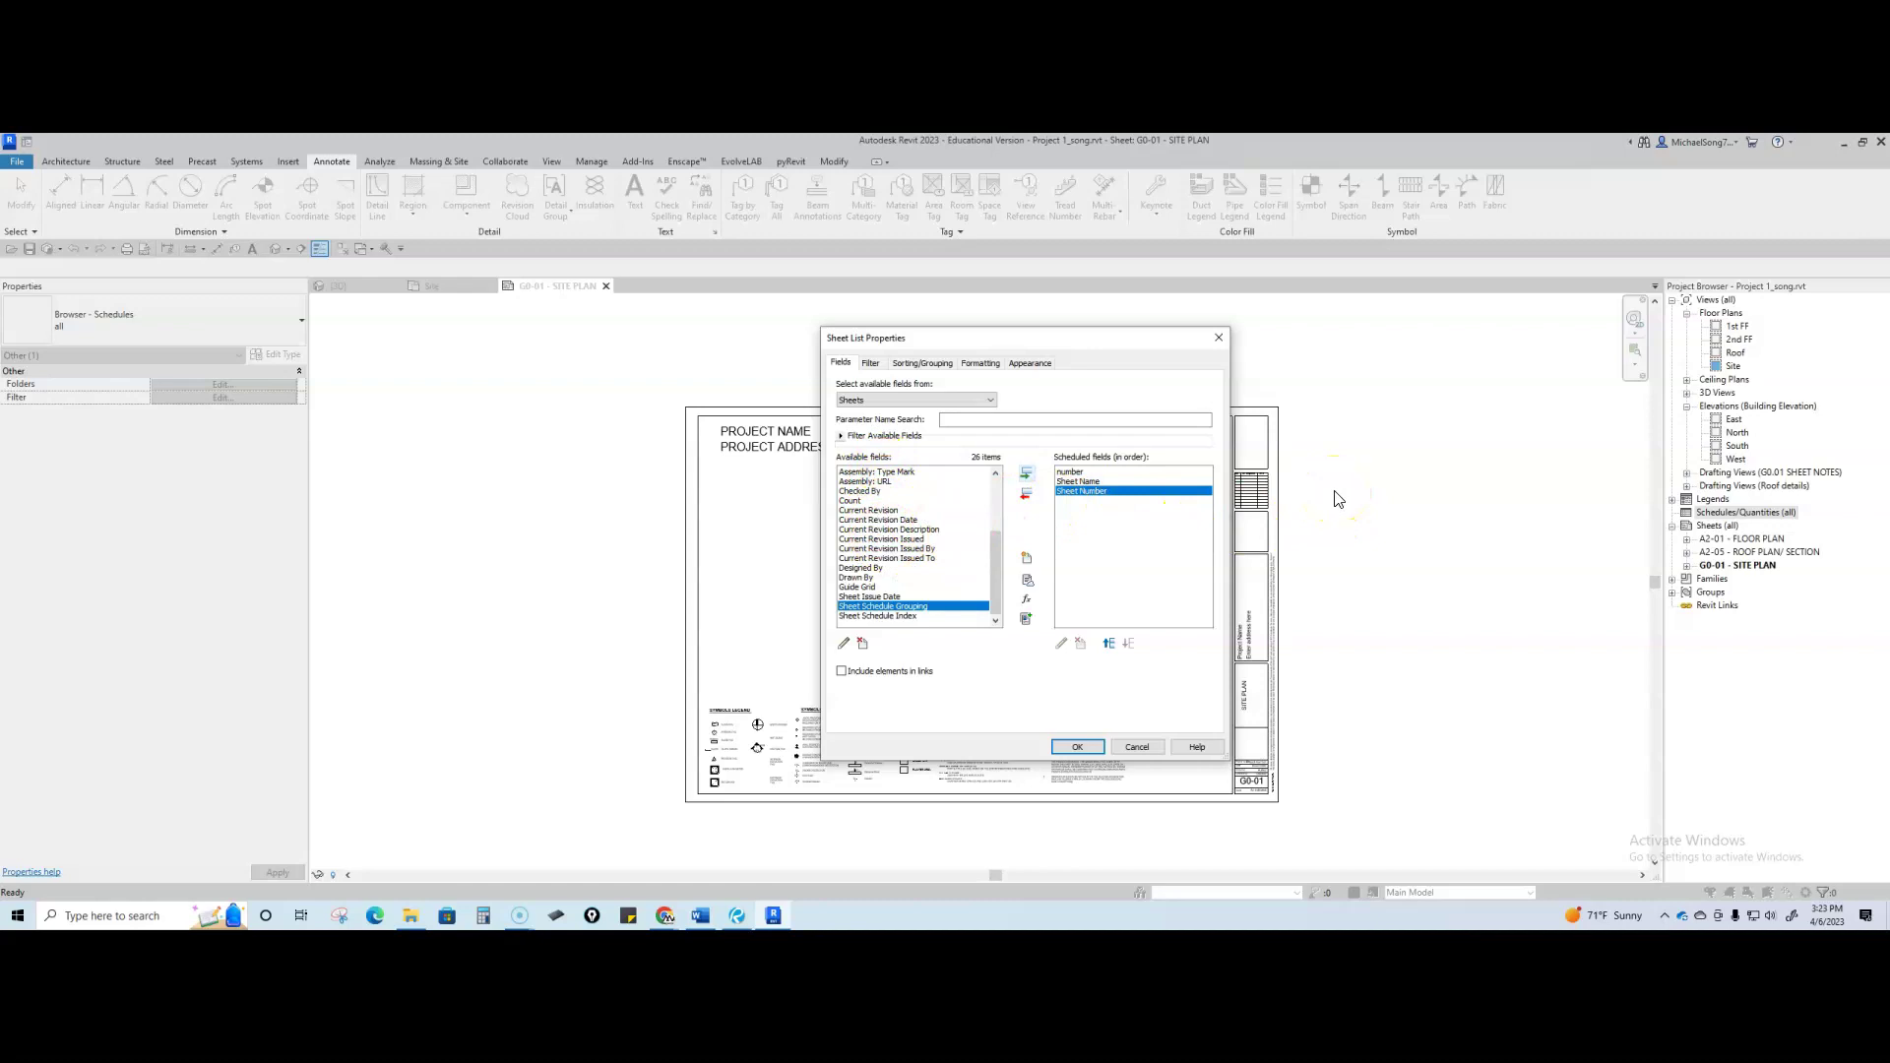
- Remove the number field, order Sheet Number before Sheet Name and create the sheet list
click(1082, 474)
click(1026, 493)
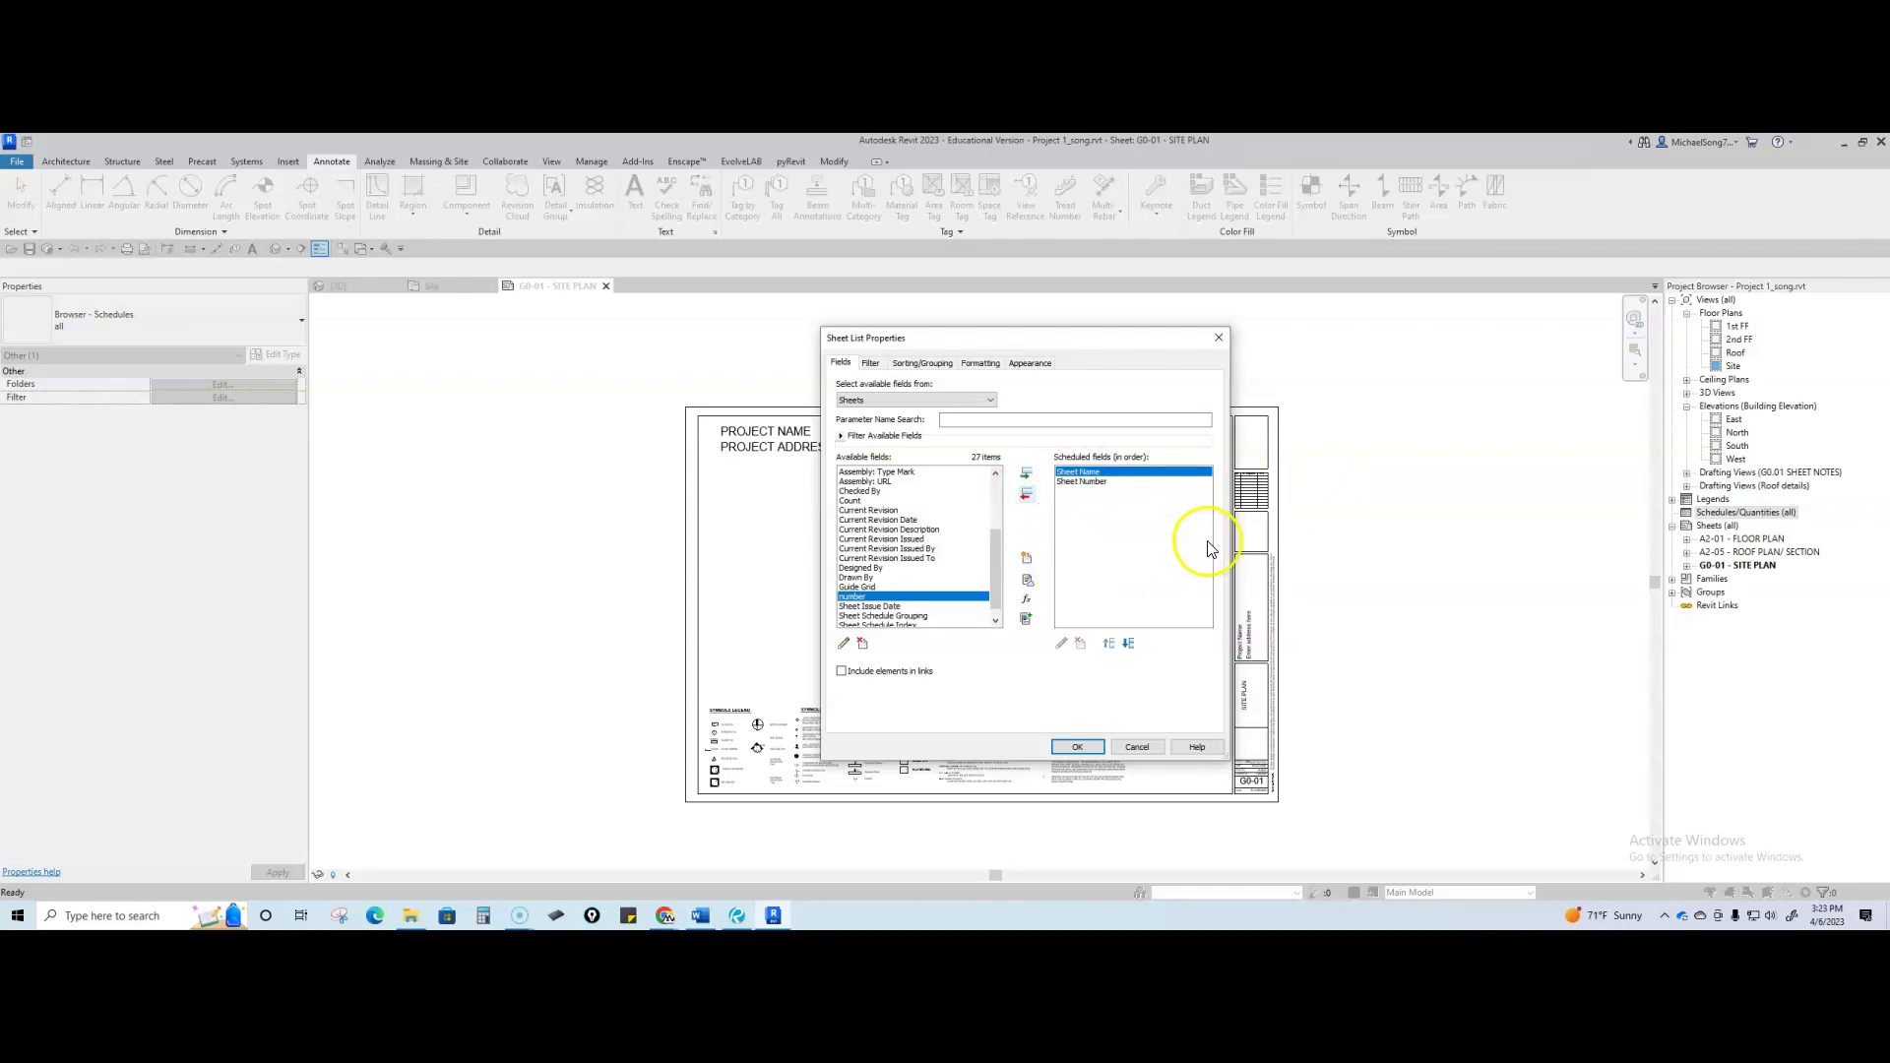
click(1102, 483)
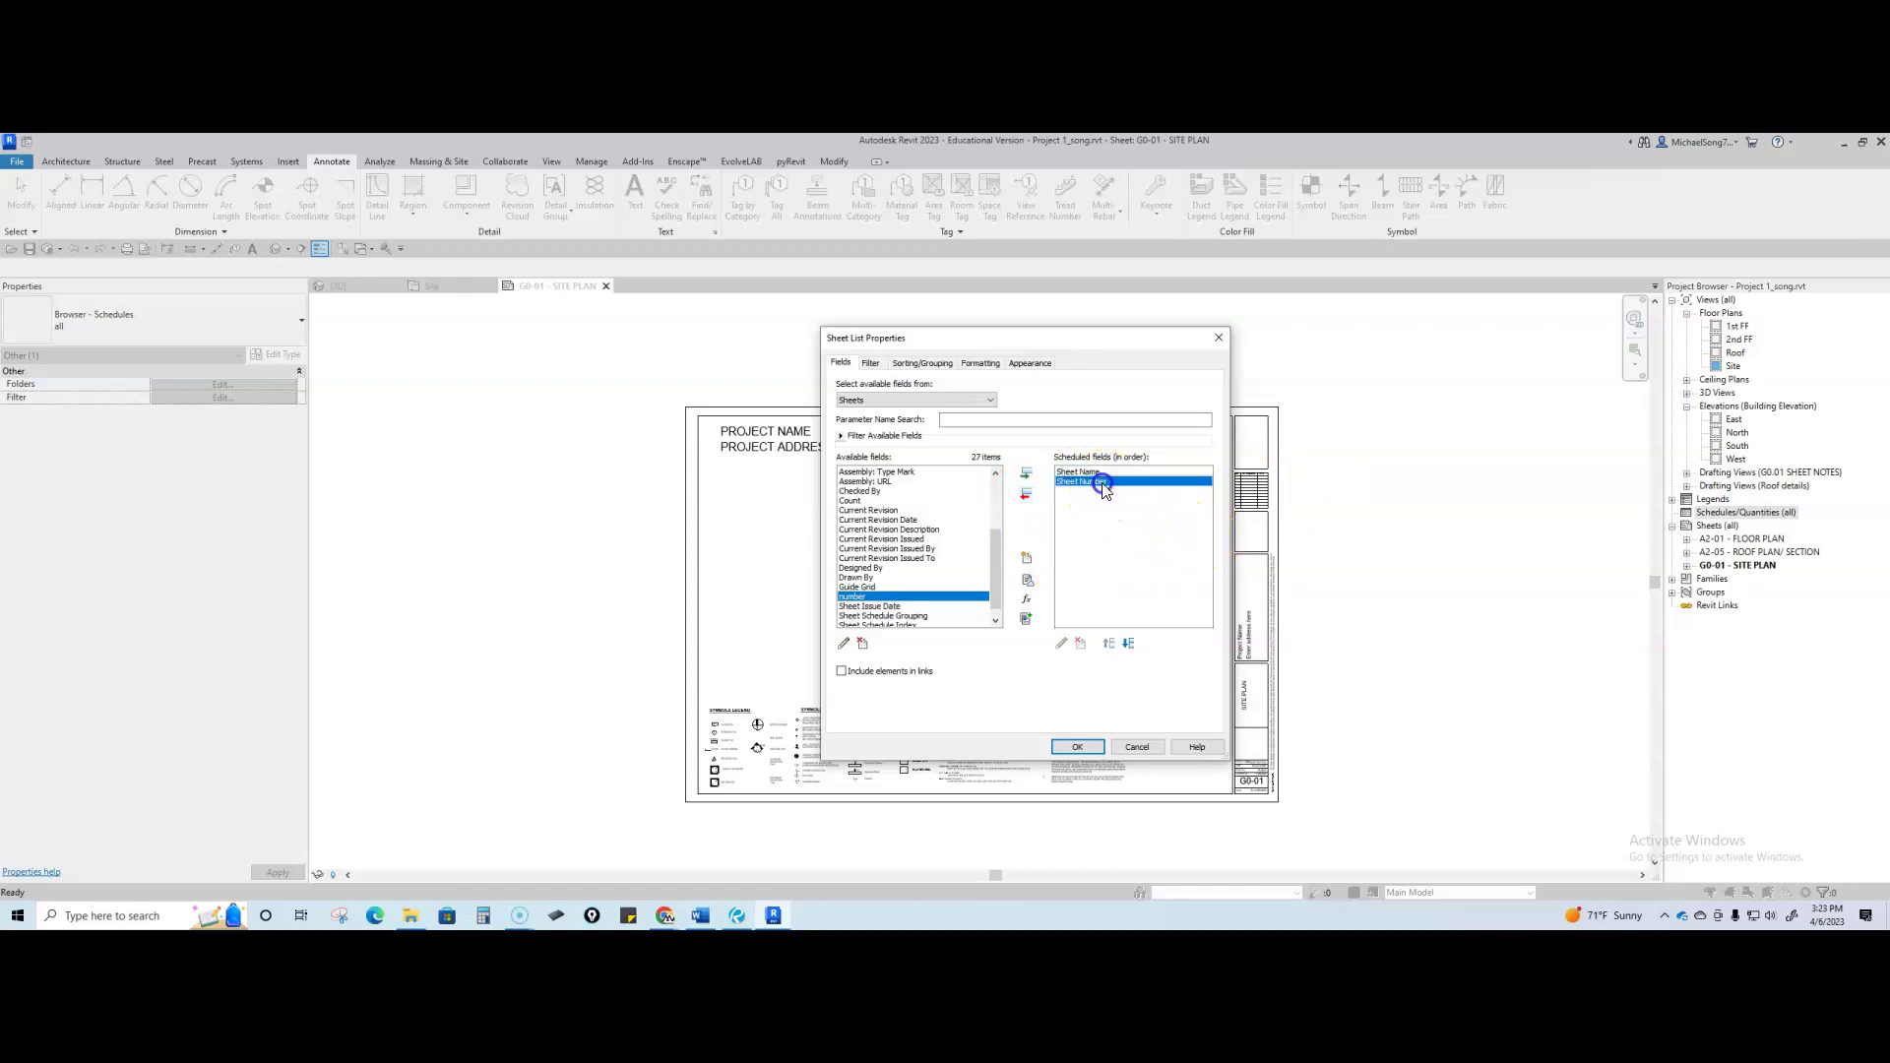
click(1112, 648)
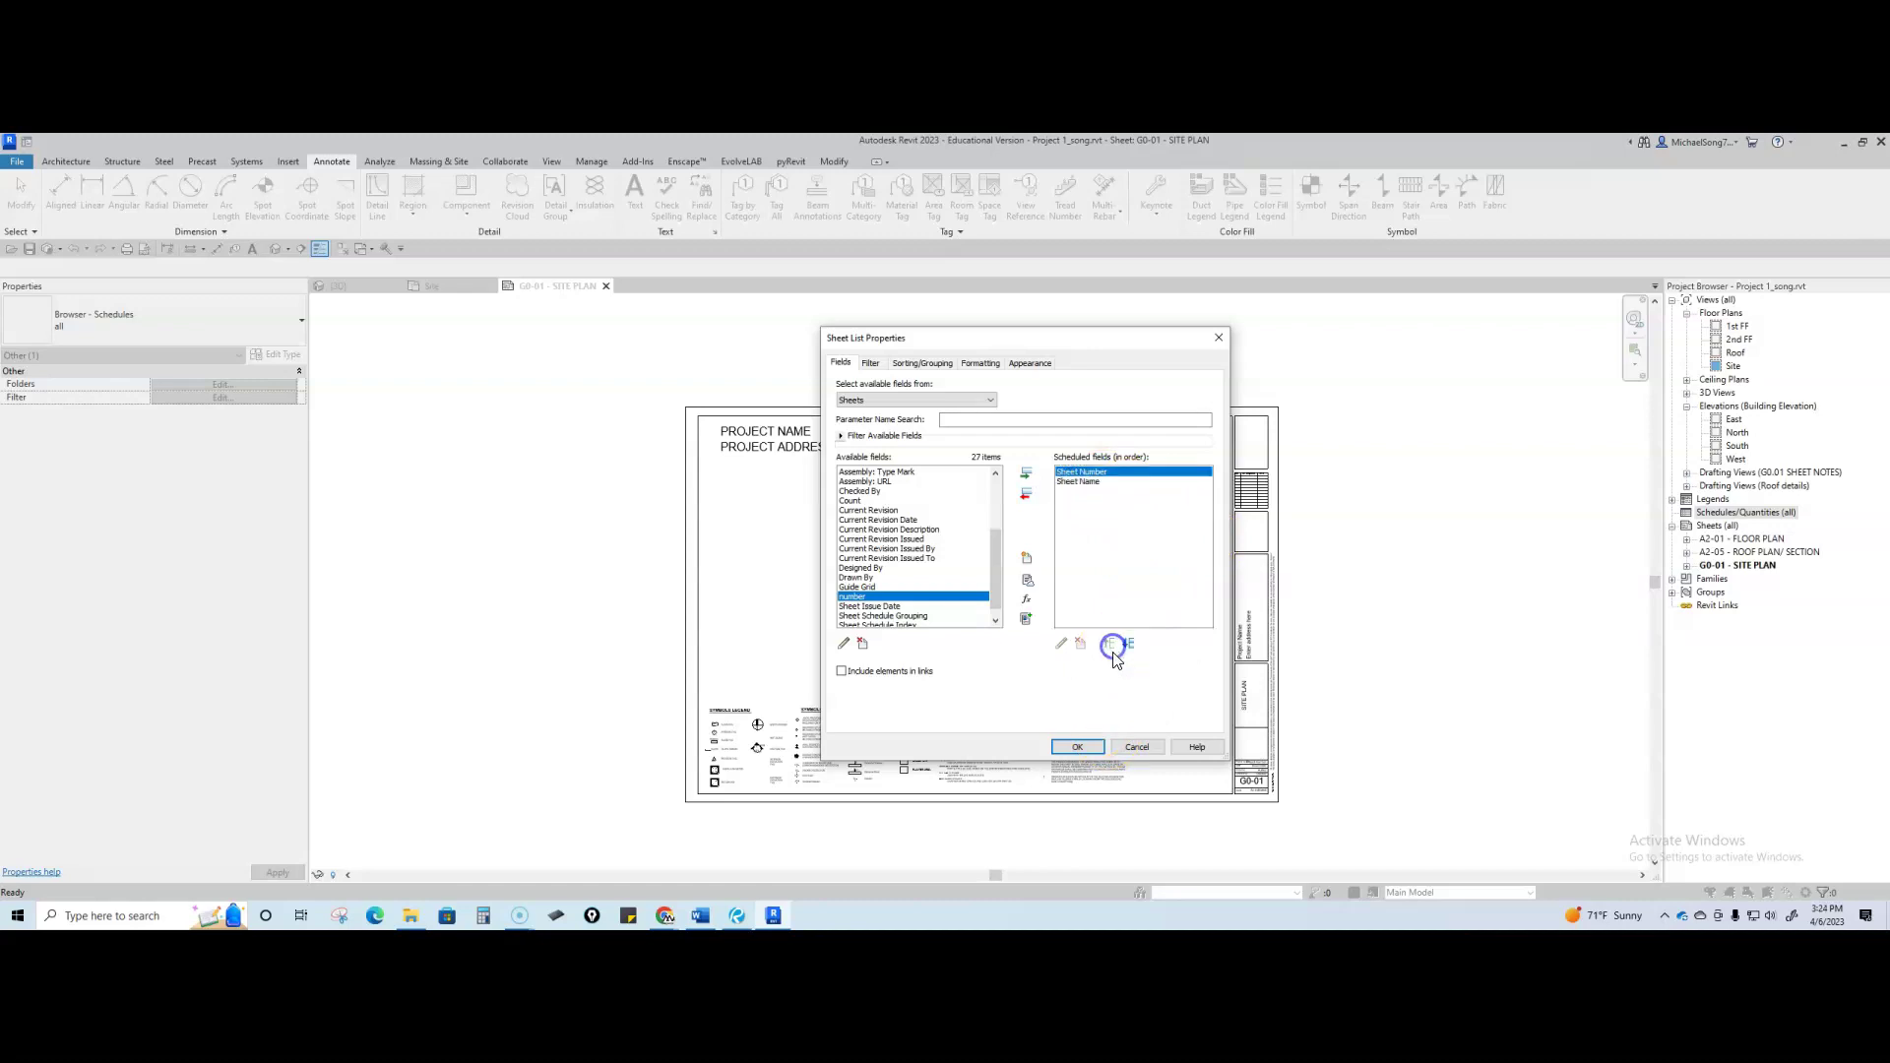
click(1079, 748)
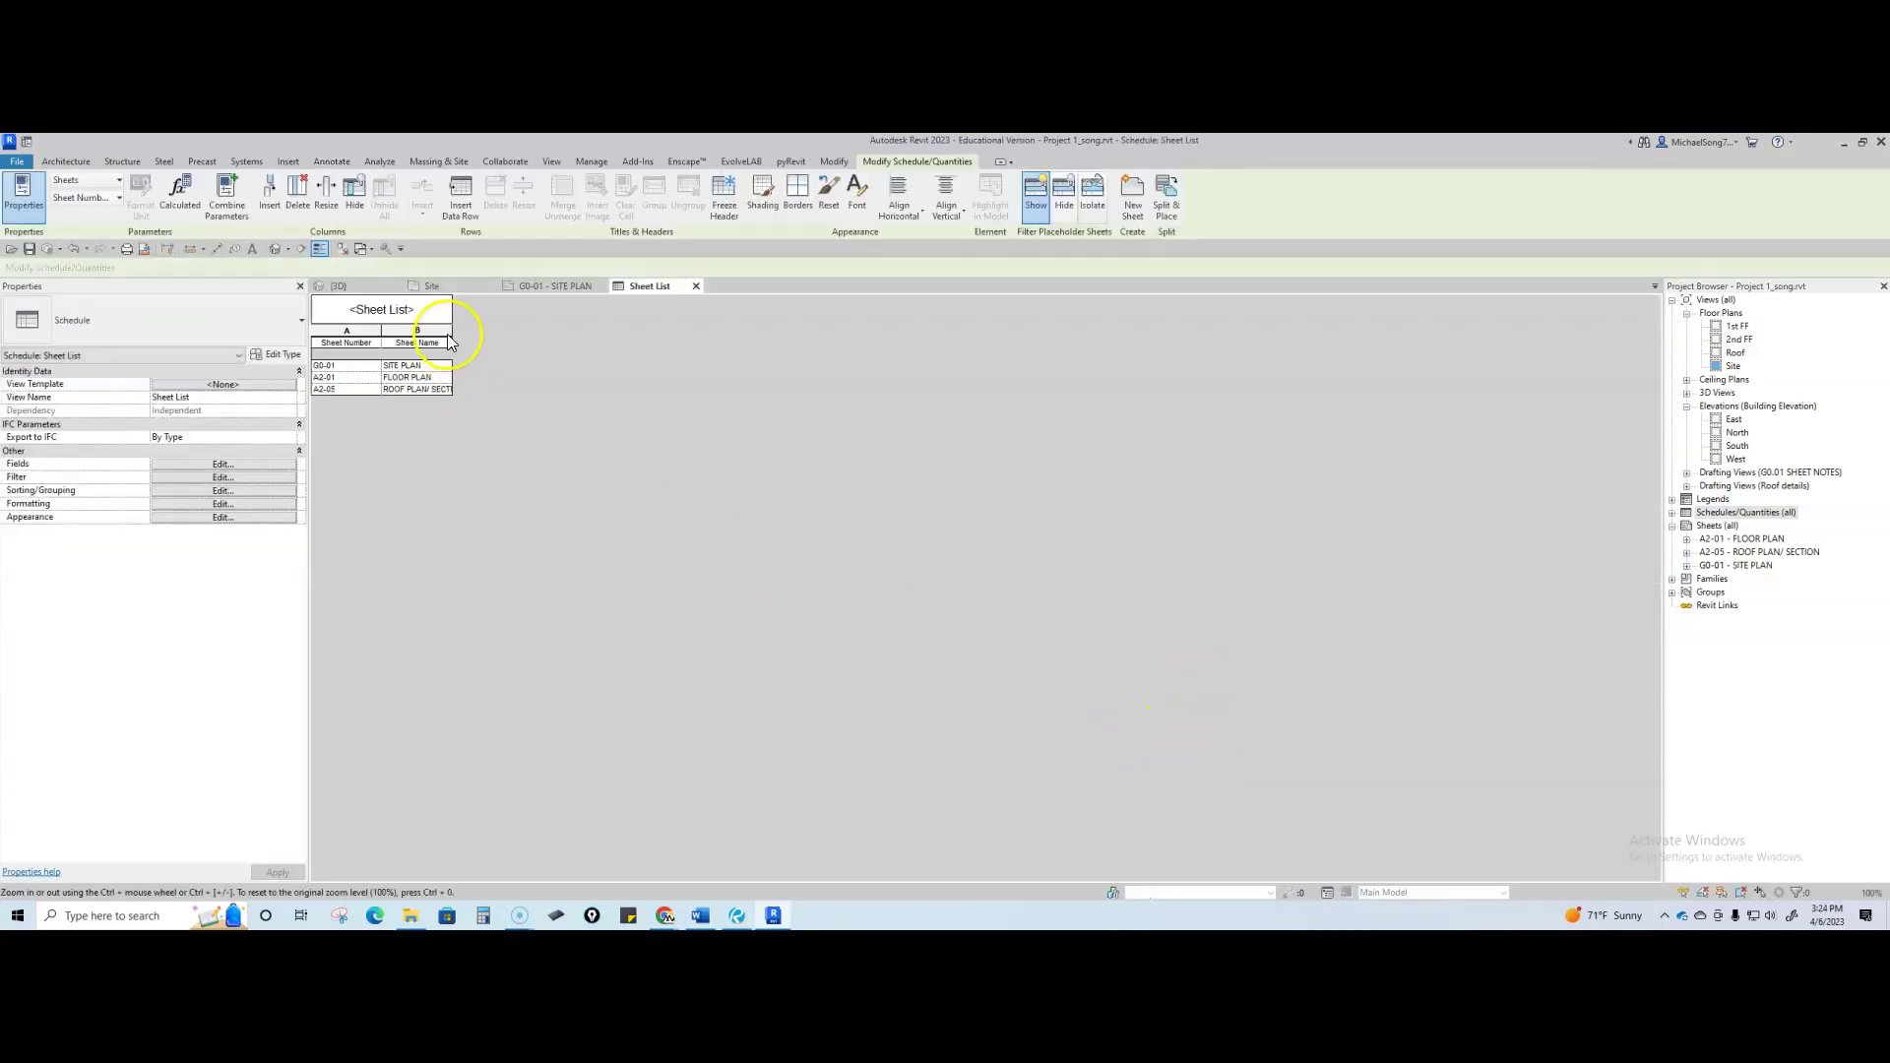
- Widen the Sheet Name column to fit its text, retitle the sheet list DRAVING SHEET INDEX and close the schedule
click(455, 349)
drag(451, 330, 567, 329)
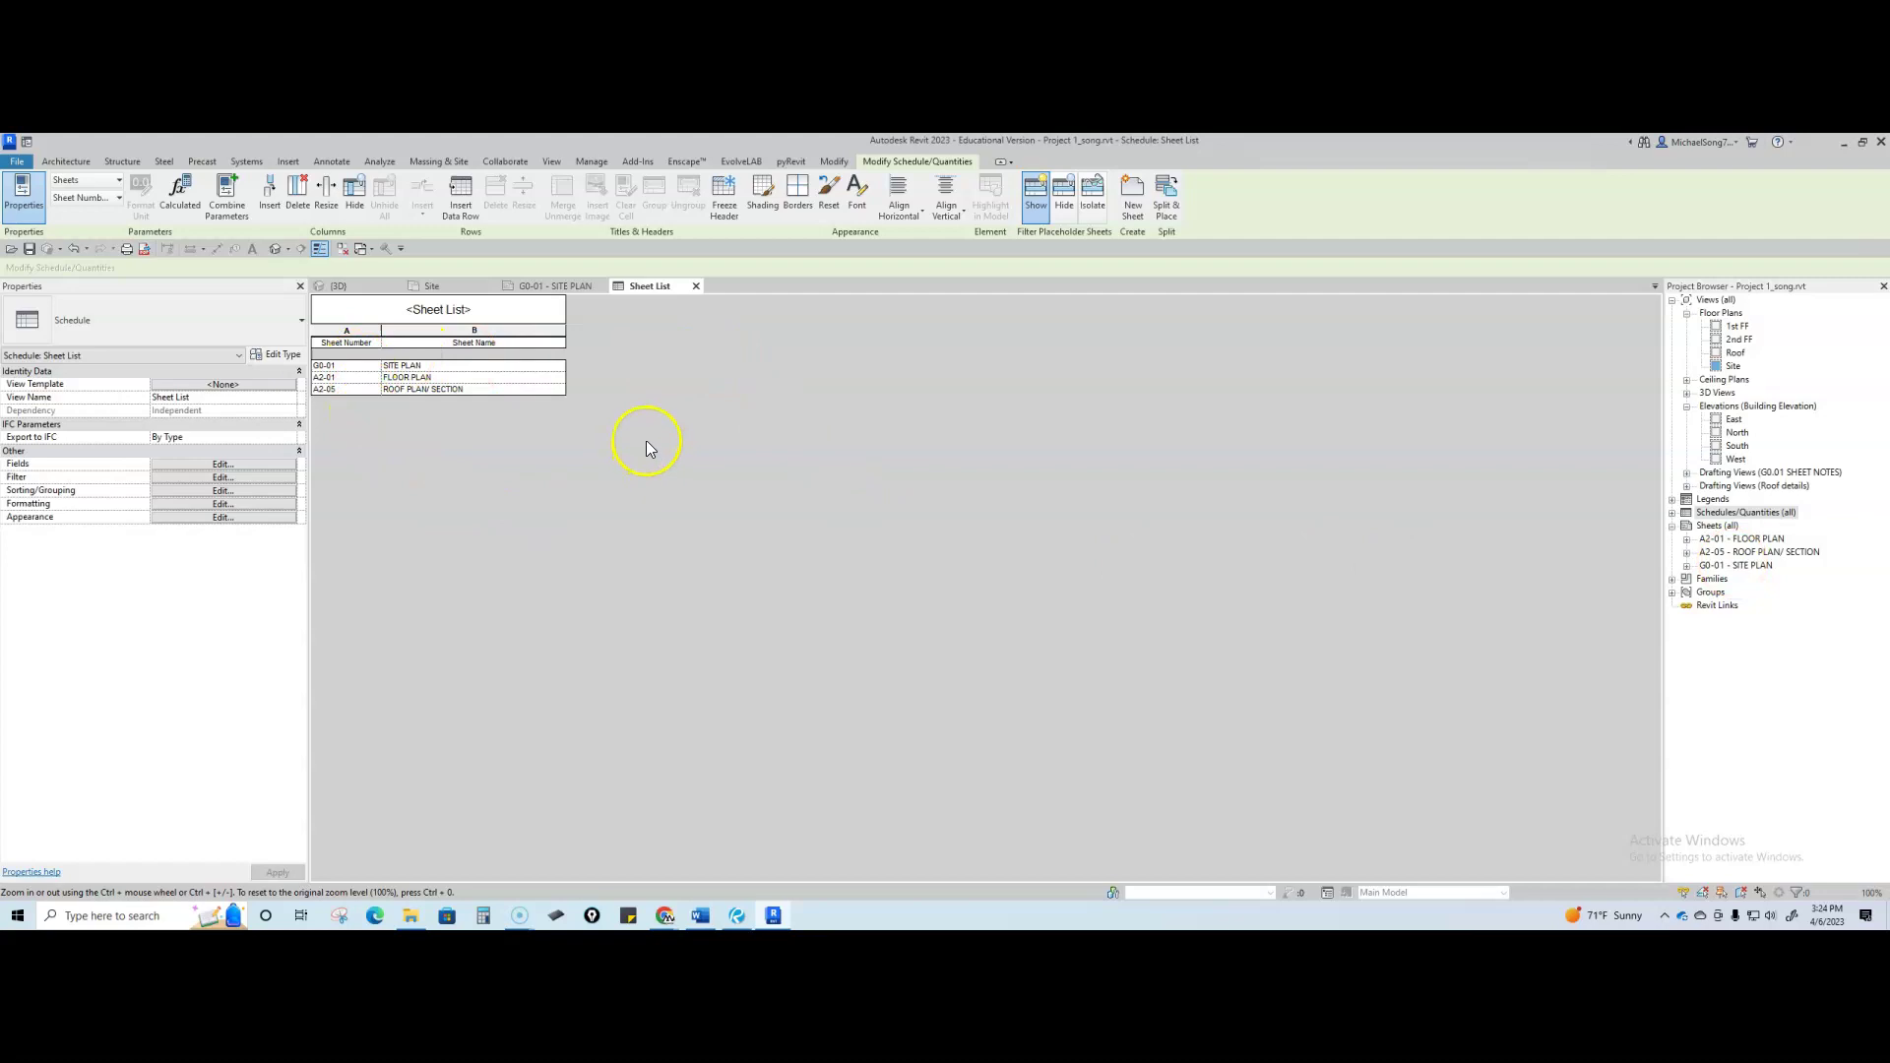
click(439, 311)
click(439, 311)
drag(465, 304, 394, 303)
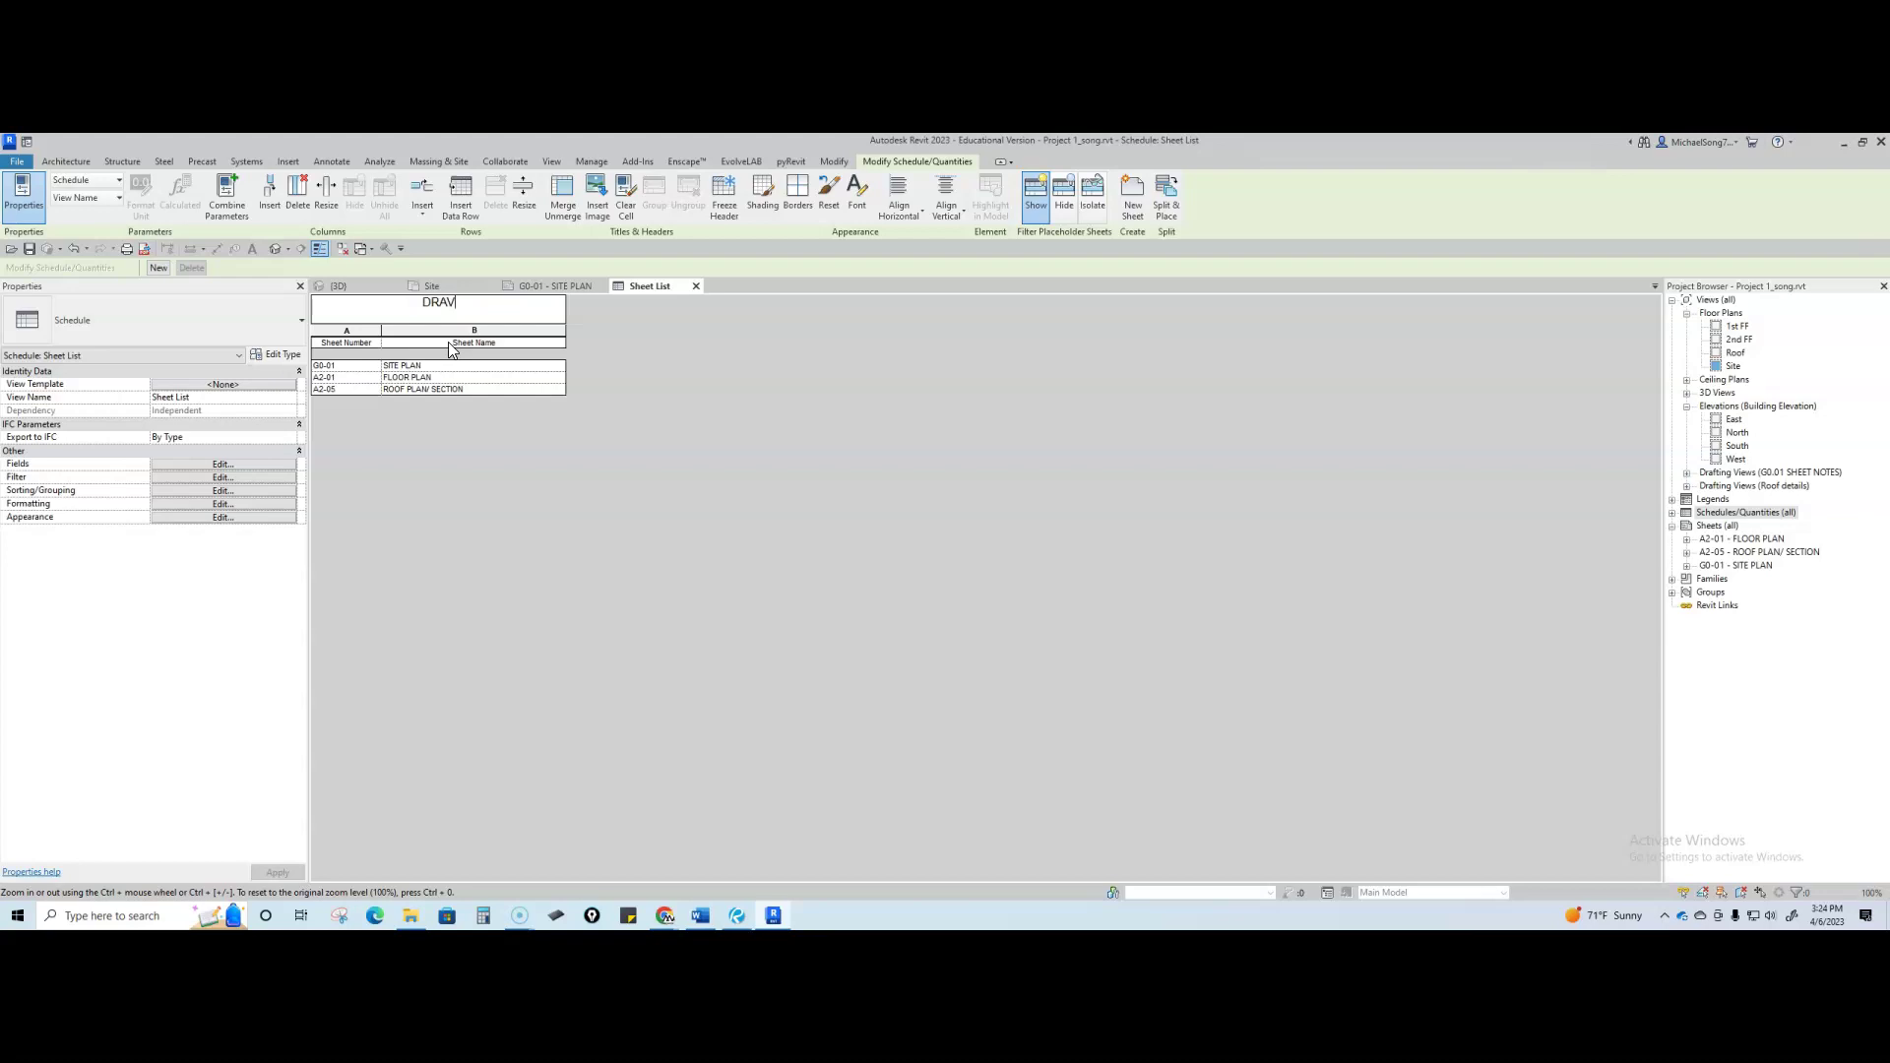
text(DRAVING SHEET INDEX>)
click(696, 290)
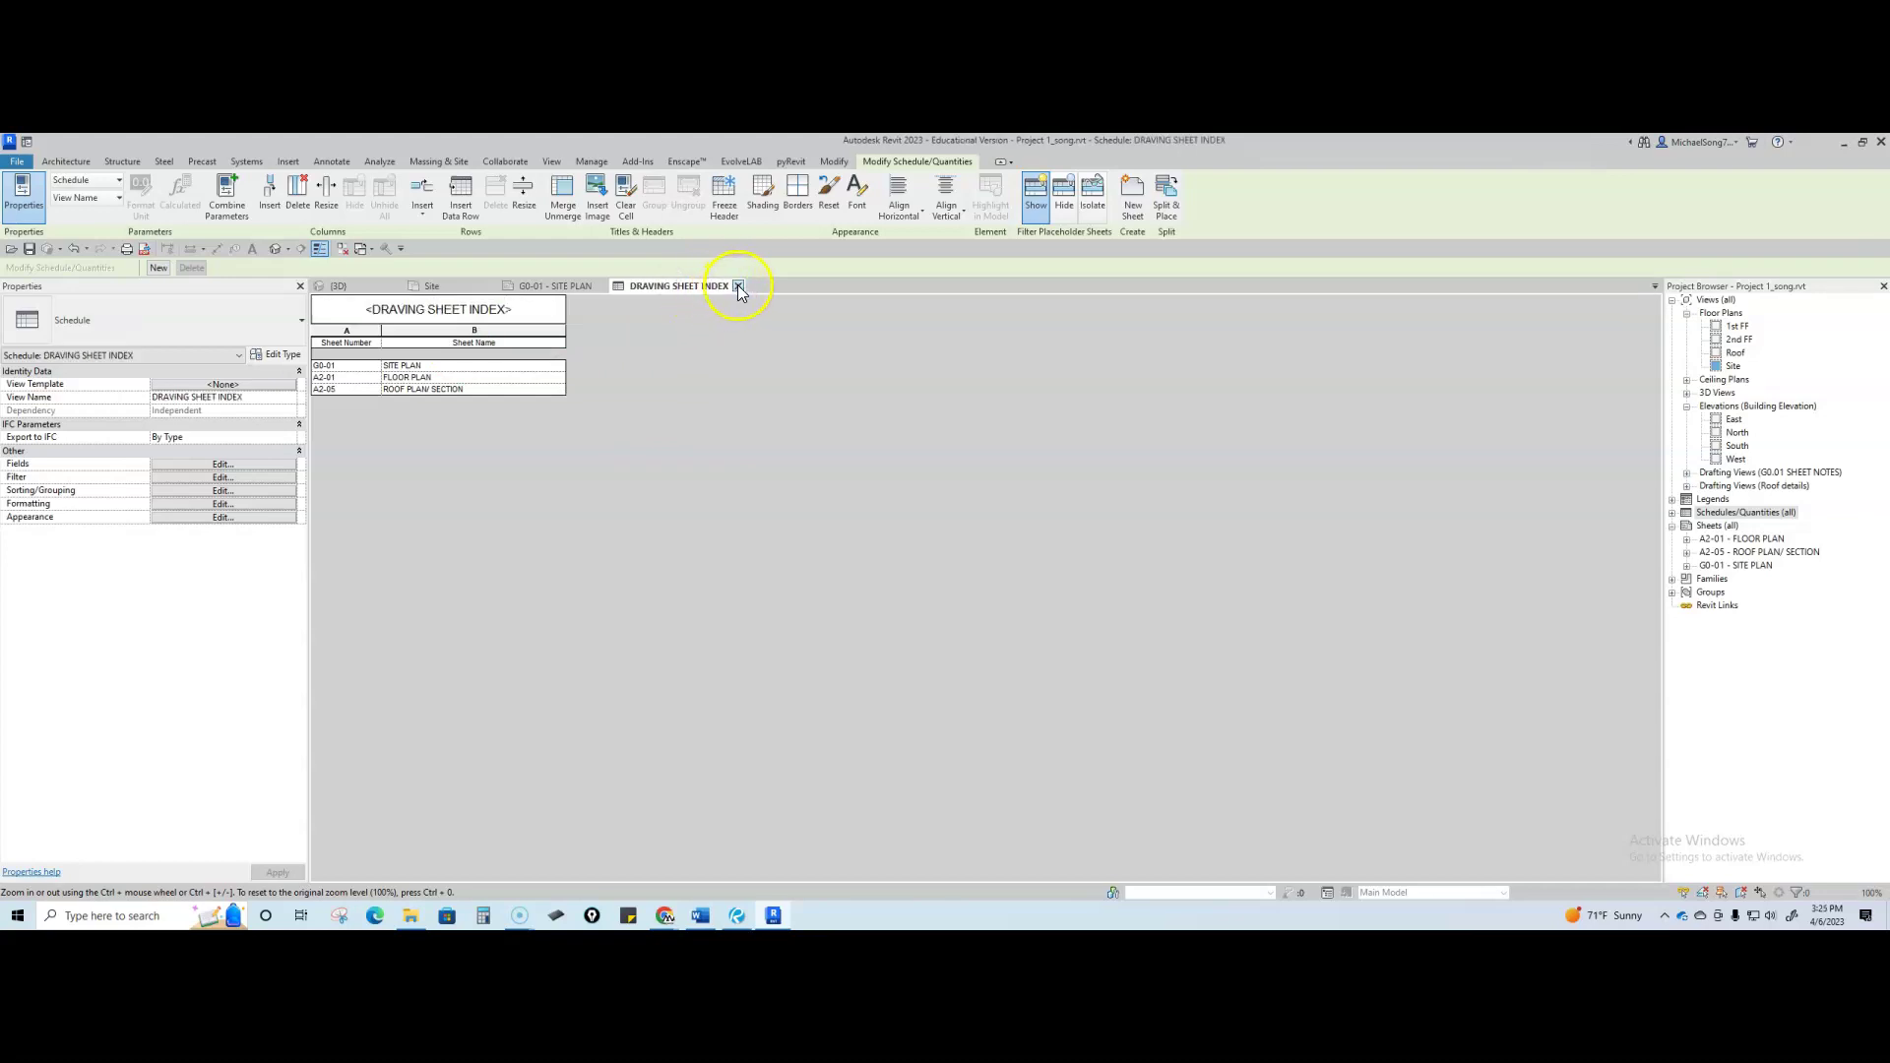
click(739, 286)
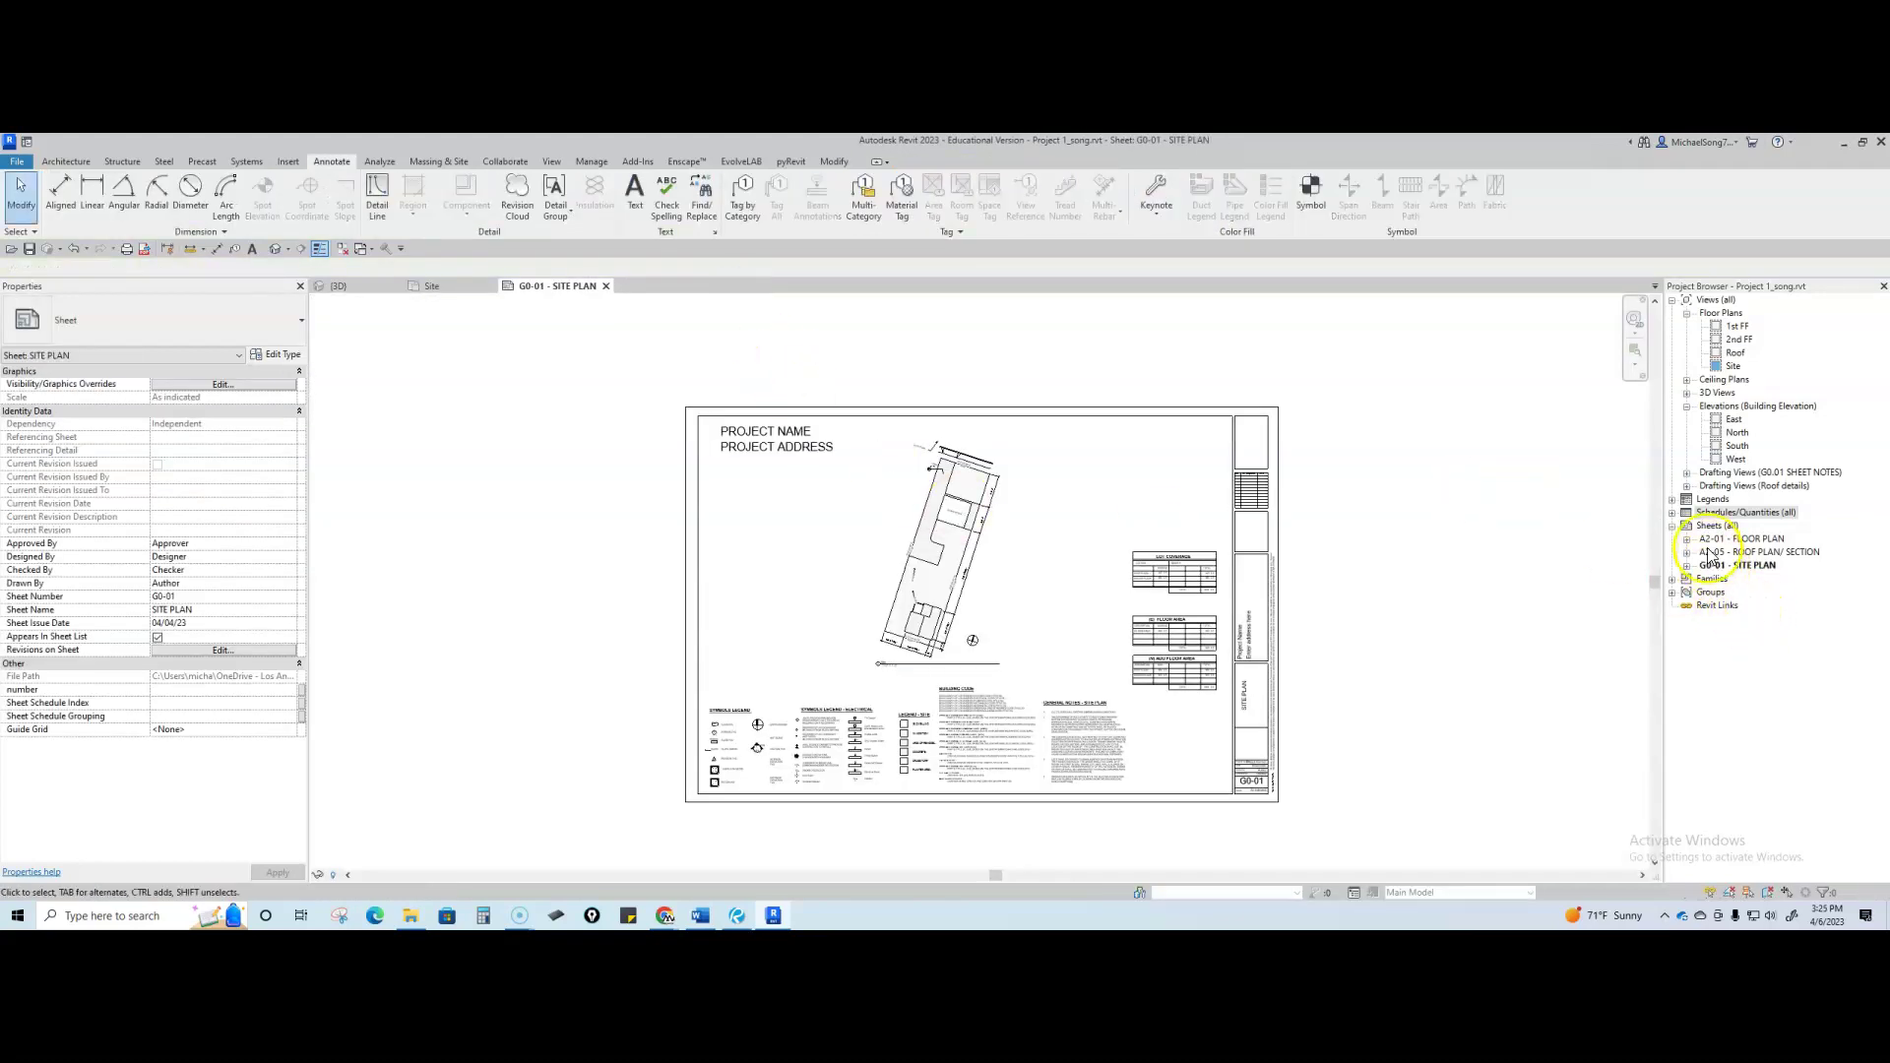
- Correct the spelling of the sheet index schedule's name to DRAWING SHEET INDEX
double_click(1677, 516)
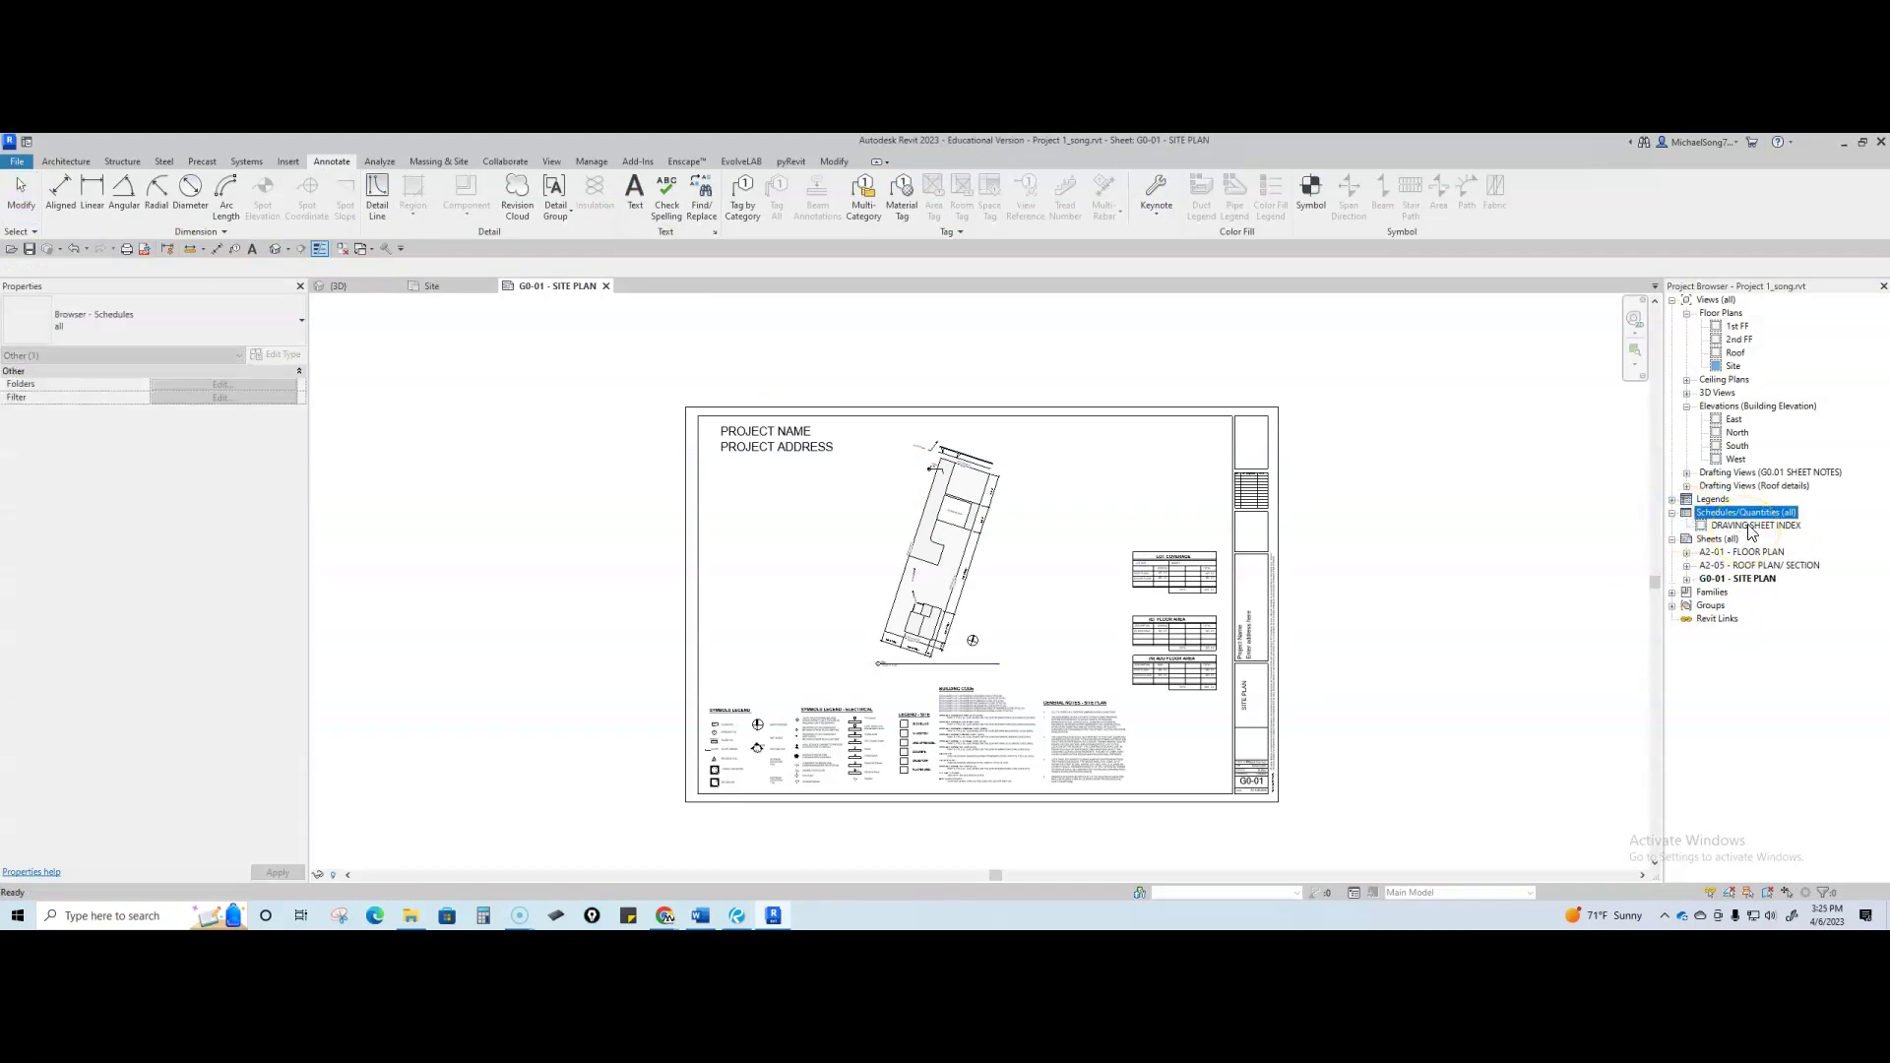
click(1744, 527)
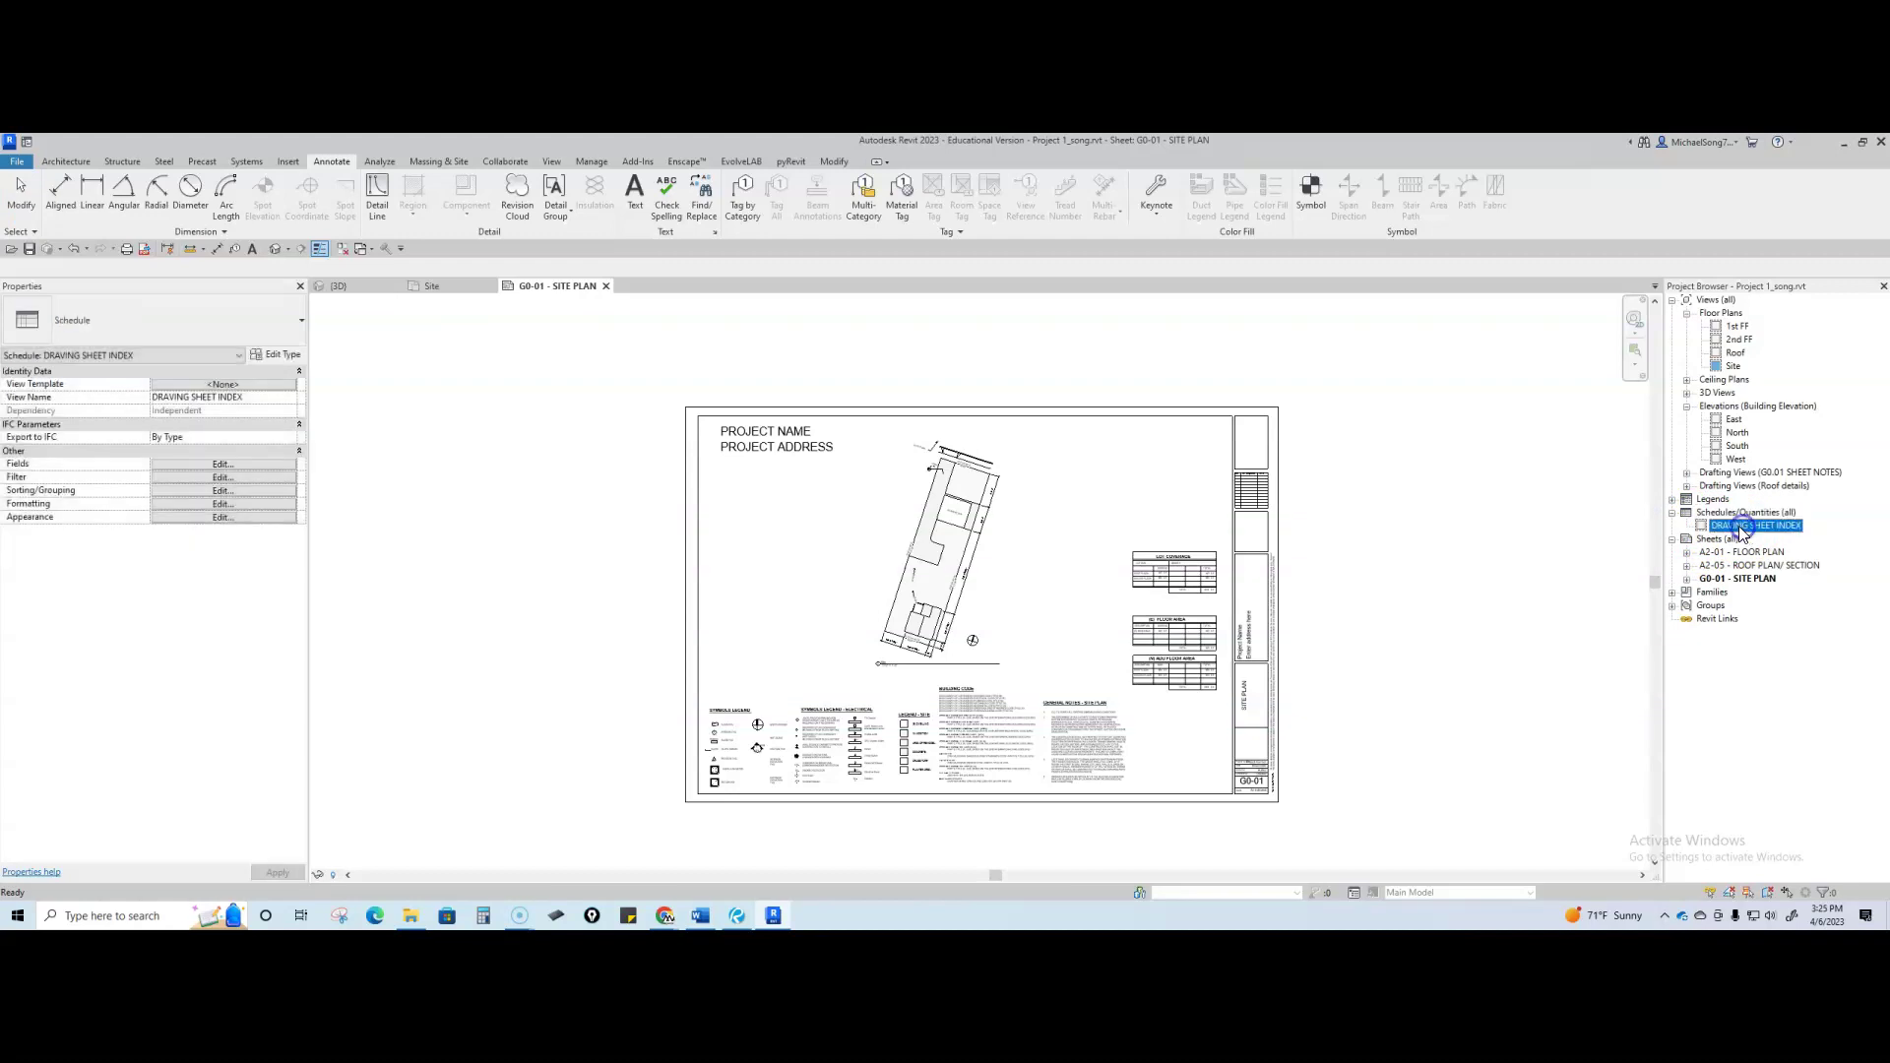
click(1738, 528)
click(1733, 527)
click(1481, 542)
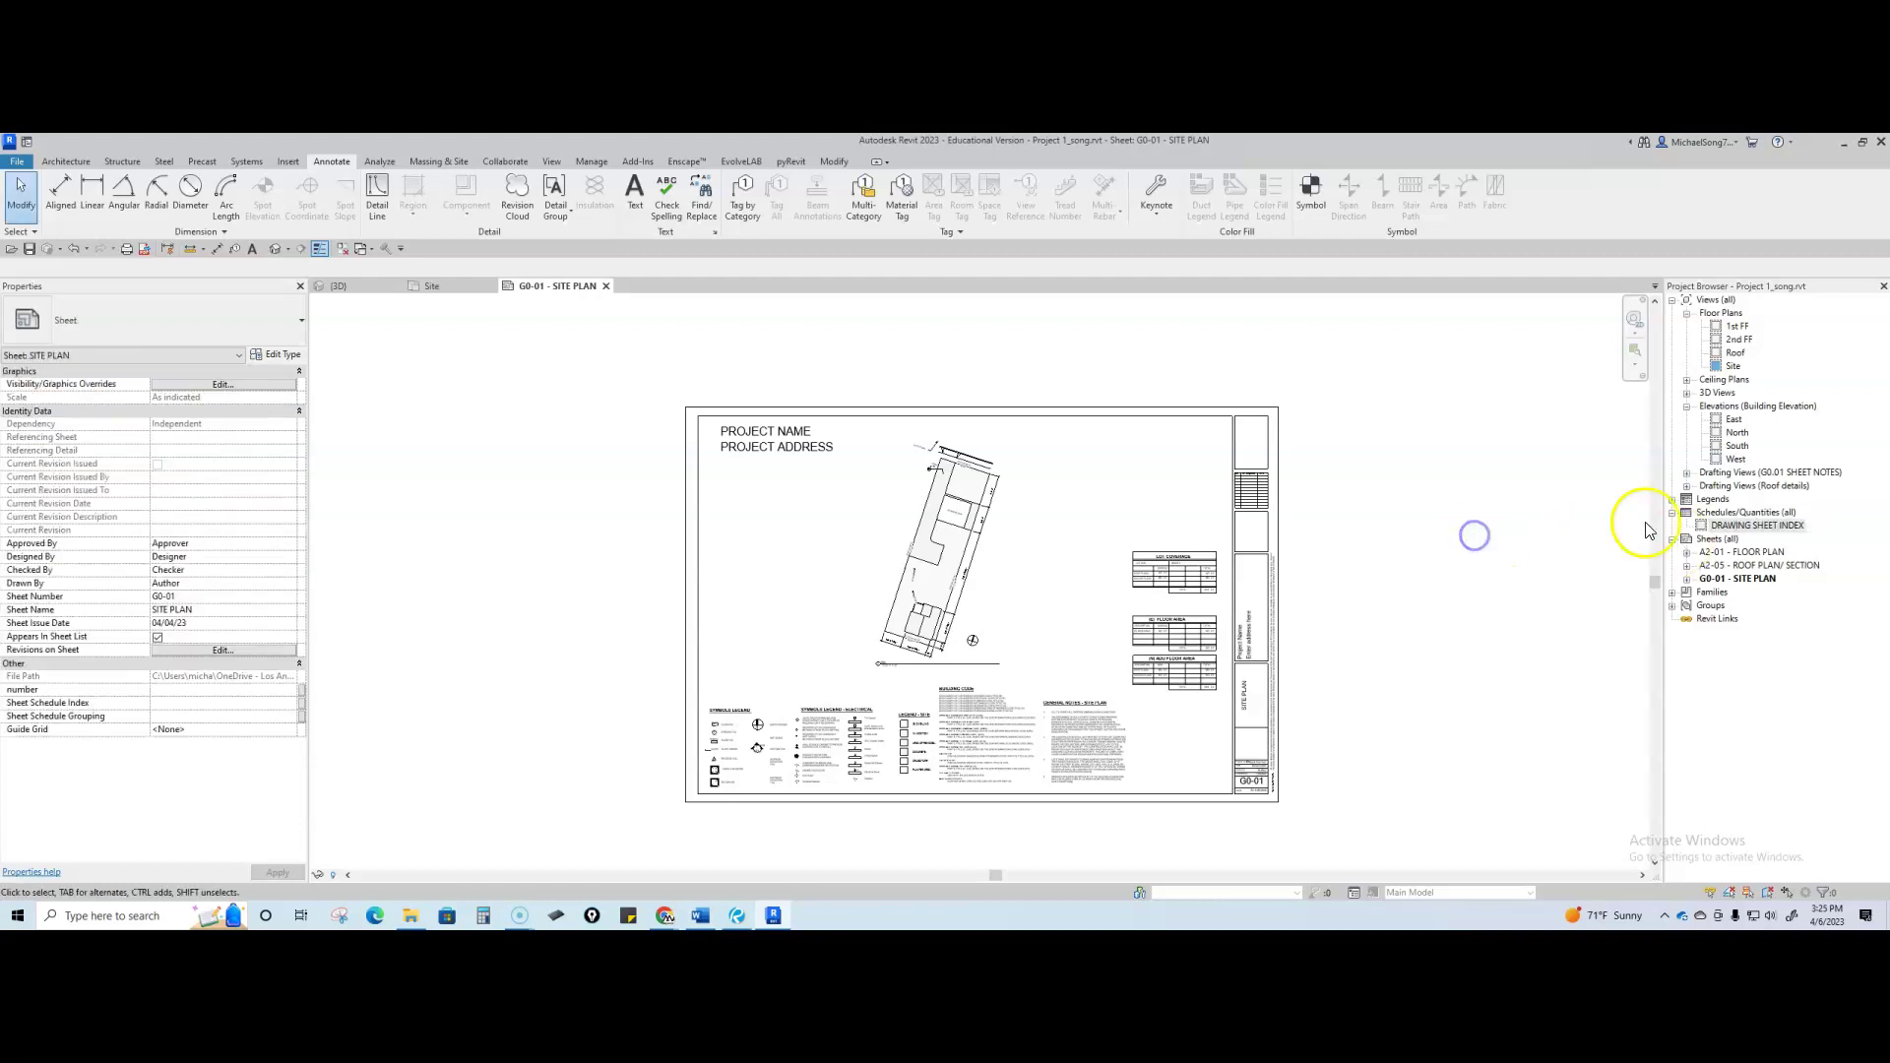
- Place the DRAWING SHEET INDEX schedule on sheet G0-01 beside the general notes, below the (N) ADU Floor Area table
click(1748, 527)
drag(1437, 569, 1130, 726)
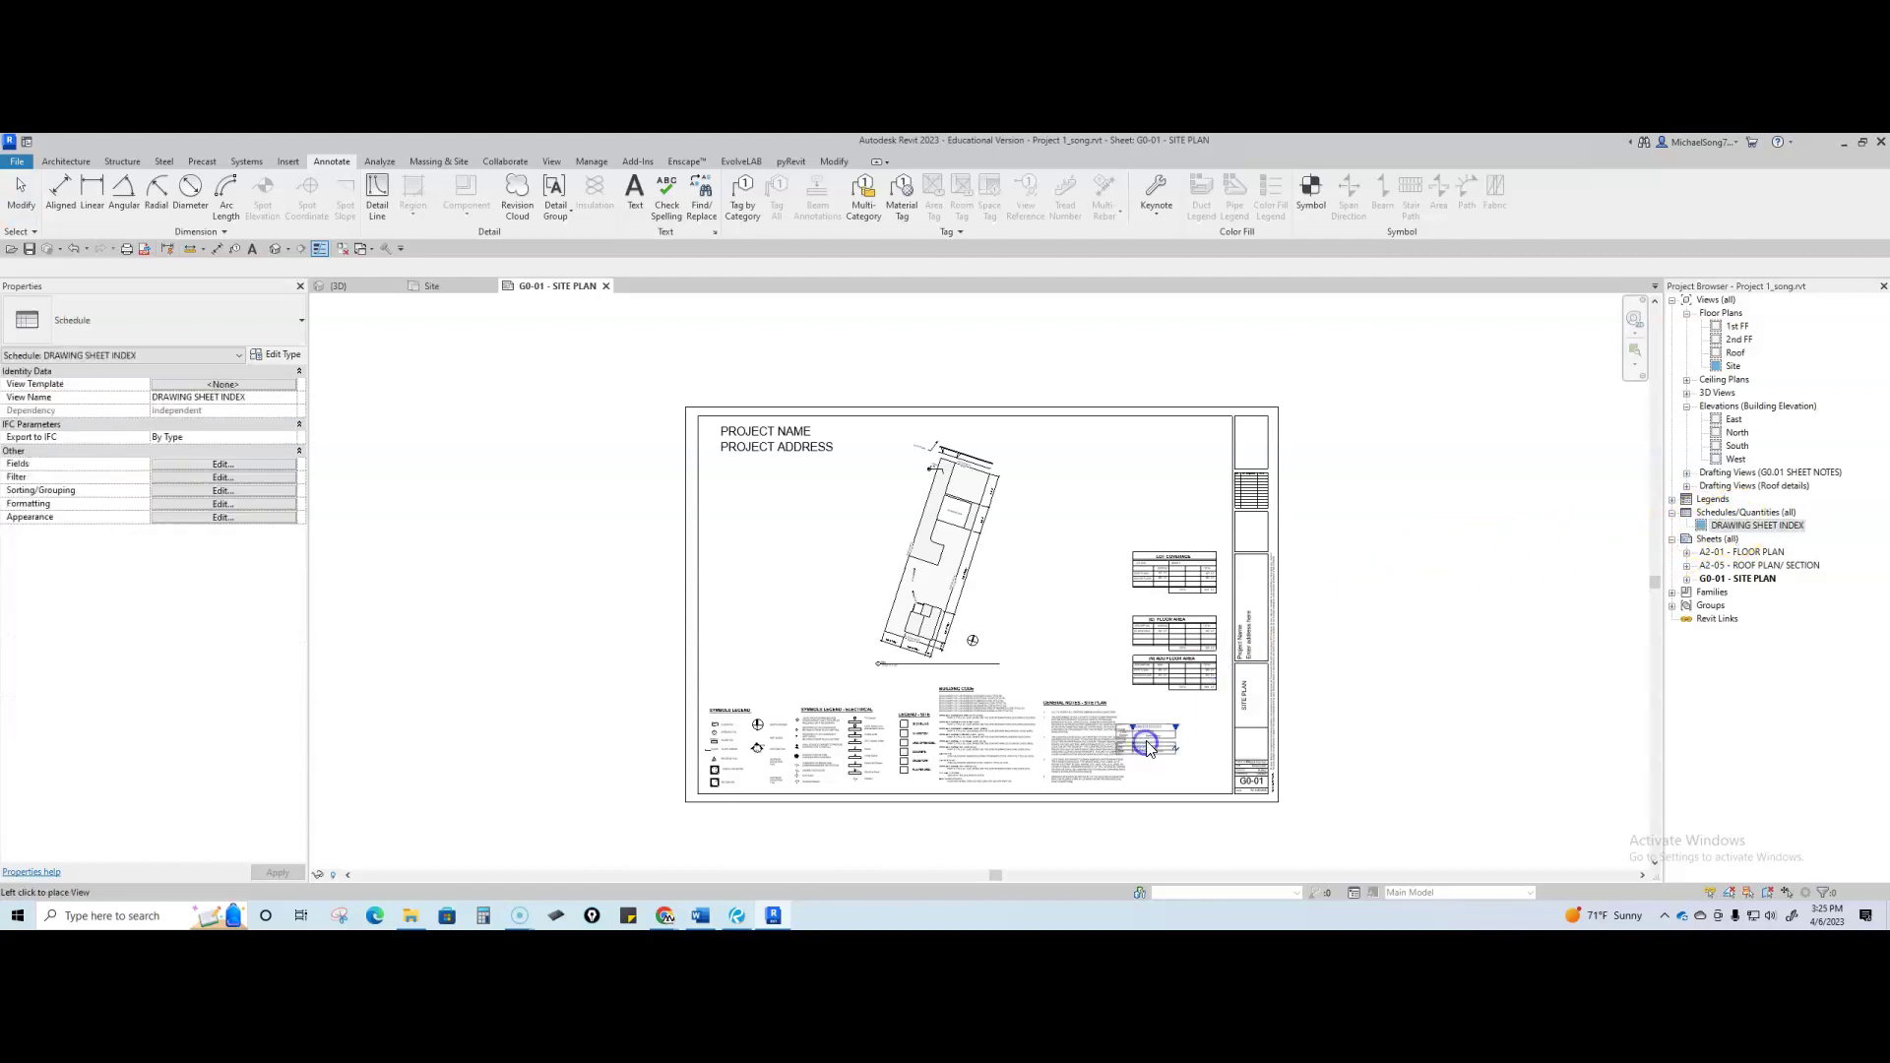
scroll(1147, 728, up, 3)
scroll(1166, 728, up, 1)
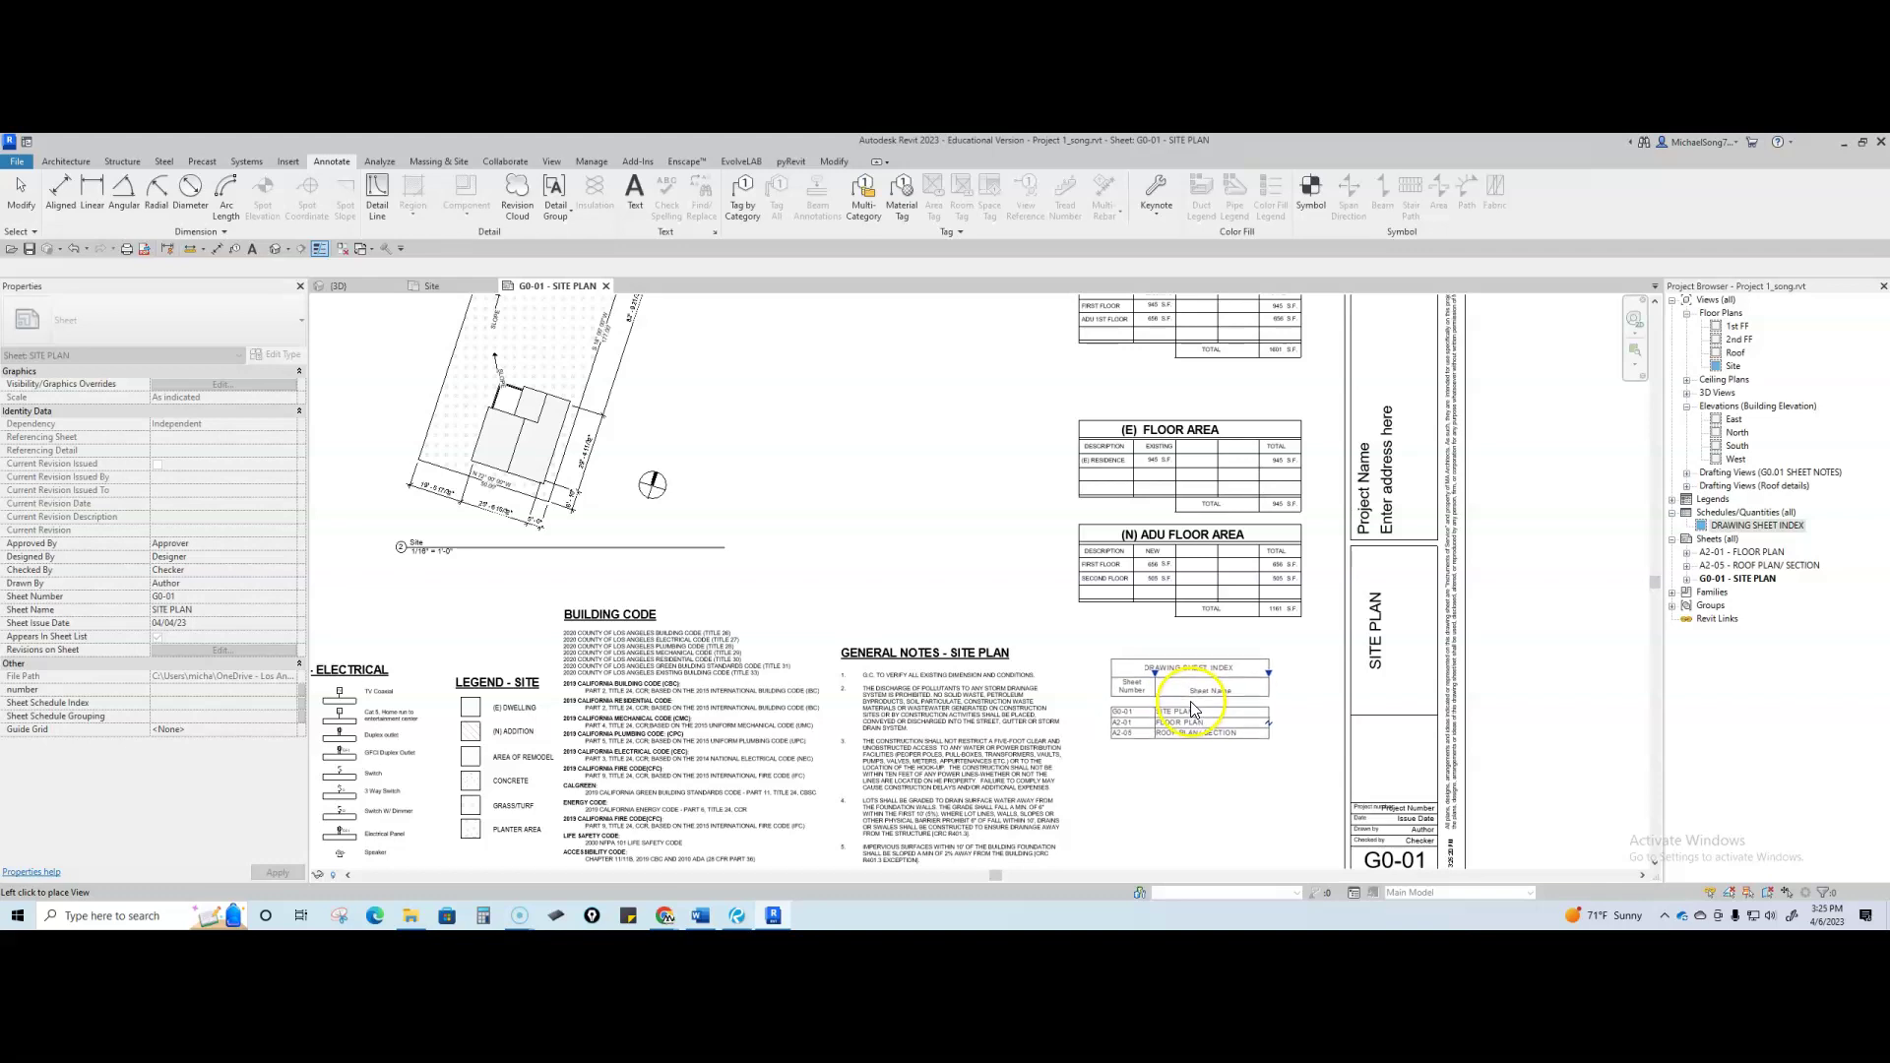
click(1181, 704)
- Widen the Sheet Name column of the placed sheet index to about the width of the floor area tables and deselect it
drag(1262, 669, 1304, 669)
click(1228, 772)
scroll(1230, 772, down, 3)
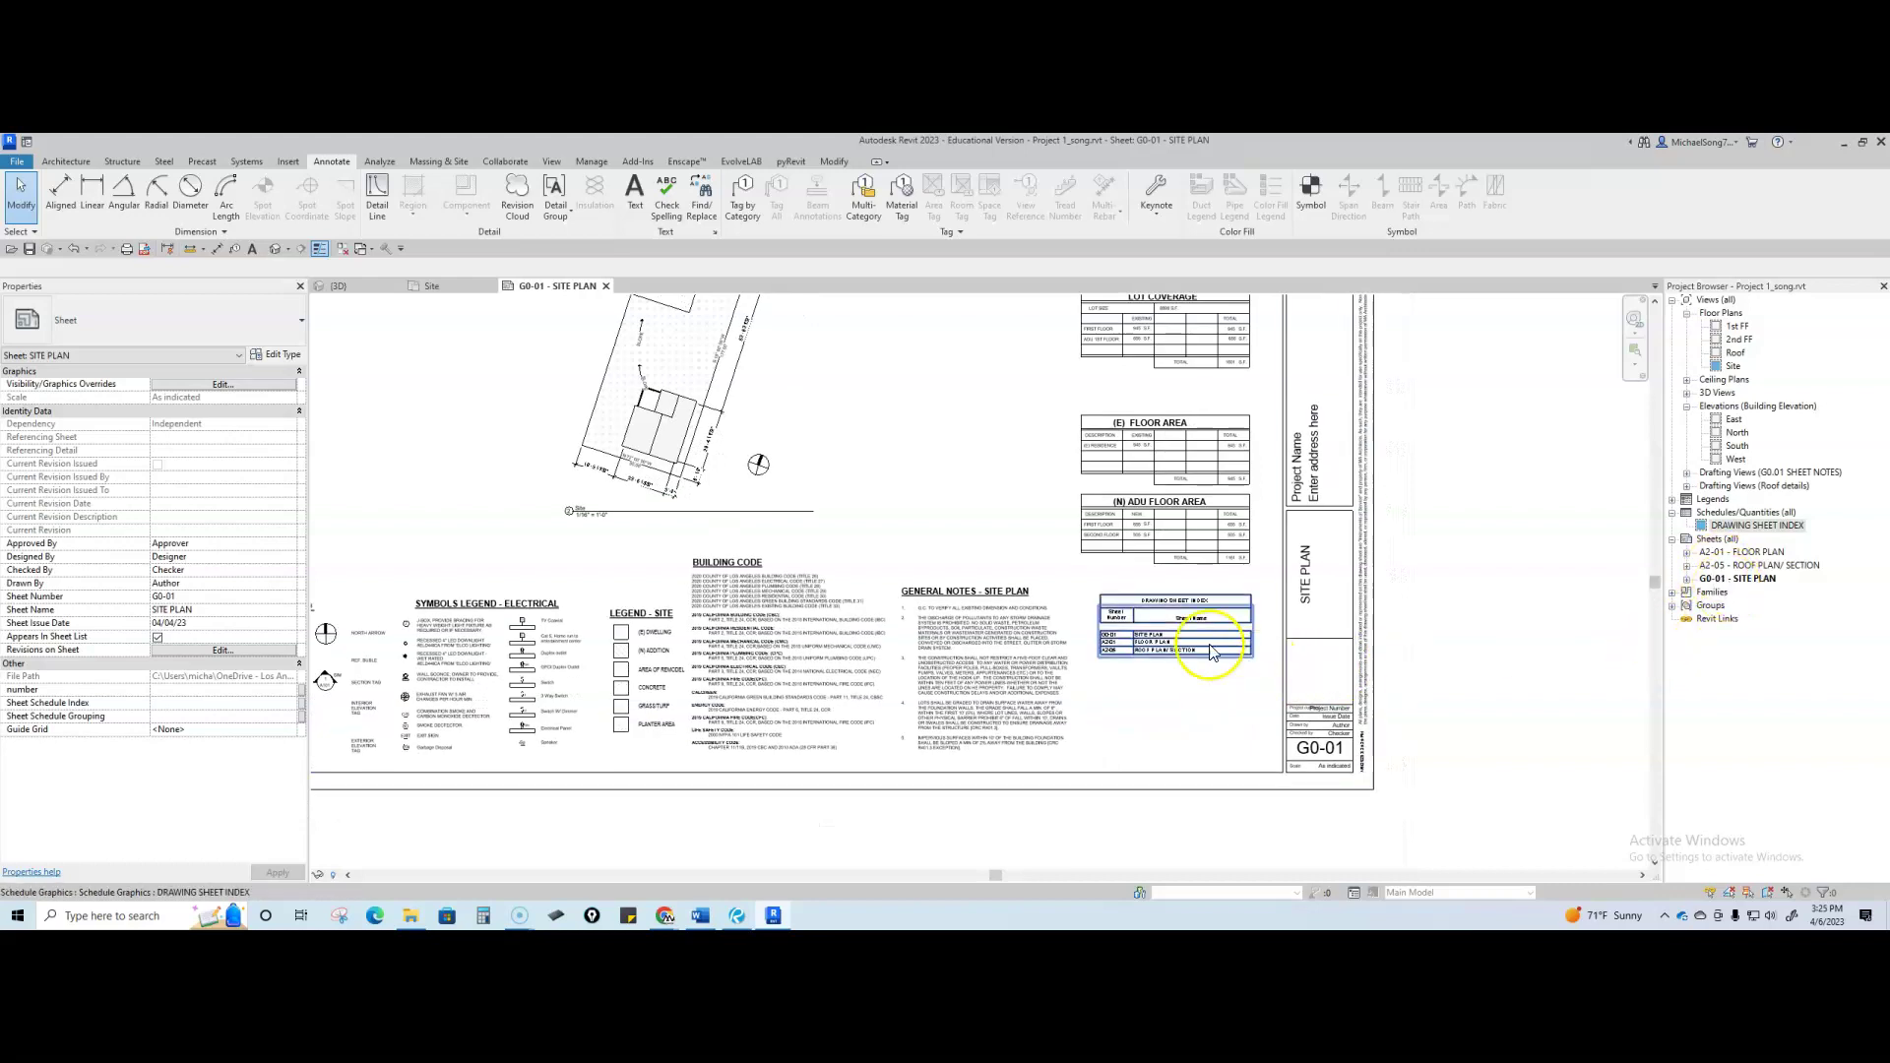
scroll(1147, 732, down, 3)
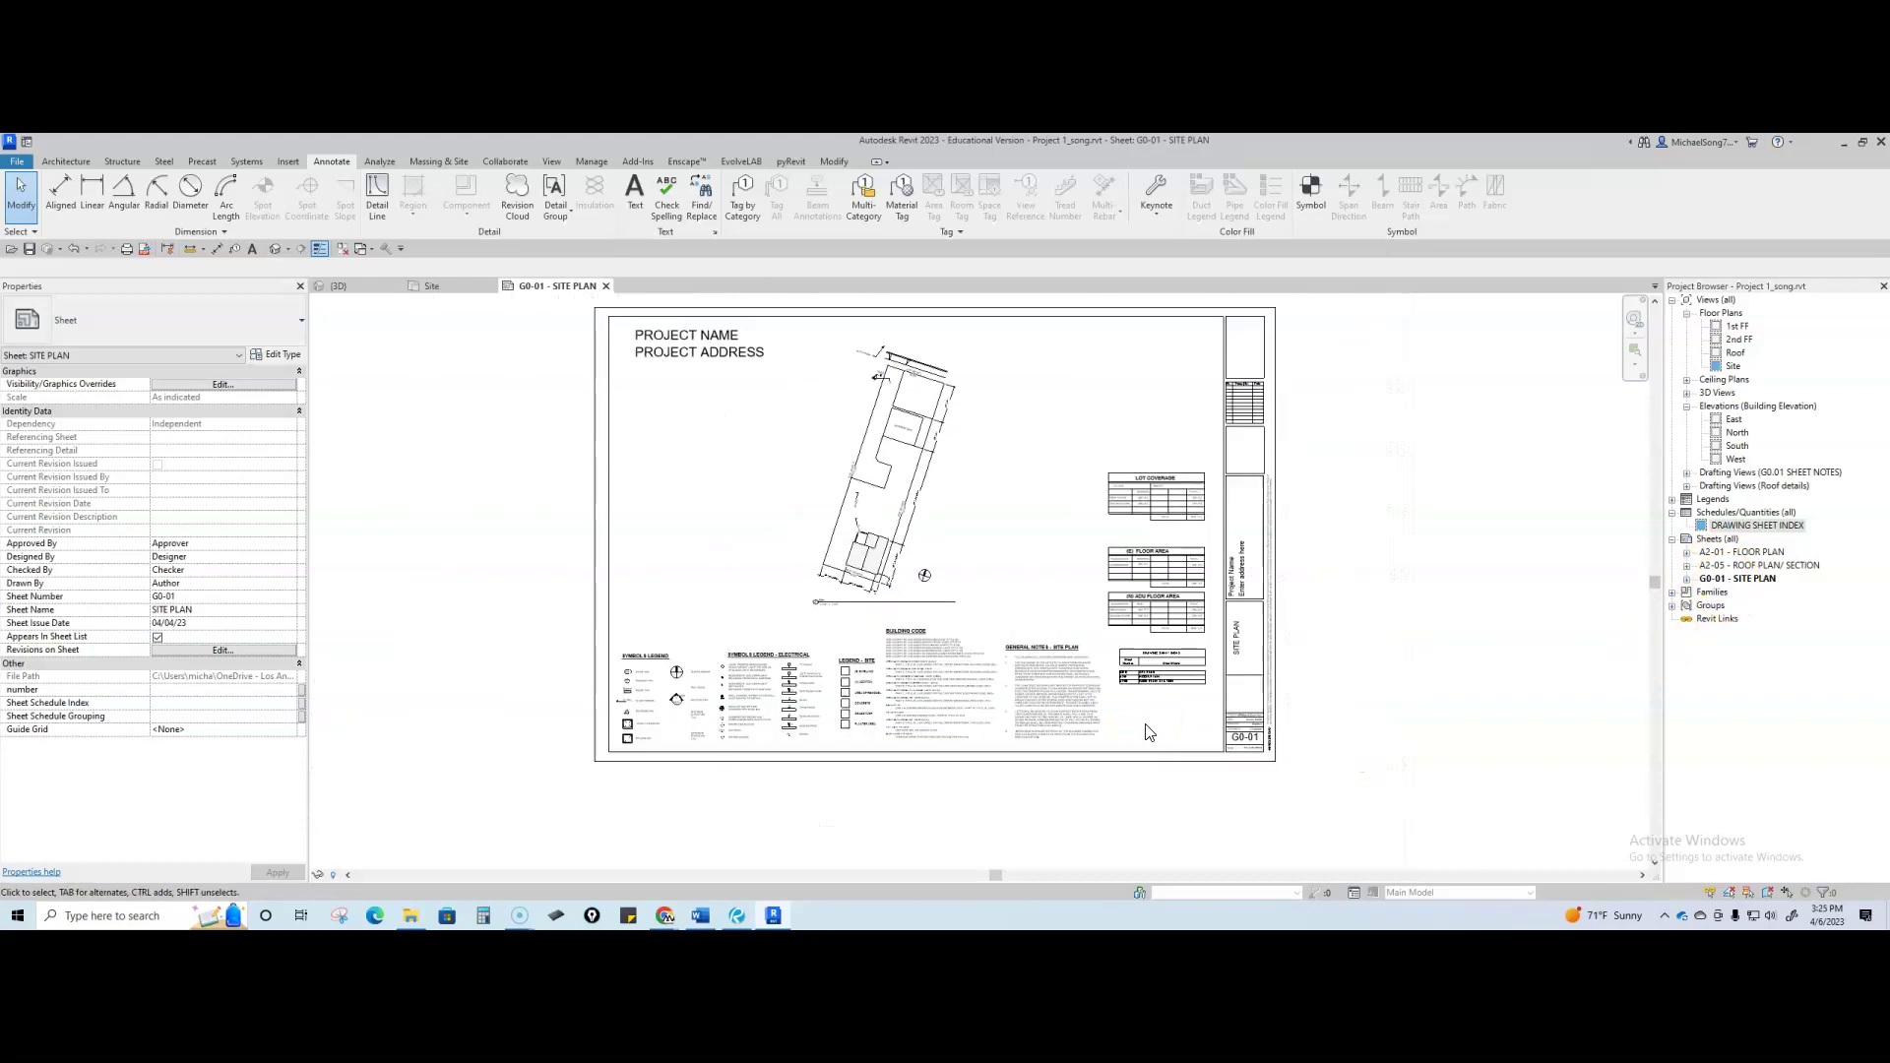
key(alt)
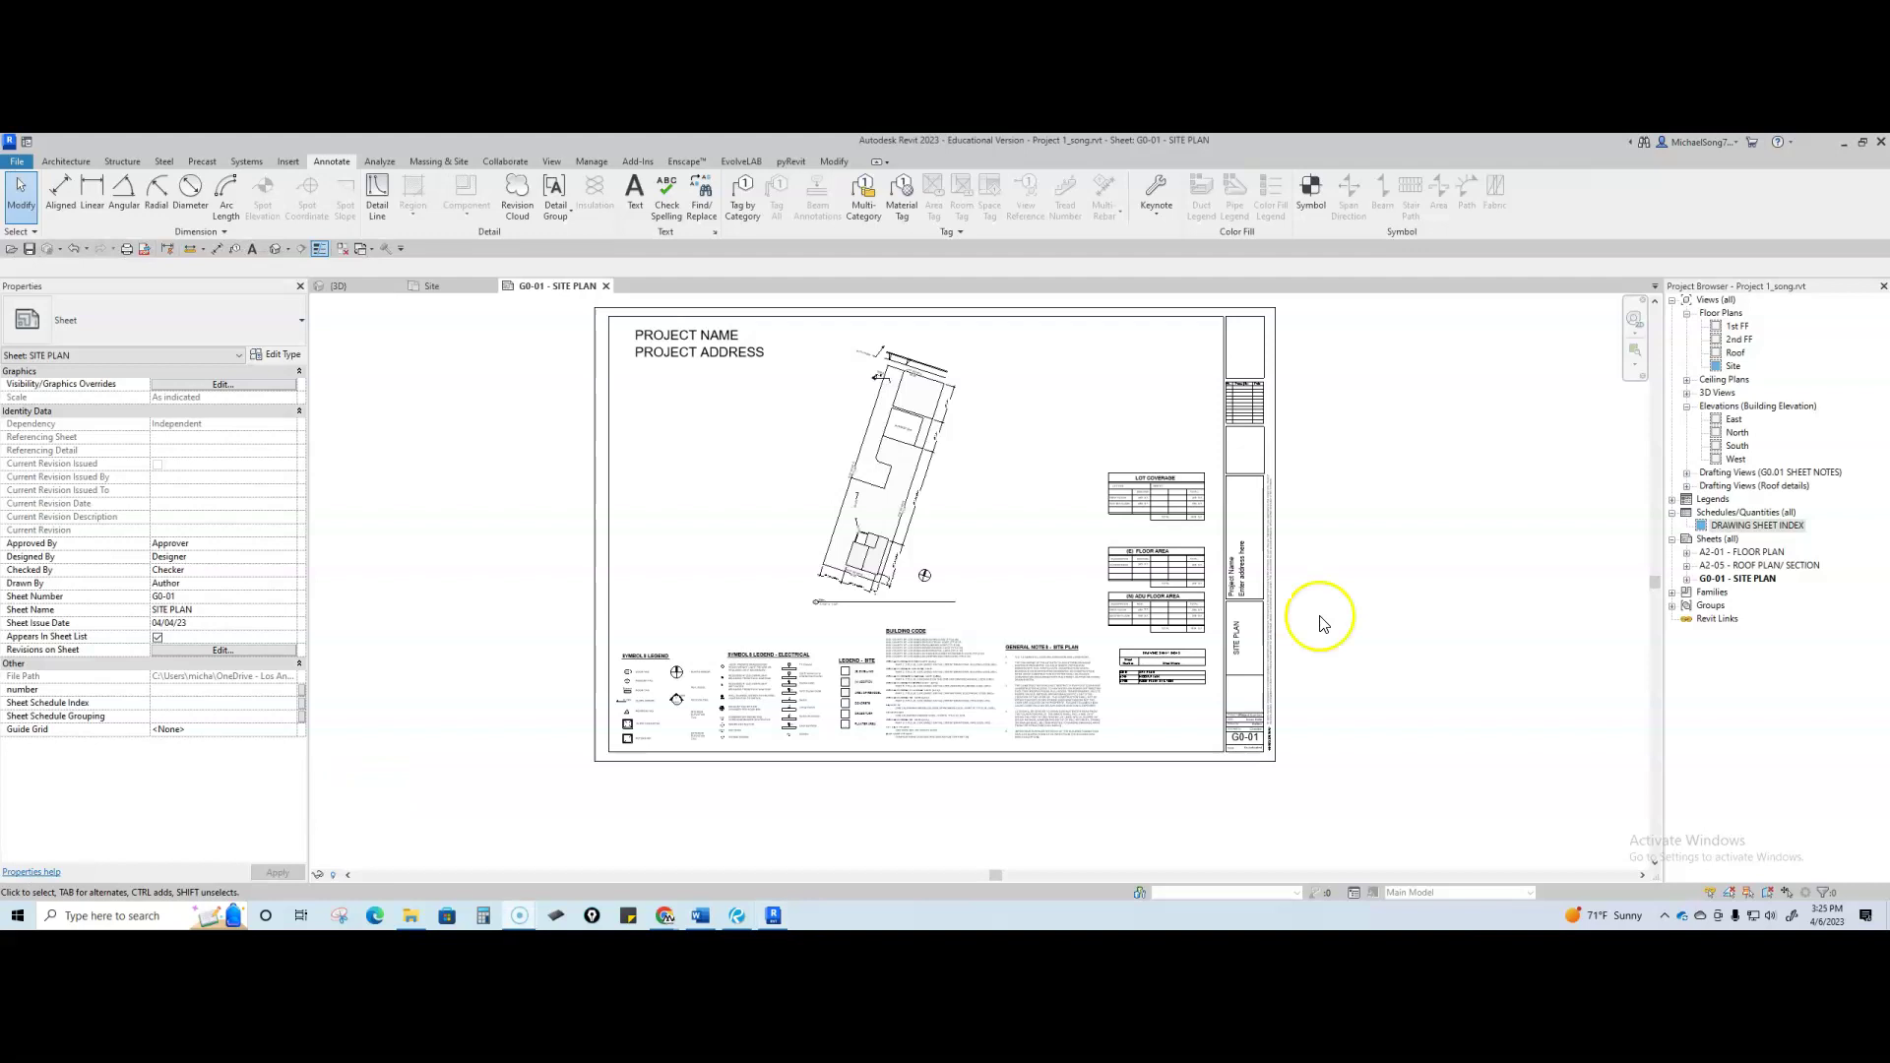
scroll(1351, 620, up, 3)
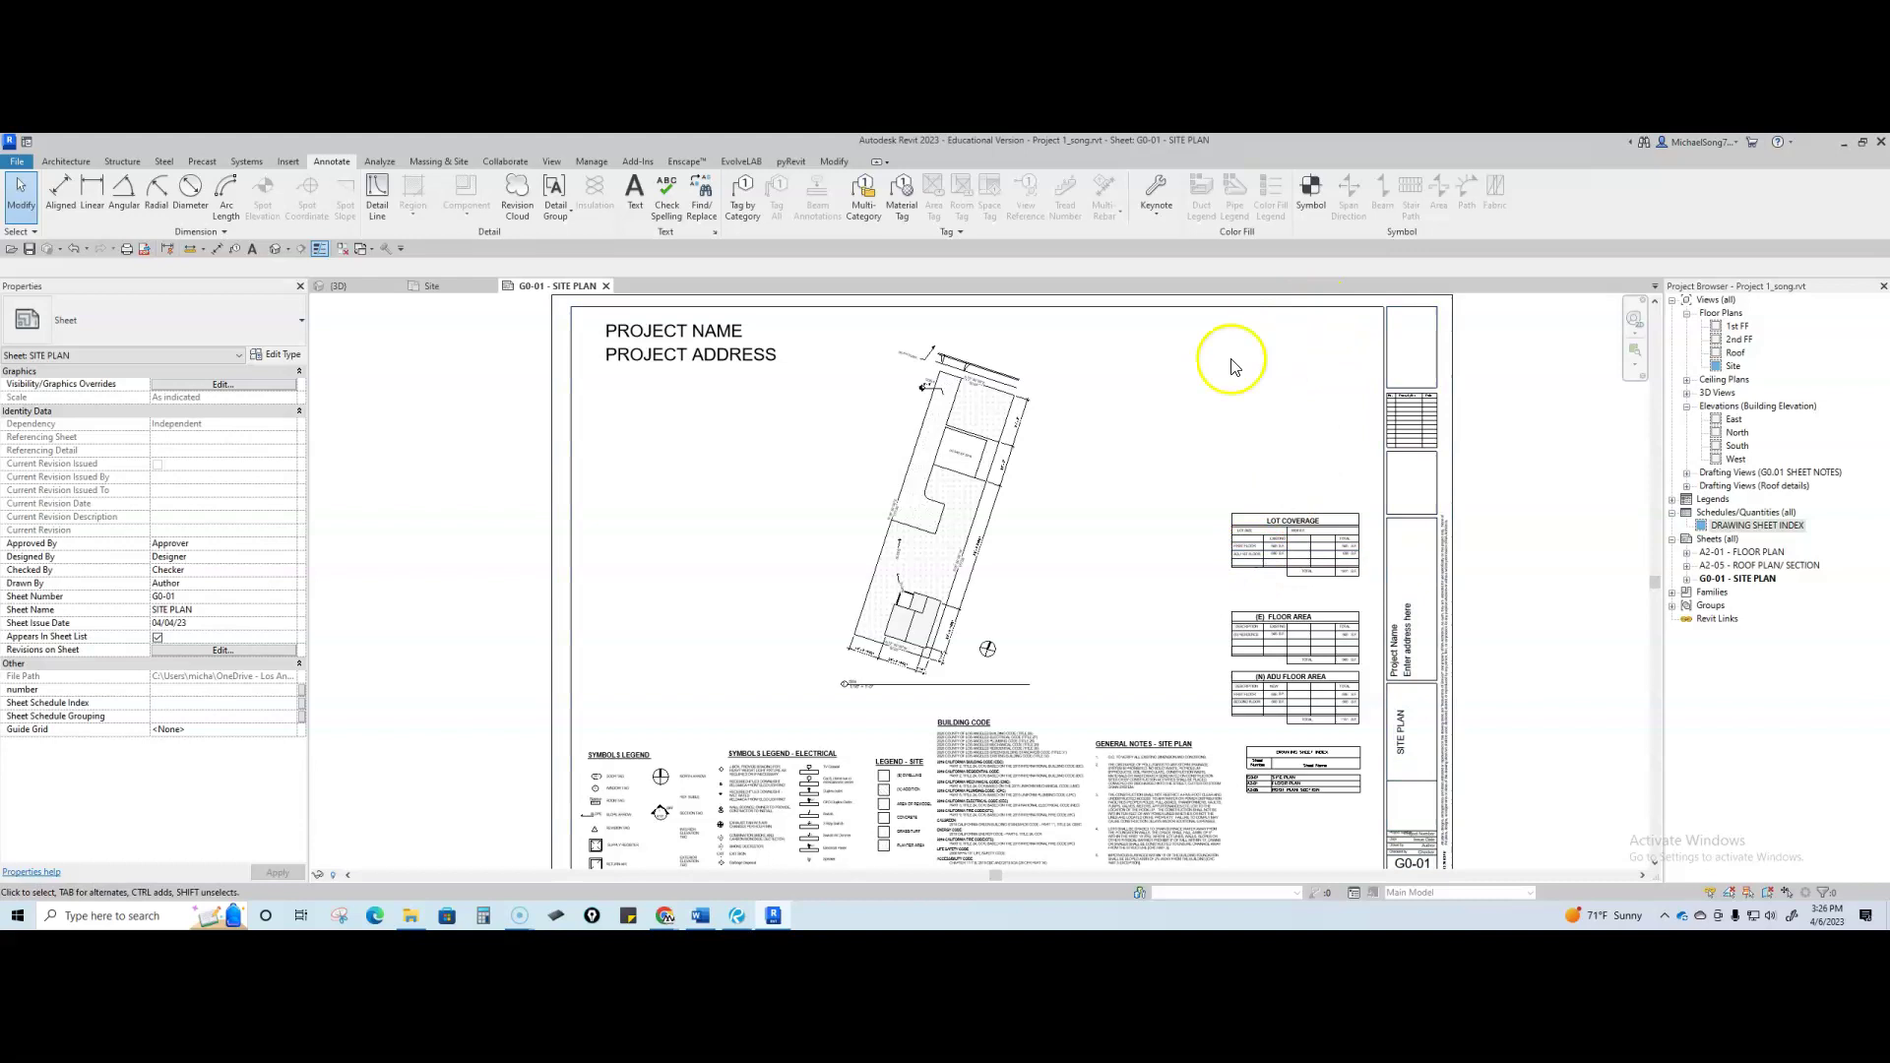
scroll(1190, 526, down, 1)
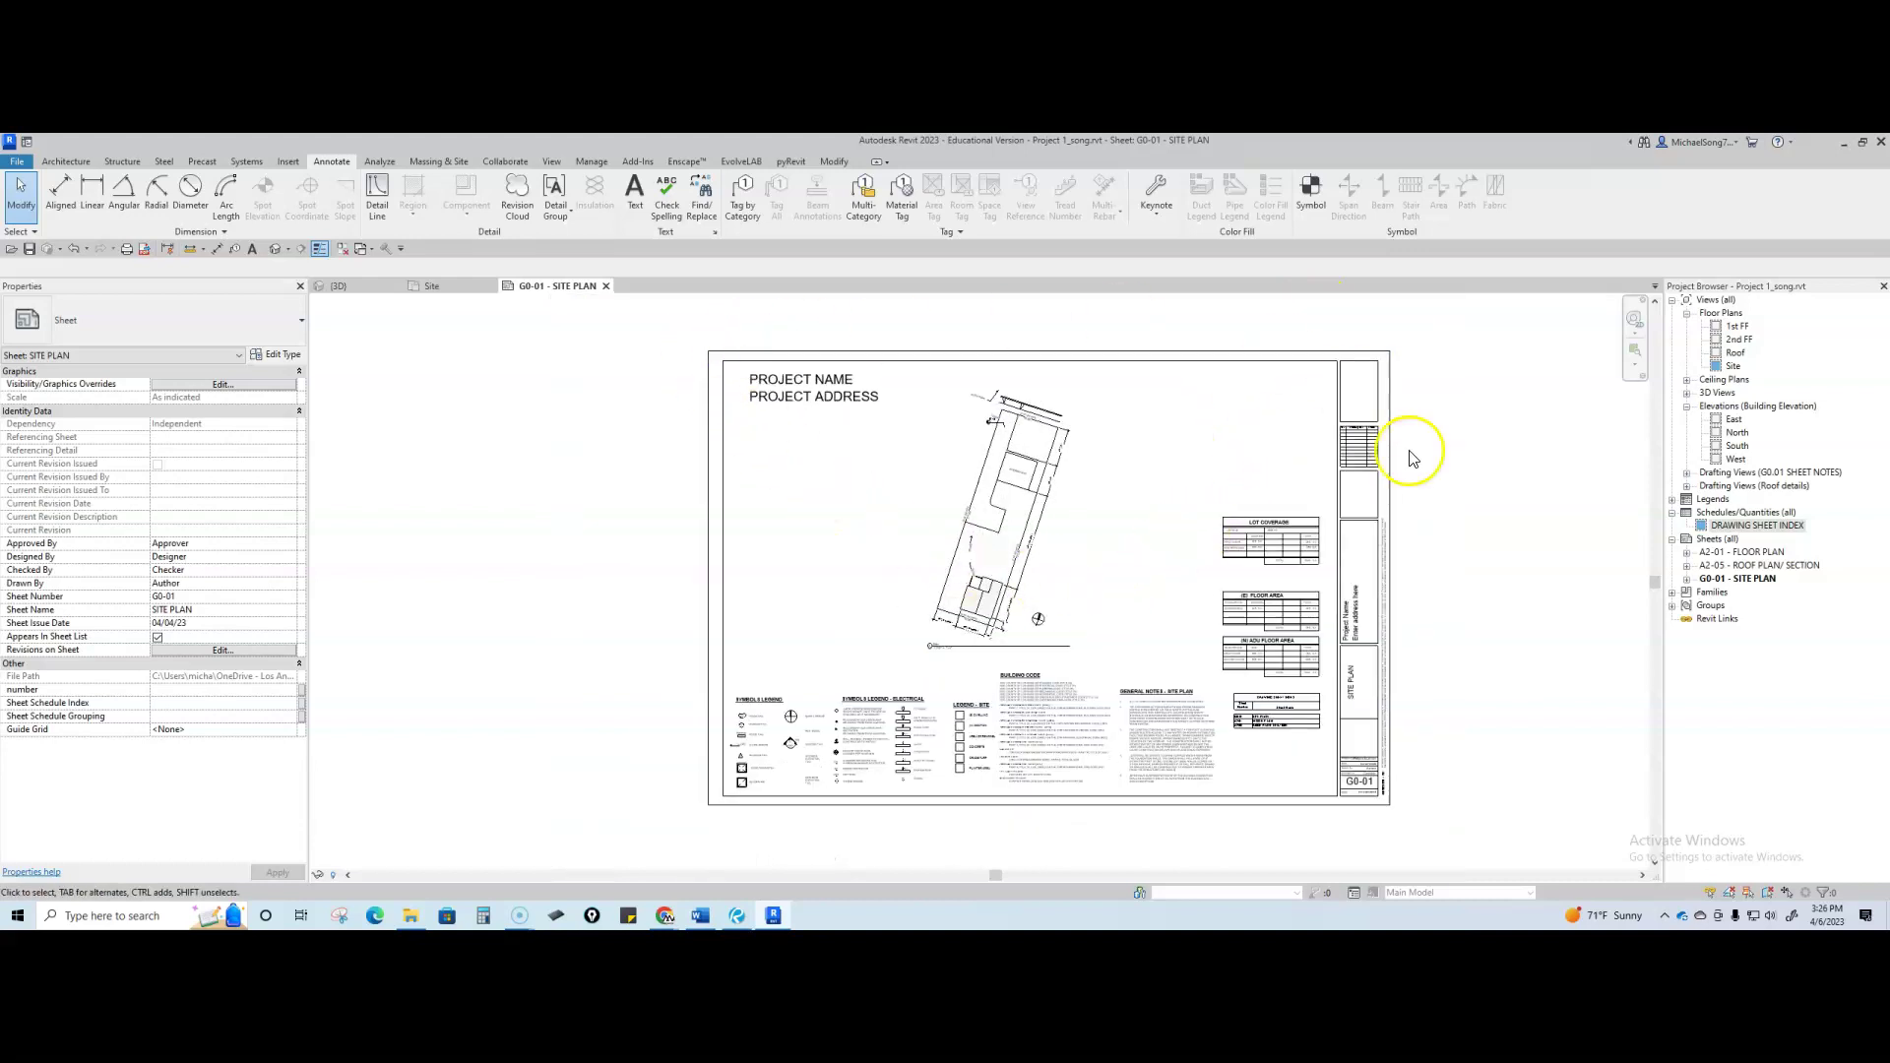